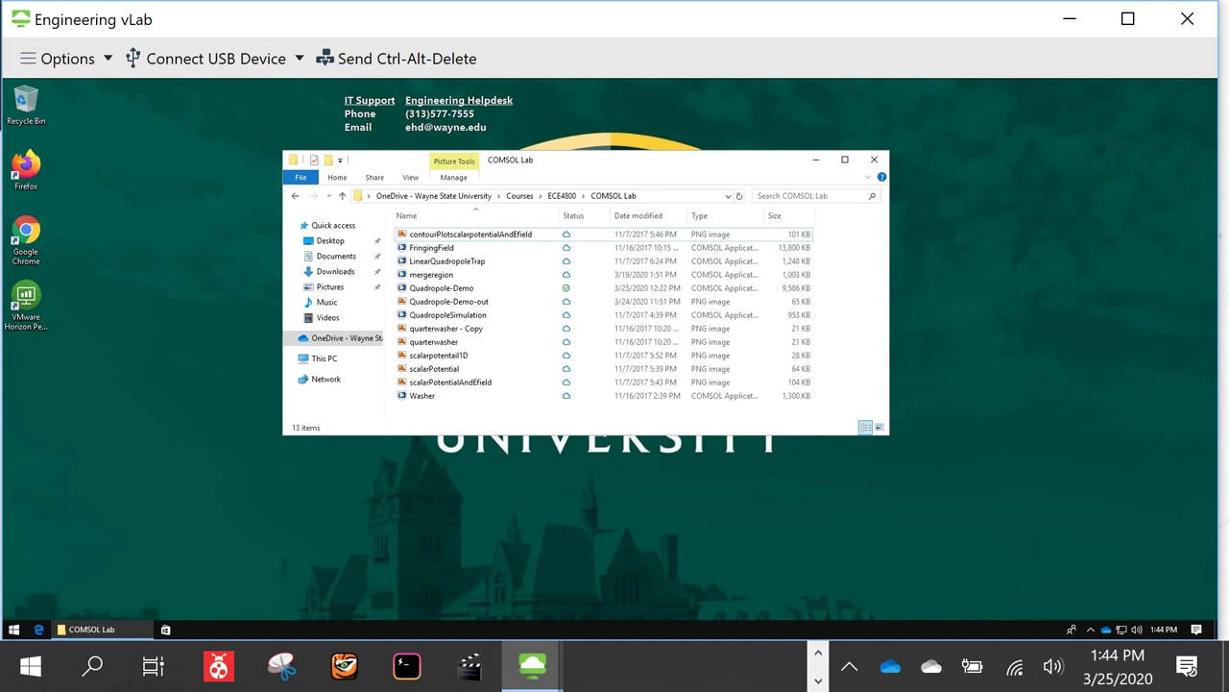
{"action": "left_click", "coordinate": [817, 653]}
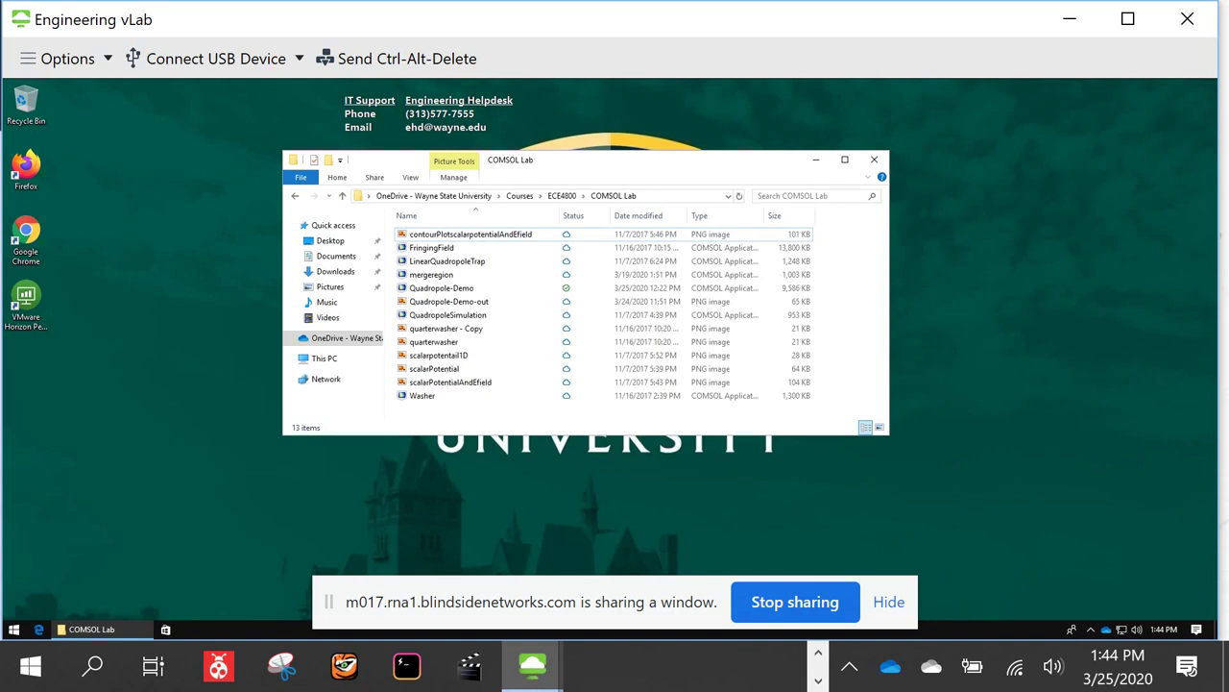
{"action": "left_click", "coordinate": [894, 601]}
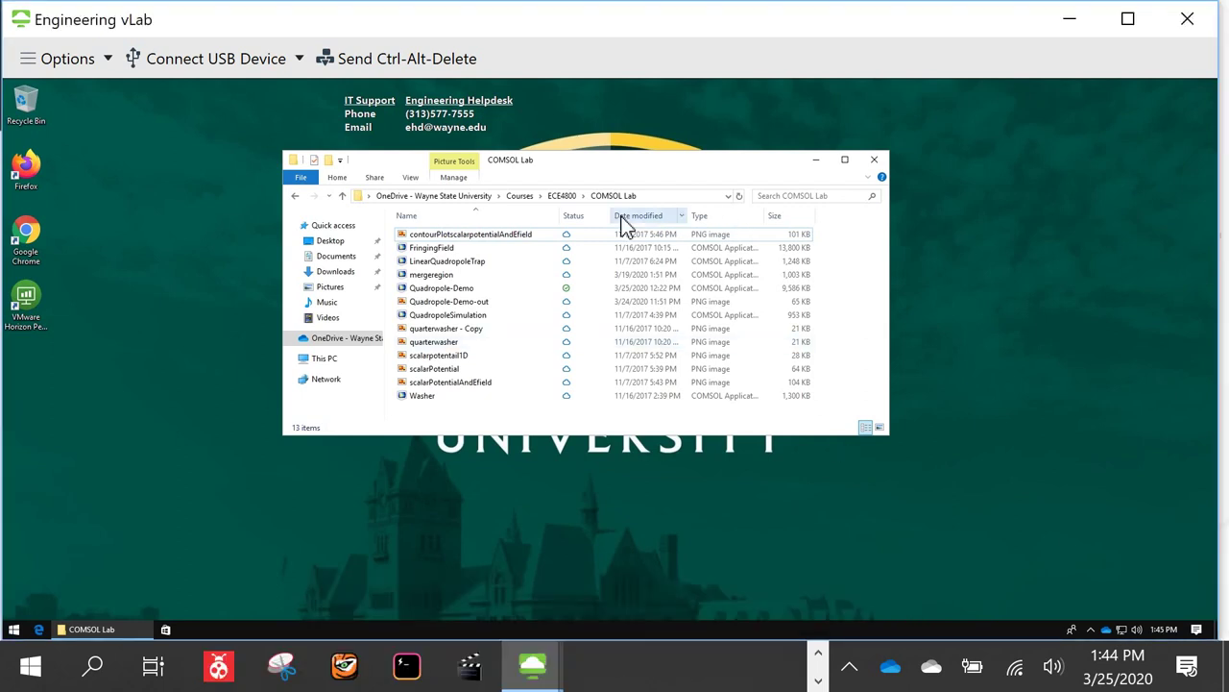
Step: Find and launch the Classkit License version of COMSOL Multiphysics 5.4 on the remote desktop
{"action": "left_click", "coordinate": [13, 630]}
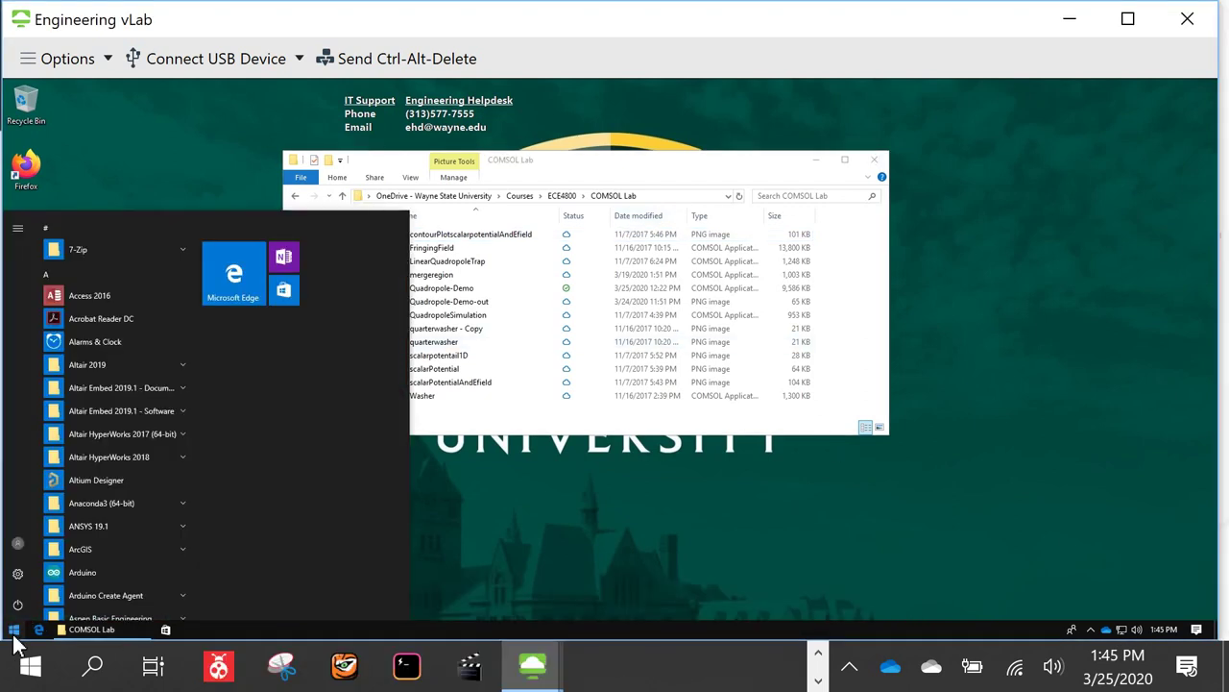
{"action": "left_click", "coordinate": [101, 454]}
{"action": "type", "text": "comsol"}
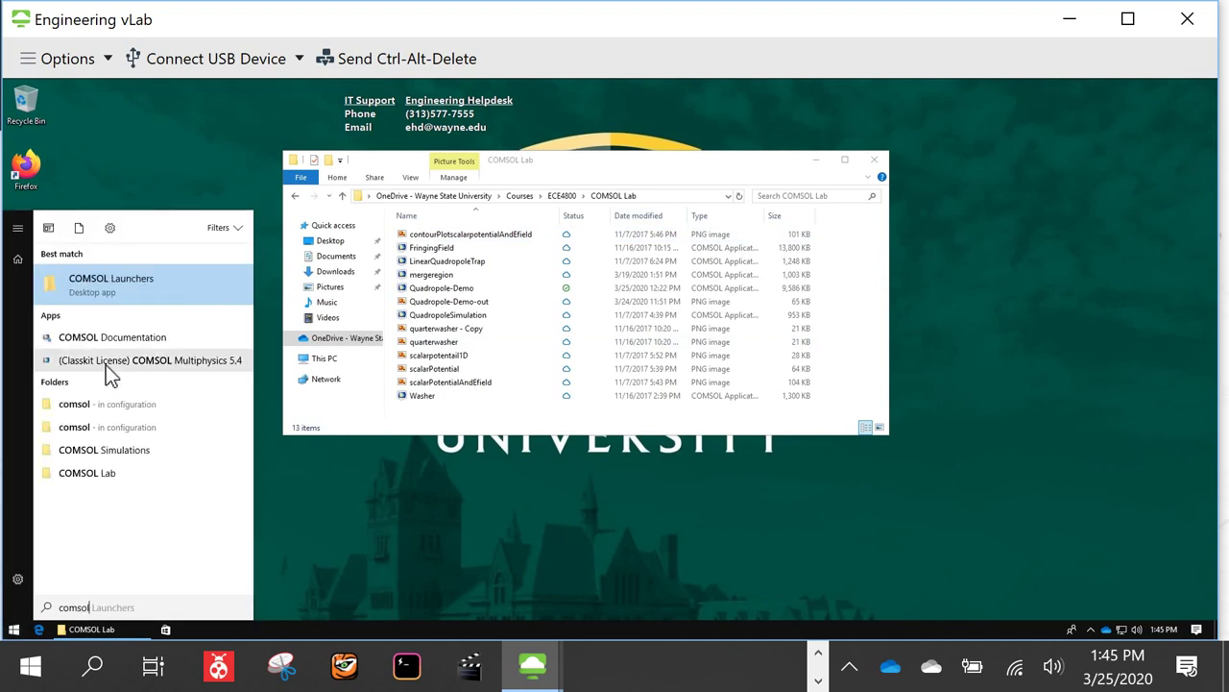
{"action": "left_click", "coordinate": [110, 374]}
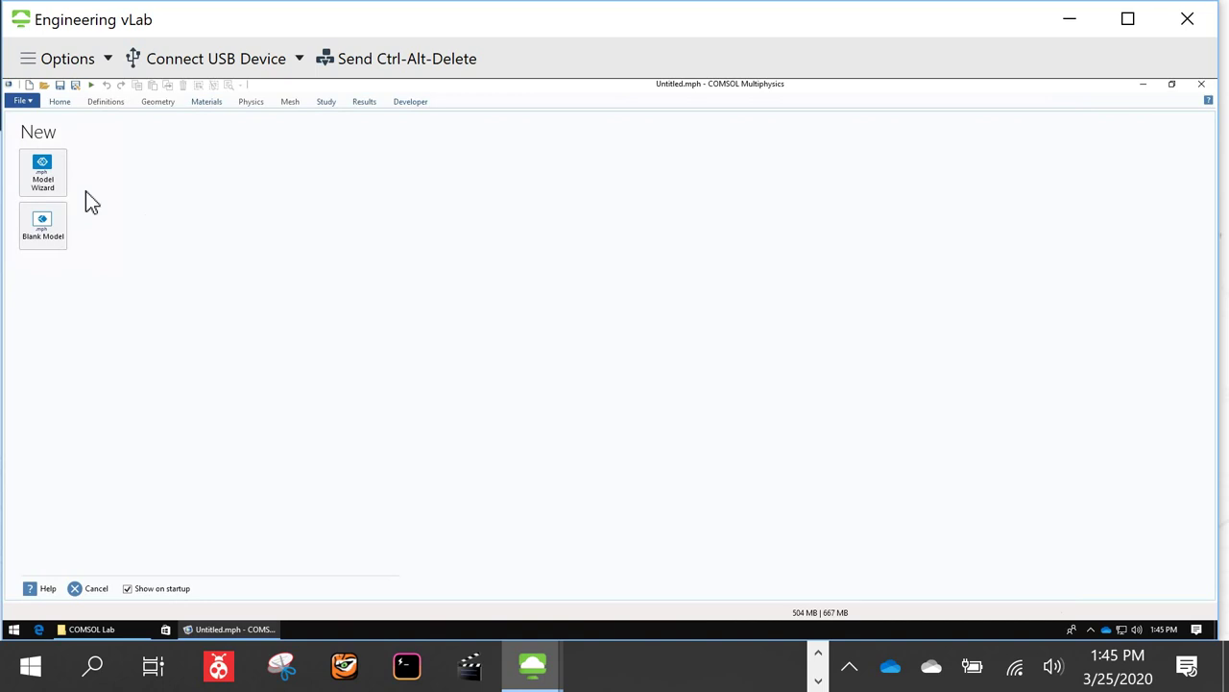
Step: Start a new 2D model with the Model Wizard and add the AC/DC Electrostatics (es) physics interface
{"action": "left_click", "coordinate": [53, 190]}
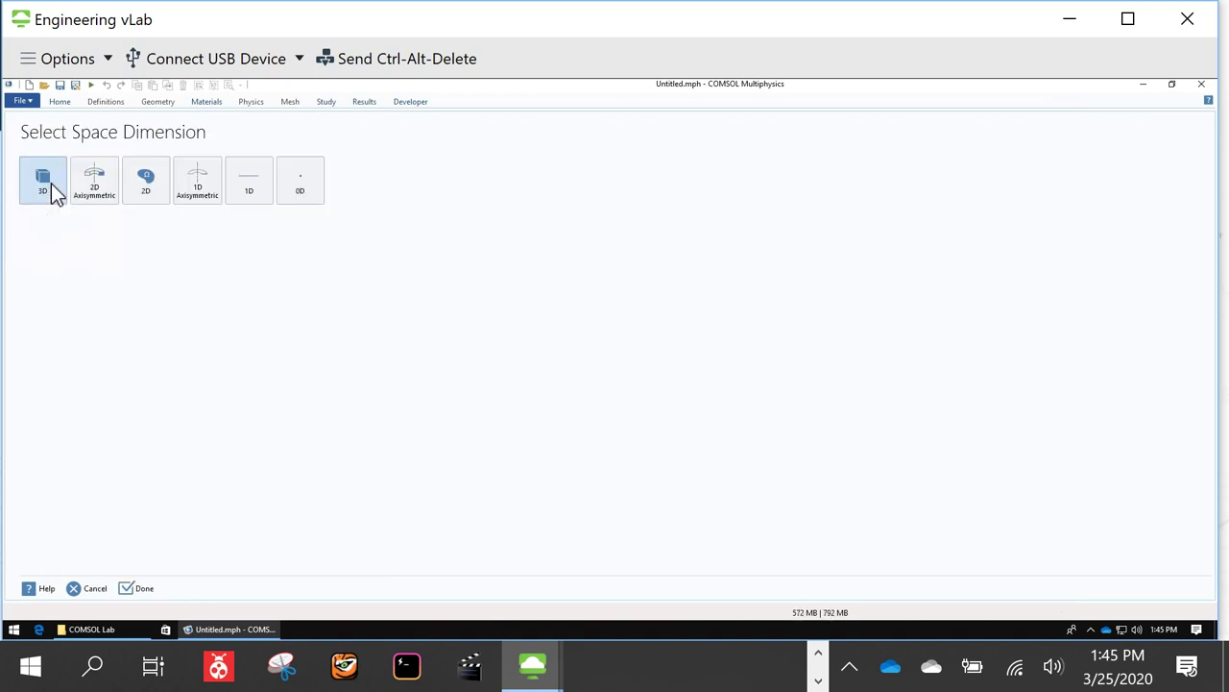
{"action": "left_click", "coordinate": [150, 197]}
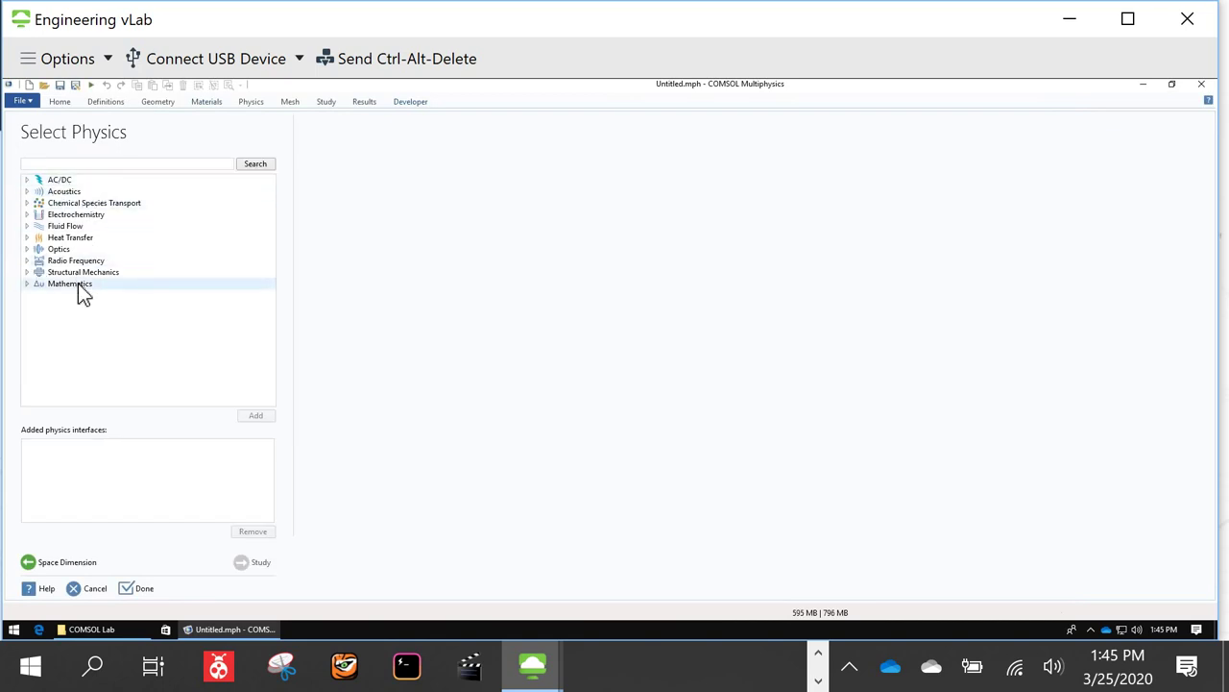
{"action": "left_click", "coordinate": [27, 181]}
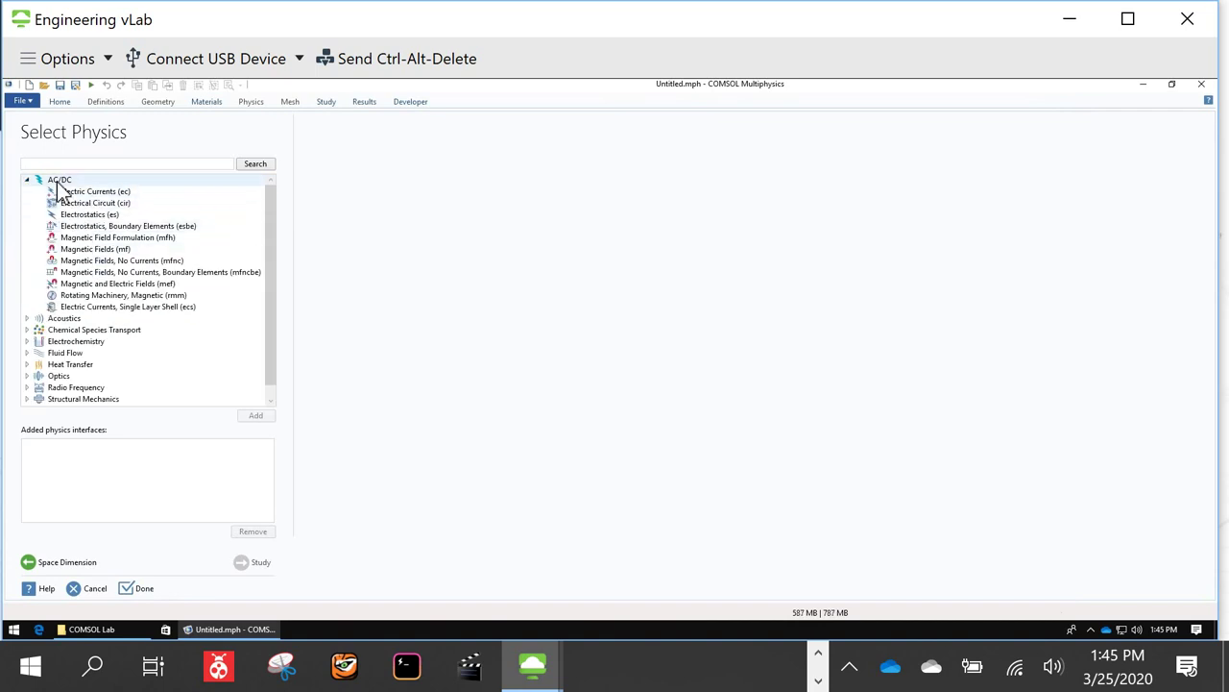
{"action": "left_click", "coordinate": [87, 216]}
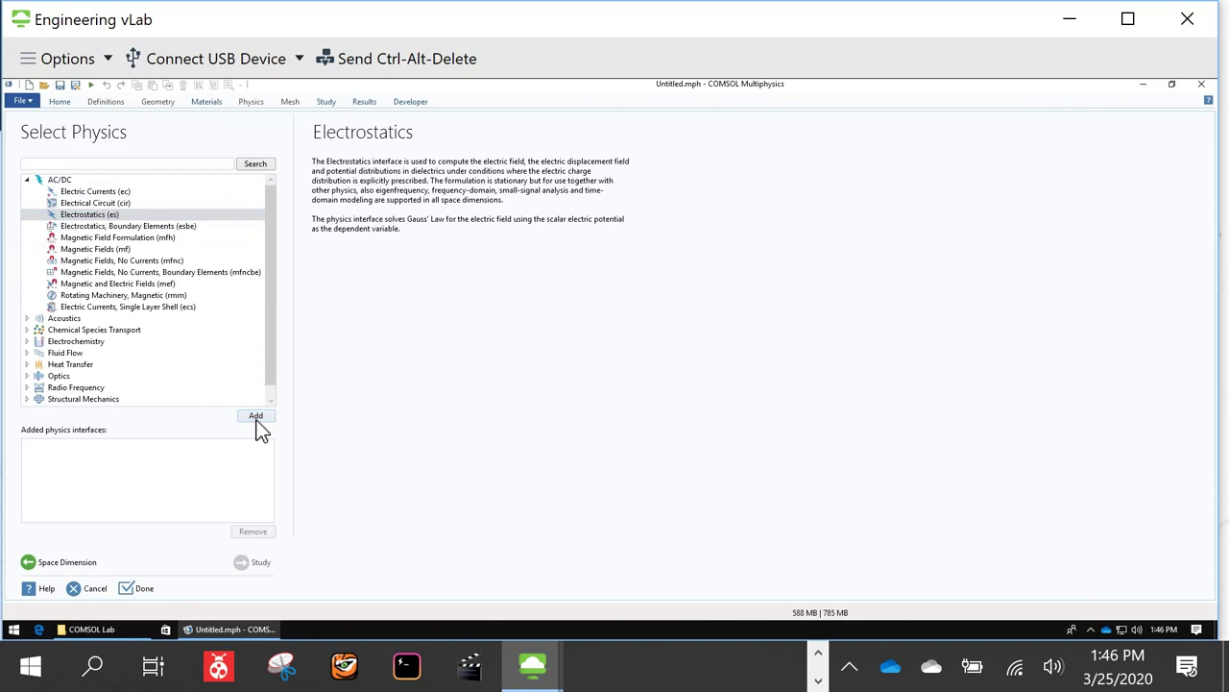
{"action": "left_click", "coordinate": [257, 420]}
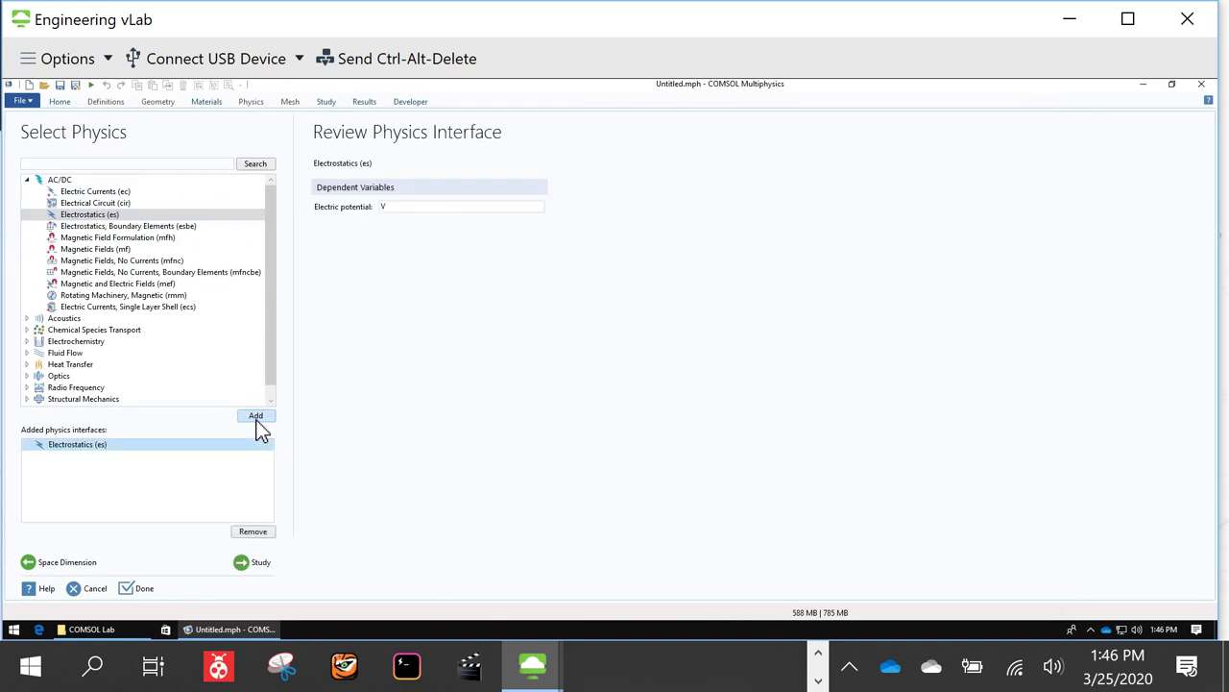
Step: Choose a Stationary study for the model and finish the Model Wizard
{"action": "left_click", "coordinate": [260, 563]}
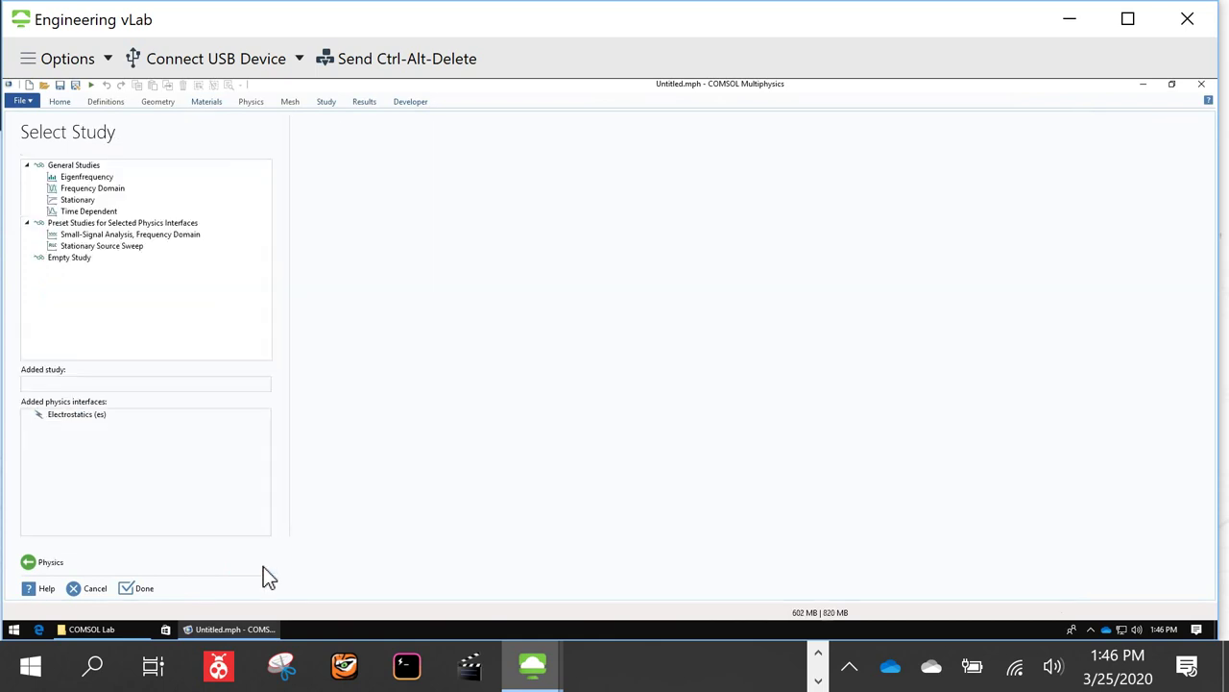
{"action": "left_click", "coordinate": [97, 200]}
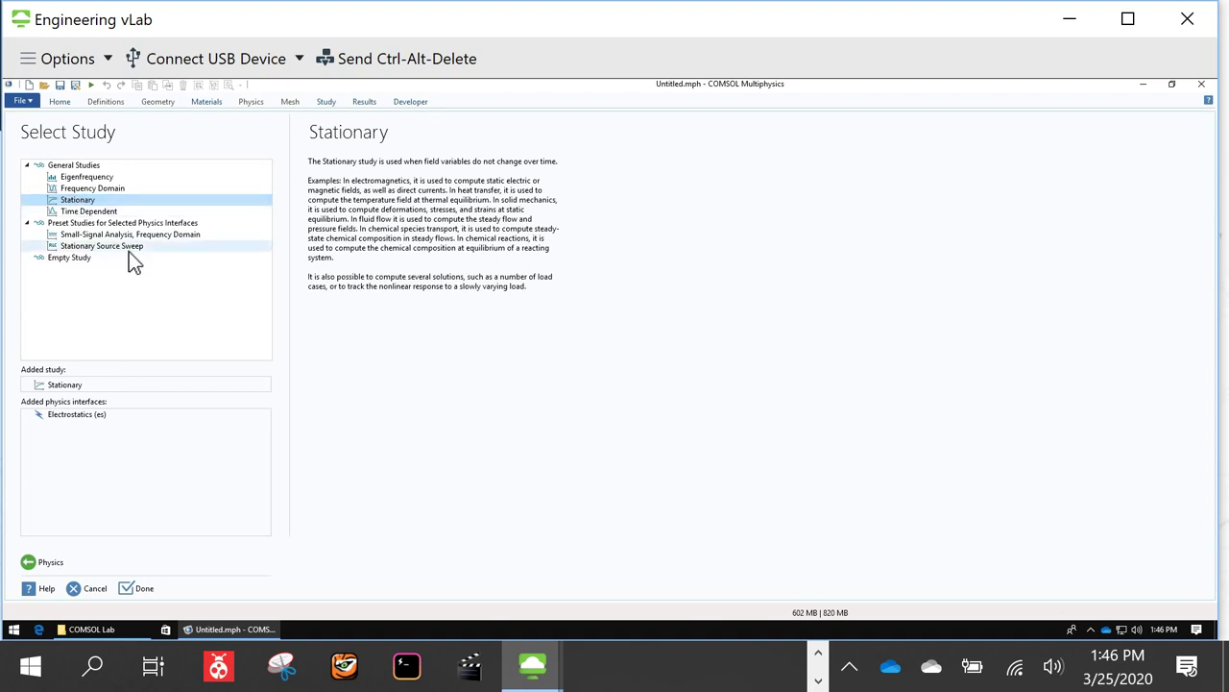
{"action": "left_click", "coordinate": [138, 594]}
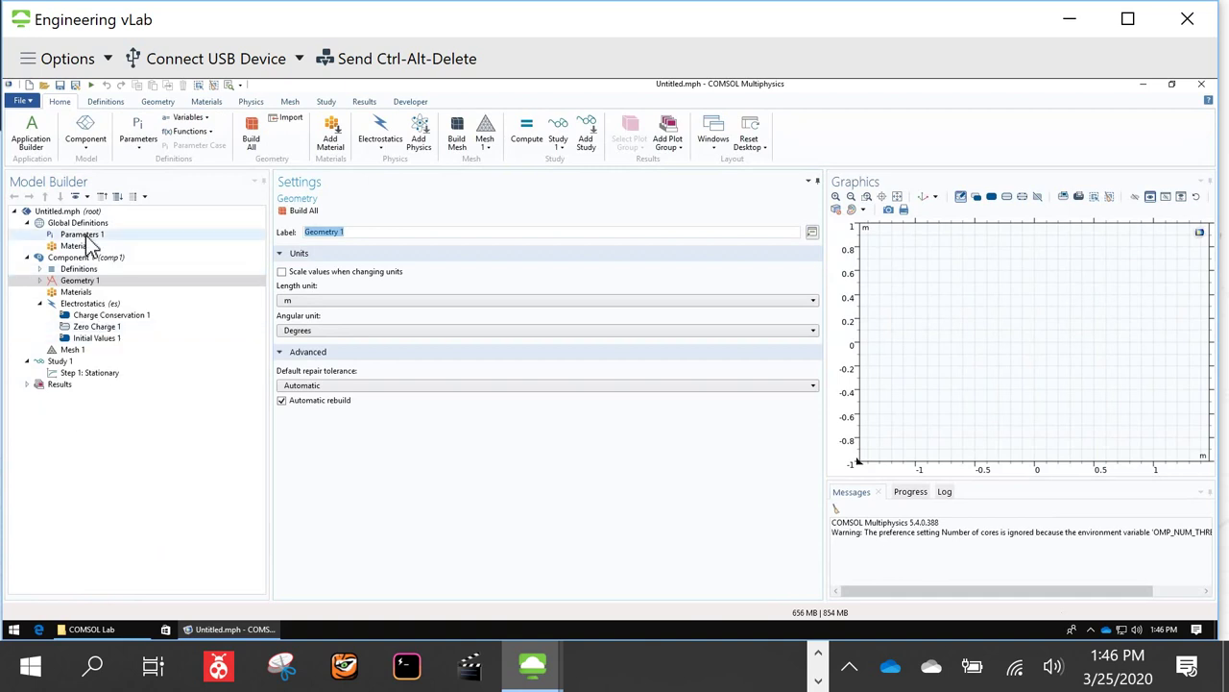
{"action": "left_click", "coordinate": [91, 247]}
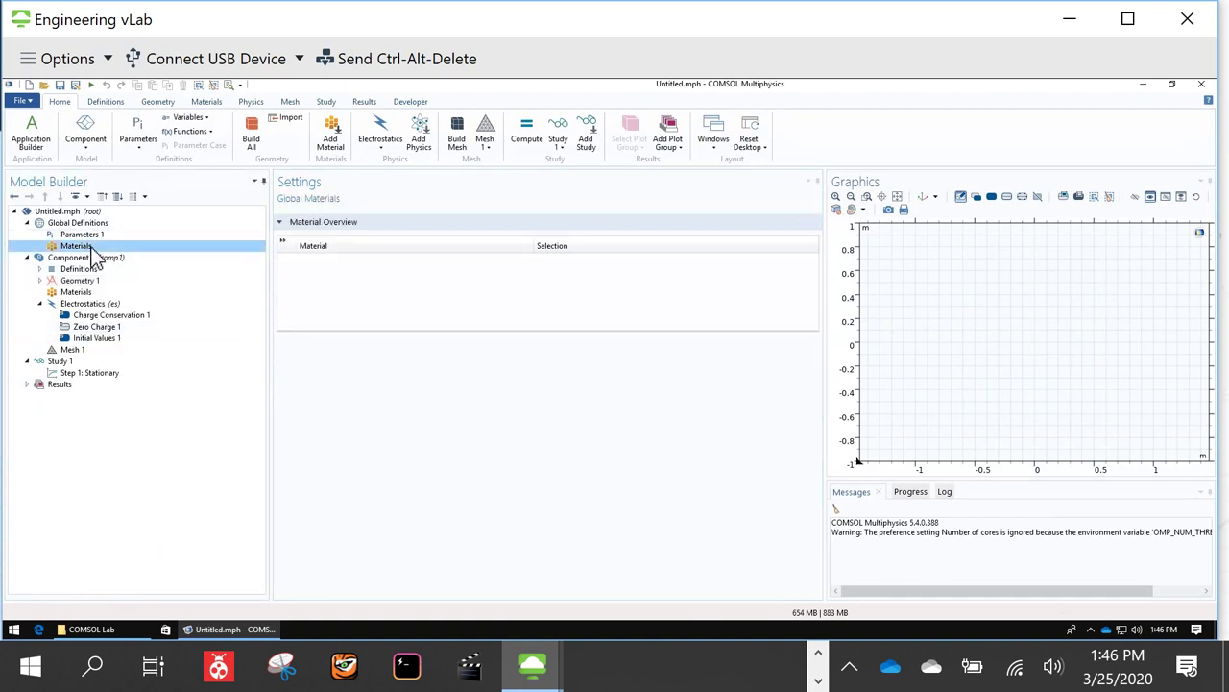
{"action": "left_click", "coordinate": [1128, 18]}
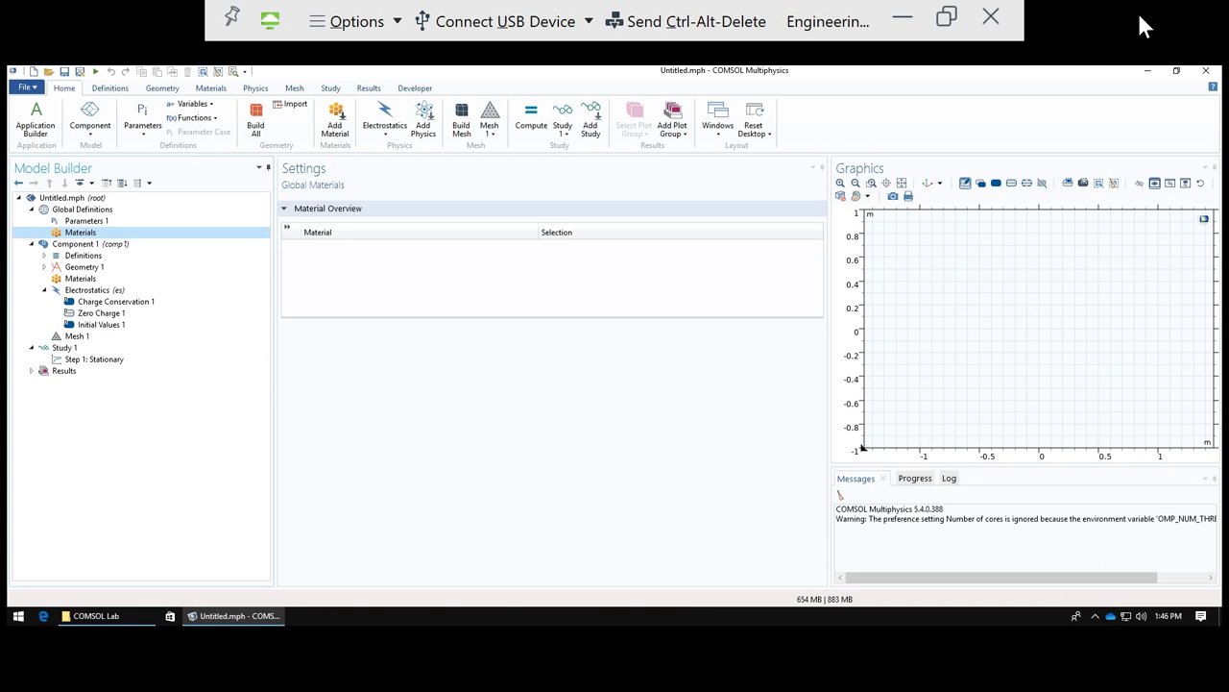
{"action": "left_click", "coordinate": [991, 17]}
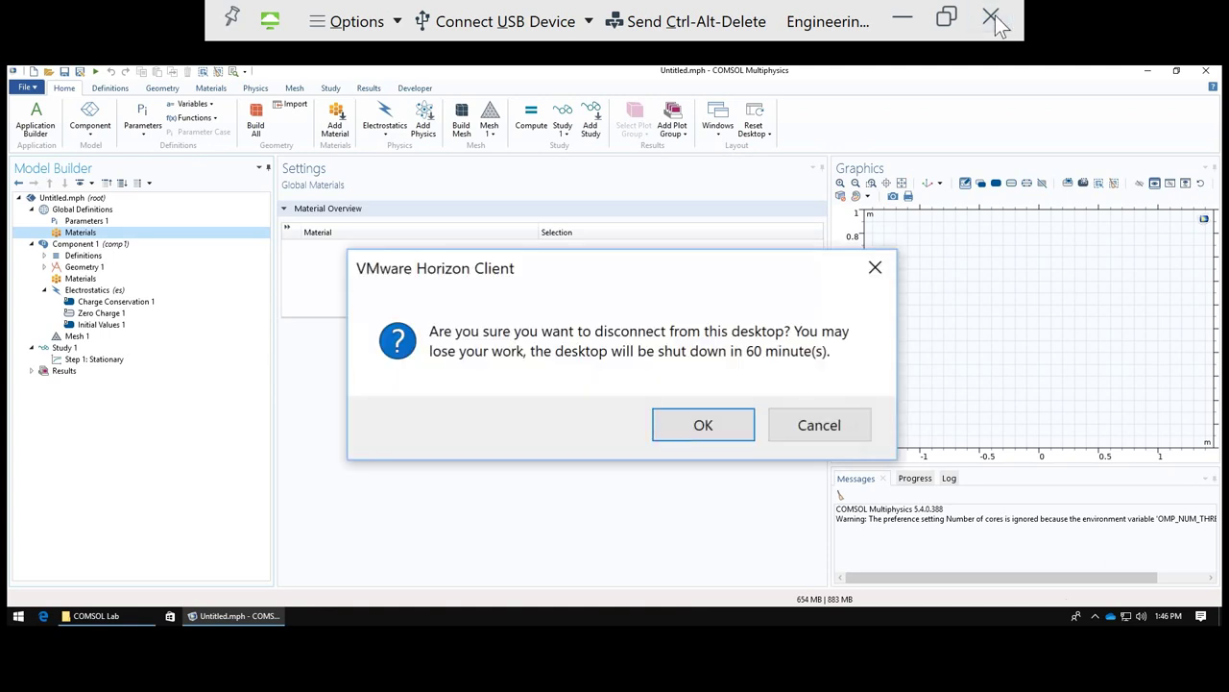
{"action": "left_click", "coordinate": [802, 425]}
{"action": "left_click", "coordinate": [946, 18]}
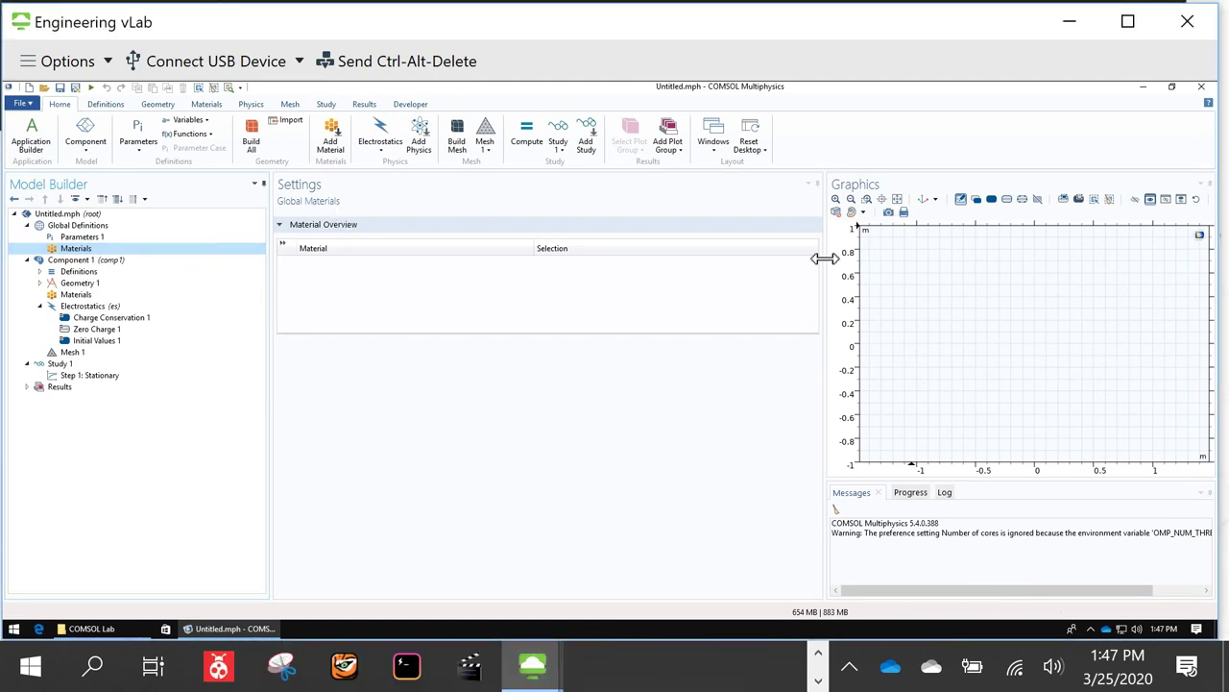
Step: Narrow the Settings window so that the Graphics window becomes wider
{"action": "left_click_drag", "start_coordinate": [817, 254], "coordinate": [780, 265]}
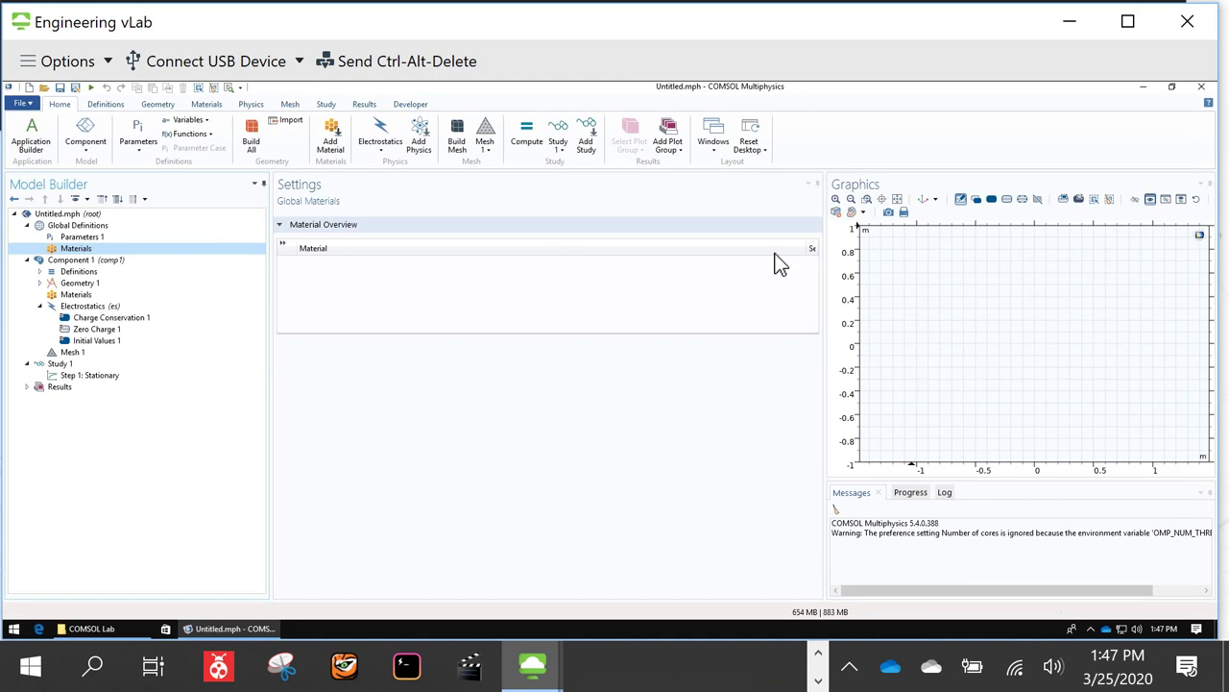
{"action": "left_click_drag", "start_coordinate": [826, 300], "coordinate": [582, 299]}
Step: Add the built-in material Air from the material library to Component 1
{"action": "left_click", "coordinate": [105, 250]}
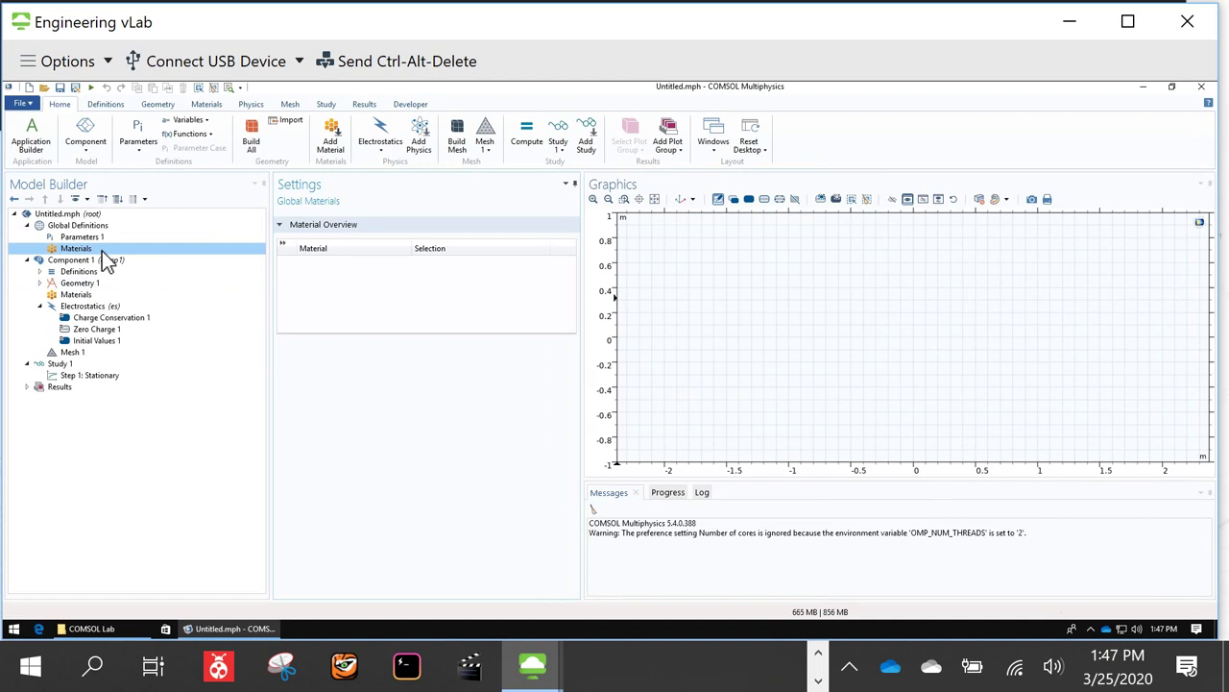
{"action": "right_click", "coordinate": [102, 251]}
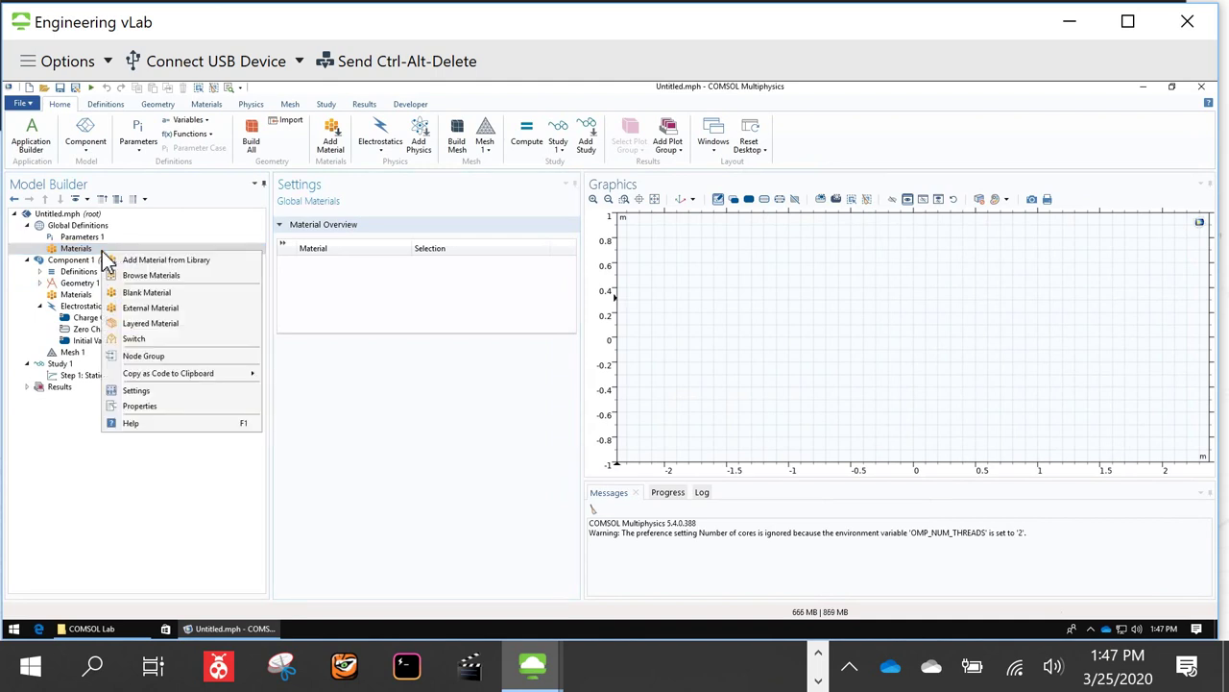
{"action": "left_click", "coordinate": [169, 261]}
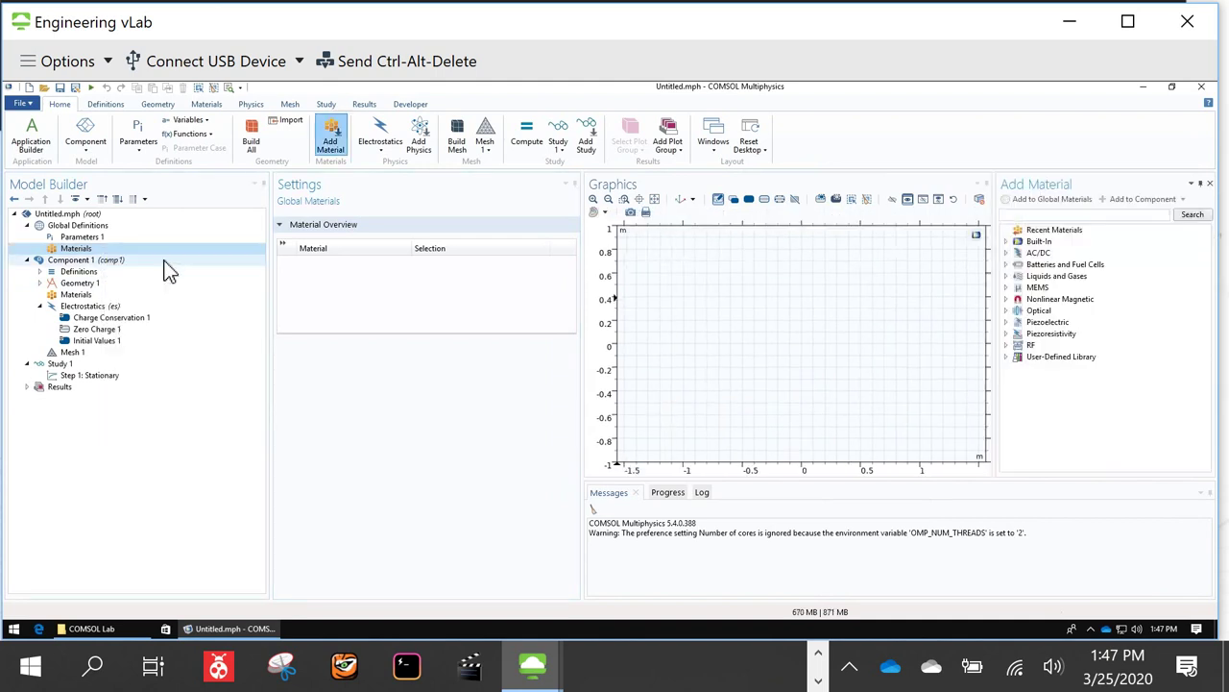
{"action": "left_click", "coordinate": [1006, 245]}
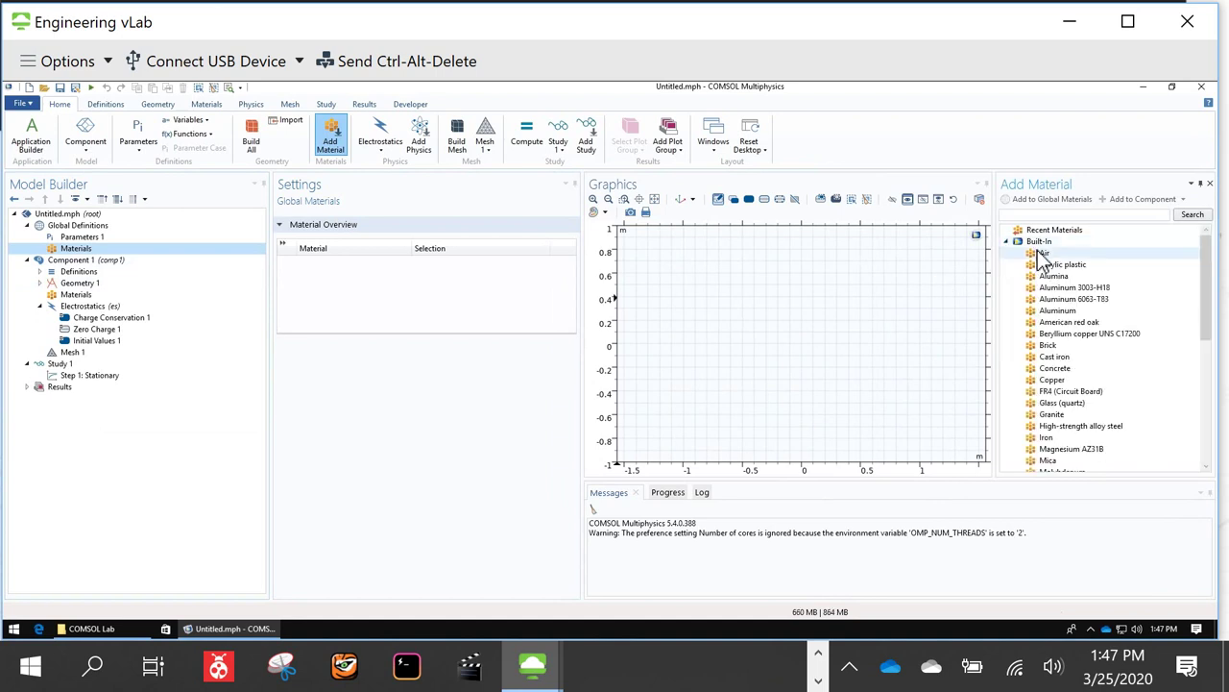
{"action": "left_click", "coordinate": [1043, 254]}
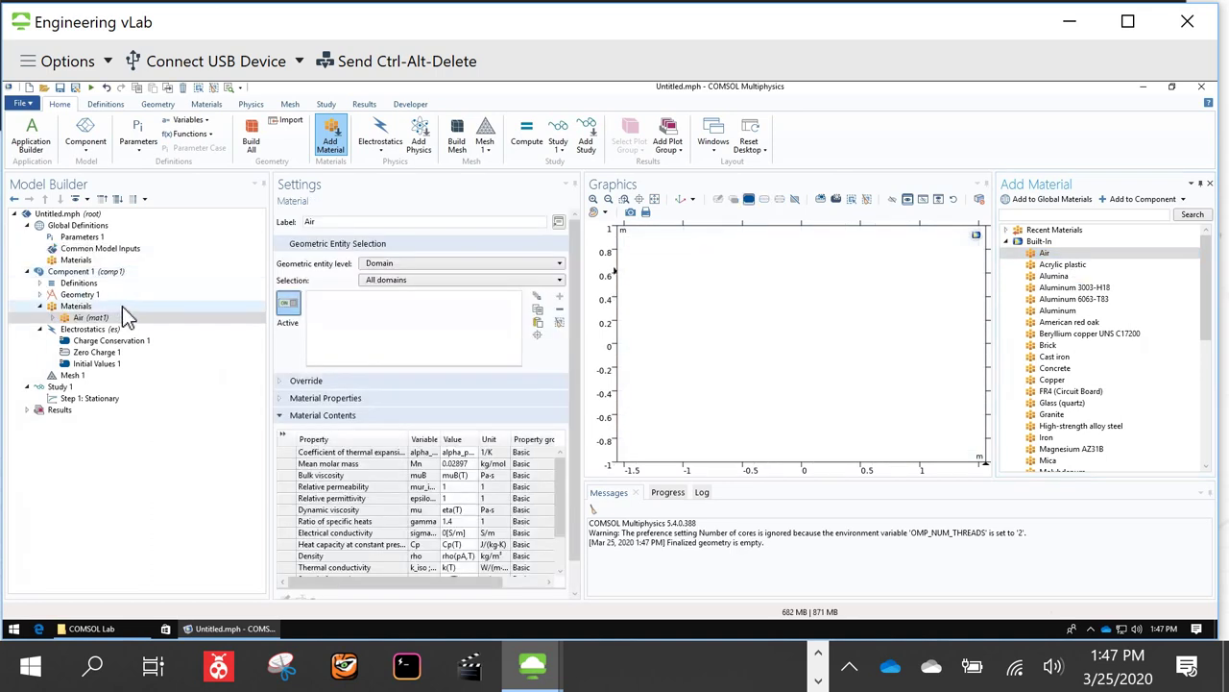
Step: Add the built-in material Copper from the material library to Component 1
{"action": "left_click_drag", "start_coordinate": [124, 312], "coordinate": [82, 269]}
{"action": "right_click", "coordinate": [82, 262]}
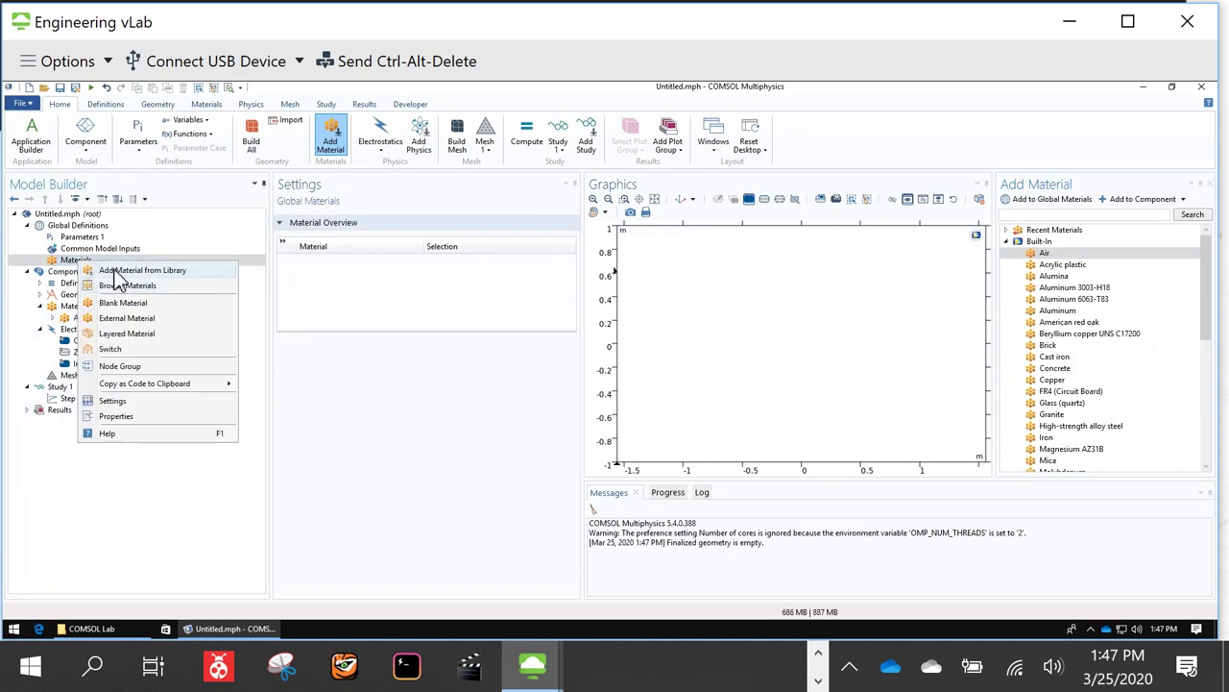
{"action": "left_click", "coordinate": [113, 269]}
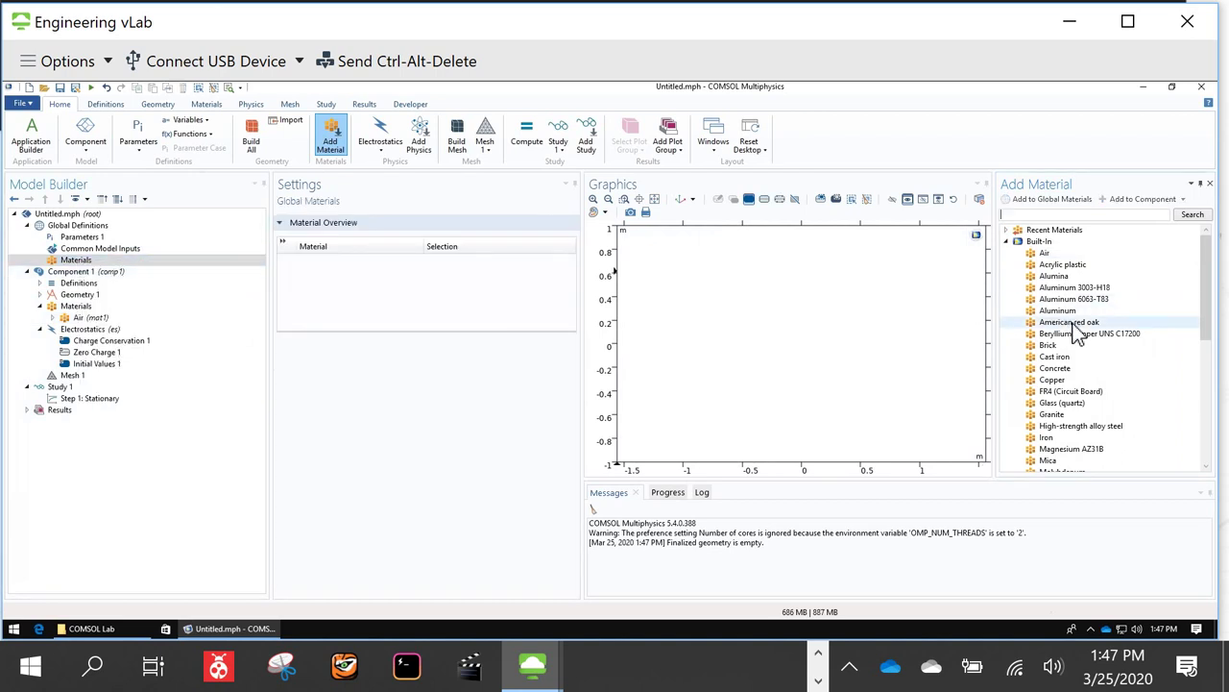
{"action": "left_click", "coordinate": [1064, 382]}
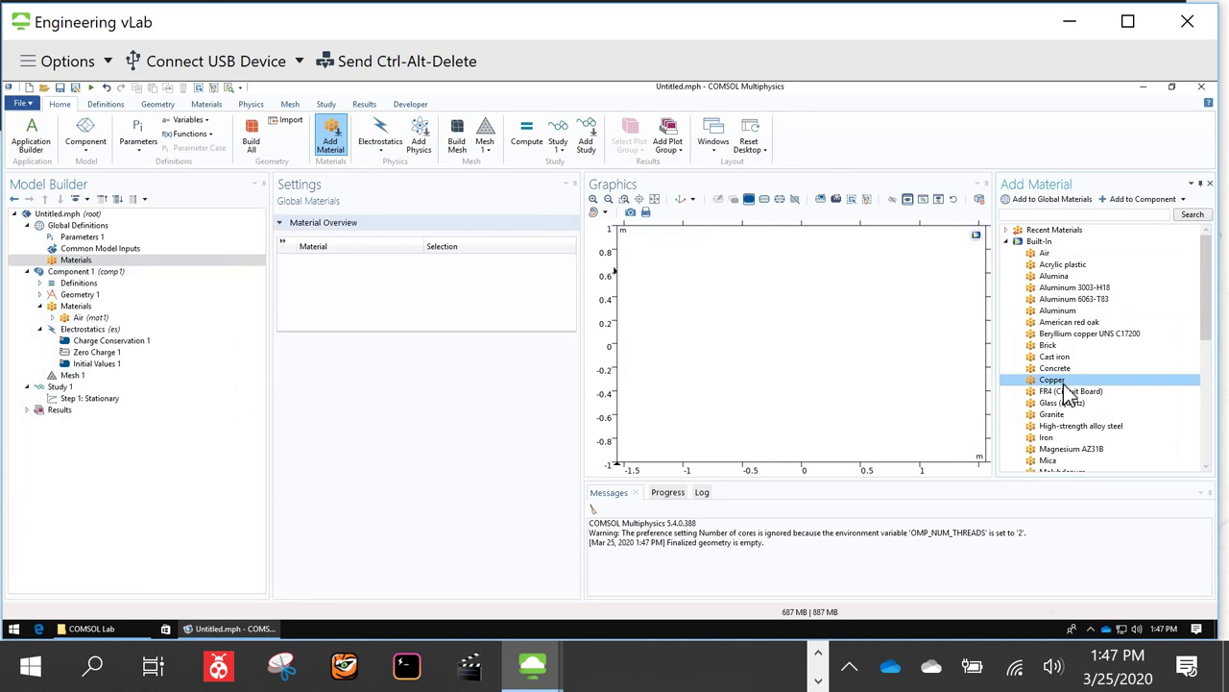
{"action": "double_click", "coordinate": [1064, 382]}
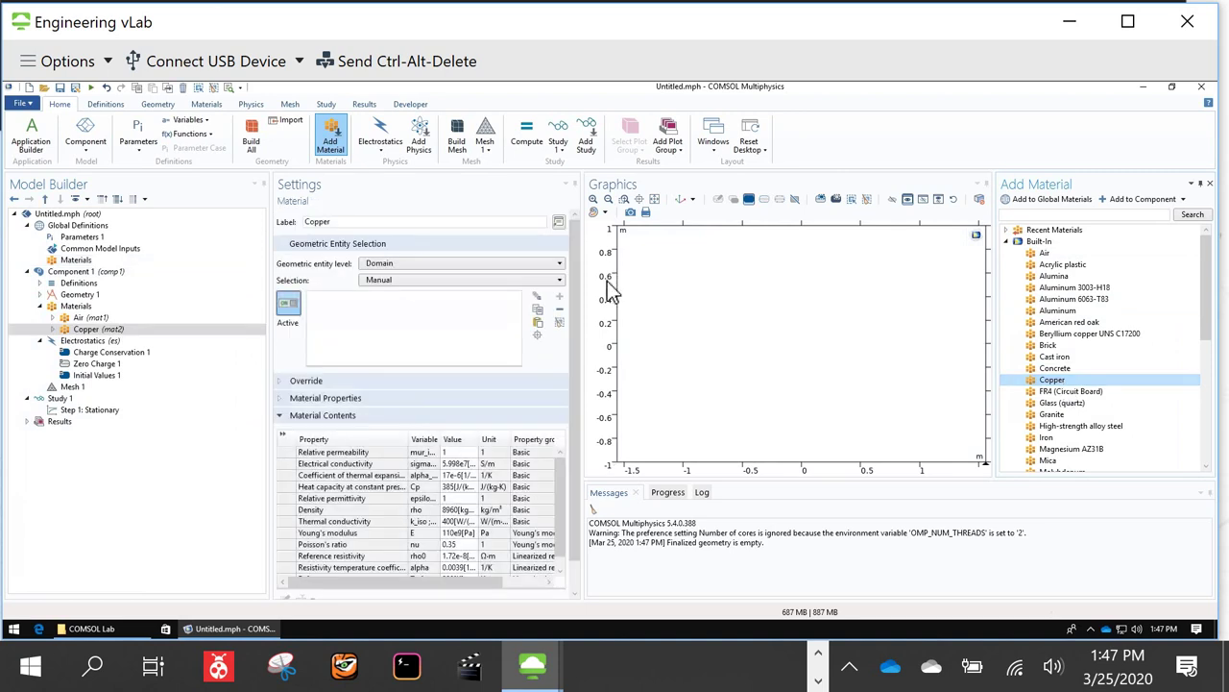
Step: Examine the property values of the Air material and the model inputs requested by the materials
{"action": "left_click", "coordinate": [82, 320]}
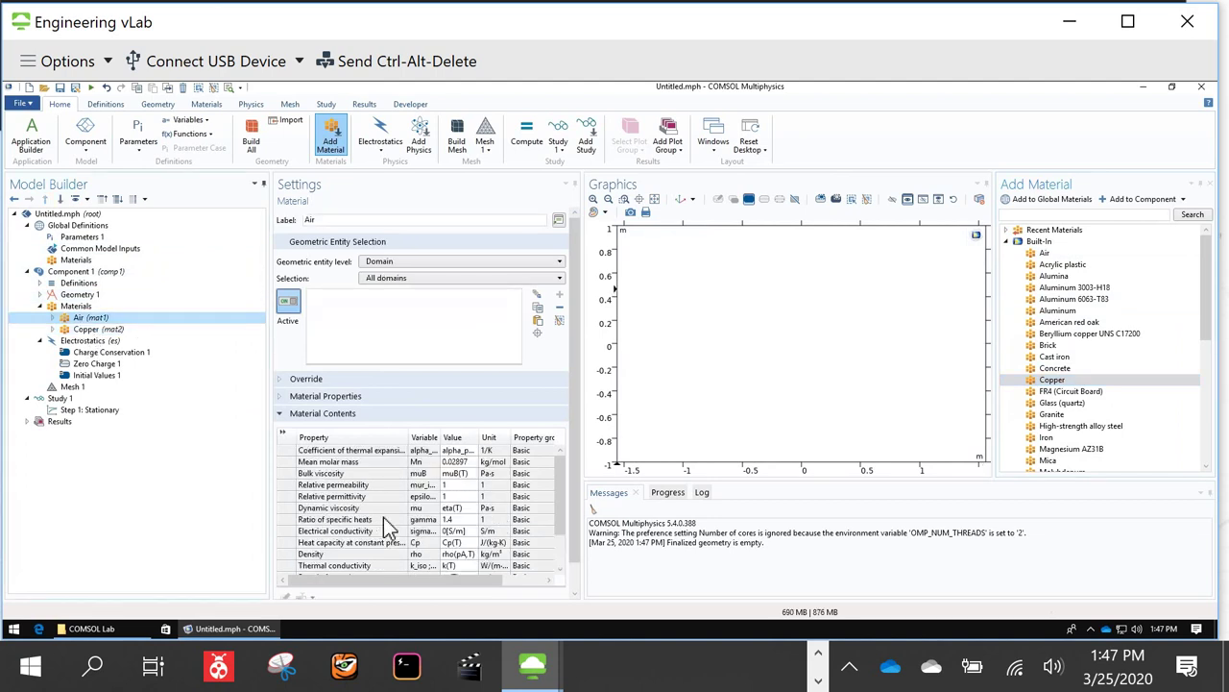
{"action": "scroll", "coordinate": [383, 516], "scroll_direction": "down", "scroll_amount": 1}
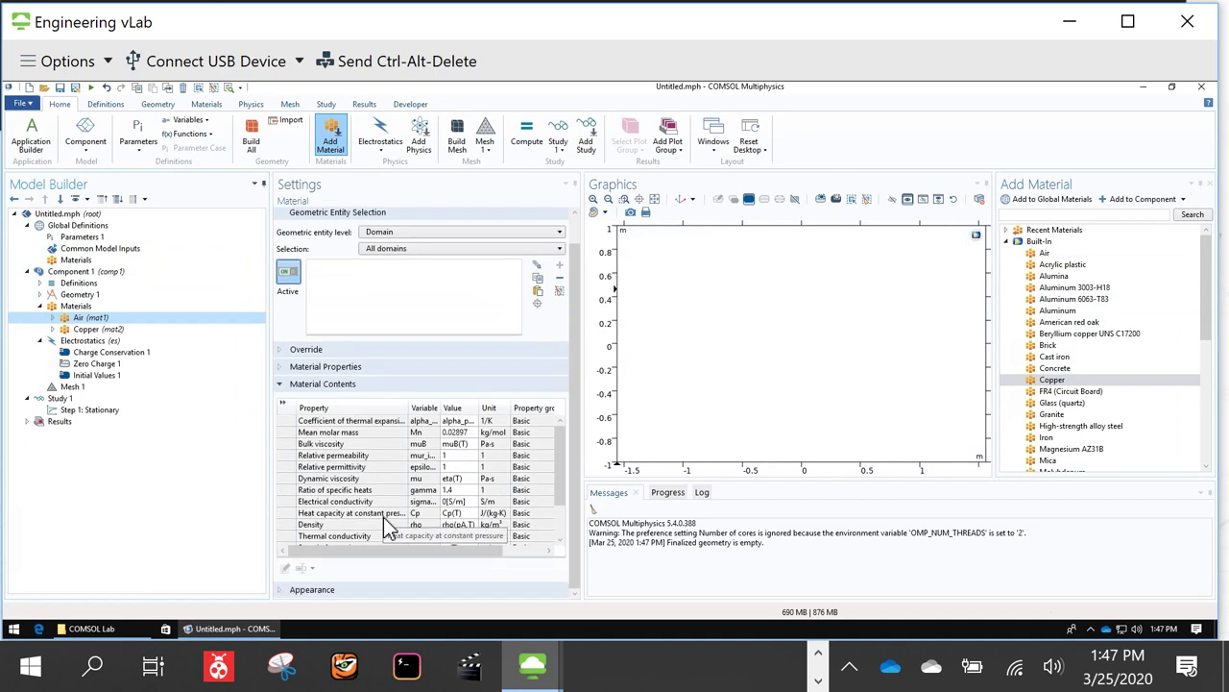
{"action": "left_click", "coordinate": [100, 248]}
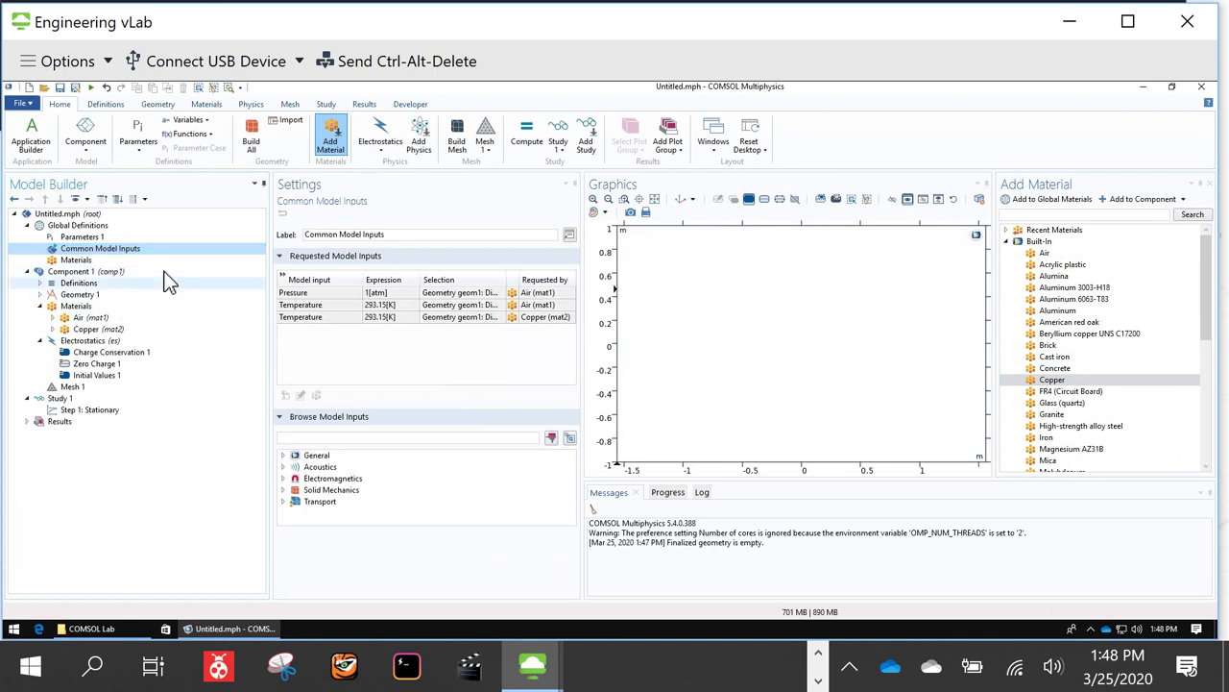
{"action": "left_click", "coordinate": [79, 260]}
{"action": "left_click", "coordinate": [85, 318]}
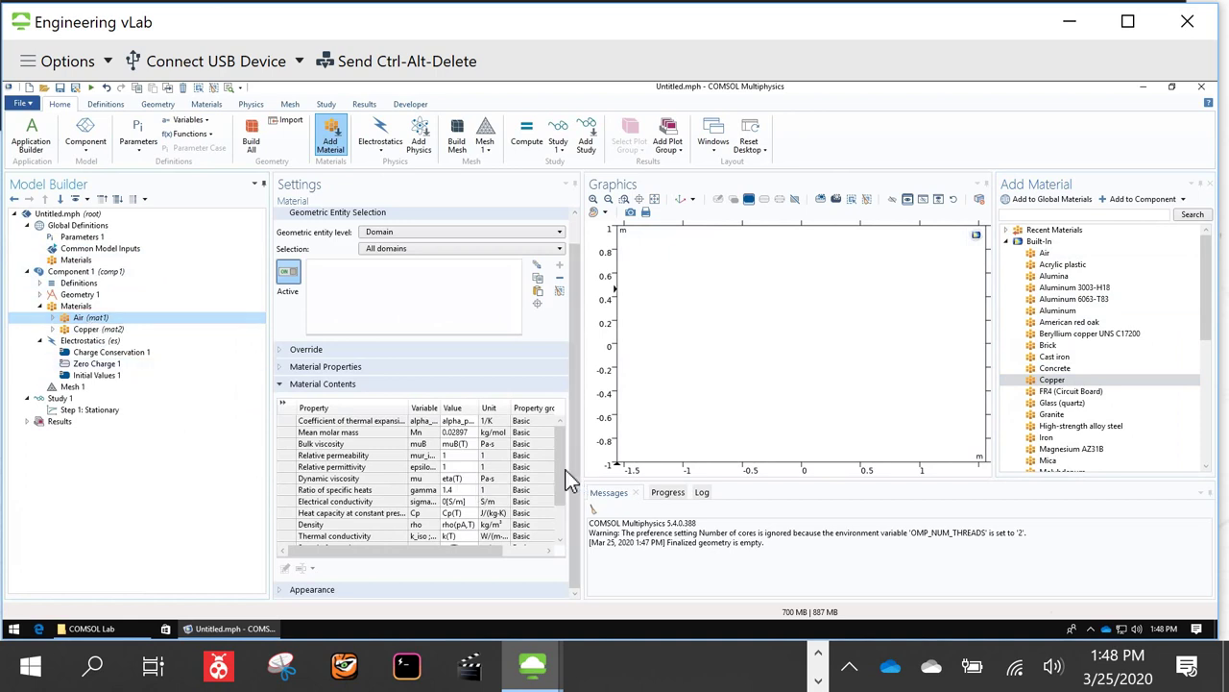
{"action": "scroll", "coordinate": [564, 477], "scroll_direction": "down", "scroll_amount": 2}
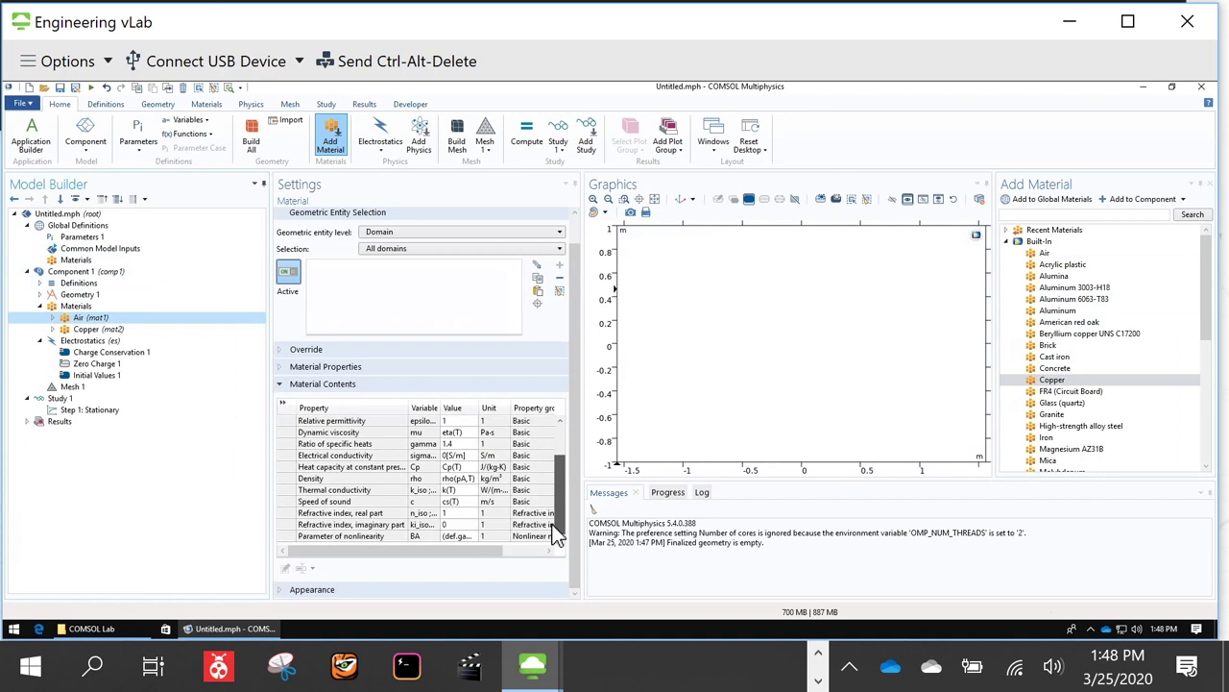
{"action": "scroll", "coordinate": [553, 490], "scroll_direction": "up", "scroll_amount": 2}
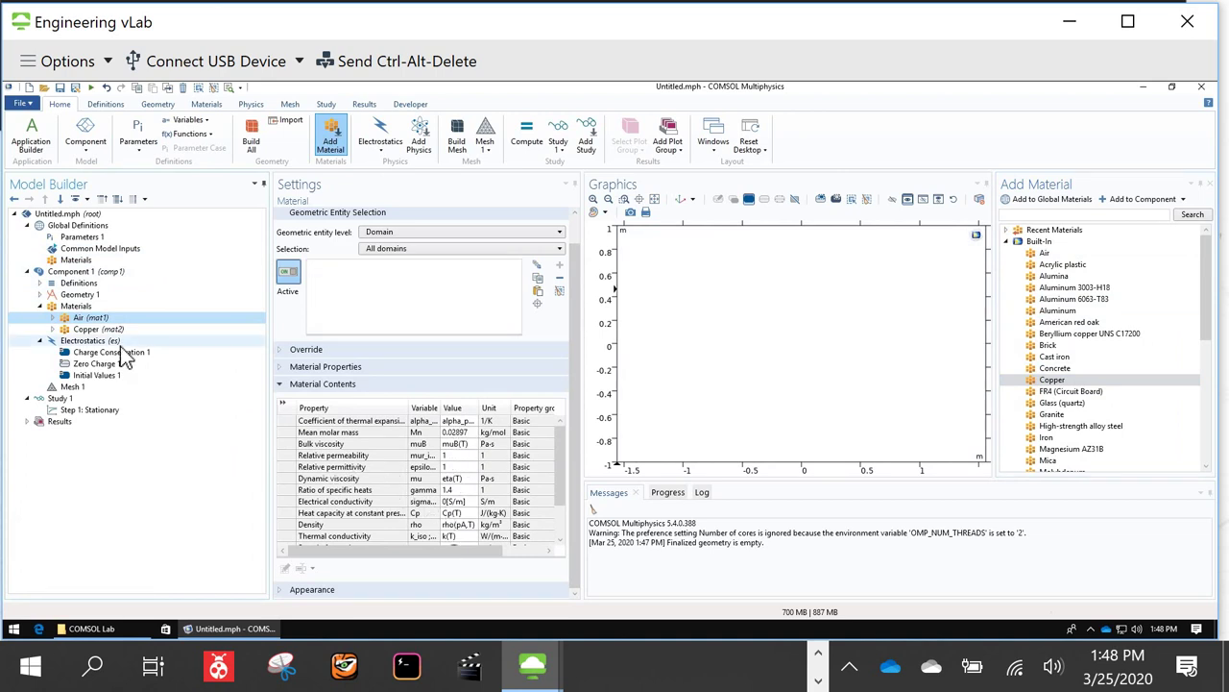
Step: Display the Geometry 1 settings and close the Add Material window
{"action": "left_click", "coordinate": [40, 295]}
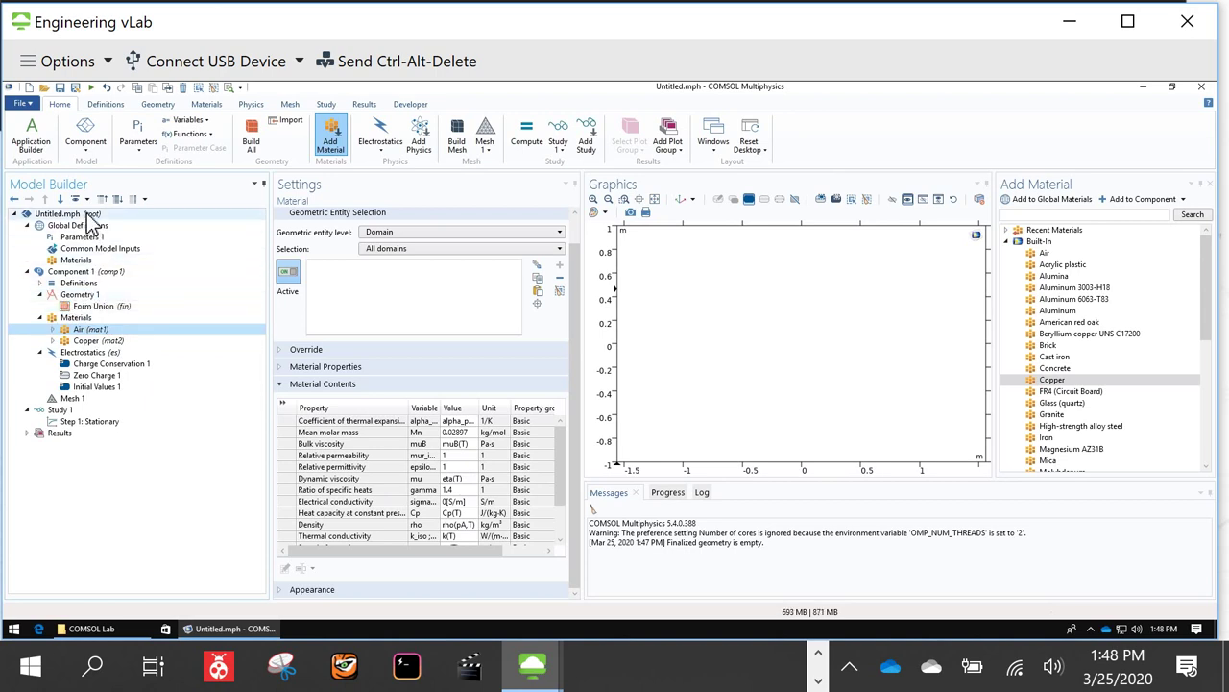
{"action": "left_click", "coordinate": [72, 297]}
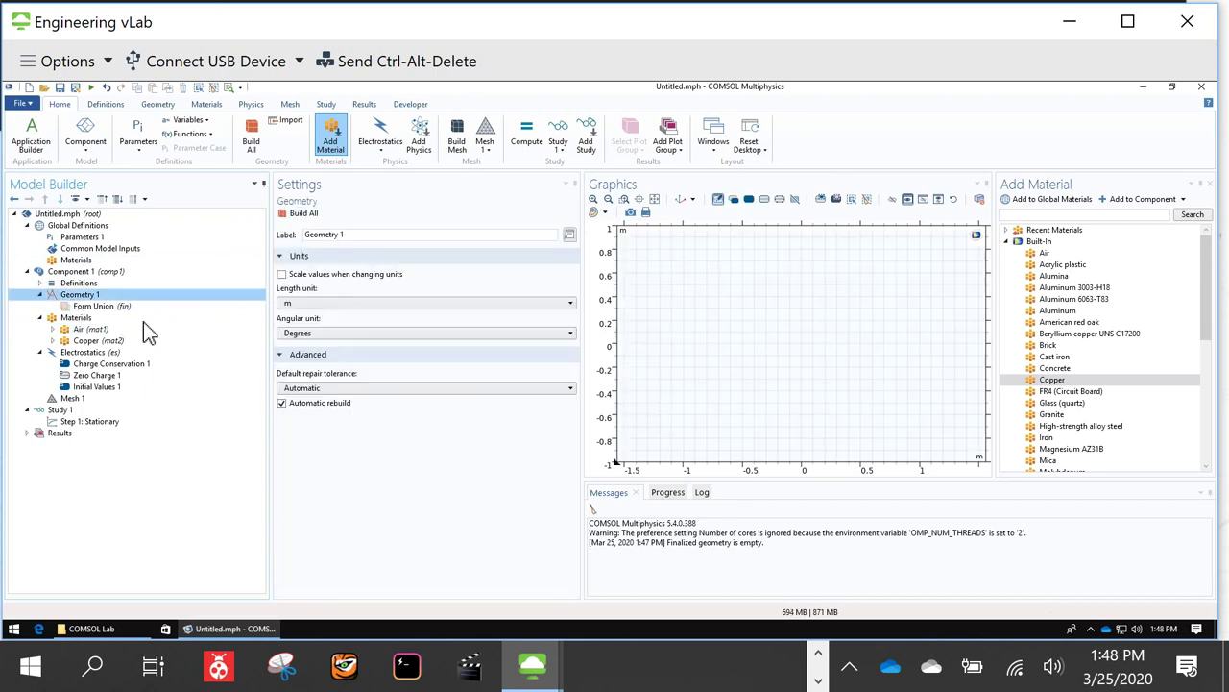
{"action": "left_click", "coordinate": [1201, 185]}
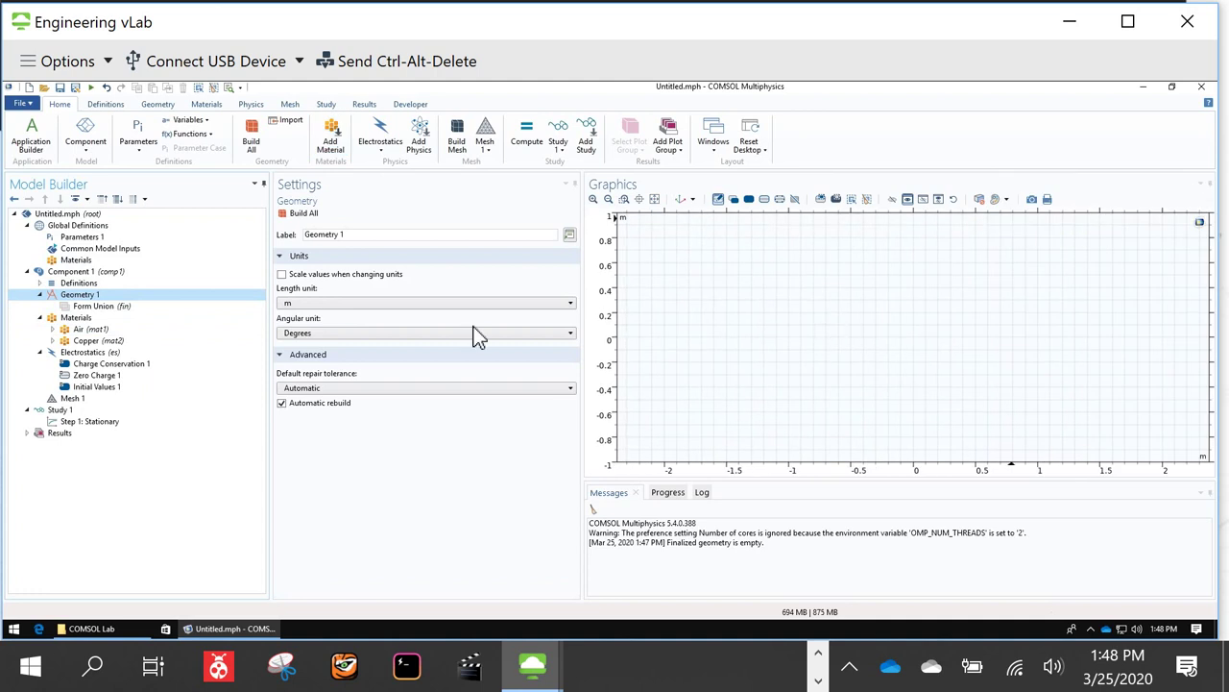
Step: Define a global parameter r with the expression 1e-3 in Parameters 1
{"action": "left_click", "coordinate": [93, 239]}
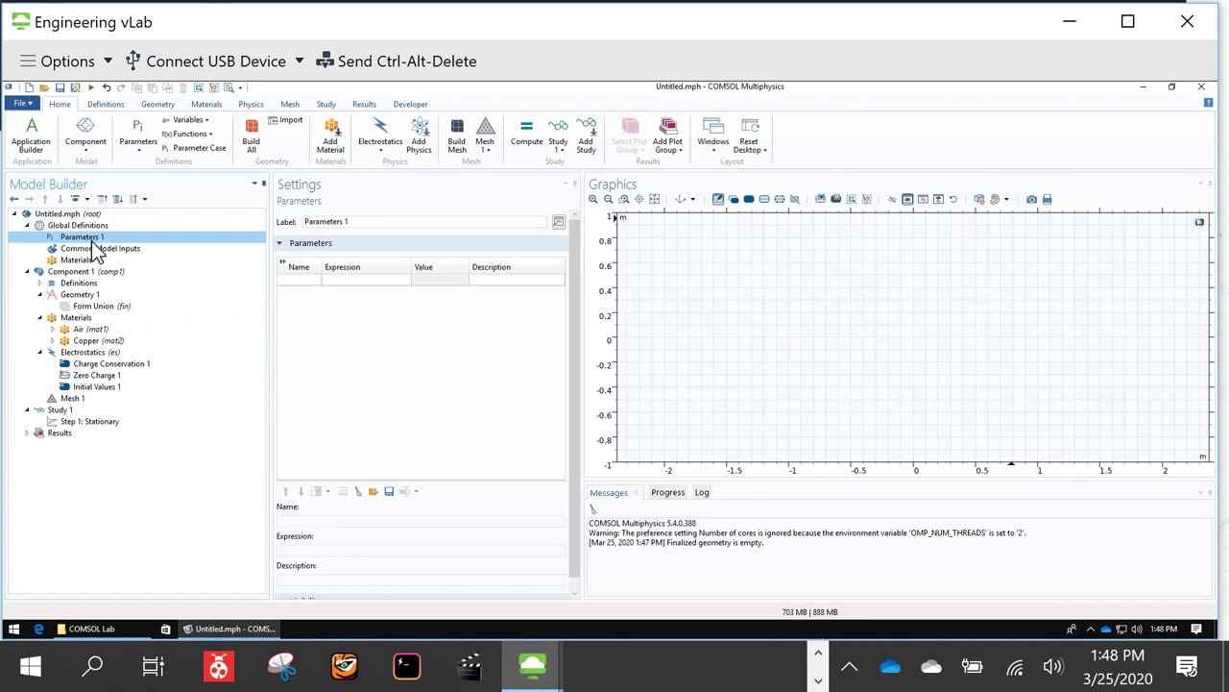
{"action": "left_click", "coordinate": [297, 282]}
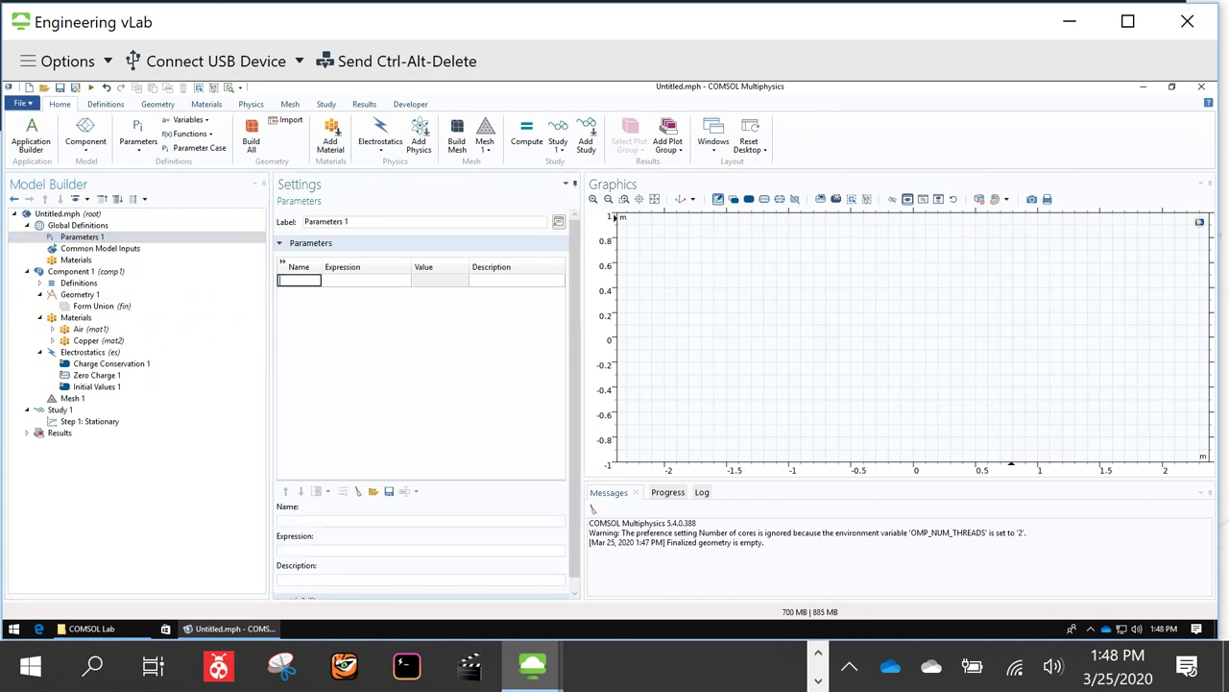
{"action": "type", "text": "r"}
{"action": "key", "text": "Tab"}
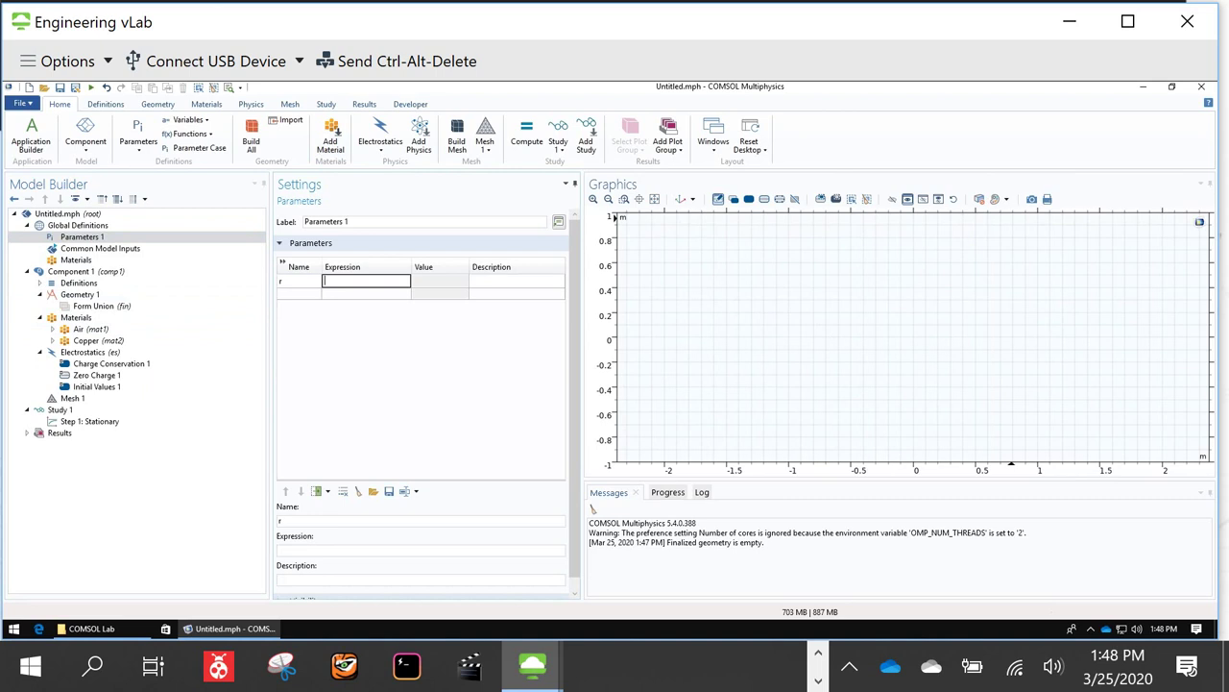
{"action": "type", "text": "1e-3"}
{"action": "key", "text": "Tab"}
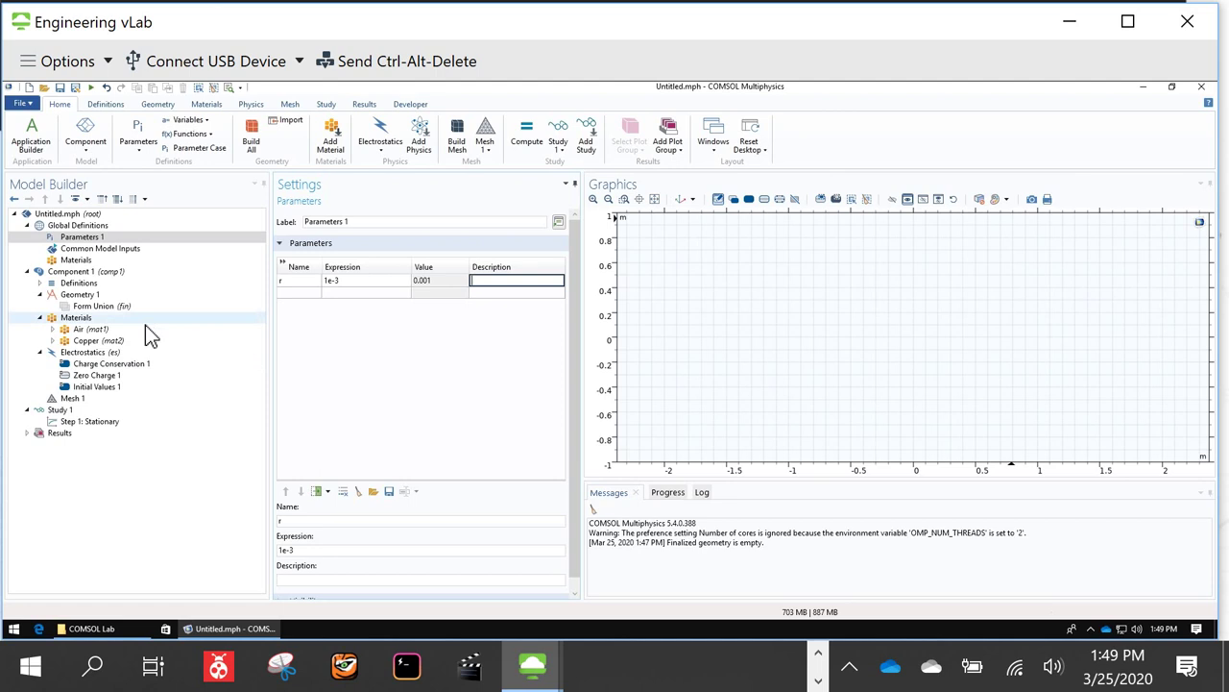
Step: Add a rectangle to Geometry 1 with its width and height both set to 2*r
{"action": "left_click", "coordinate": [77, 295]}
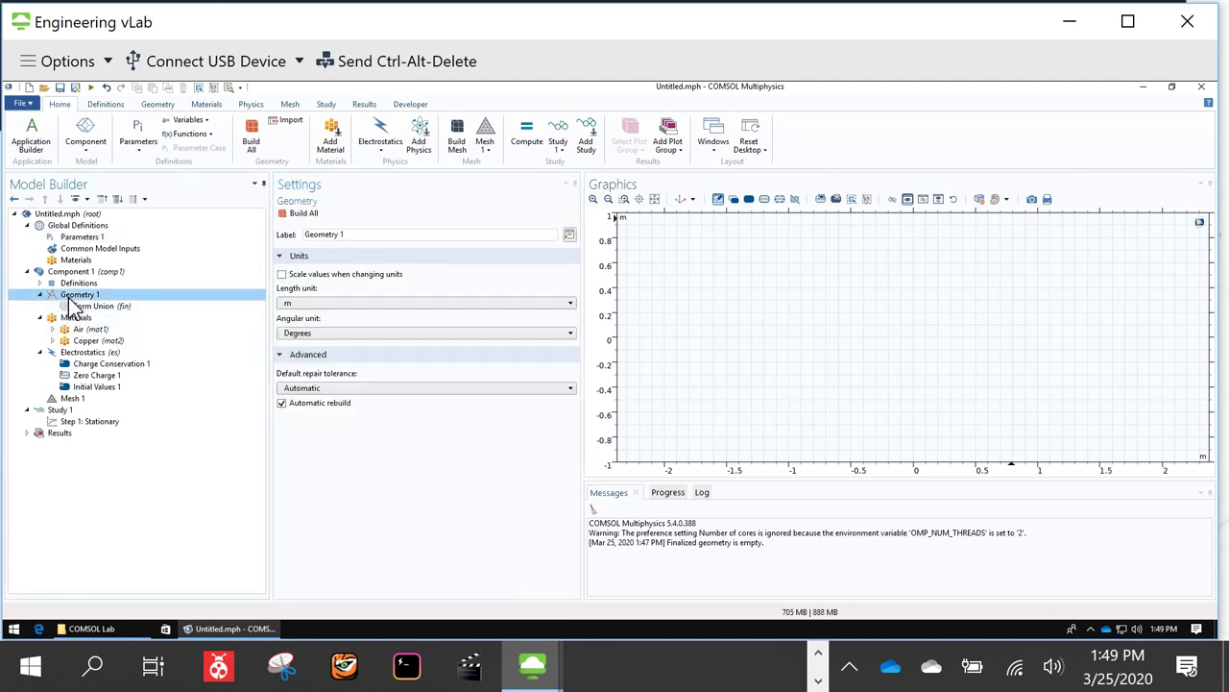
{"action": "right_click", "coordinate": [72, 298]}
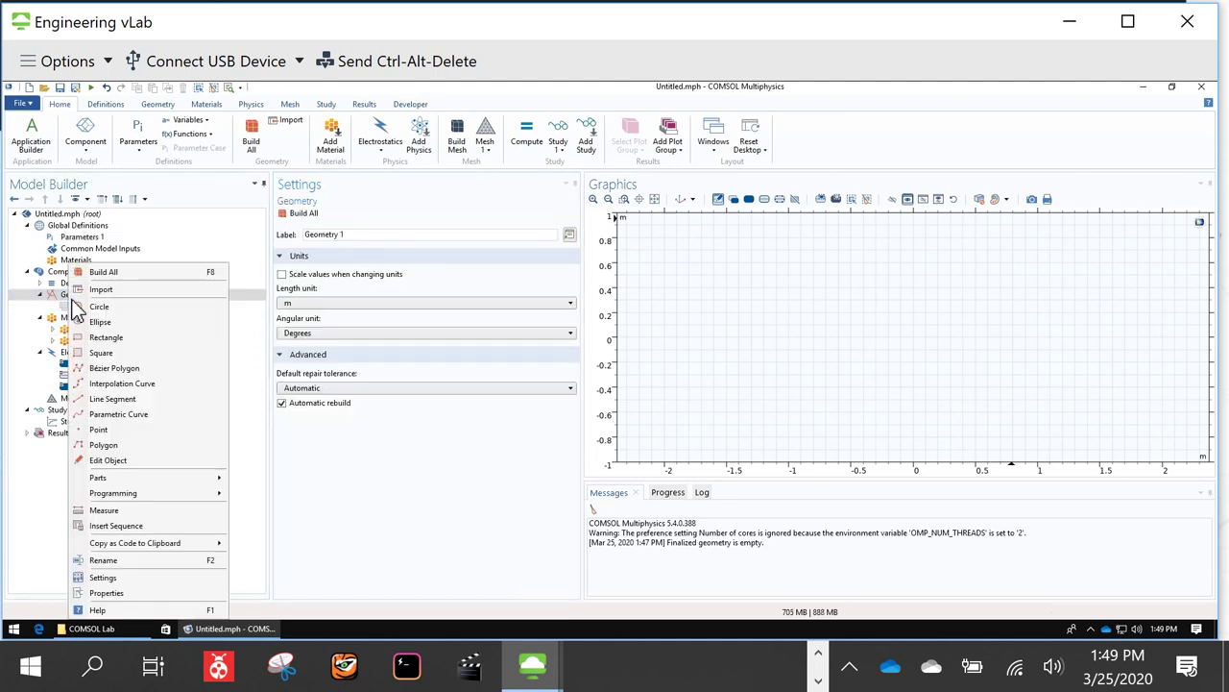
{"action": "left_click", "coordinate": [104, 337]}
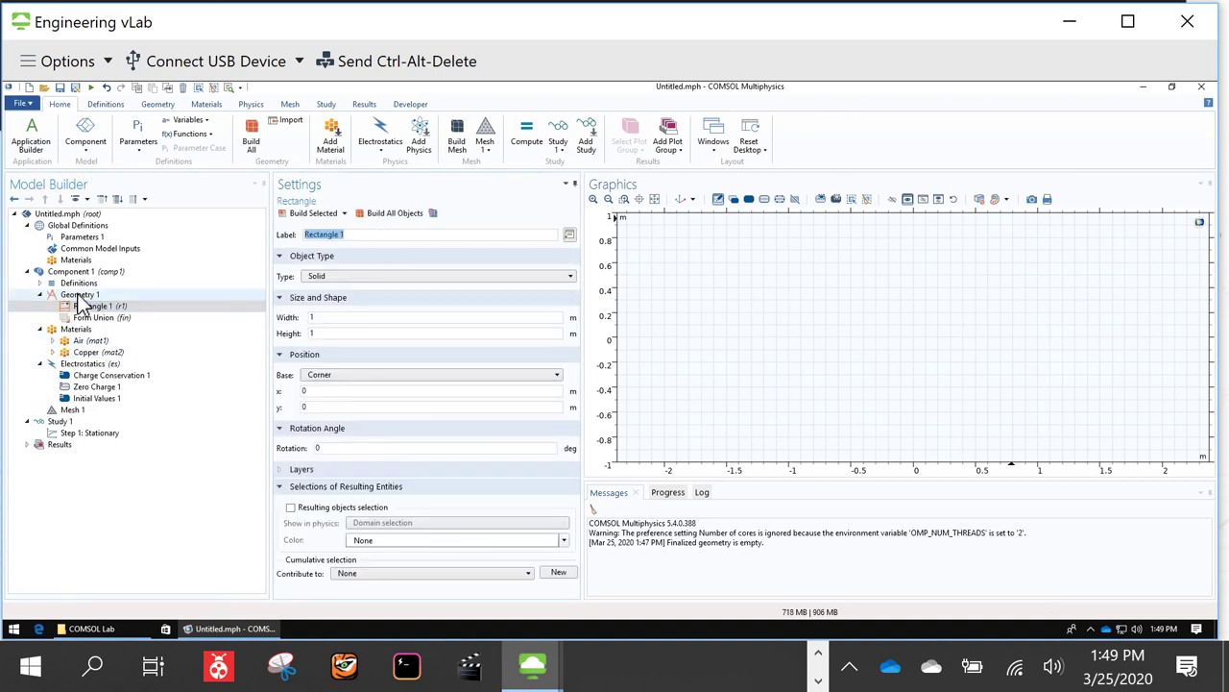
{"action": "left_click", "coordinate": [85, 306]}
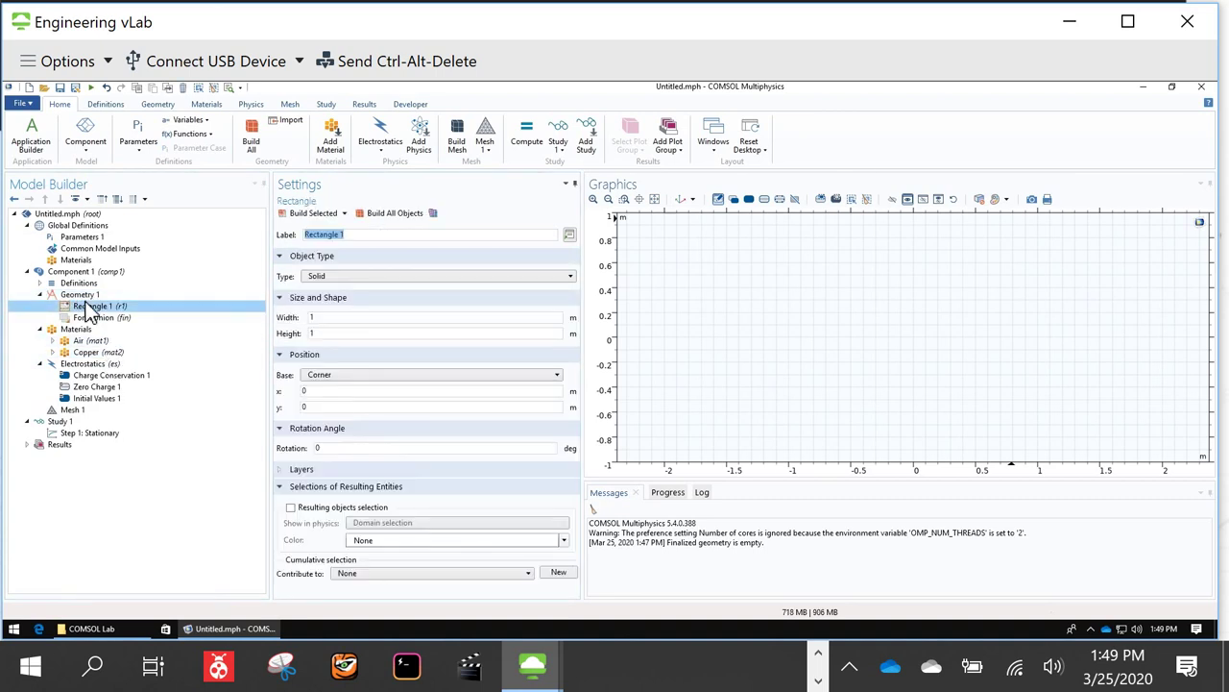
{"action": "left_click", "coordinate": [317, 335]}
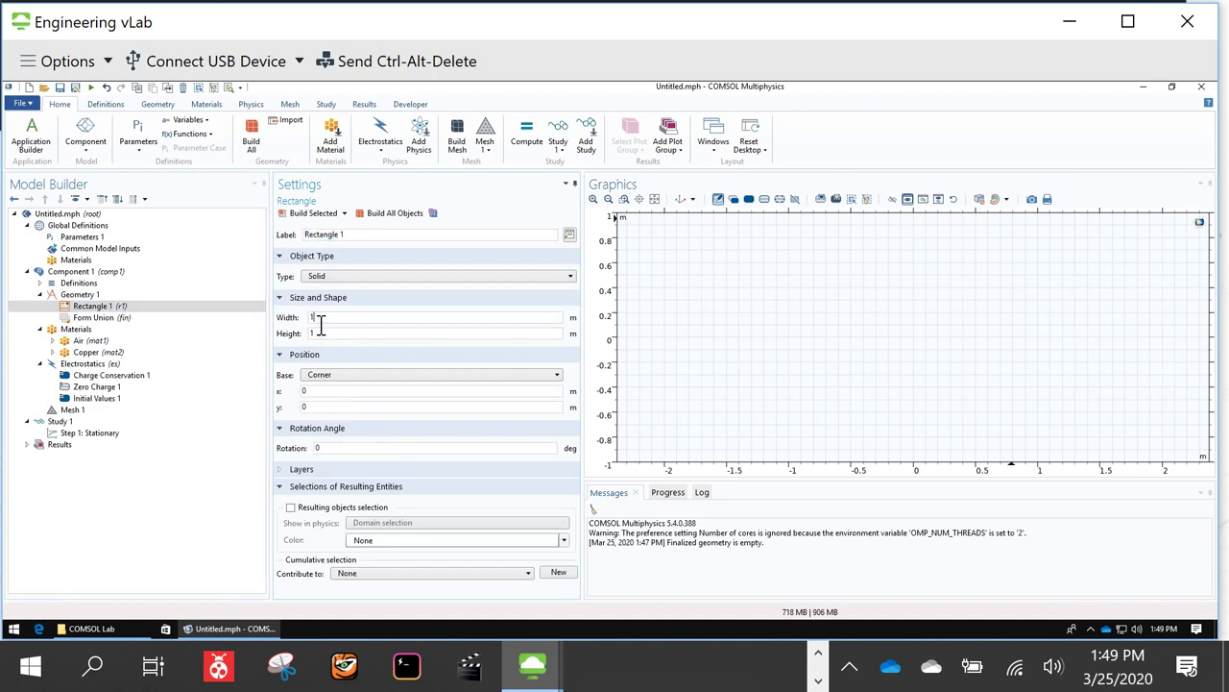
{"action": "double_click", "coordinate": [312, 318]}
{"action": "type", "text": "2*s"}
{"action": "left_click_drag", "start_coordinate": [333, 336], "coordinate": [297, 333]}
Step: Set the rectangle's position base to Center and build all objects
{"action": "left_click", "coordinate": [333, 380]}
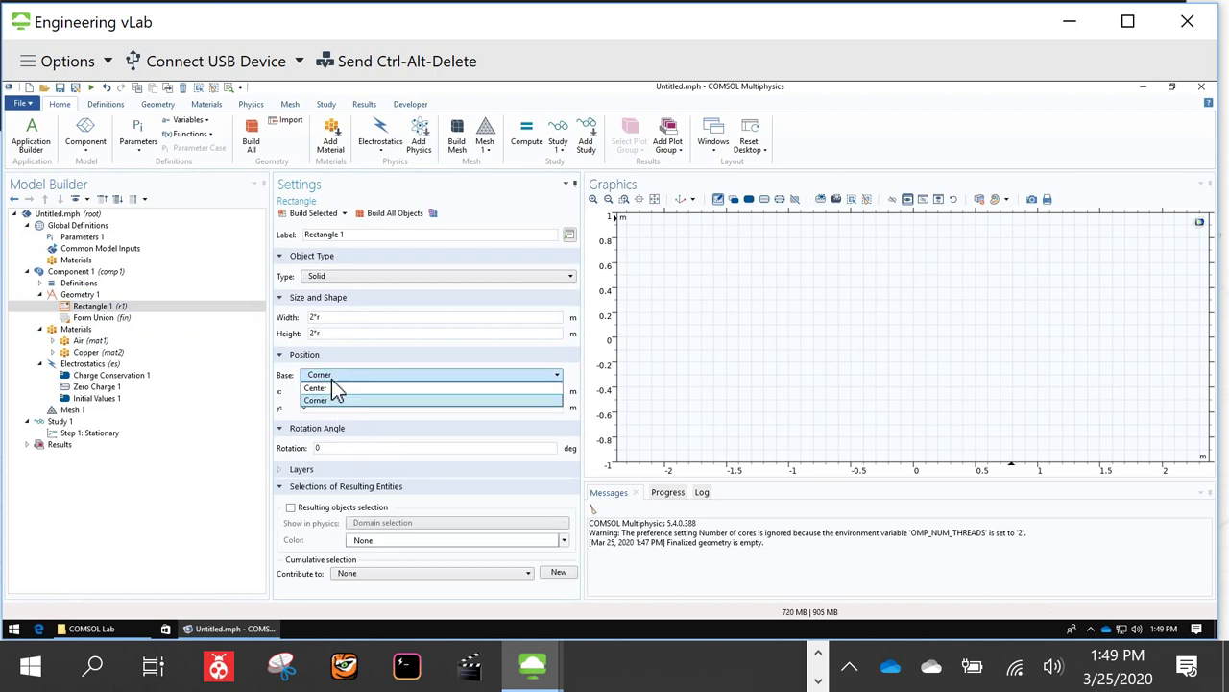
{"action": "left_click", "coordinate": [331, 389]}
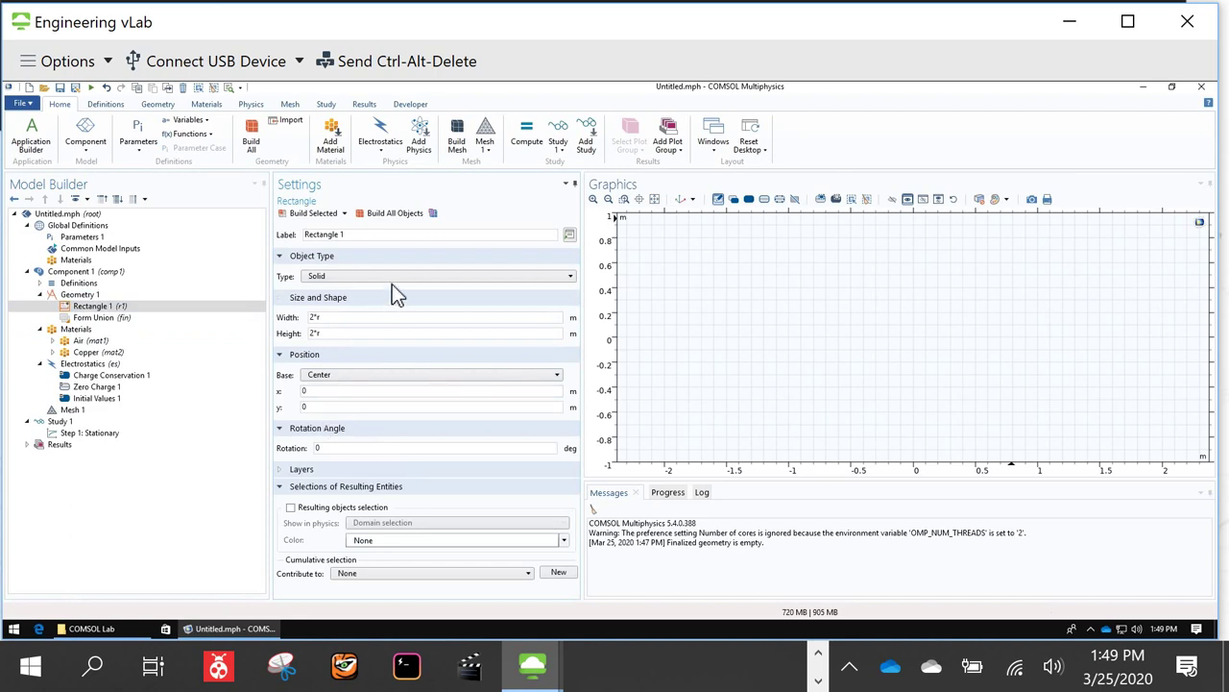
{"action": "left_click", "coordinate": [403, 215]}
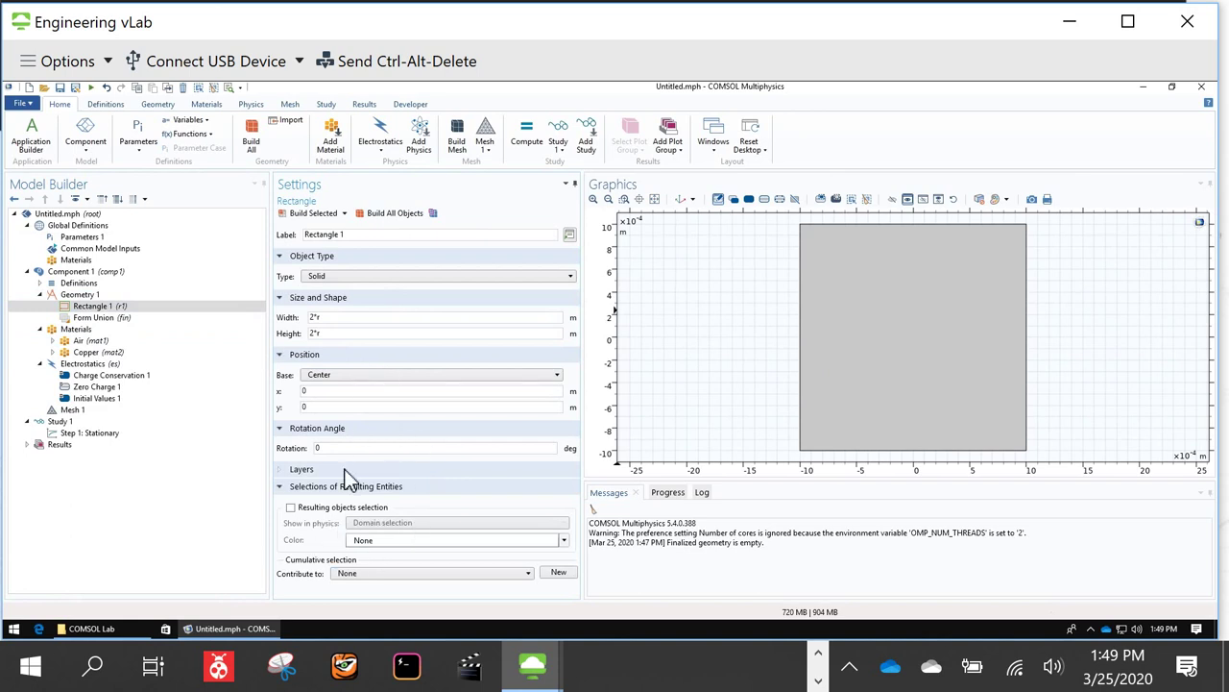
Step: Add a circle to Geometry 1 and set its radius to r/20
{"action": "left_click", "coordinate": [79, 297]}
{"action": "right_click", "coordinate": [83, 303]}
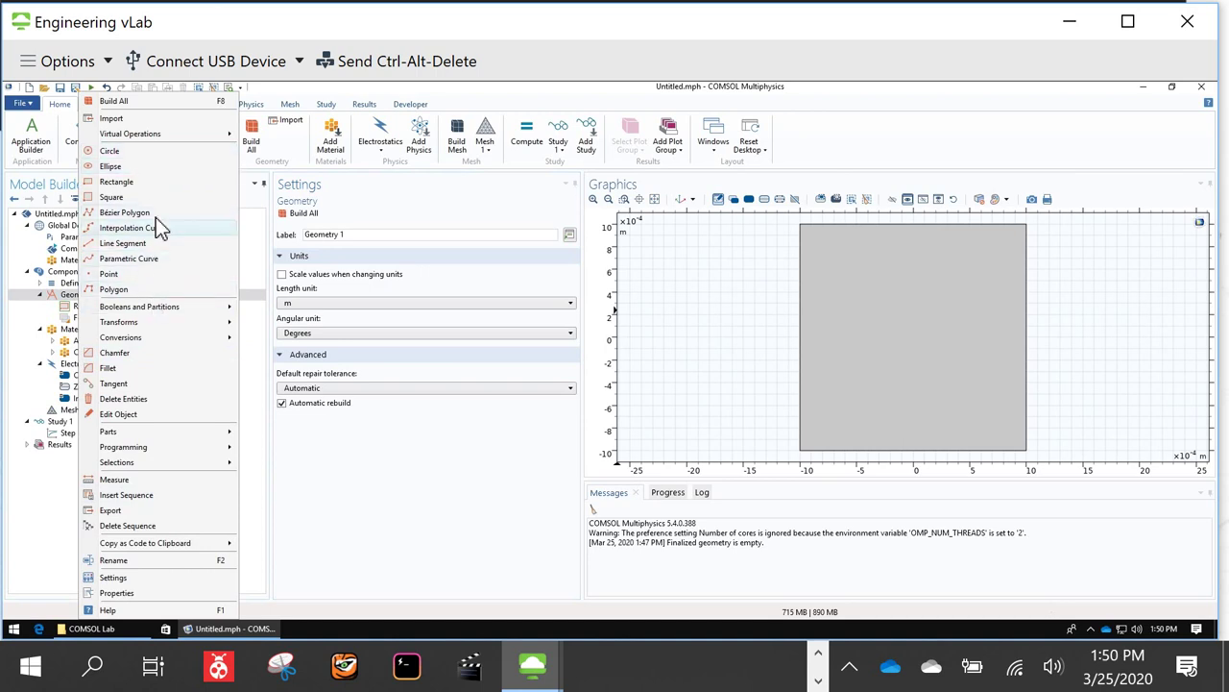
{"action": "left_click", "coordinate": [135, 154]}
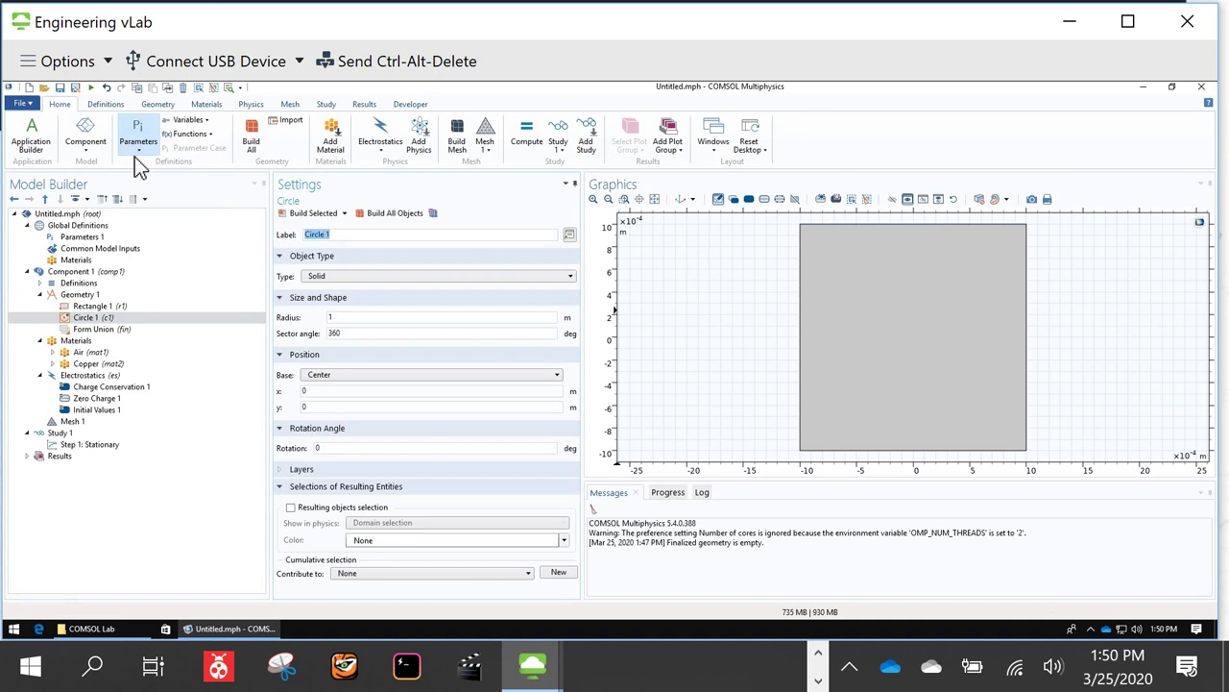
{"action": "left_click", "coordinate": [351, 321]}
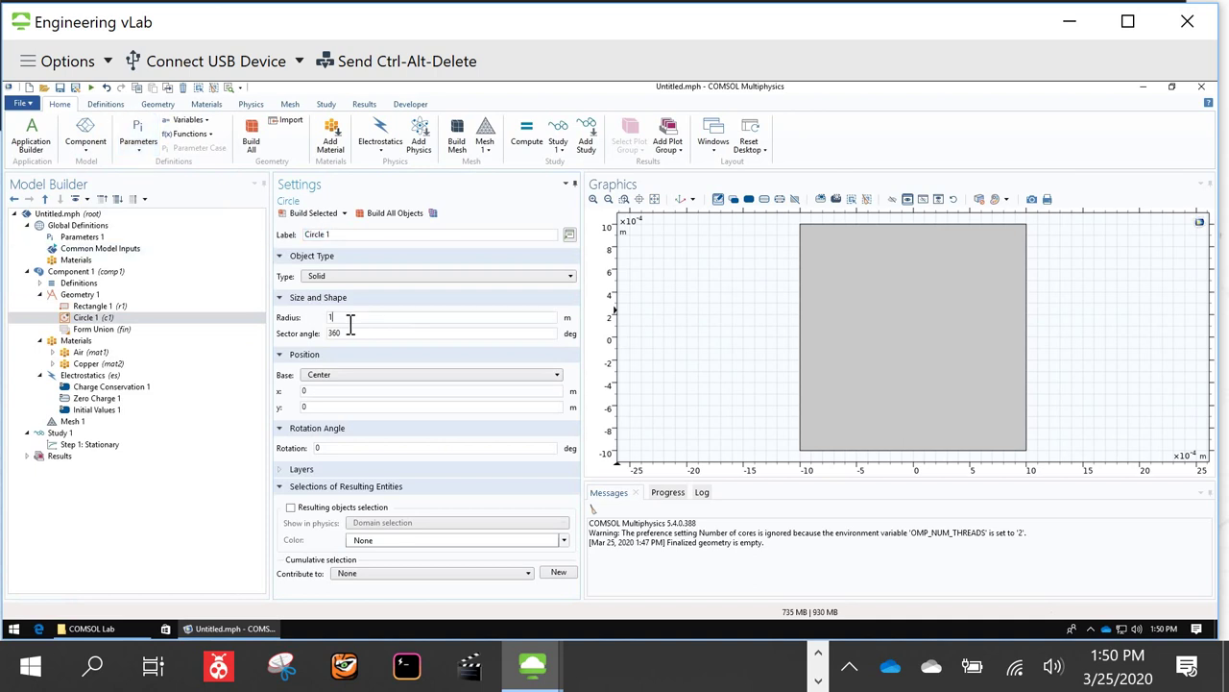
{"action": "double_click", "coordinate": [326, 323]}
{"action": "type", "text": "r/10"}
{"action": "key", "text": "BackSpace"}
{"action": "type", "text": "20"}
Step: Position the circle by its center at x = r and y = r and build all objects
{"action": "left_click", "coordinate": [339, 376]}
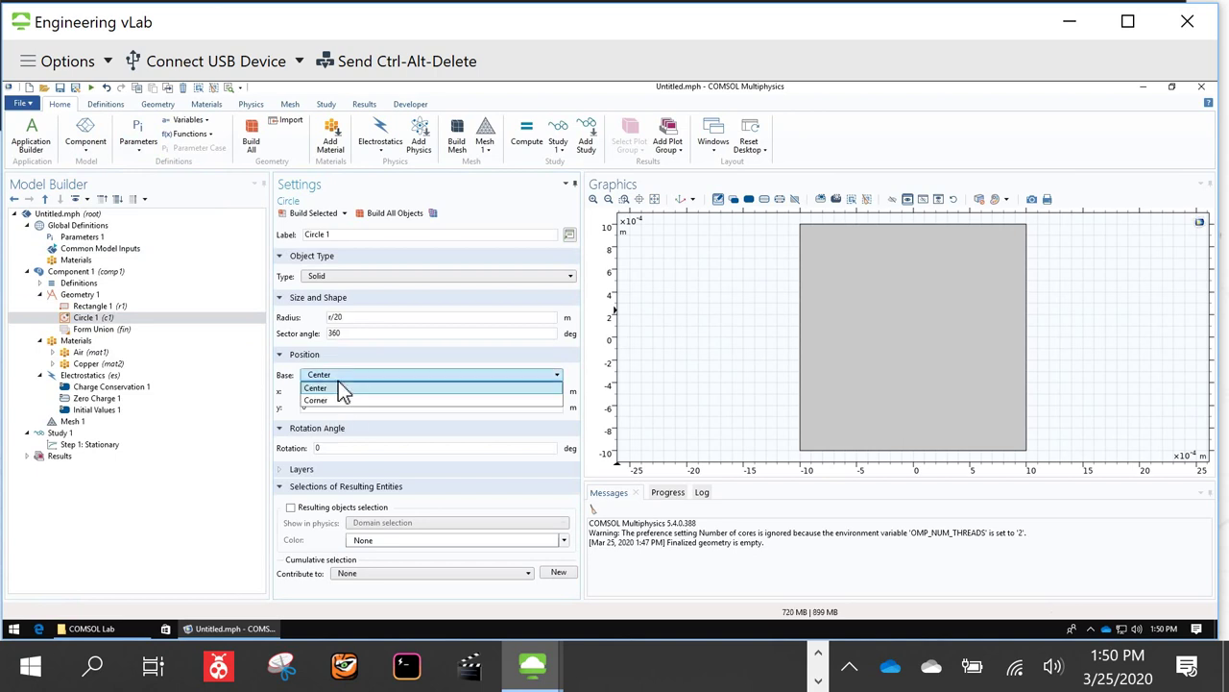
{"action": "left_click", "coordinate": [335, 388]}
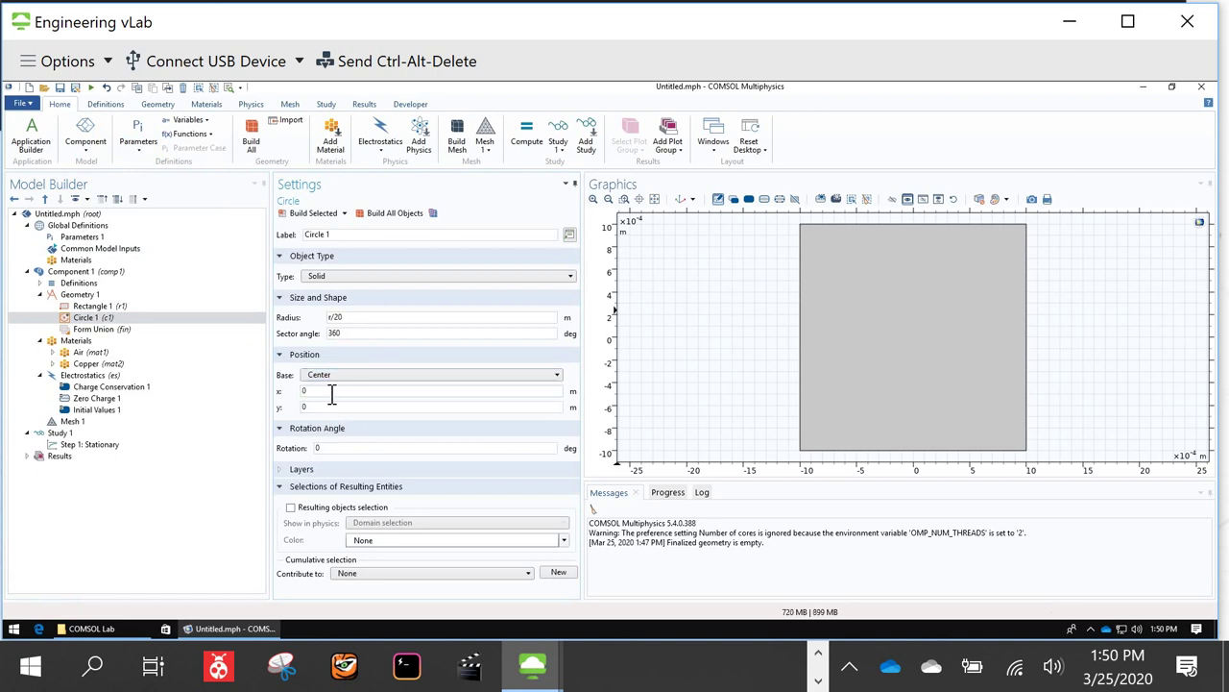
{"action": "double_click", "coordinate": [328, 391]}
{"action": "type", "text": "r"}
{"action": "double_click", "coordinate": [325, 408]}
{"action": "left_click", "coordinate": [382, 217]}
Step: Set the circle's center to x = r/2 and y = r/2 and rebuild the circle
{"action": "type", "text": "/2"}
{"action": "left_click", "coordinate": [326, 408]}
{"action": "type", "text": "r/2"}
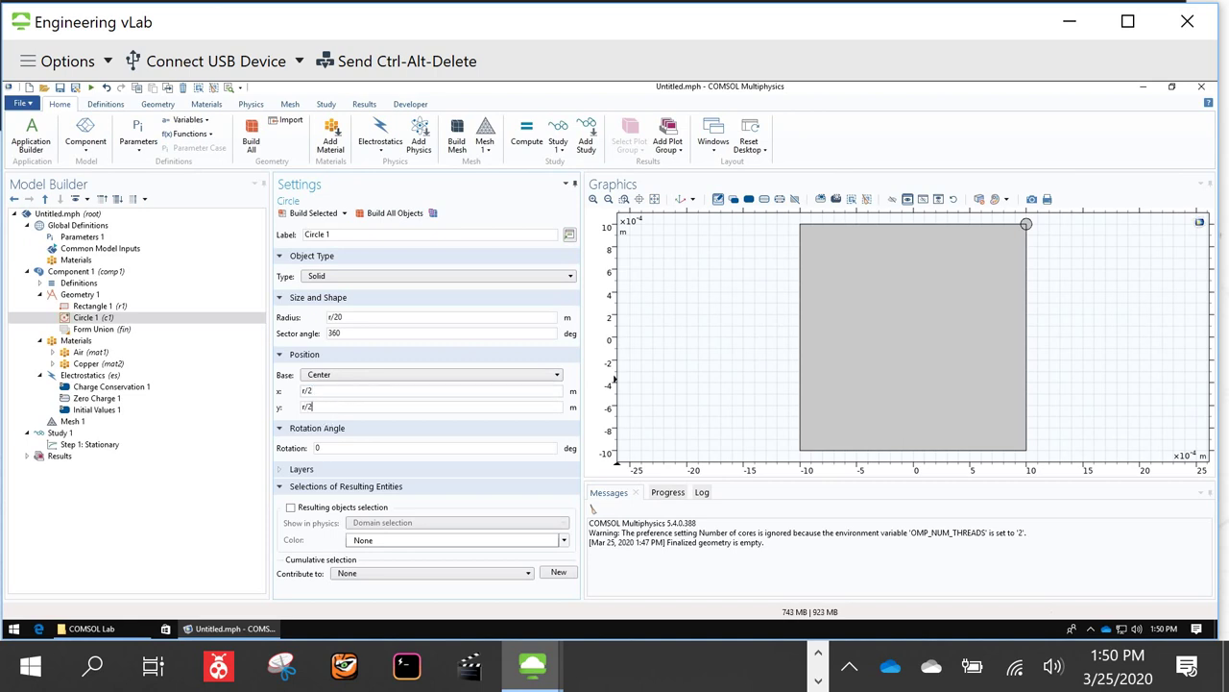
{"action": "left_click", "coordinate": [328, 216]}
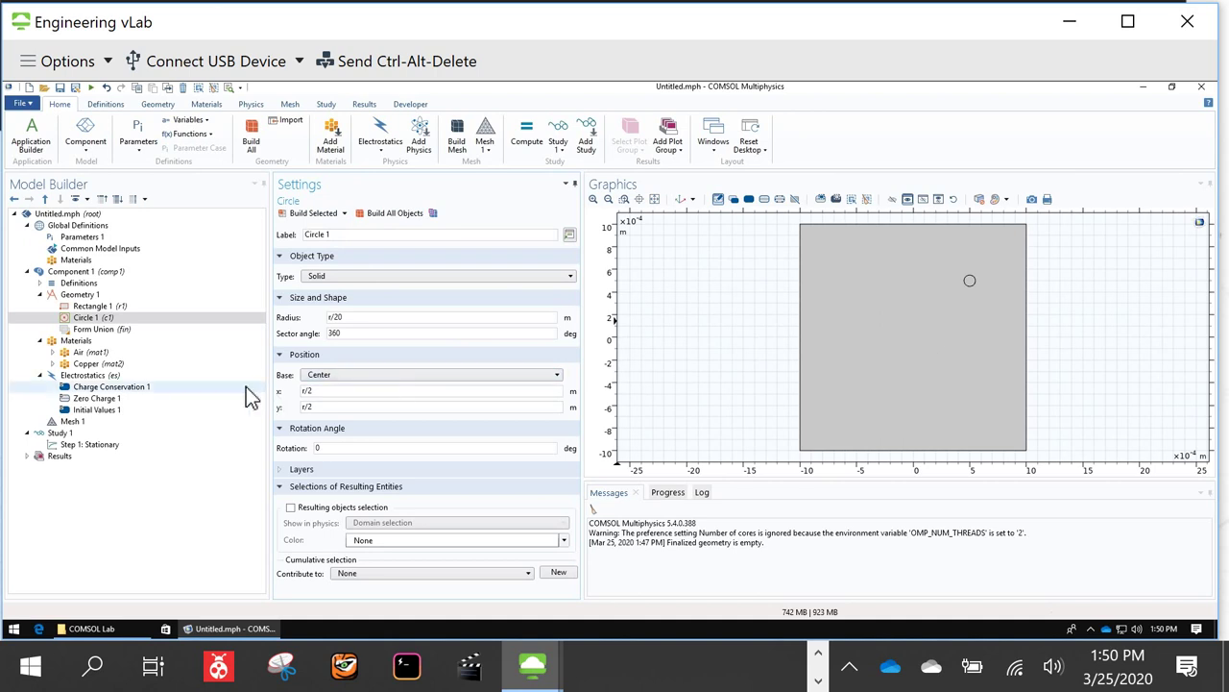
Step: Mirror the circle across the vertical axis through the origin, keeping the input object, and build all objects
{"action": "left_click", "coordinate": [109, 317]}
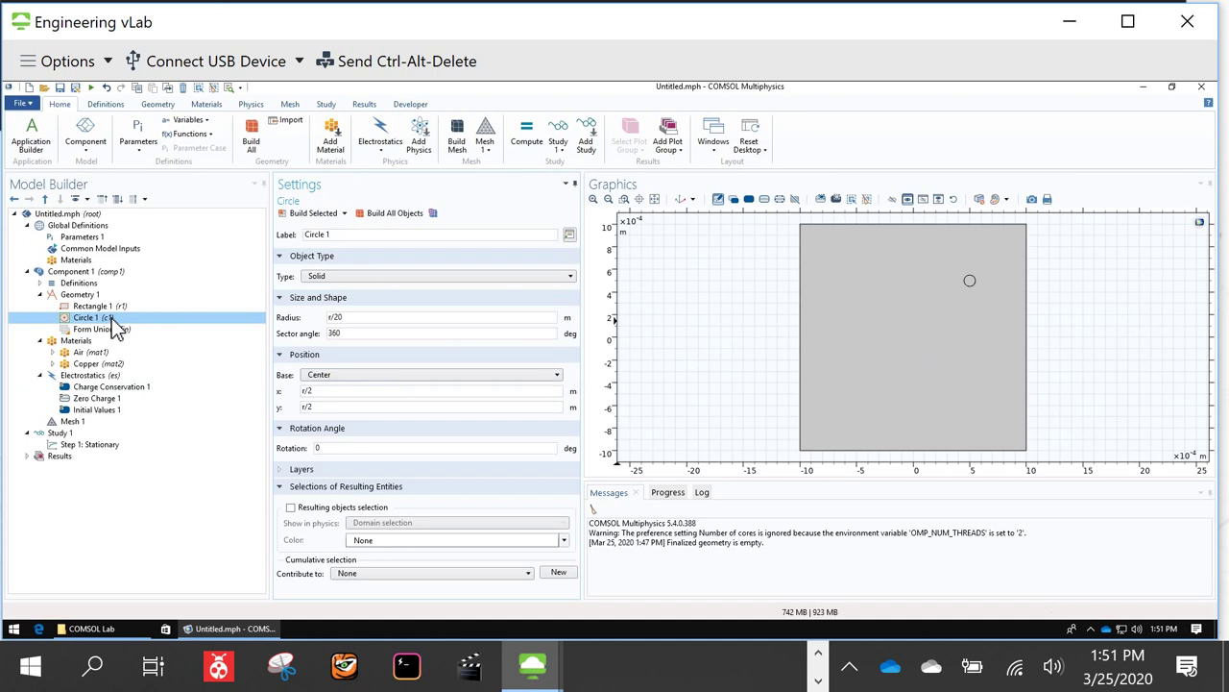
{"action": "right_click", "coordinate": [88, 295]}
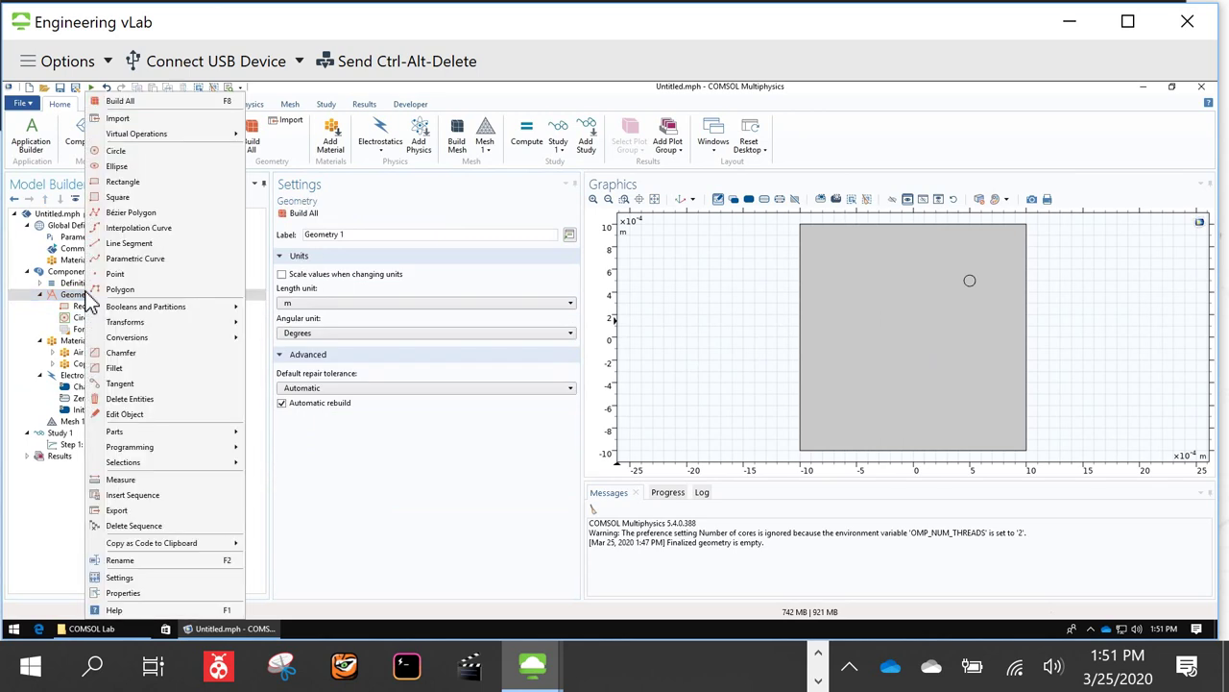
{"action": "mouse_move", "coordinate": [149, 326]}
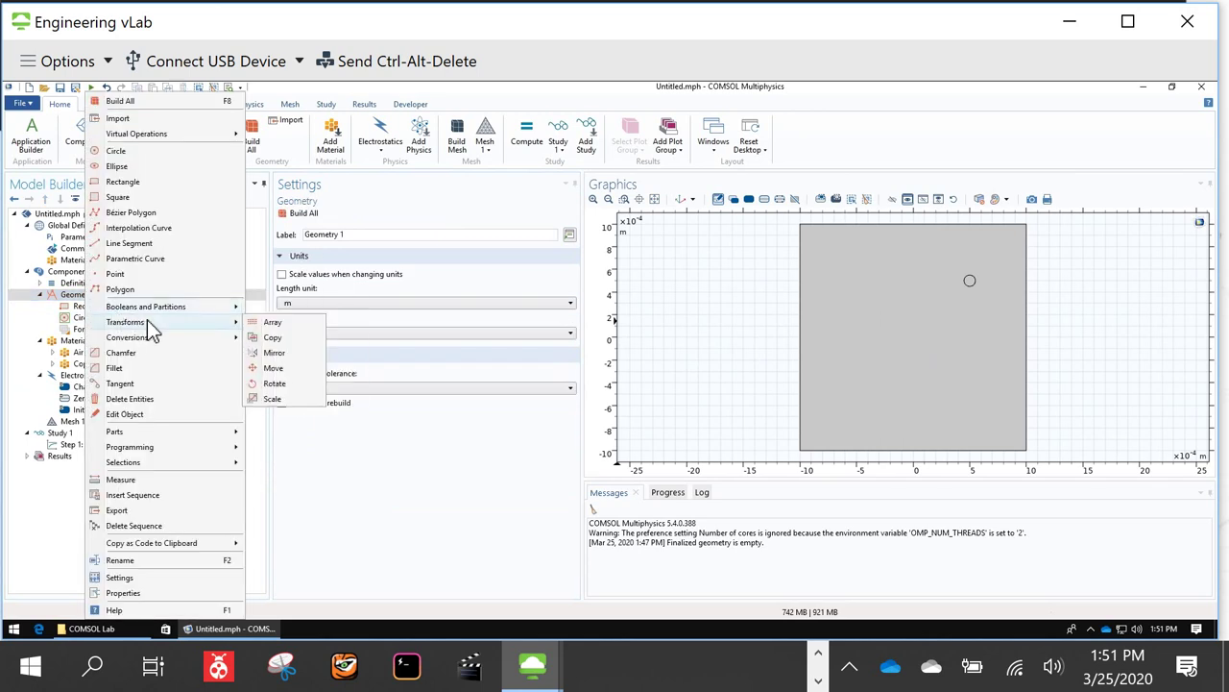
{"action": "left_click", "coordinate": [278, 353]}
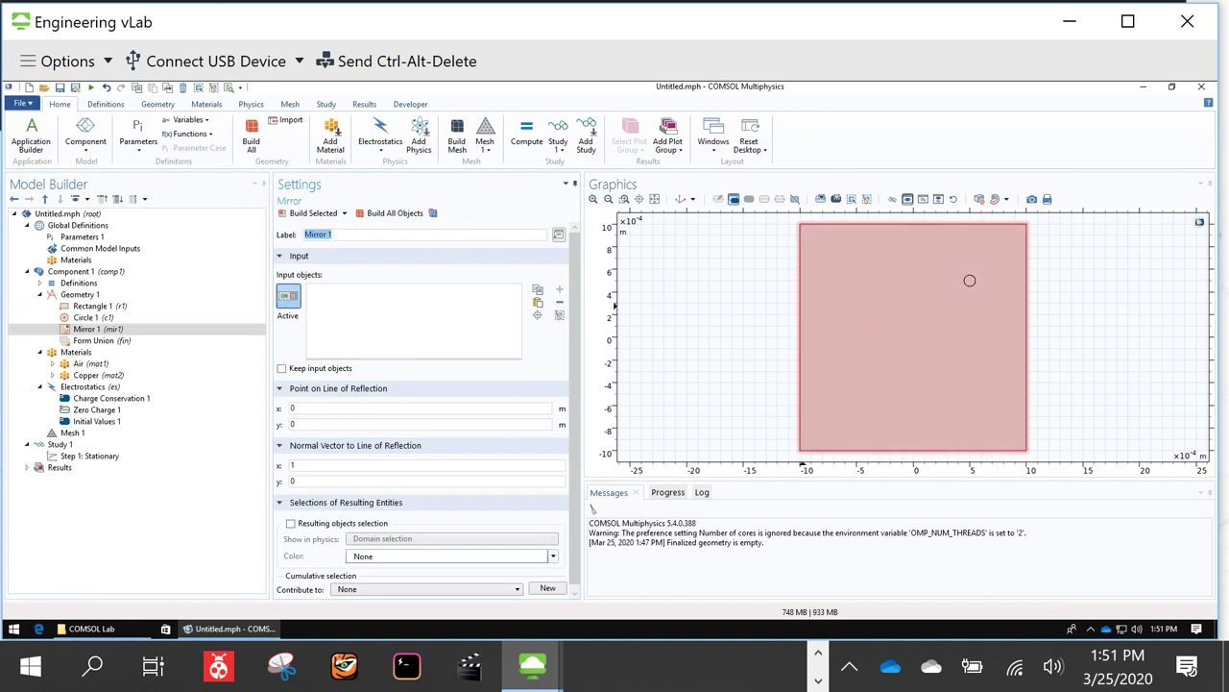
{"action": "left_click", "coordinate": [970, 284]}
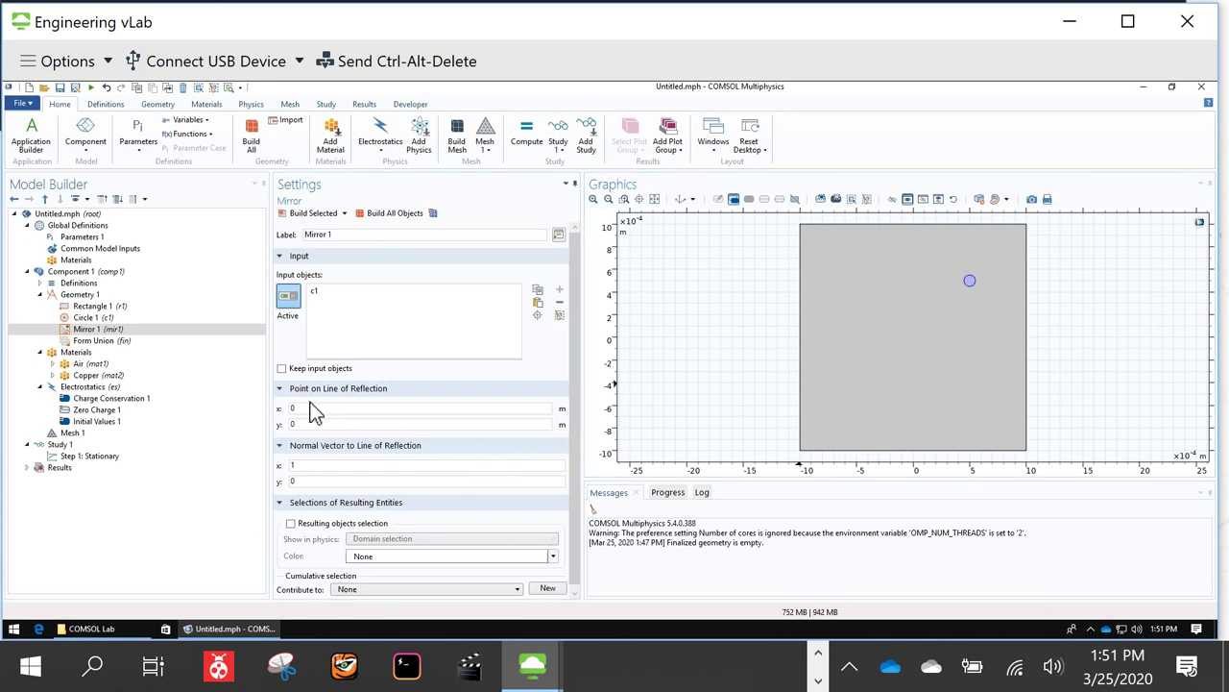
{"action": "left_click", "coordinate": [281, 368]}
{"action": "left_click", "coordinate": [389, 213]}
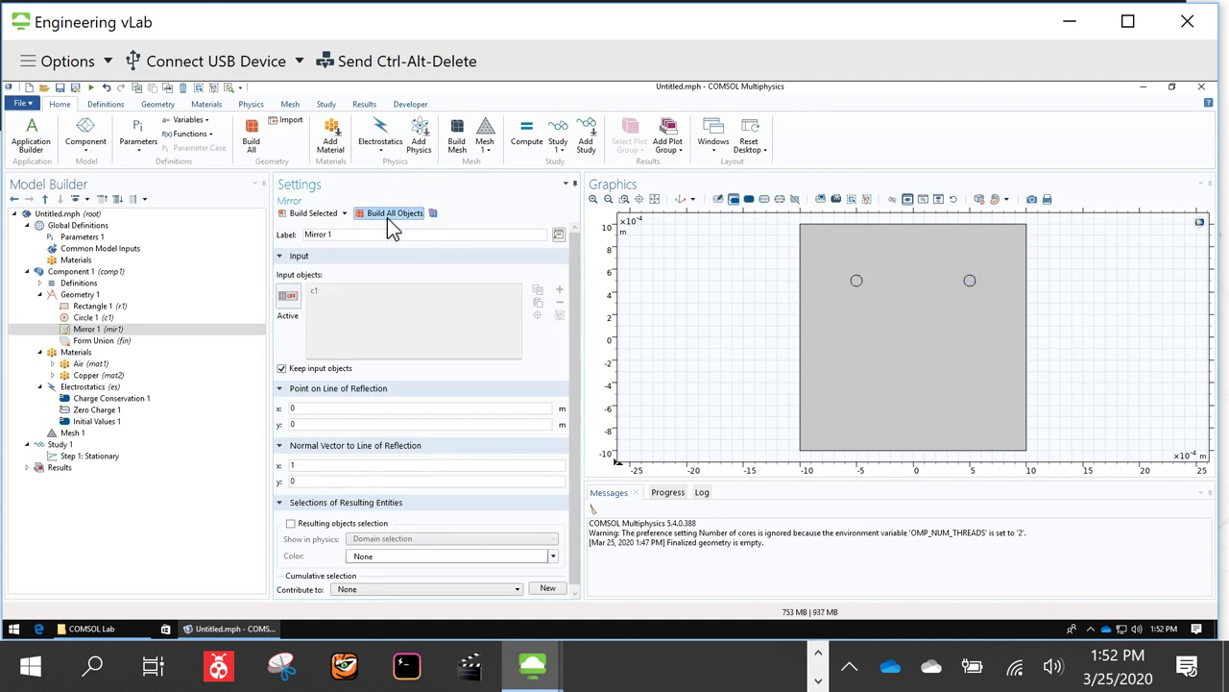
Step: Add a second Mirror transform with both circles as input objects and keep the input objects
{"action": "left_click", "coordinate": [96, 296]}
{"action": "right_click", "coordinate": [96, 296]}
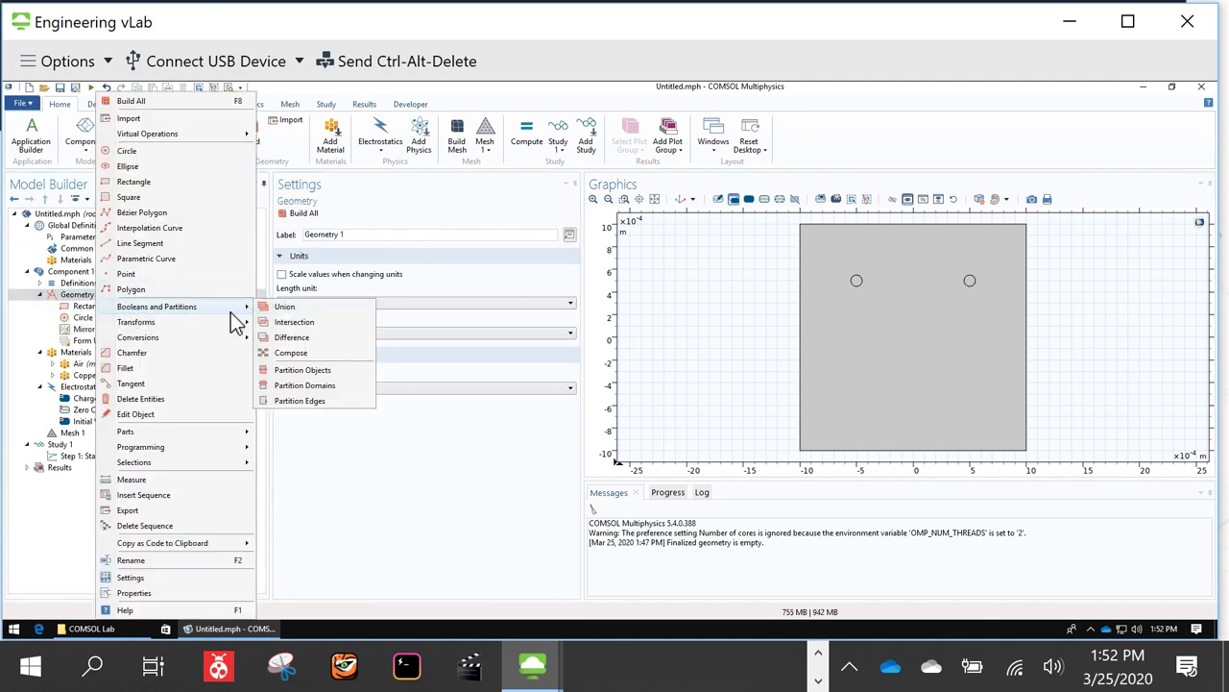
{"action": "mouse_move", "coordinate": [216, 322]}
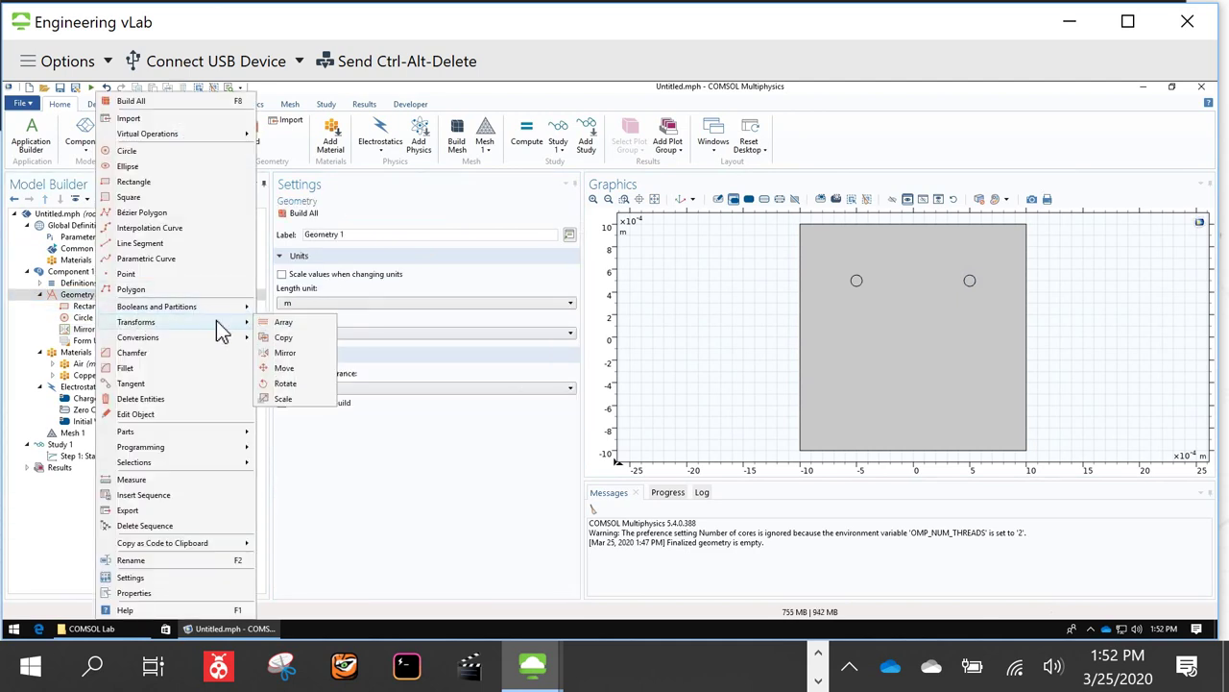
{"action": "left_click", "coordinate": [307, 355]}
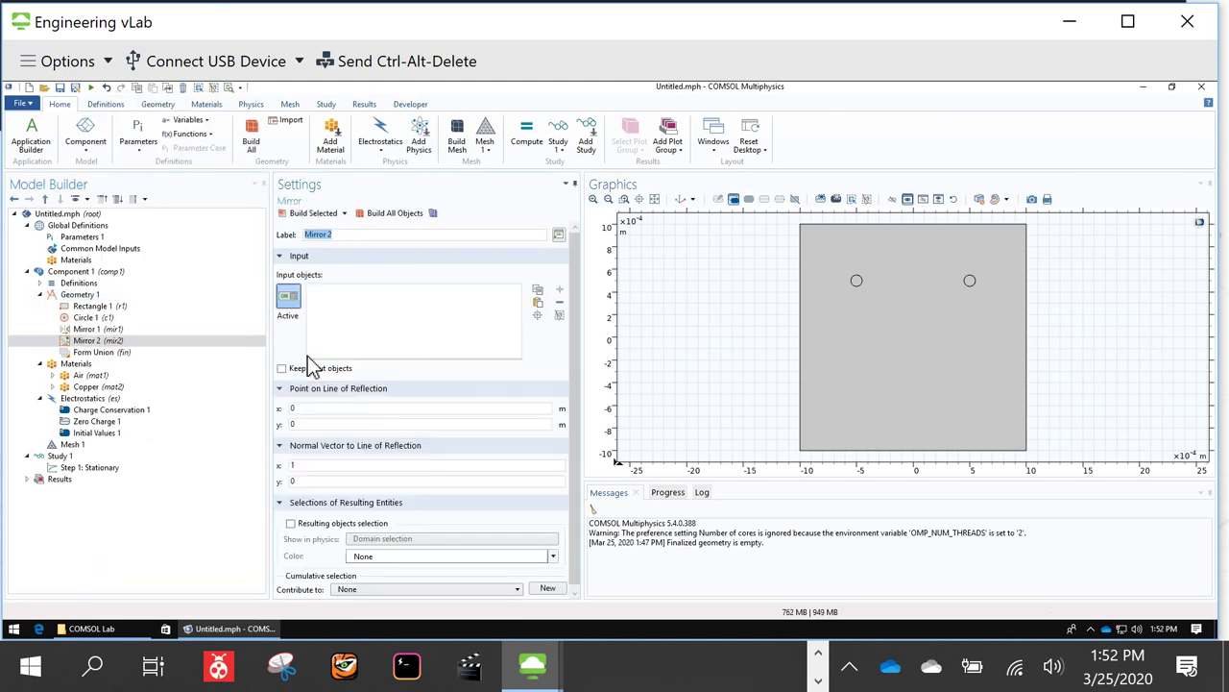
{"action": "left_click", "coordinate": [857, 280]}
{"action": "left_click", "coordinate": [970, 282]}
{"action": "left_click", "coordinate": [281, 369]}
Step: Set the second mirror's normal vector to x = 0, y = 1 and build all objects
{"action": "double_click", "coordinate": [327, 467]}
{"action": "type", "text": "0"}
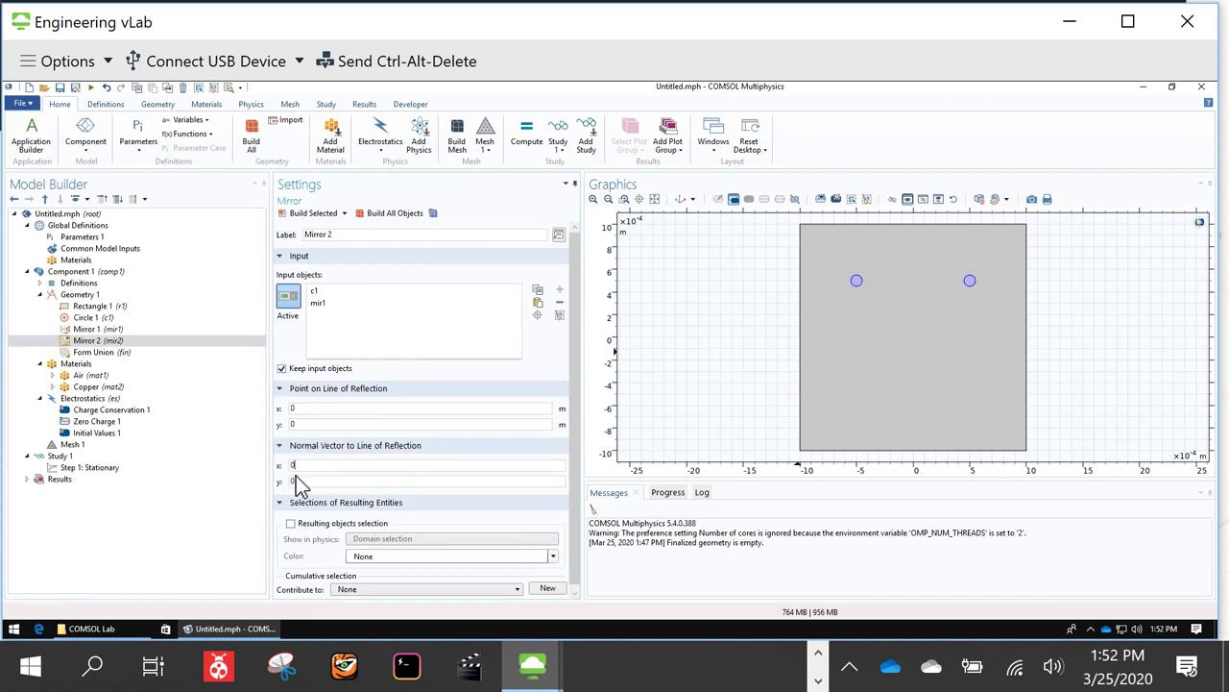
{"action": "double_click", "coordinate": [296, 482]}
{"action": "type", "text": "1"}
{"action": "left_click", "coordinate": [384, 214]}
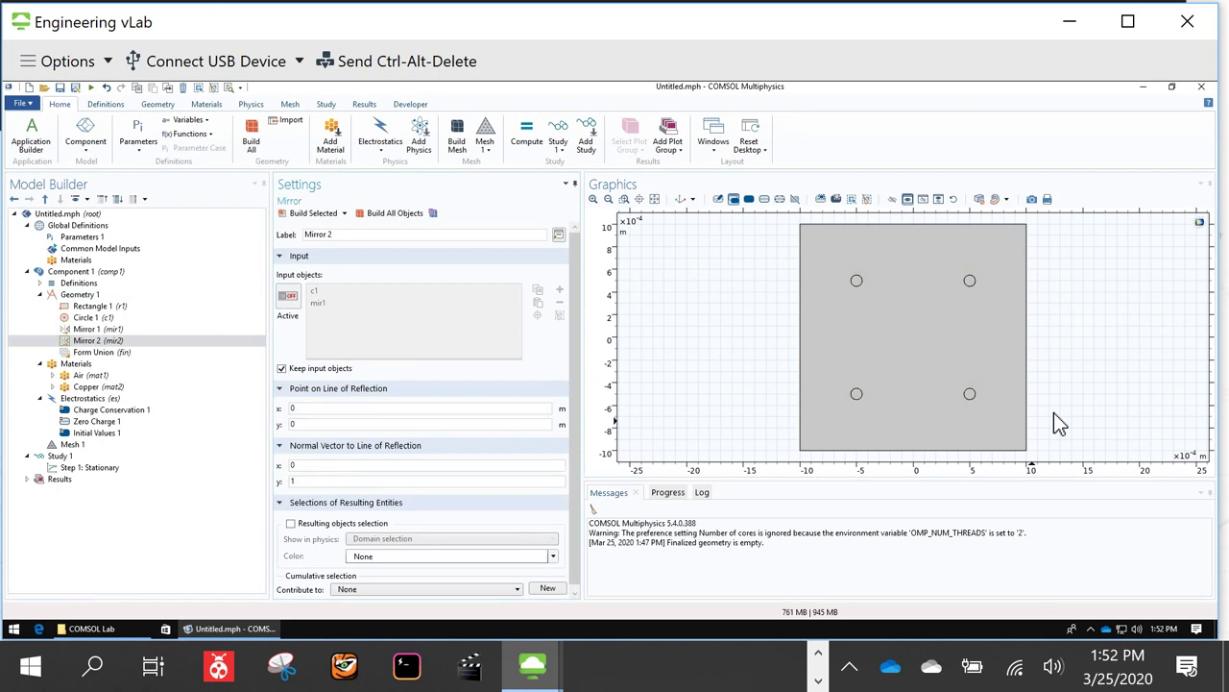
Step: Set the rectangle's width and height to 3*r and build all objects
{"action": "left_click", "coordinate": [111, 305]}
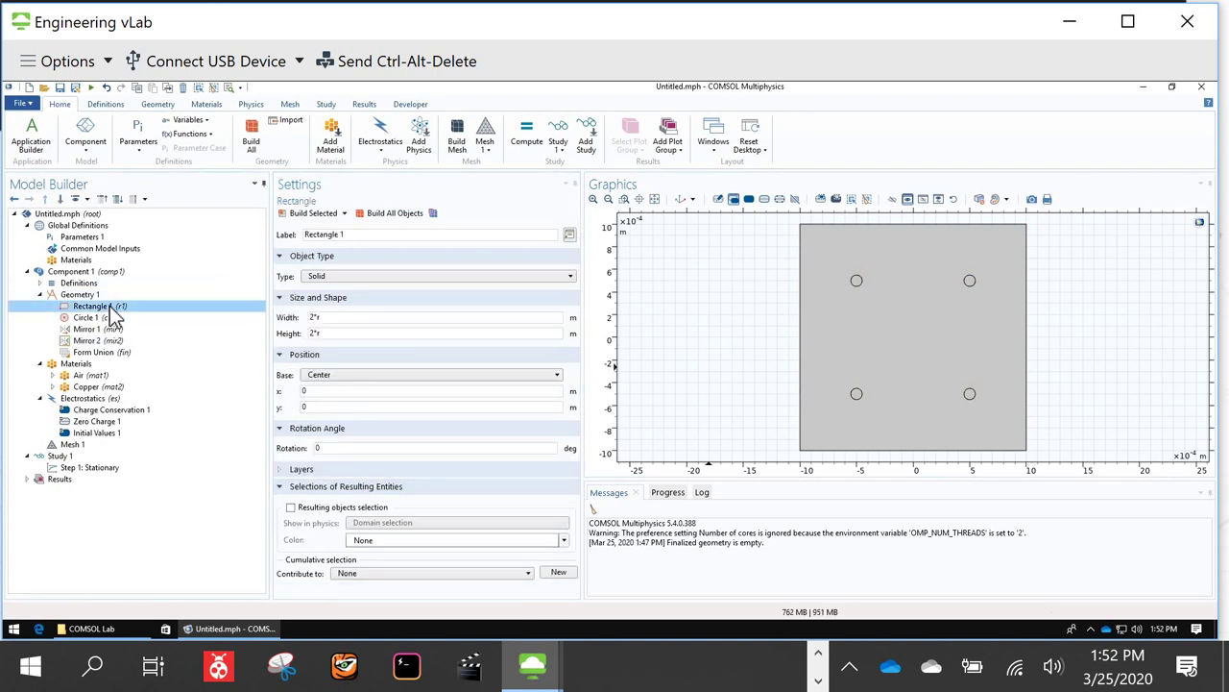
{"action": "left_click", "coordinate": [338, 319]}
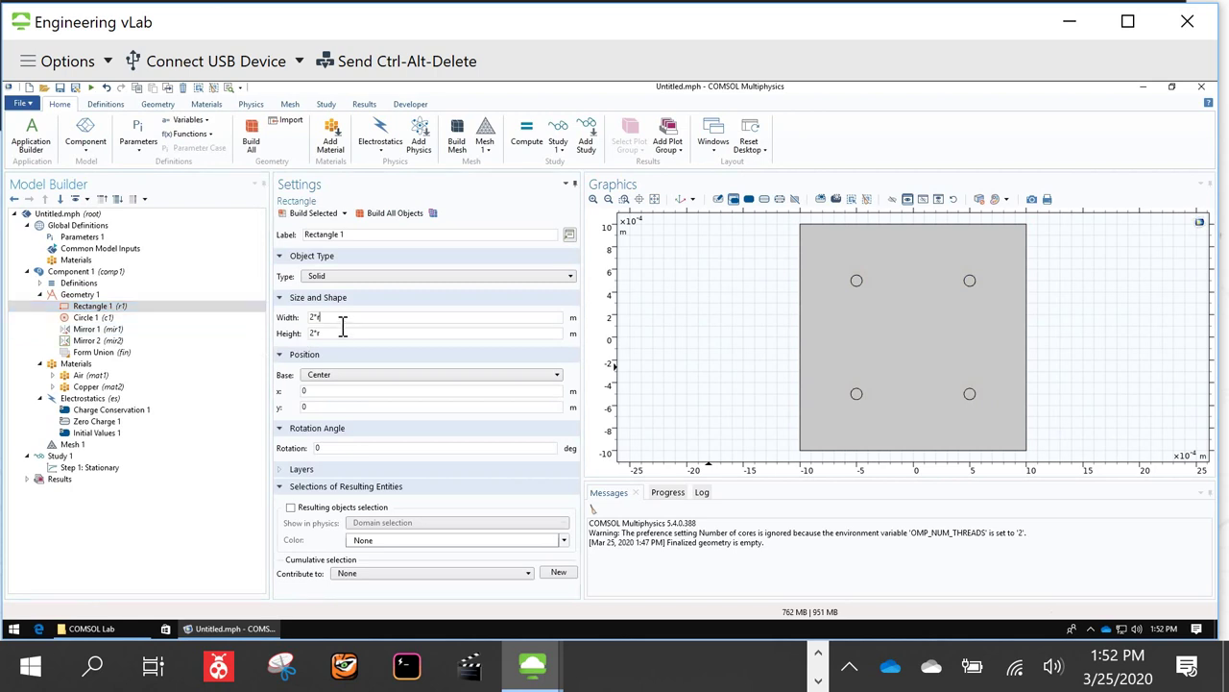
{"action": "key", "text": "Left"}
{"action": "key", "text": "Left"}
{"action": "key", "text": "BackSpace"}
{"action": "type", "text": "3"}
{"action": "left_click", "coordinate": [318, 333]}
{"action": "key", "text": "BackSpace"}
{"action": "type", "text": "3"}
{"action": "left_click", "coordinate": [391, 215]}
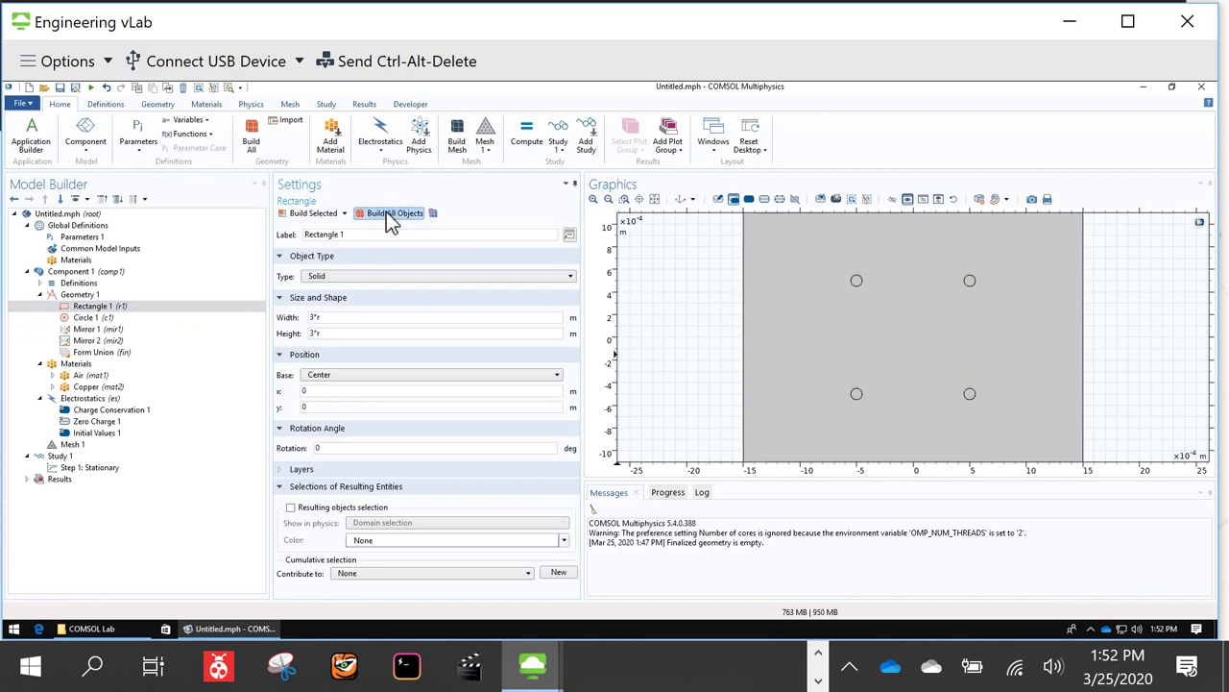
{"action": "left_click", "coordinate": [655, 202]}
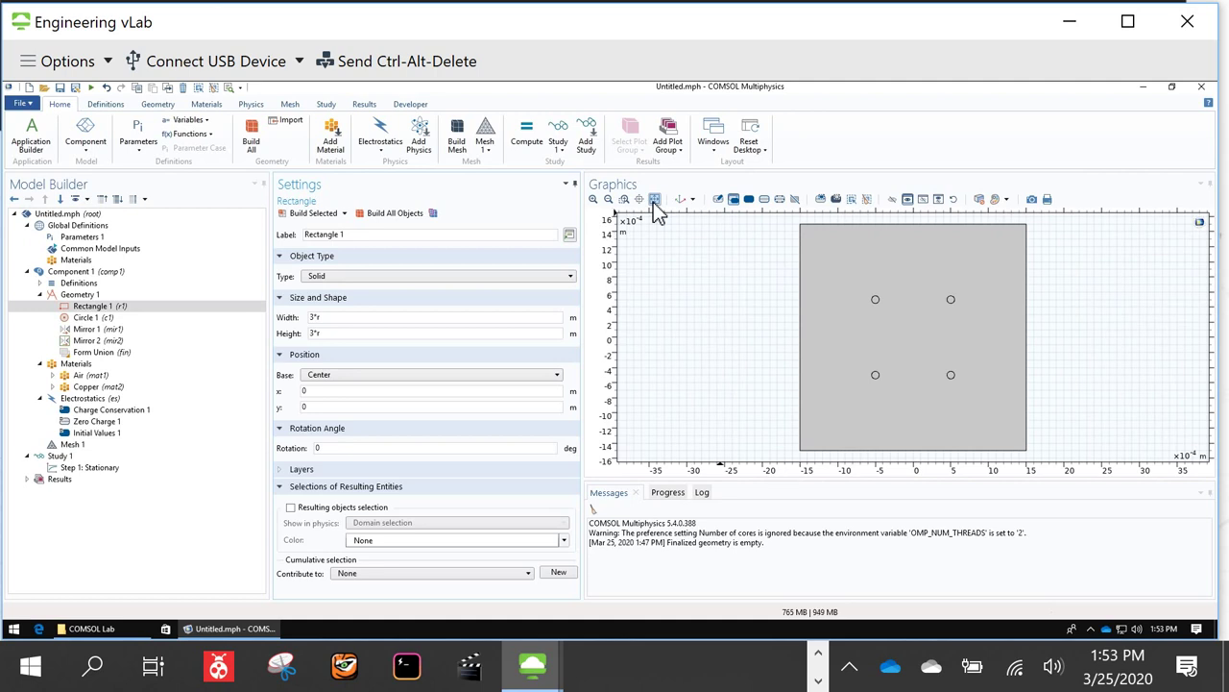
Step: Set the rectangle's width and height to 2.5*r and rebuild all objects
{"action": "left_click", "coordinate": [325, 322]}
{"action": "key", "text": "Left"}
{"action": "key", "text": "Left"}
{"action": "key", "text": "BackSpace"}
{"action": "type", "text": "2.5"}
{"action": "left_click", "coordinate": [321, 336]}
{"action": "key", "text": "Left"}
{"action": "key", "text": "Left"}
{"action": "key", "text": "BackSpace"}
{"action": "type", "text": "2.5"}
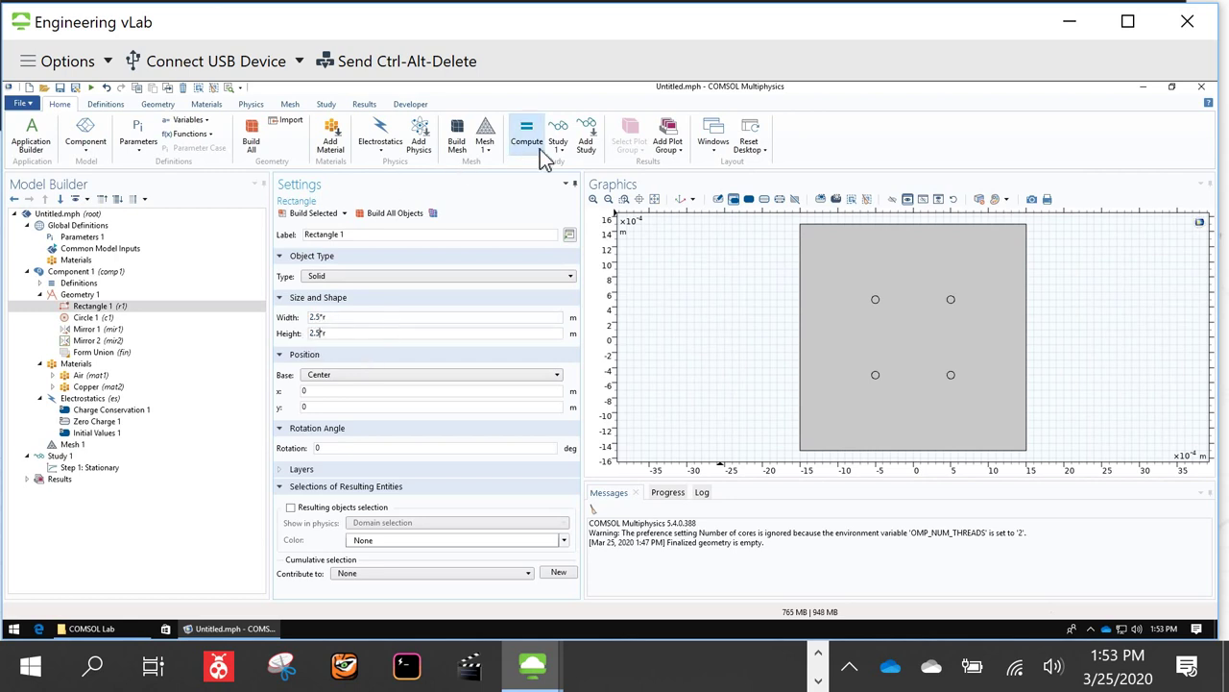
{"action": "left_click", "coordinate": [392, 217]}
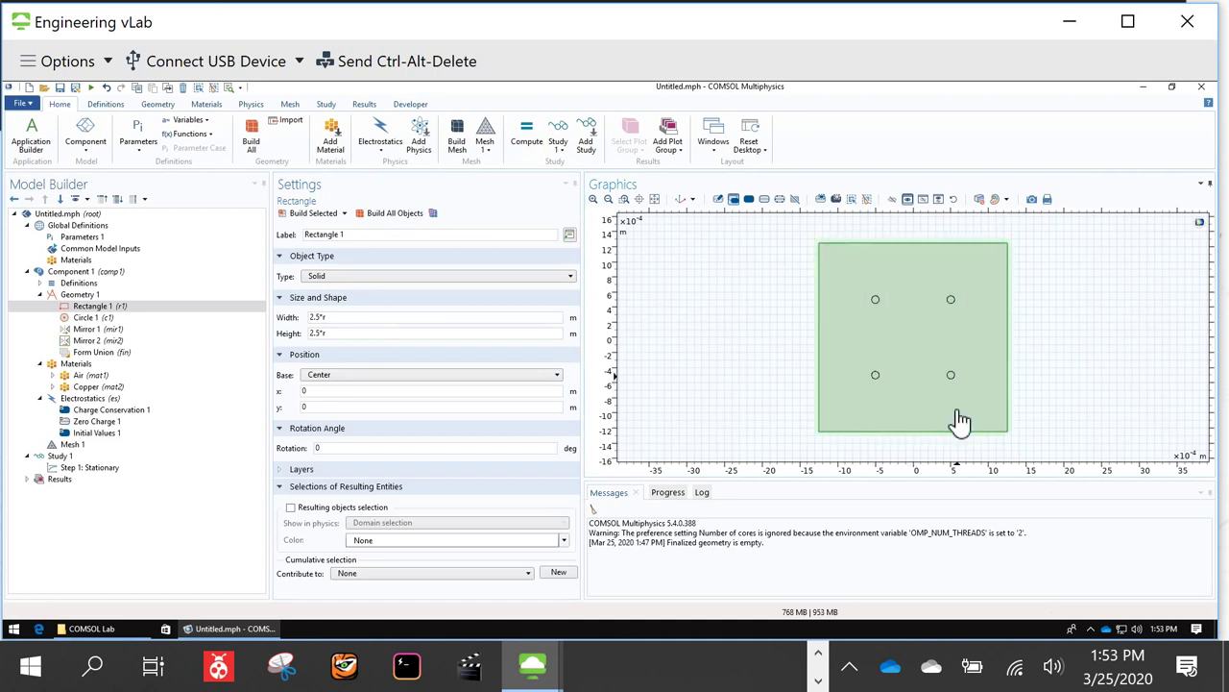
{"action": "left_click", "coordinate": [875, 400]}
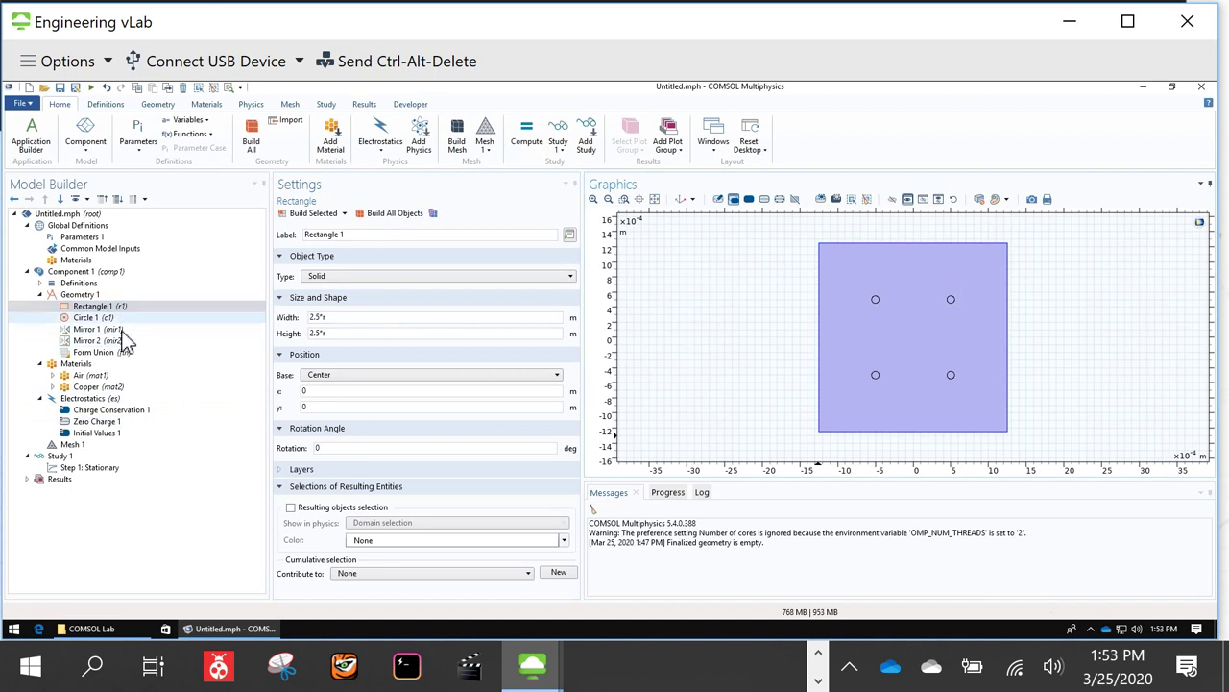
Step: Remove the square domain from the Air material's selection and add it back
{"action": "left_click", "coordinate": [86, 369]}
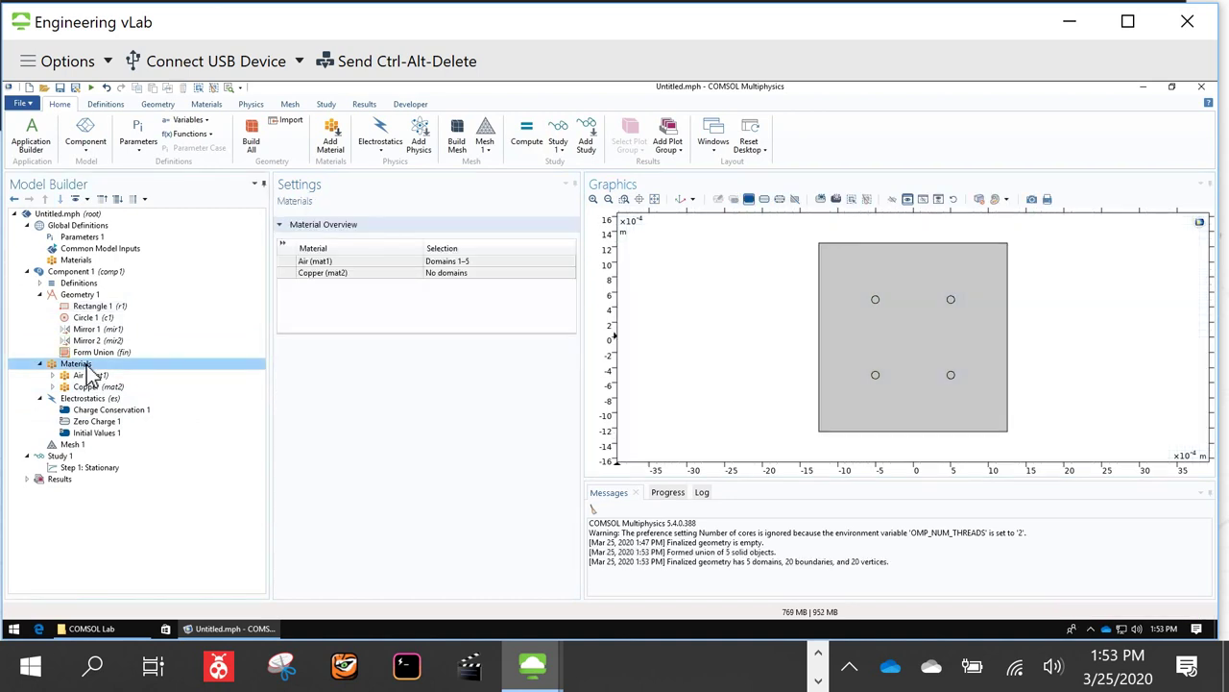
{"action": "left_click", "coordinate": [96, 376]}
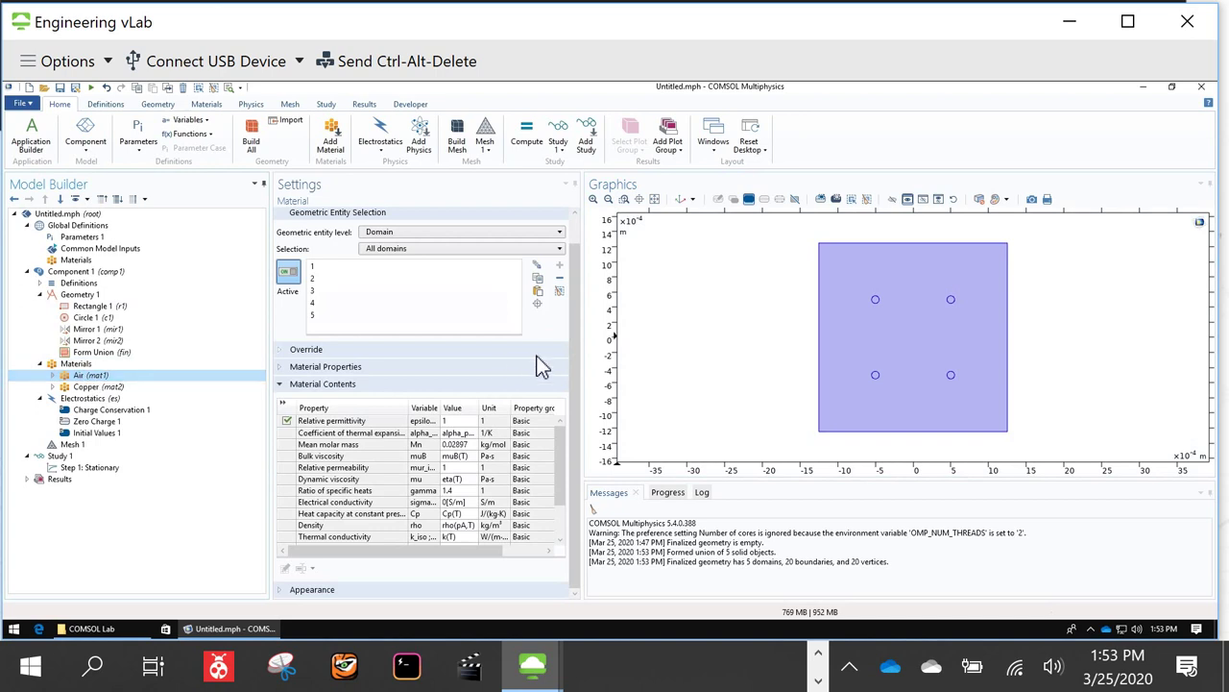
{"action": "left_click", "coordinate": [911, 339]}
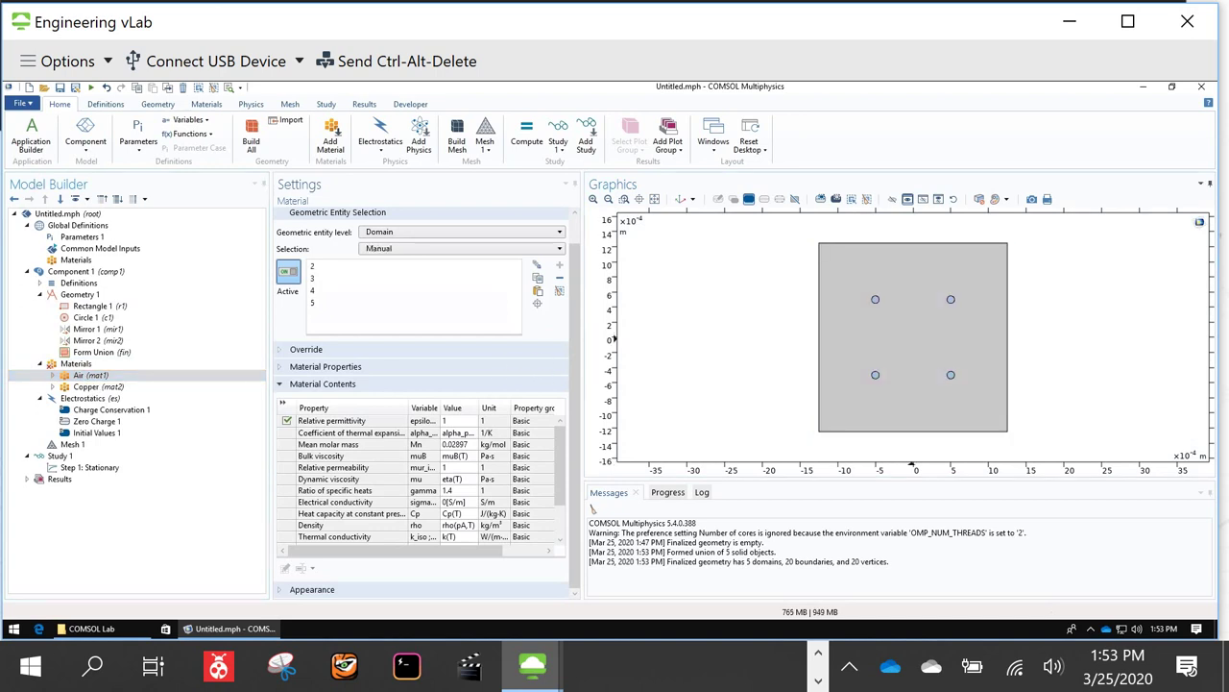
{"action": "left_click", "coordinate": [911, 339]}
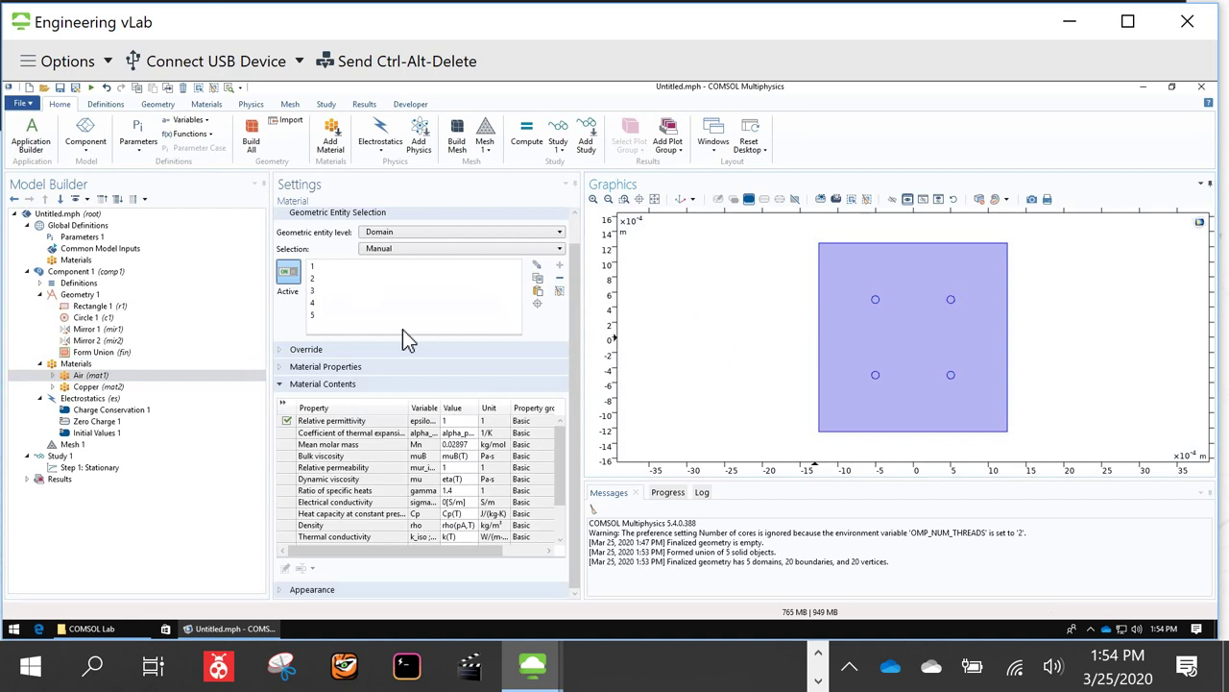
Step: Add domains 1, 3, 4 and 5 to the Copper material's domain selection
{"action": "left_click", "coordinate": [122, 388]}
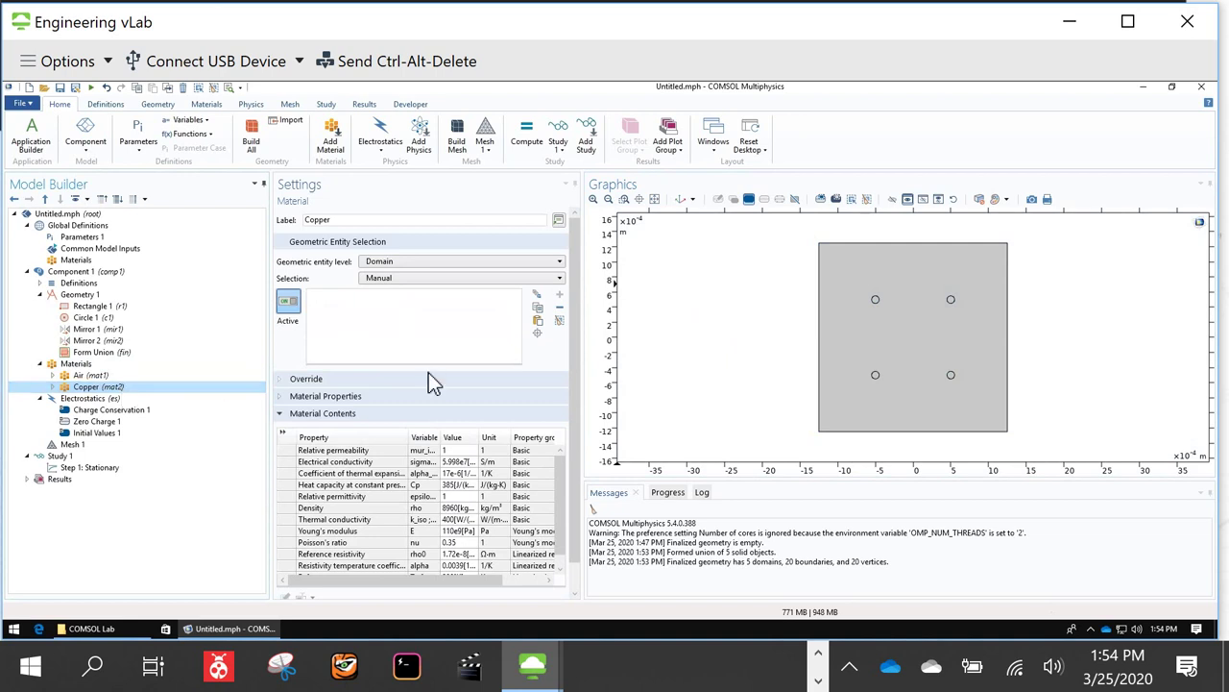
{"action": "left_click", "coordinate": [882, 317]}
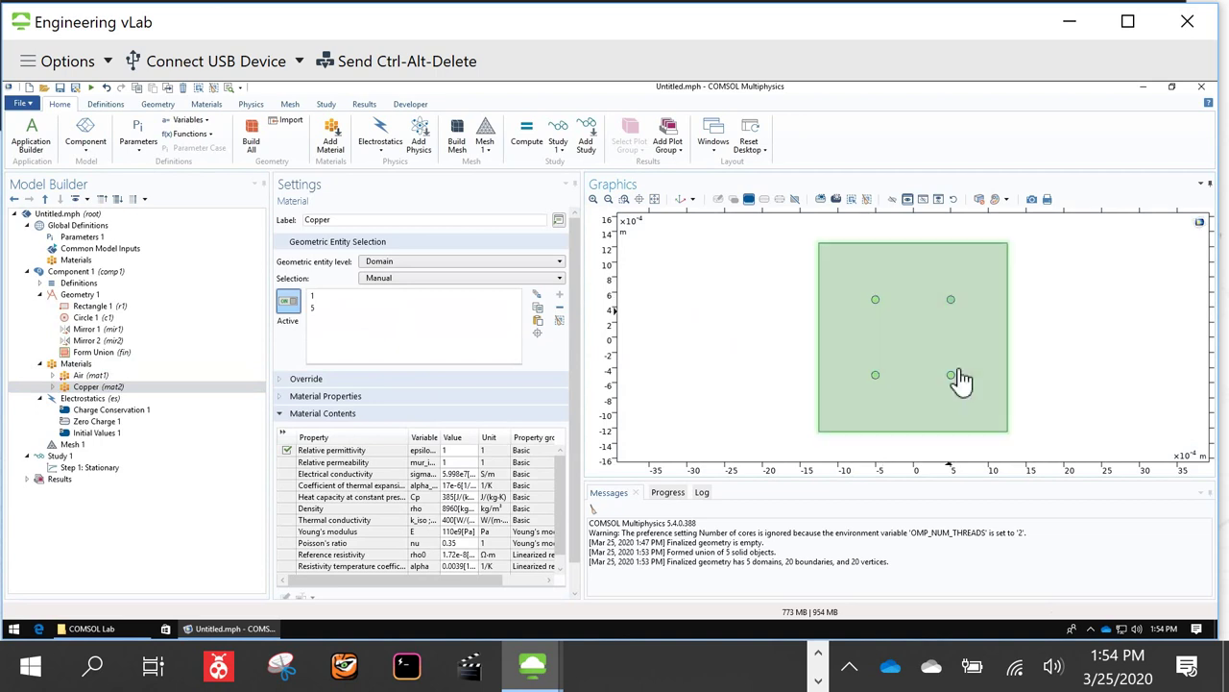
{"action": "left_click", "coordinate": [879, 380]}
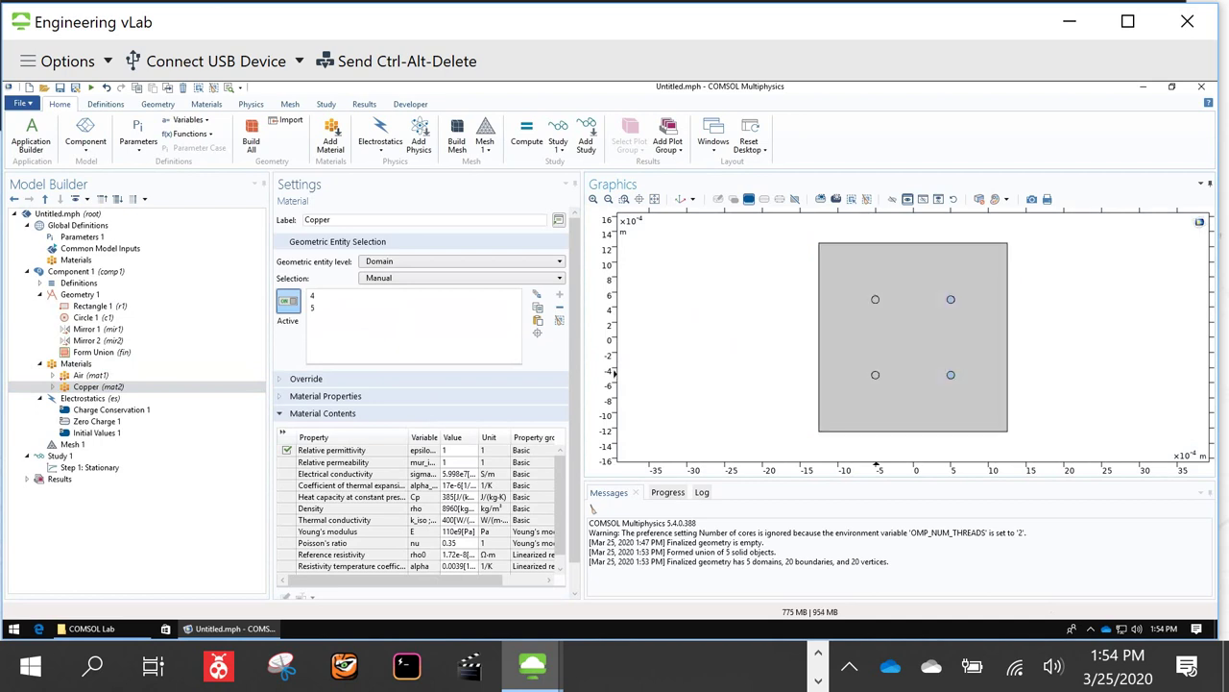
{"action": "left_click", "coordinate": [937, 333]}
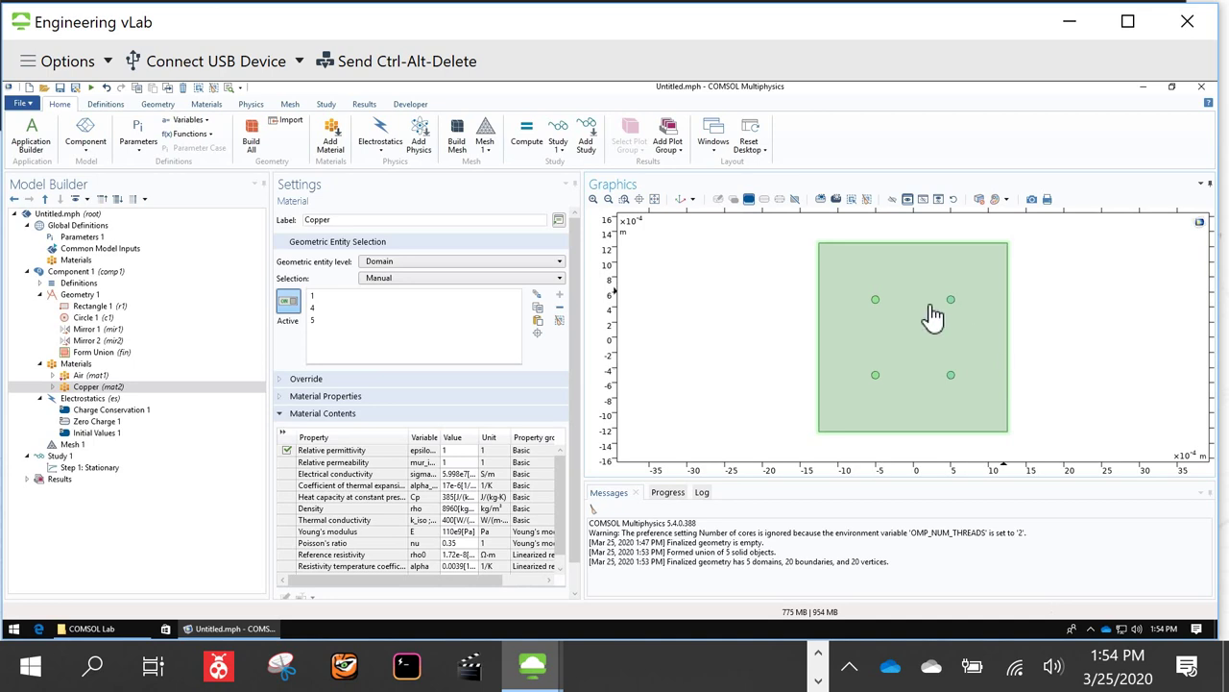
{"action": "left_click", "coordinate": [877, 301]}
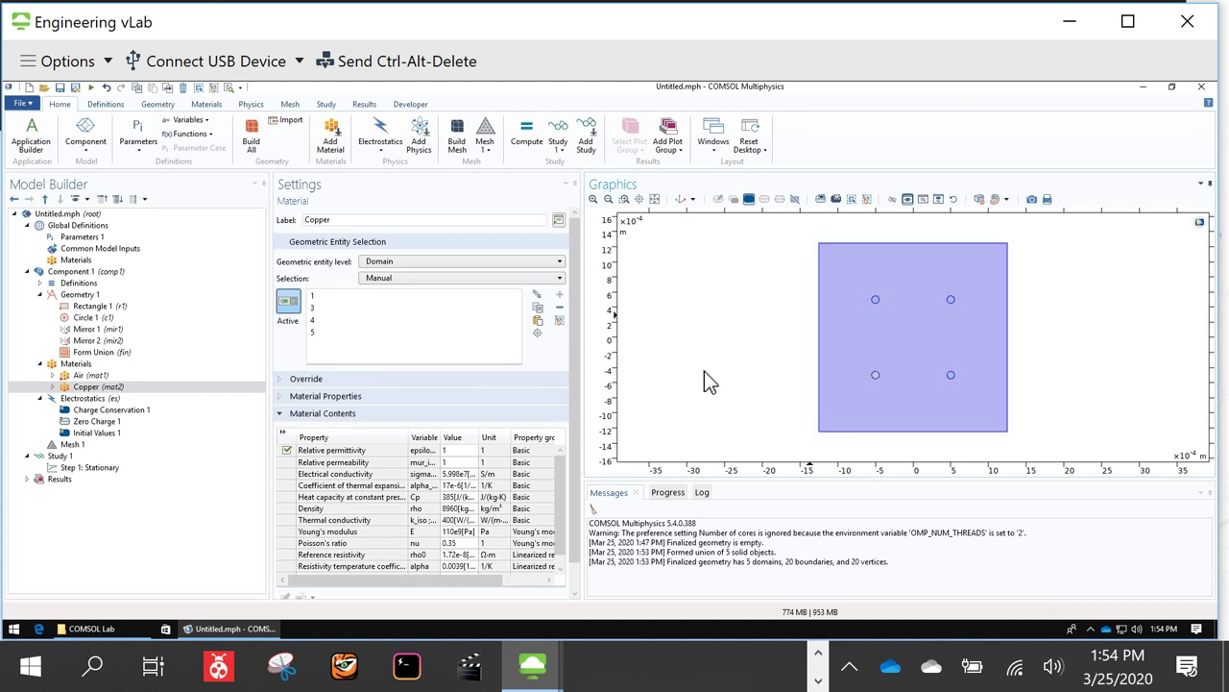
Step: Compare the domain selections of the Air and Copper materials to examine which domains Copper overrides
{"action": "left_click", "coordinate": [116, 377]}
{"action": "right_click", "coordinate": [115, 383]}
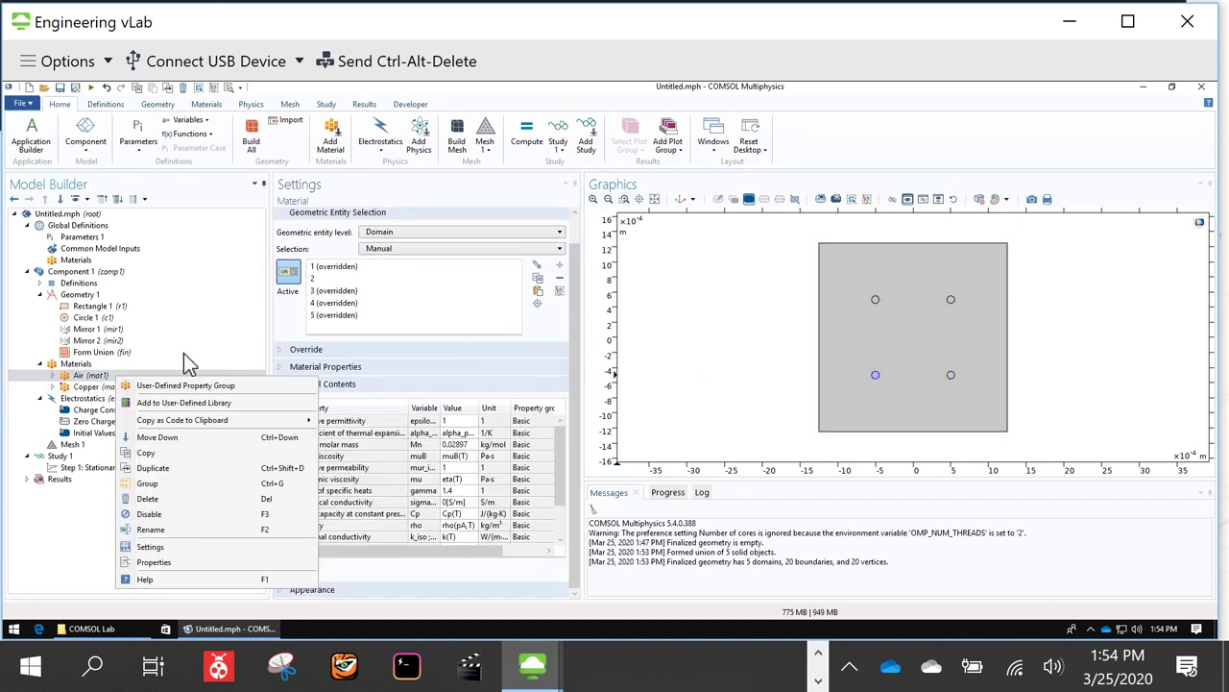
{"action": "left_click", "coordinate": [107, 382]}
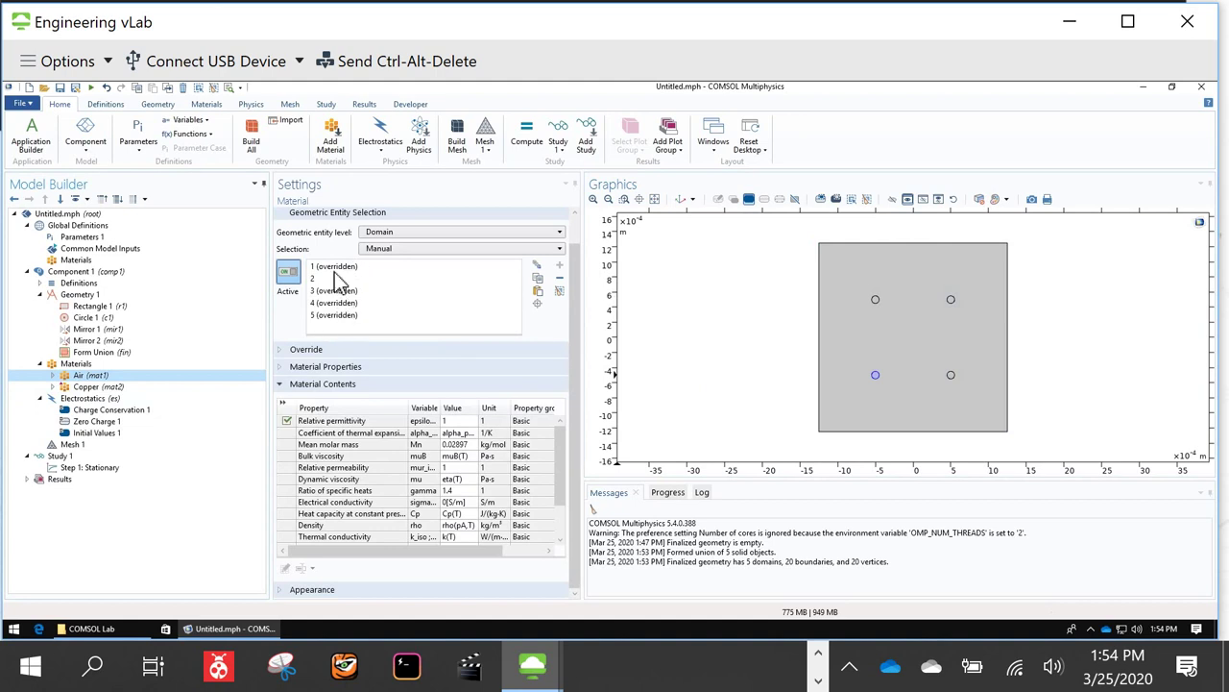
{"action": "left_click", "coordinate": [77, 387]}
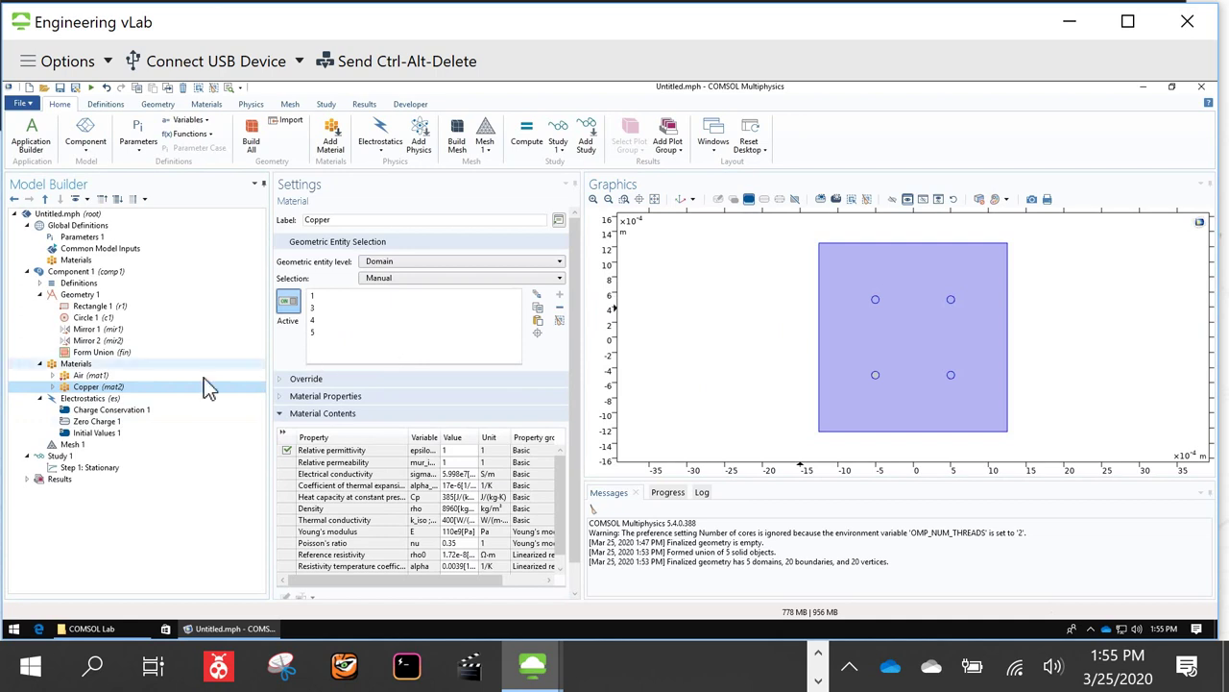
{"action": "left_click", "coordinate": [96, 374]}
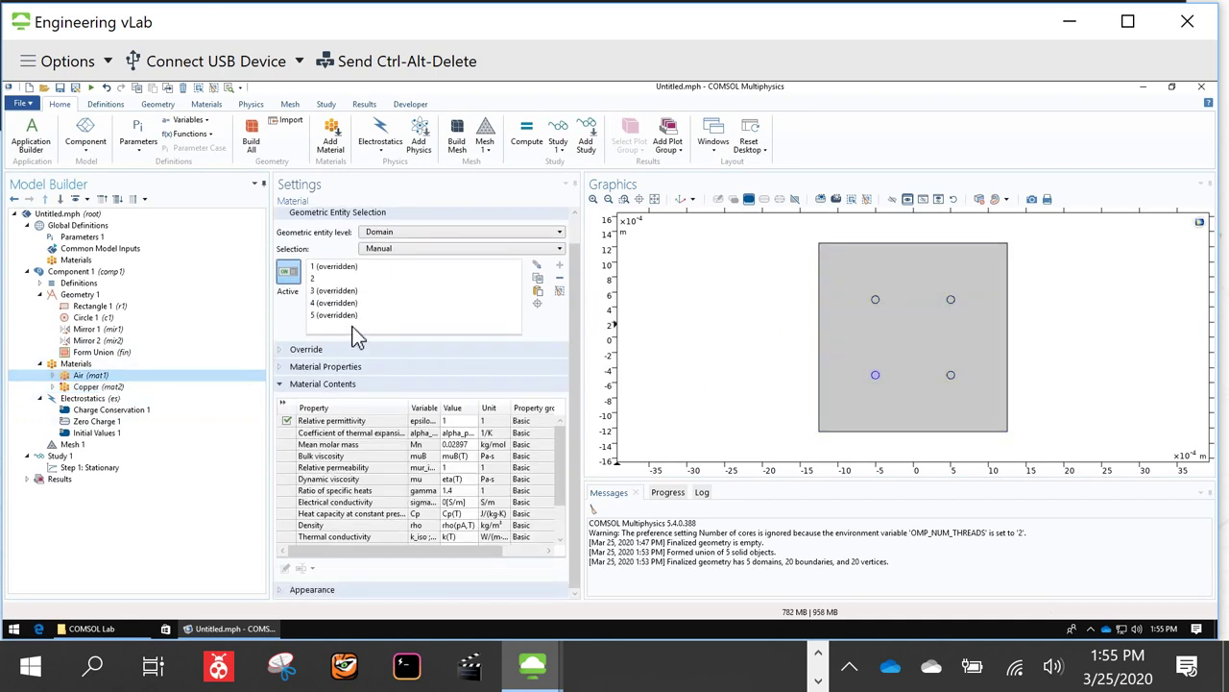
{"action": "left_click", "coordinate": [328, 281]}
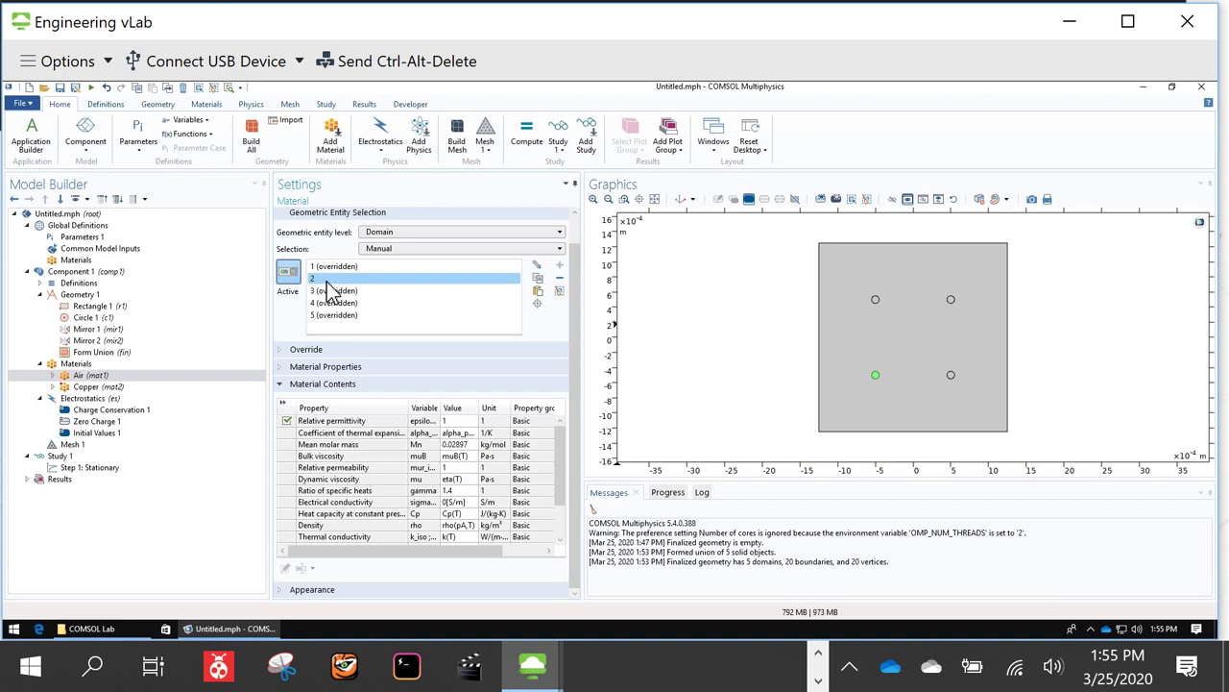
{"action": "left_click", "coordinate": [925, 346]}
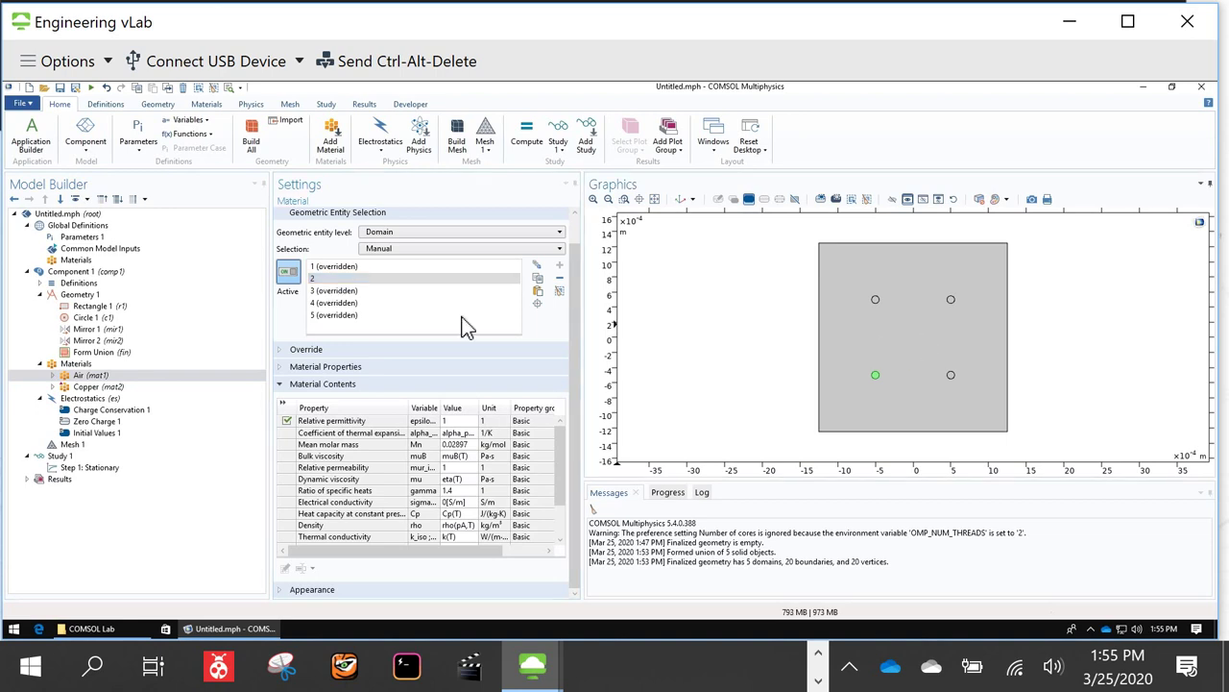
Step: Remove domains 3 and 1 from the Copper material's domain selection
{"action": "left_click", "coordinate": [111, 387]}
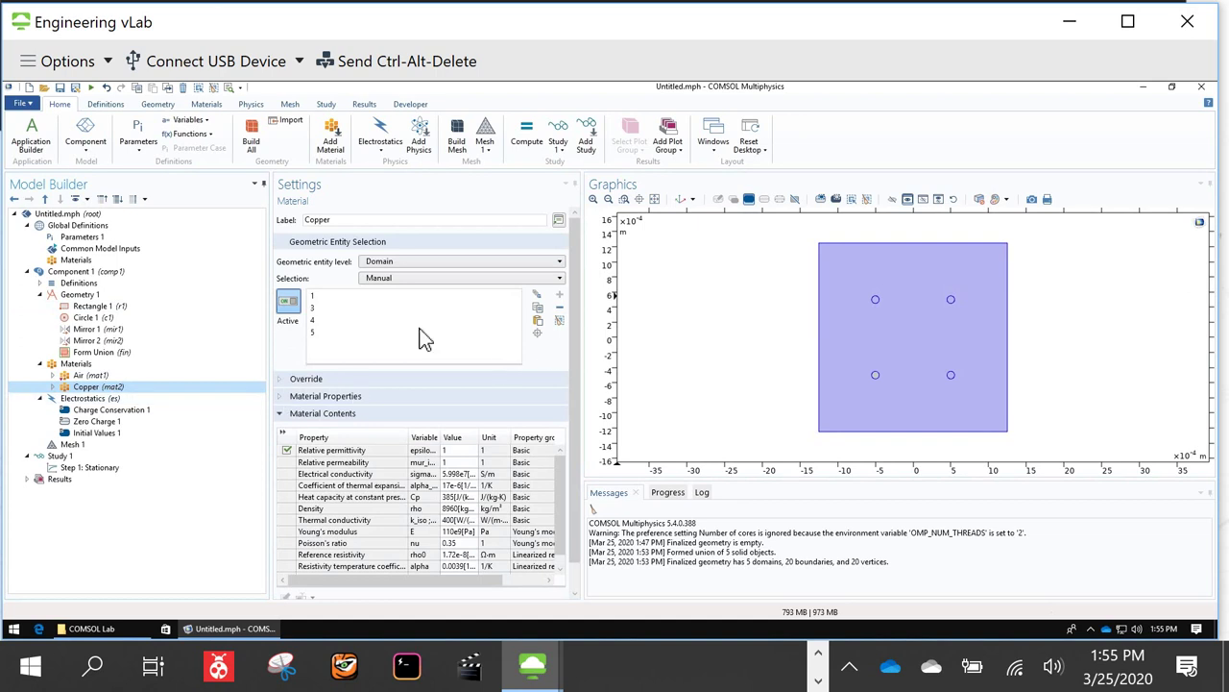
{"action": "left_click", "coordinate": [354, 308]}
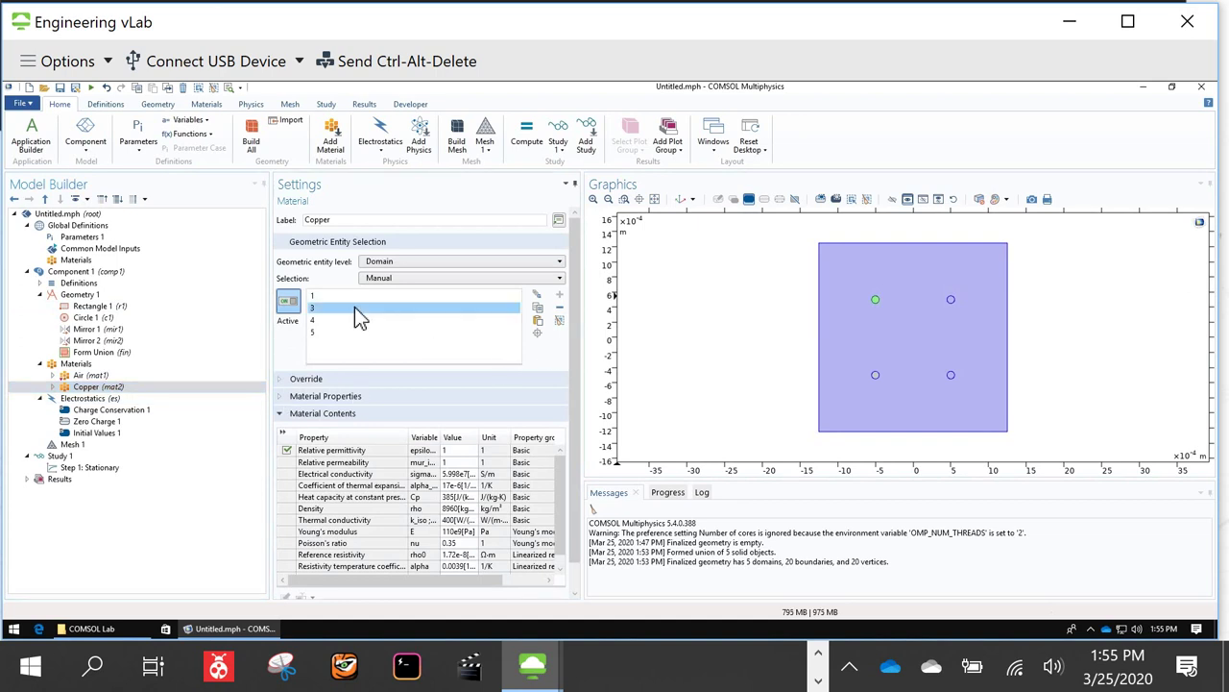
{"action": "left_click", "coordinate": [559, 307]}
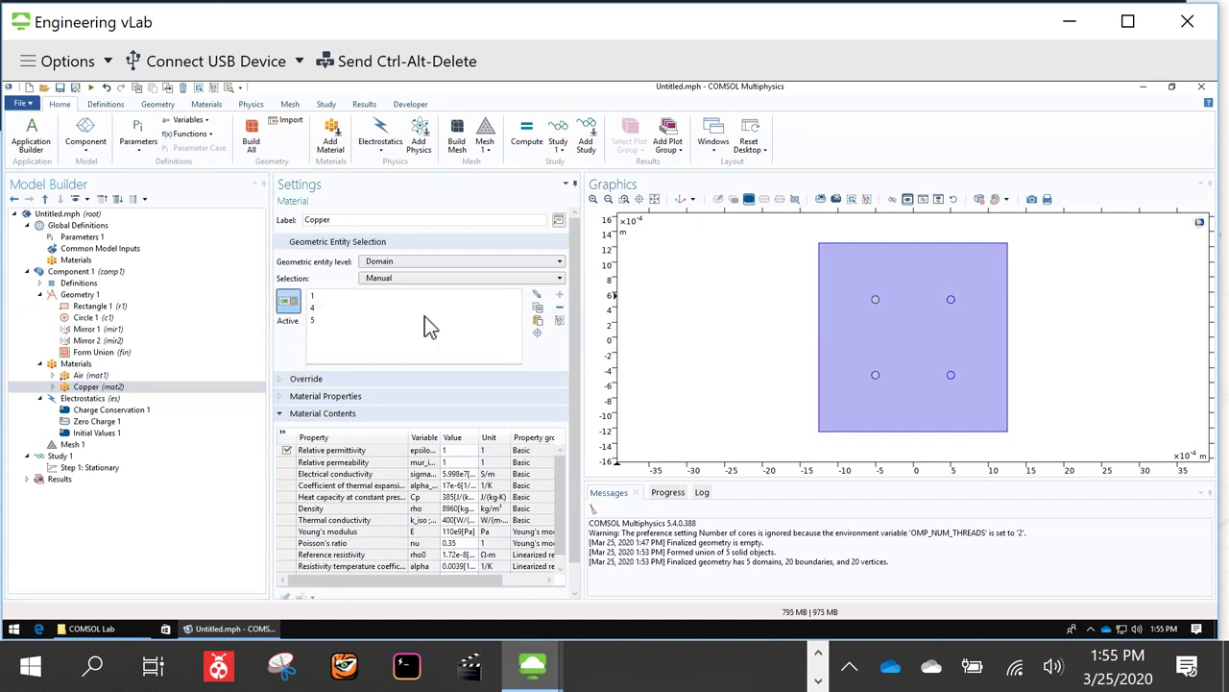
{"action": "left_click", "coordinate": [399, 318]}
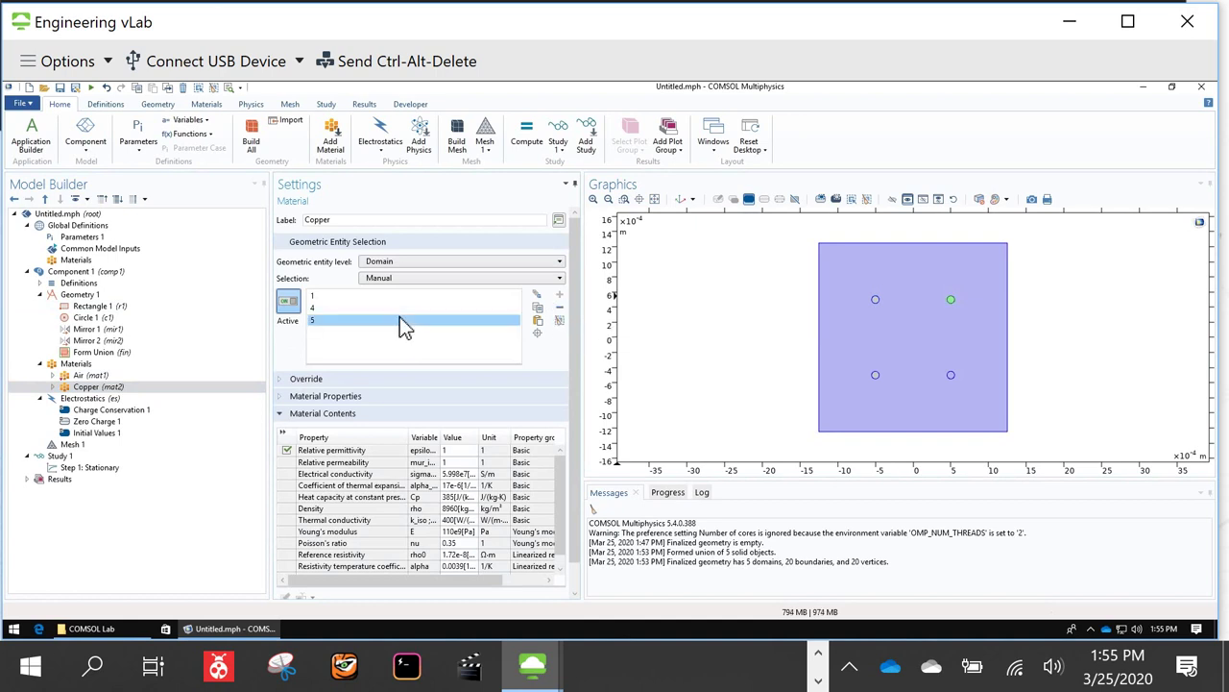
{"action": "left_click", "coordinate": [390, 297]}
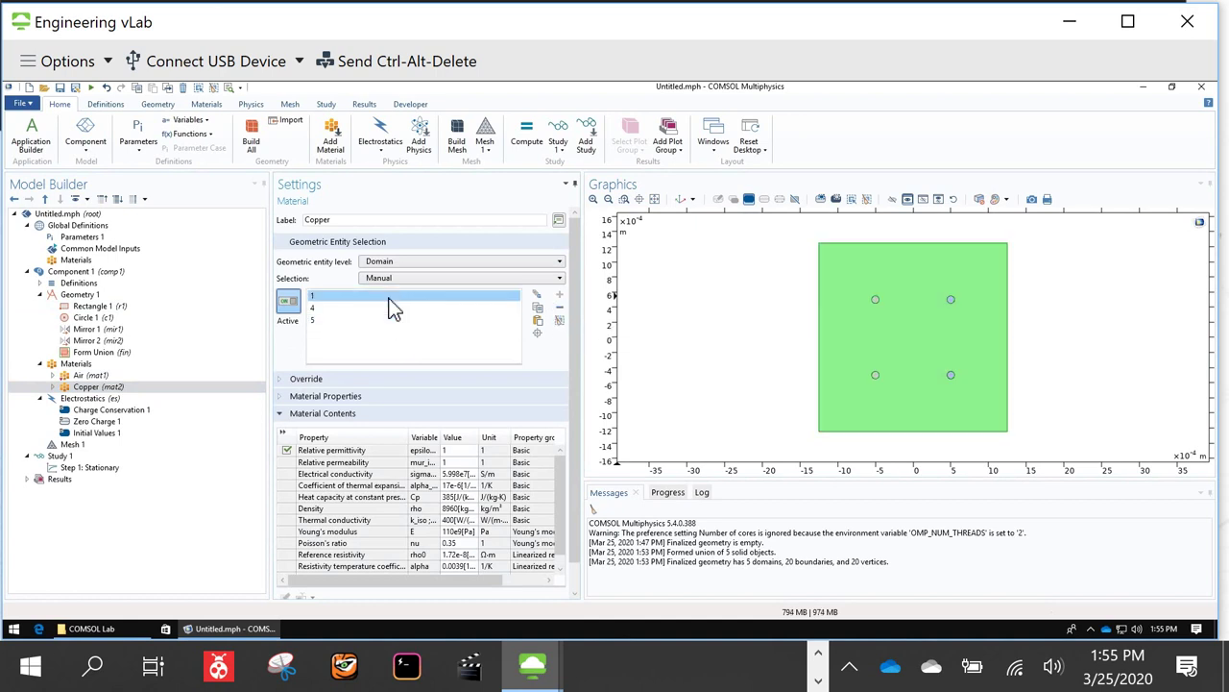
{"action": "left_click", "coordinate": [559, 307]}
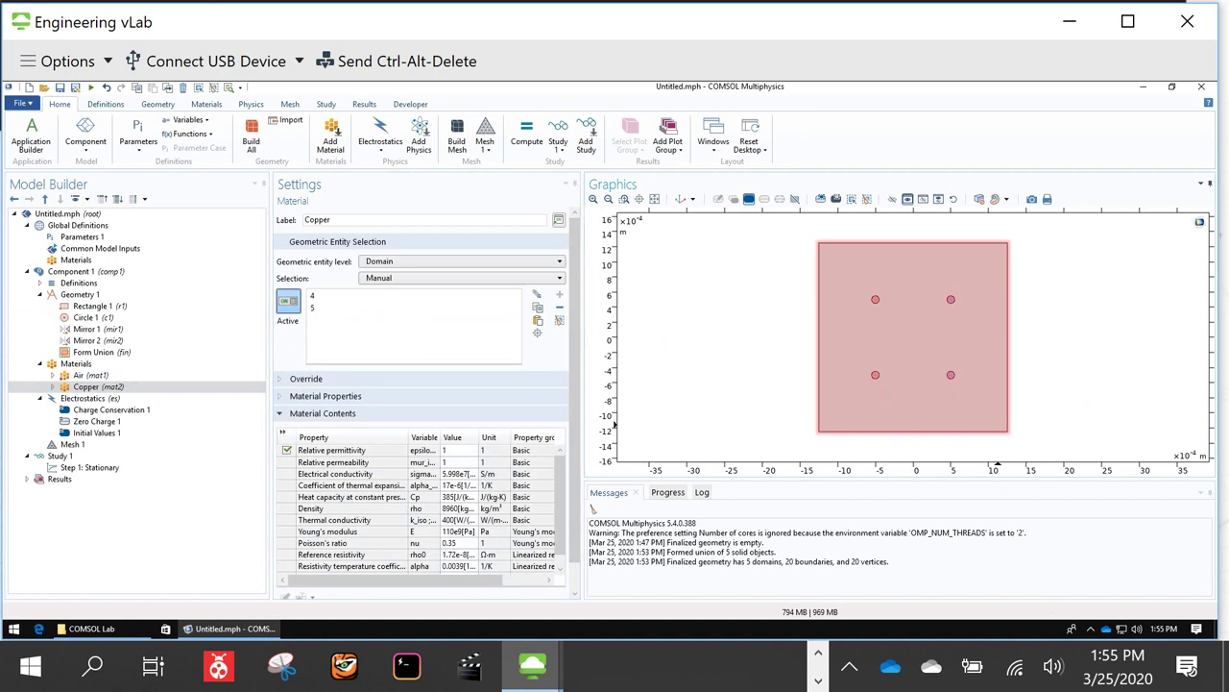
Step: Add the two circles at negative x, domains 2 and 3, to the Copper material without the square domain, and check the Air assignment
{"action": "left_click", "coordinate": [882, 384]}
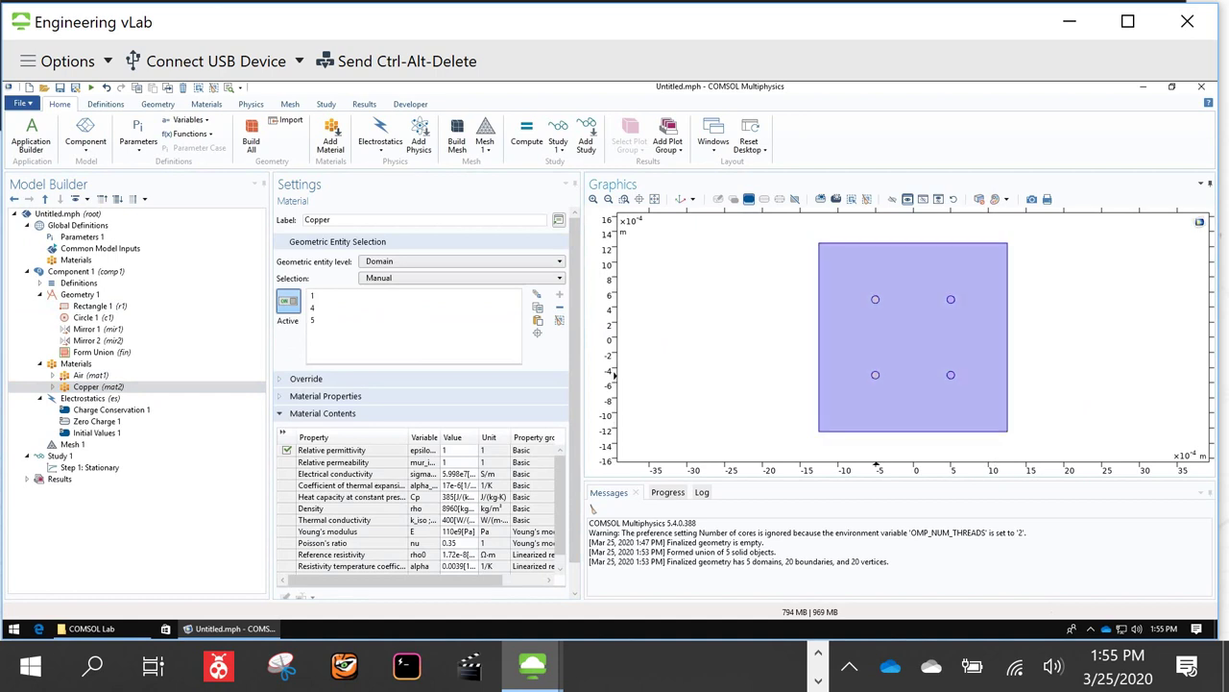
{"action": "left_click", "coordinate": [878, 378]}
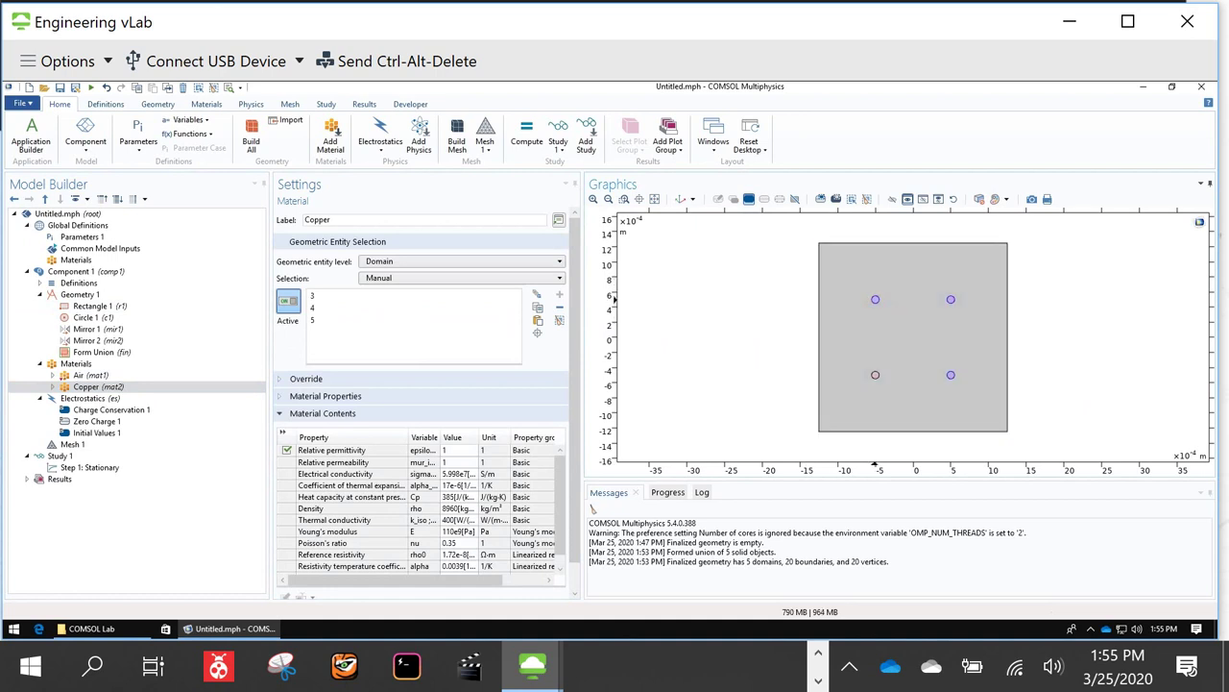
{"action": "left_click", "coordinate": [880, 386]}
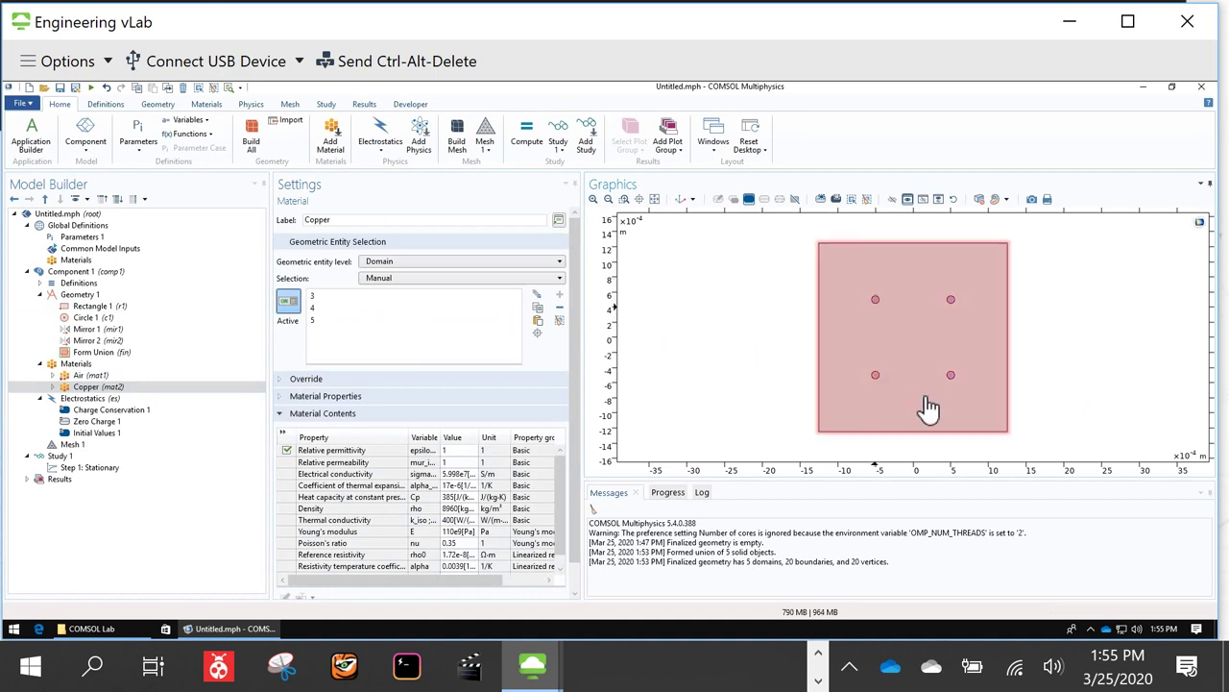
{"action": "left_click", "coordinate": [875, 376]}
{"action": "left_click", "coordinate": [109, 375]}
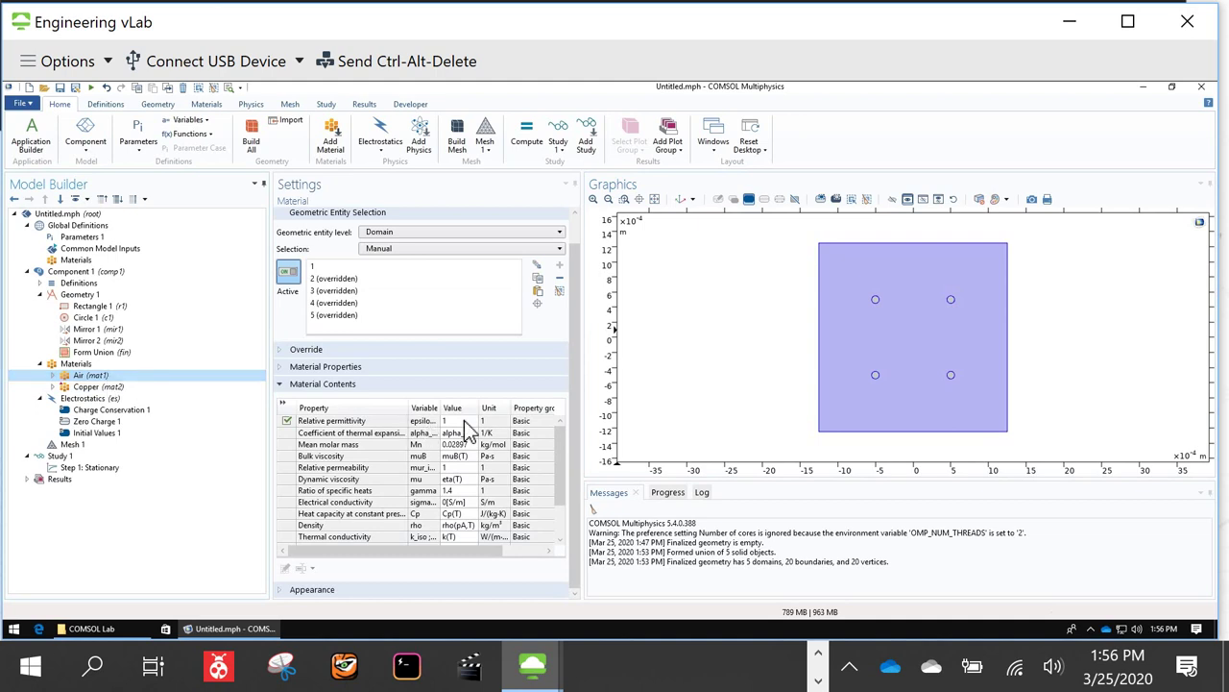
{"action": "left_click", "coordinate": [115, 388]}
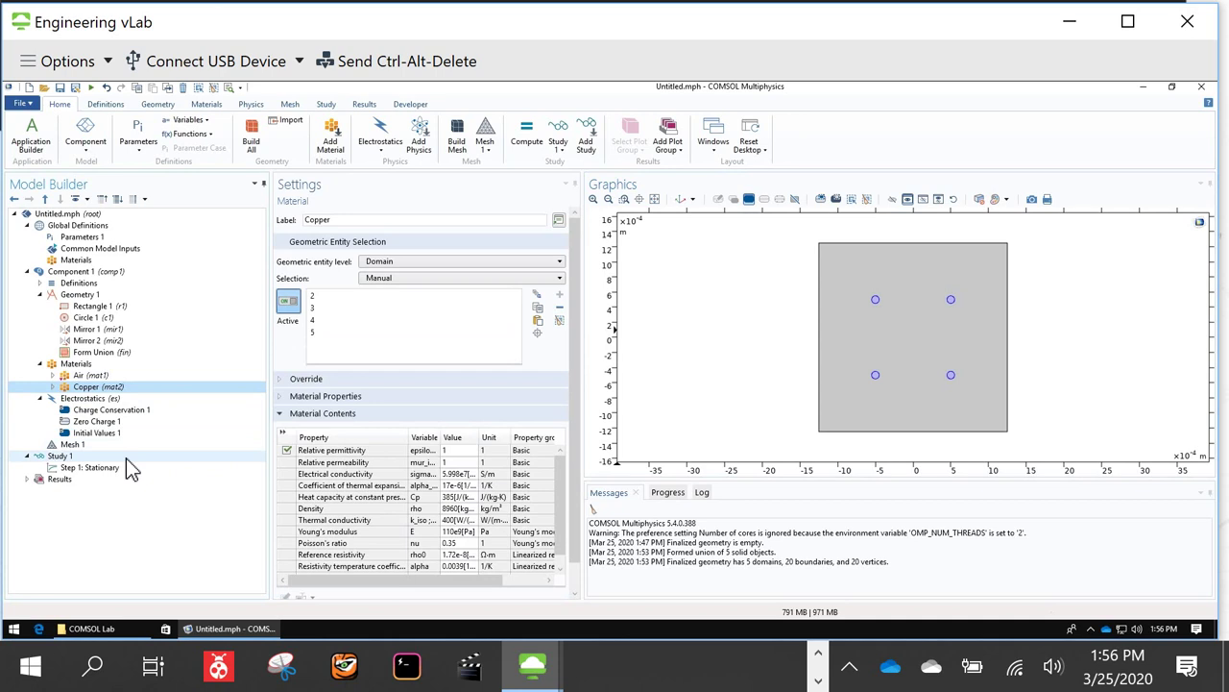
{"action": "key", "text": "alt+Tab"}
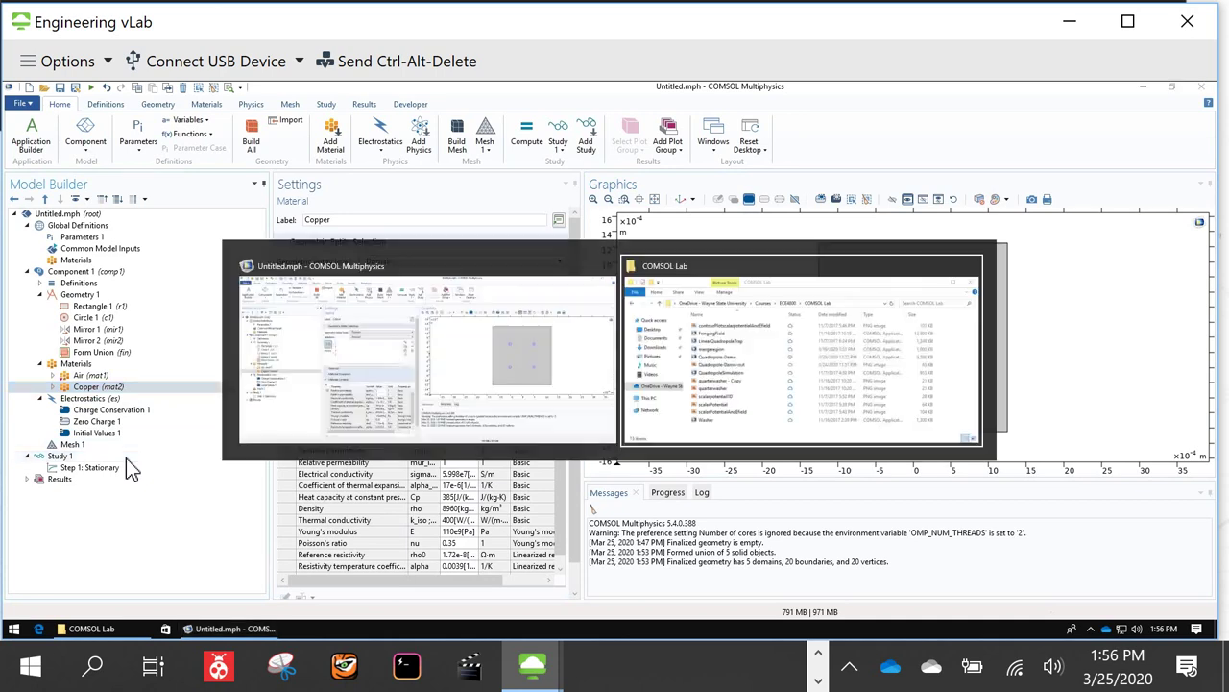
{"action": "key", "text": "alt+Tab"}
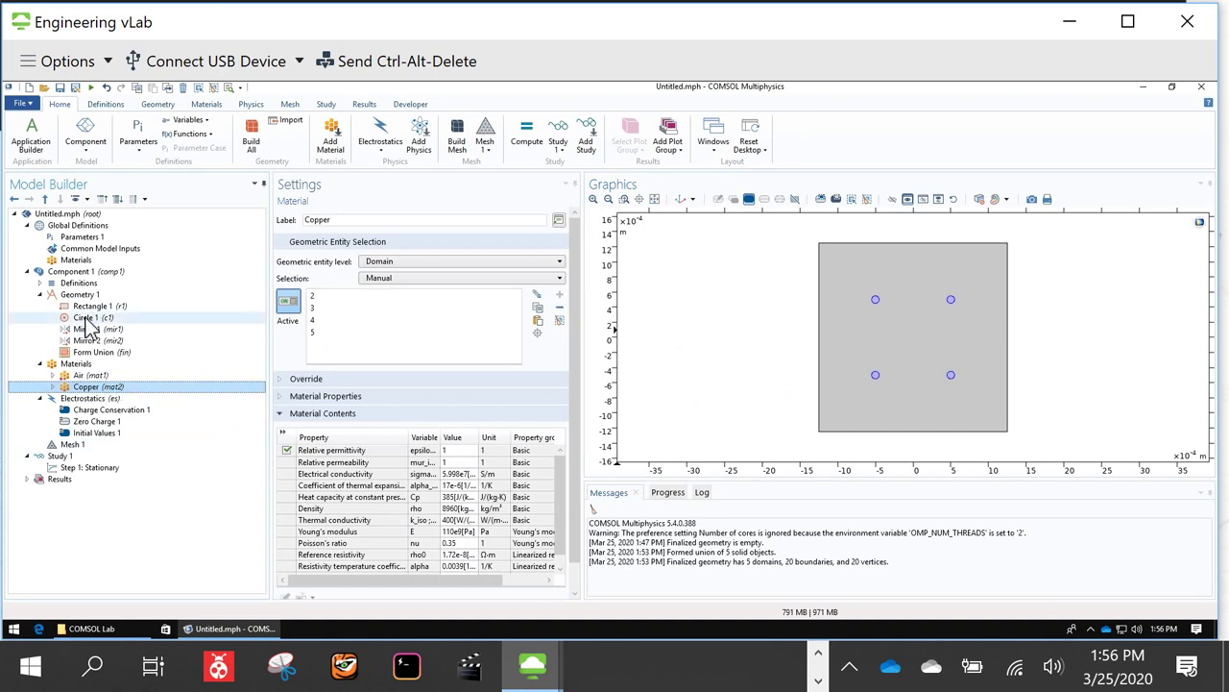
Step: Examine the Charge Conservation domains, equation and electric field settings, plus the default Zero Charge and Initial Values conditions
{"action": "left_click", "coordinate": [95, 415]}
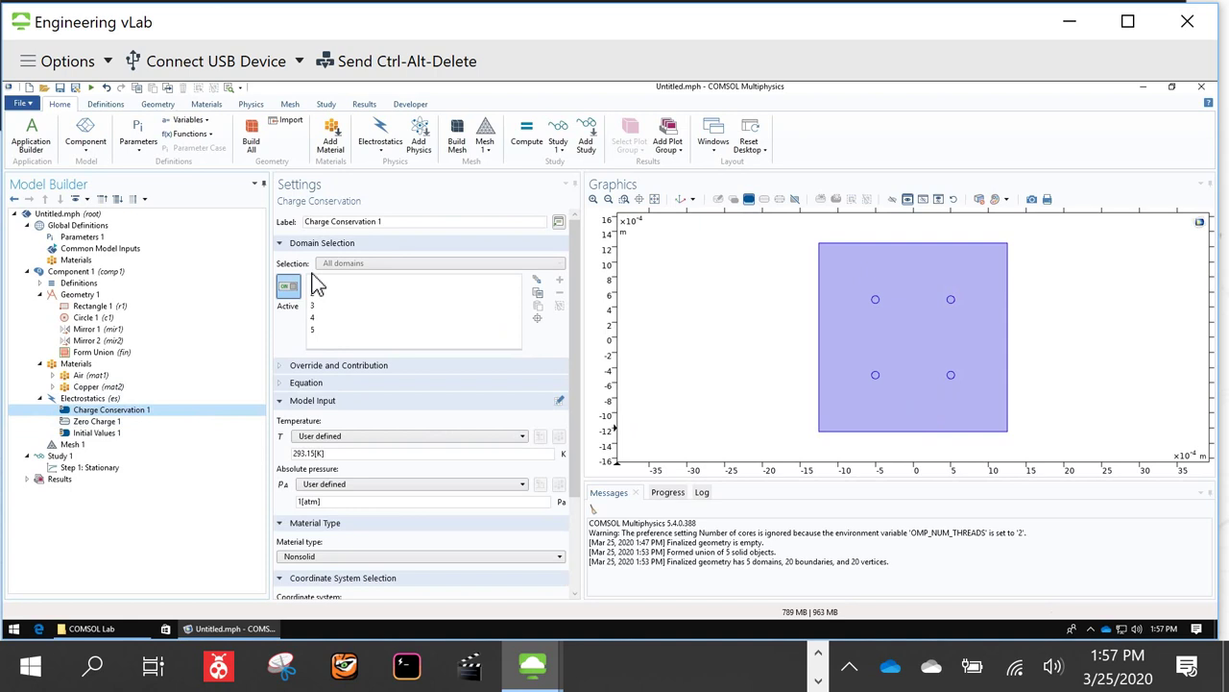
{"action": "left_click", "coordinate": [281, 383]}
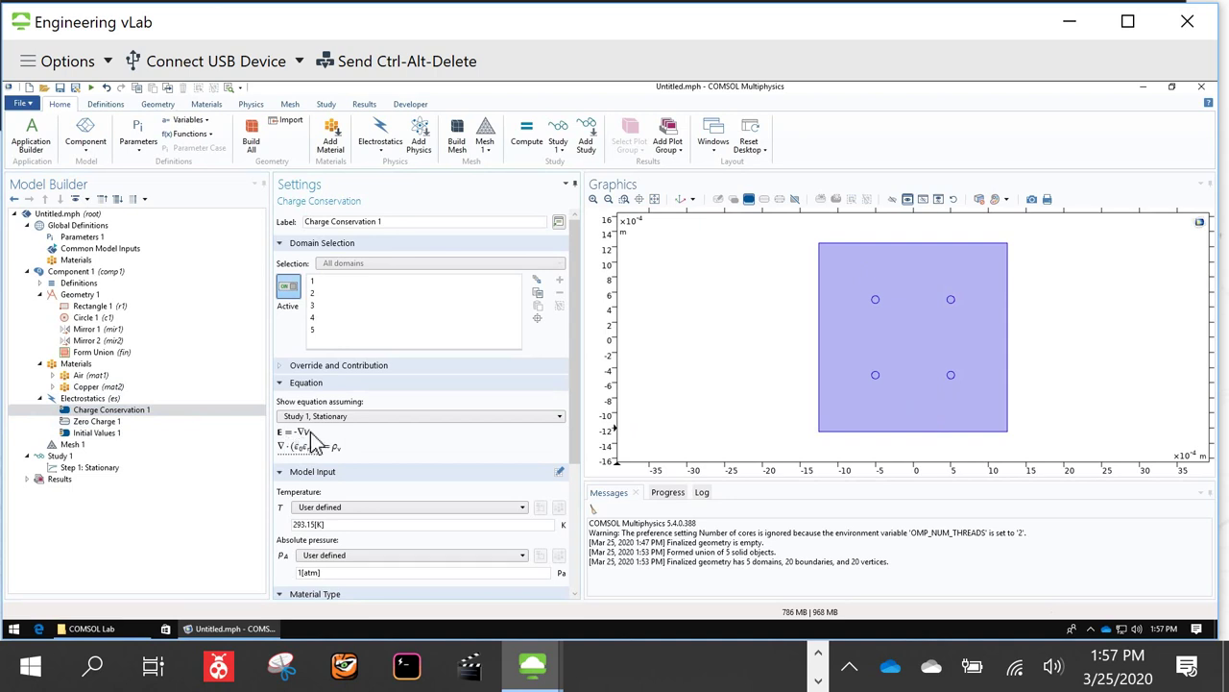
{"action": "left_click", "coordinate": [284, 384]}
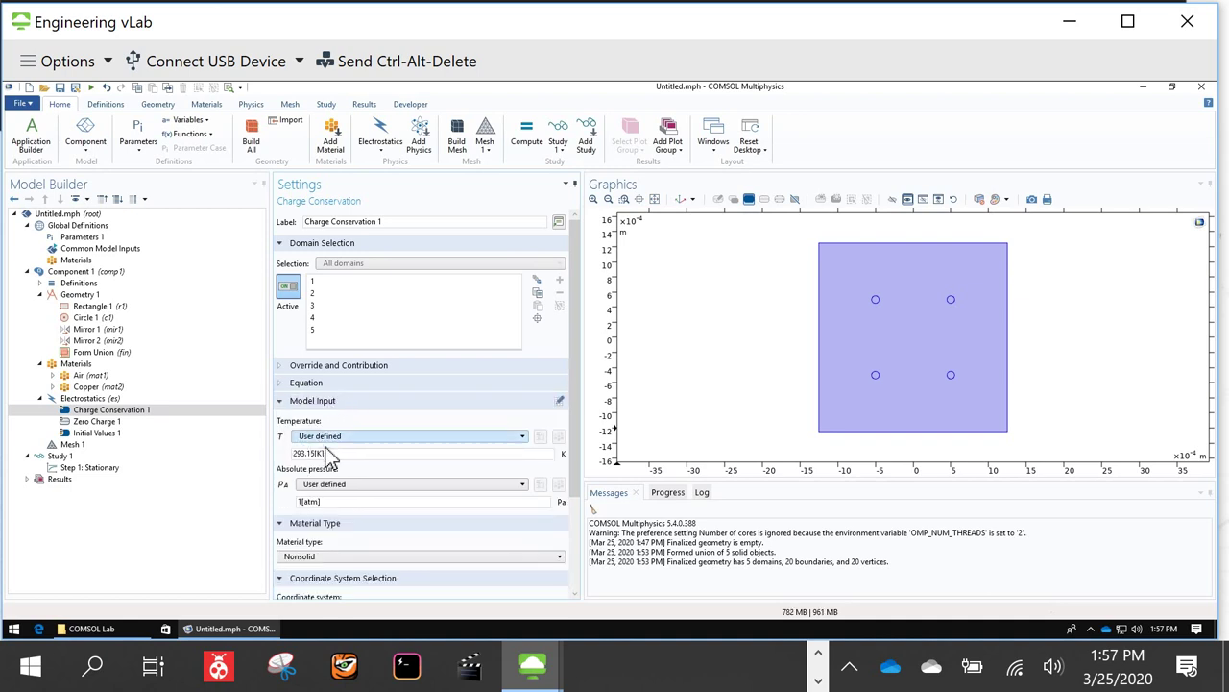
{"action": "left_click", "coordinate": [284, 404]}
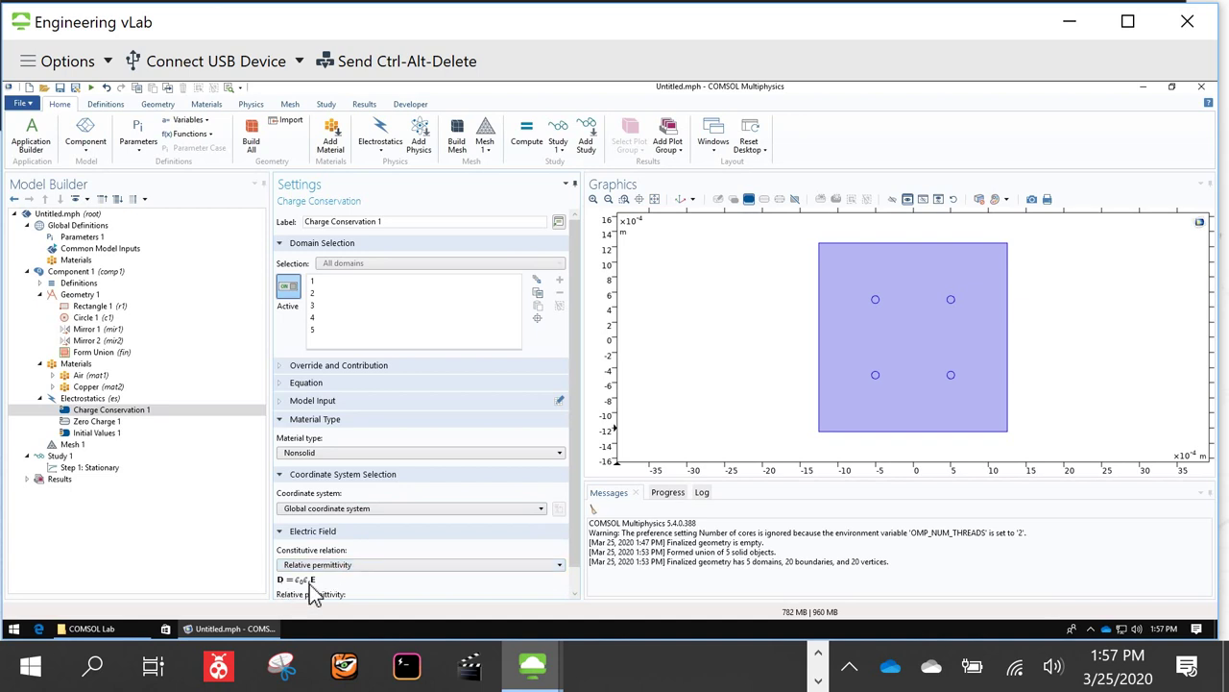
{"action": "scroll", "coordinate": [345, 585], "scroll_direction": "down", "scroll_amount": 1}
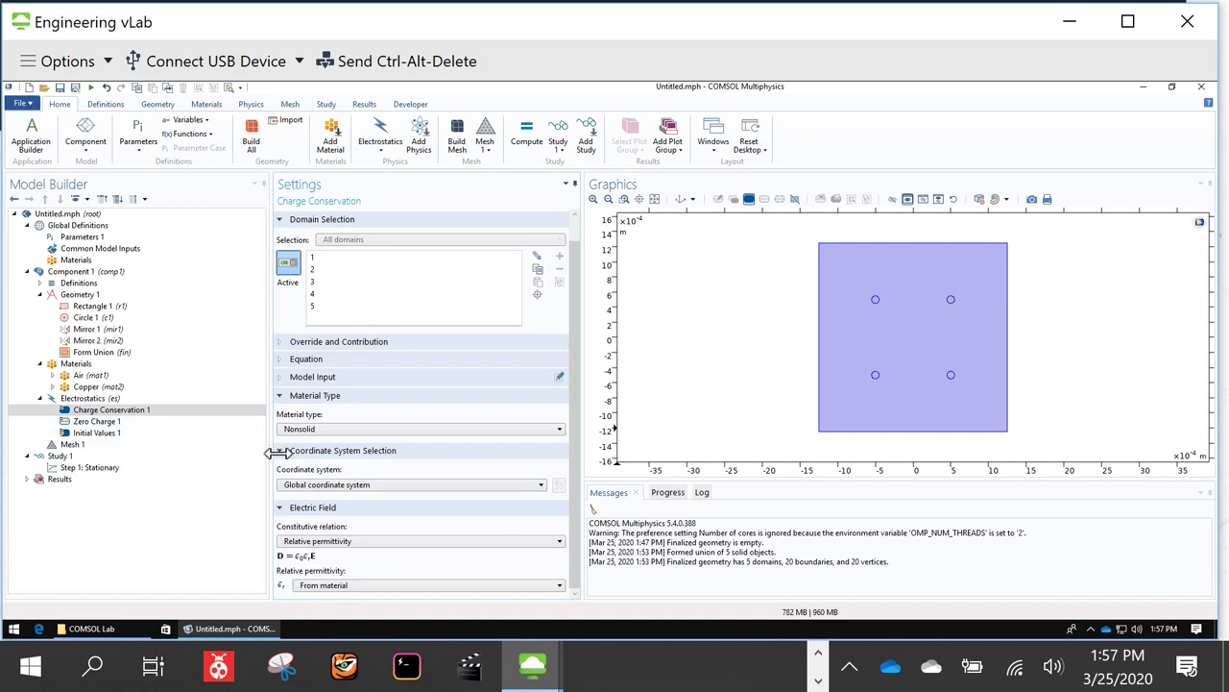
{"action": "left_click_drag", "start_coordinate": [272, 455], "coordinate": [229, 455]}
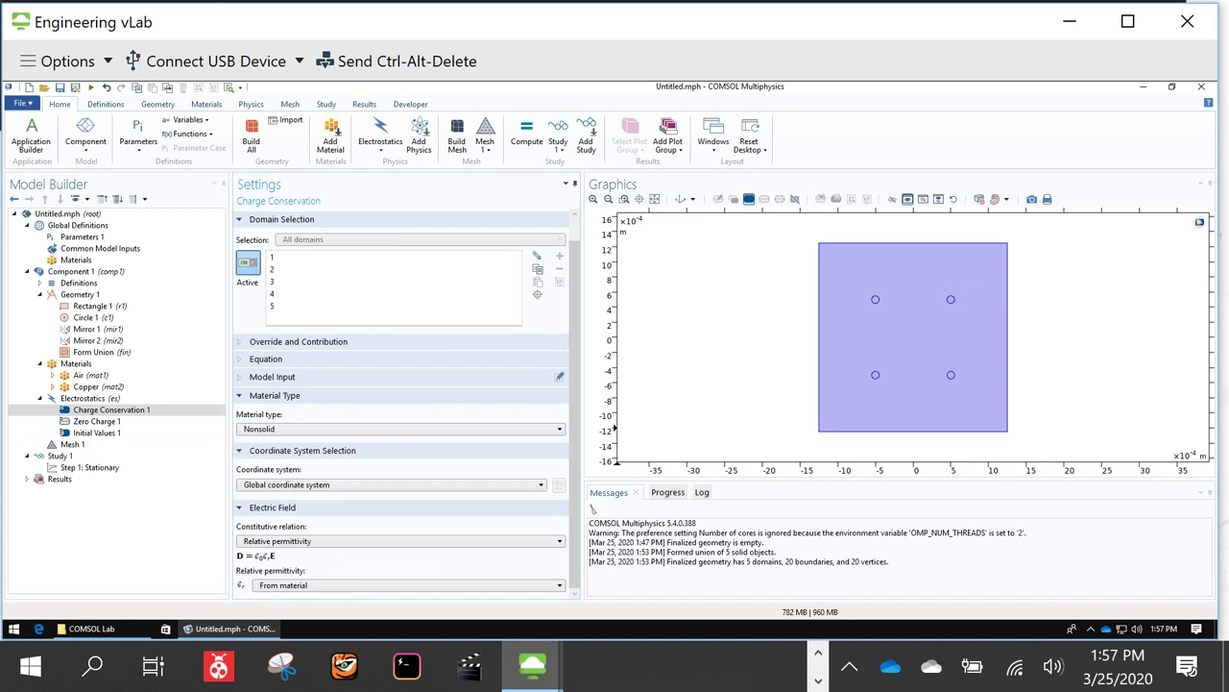
{"action": "left_click", "coordinate": [112, 425]}
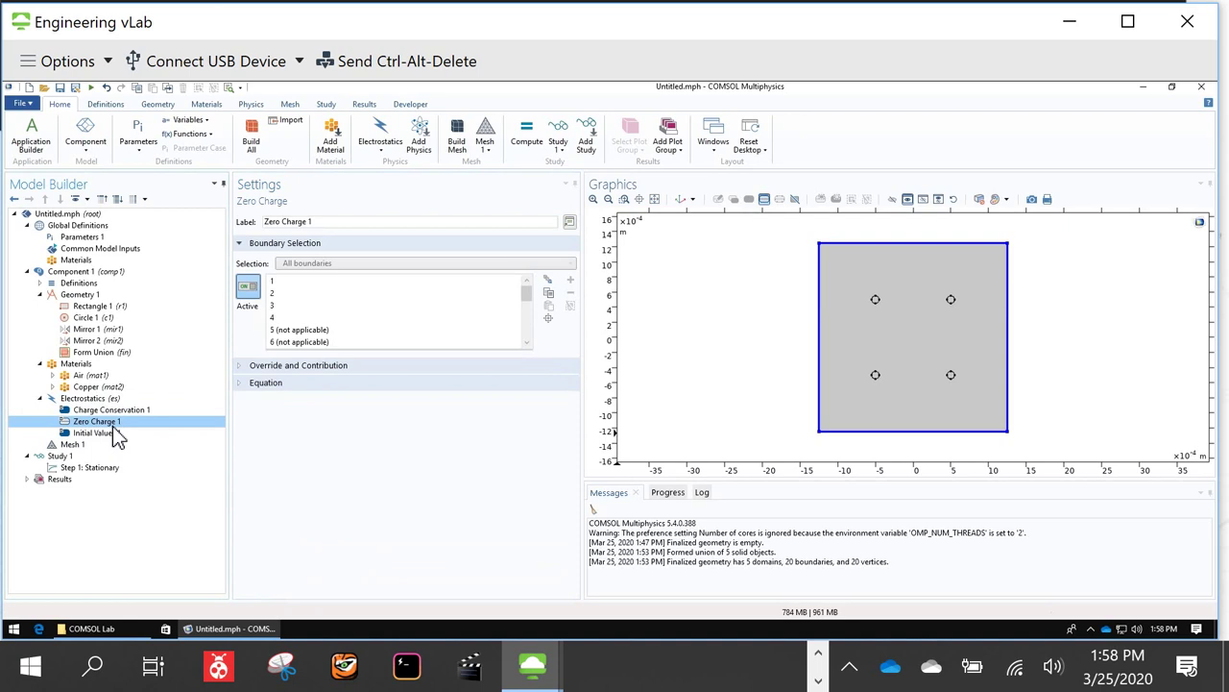
{"action": "left_click", "coordinate": [112, 432]}
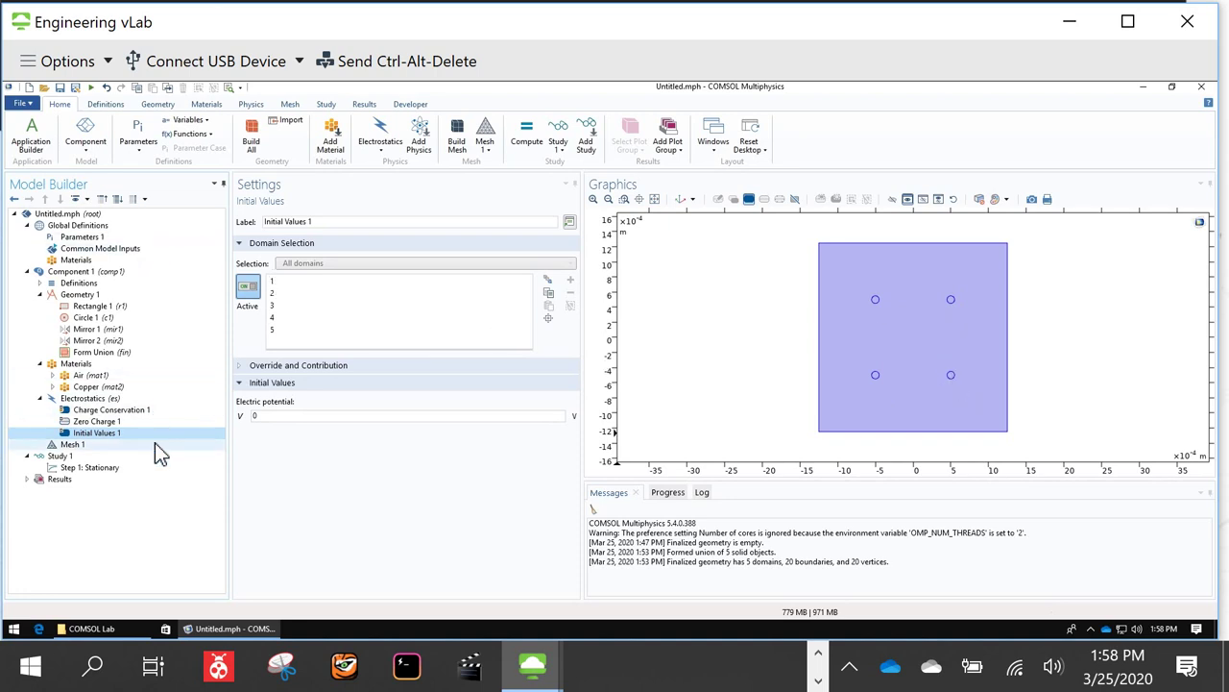
Step: Add an Electric Potential boundary condition and assign it to the four arcs of the circle at positive x and positive y
{"action": "left_click", "coordinate": [113, 401]}
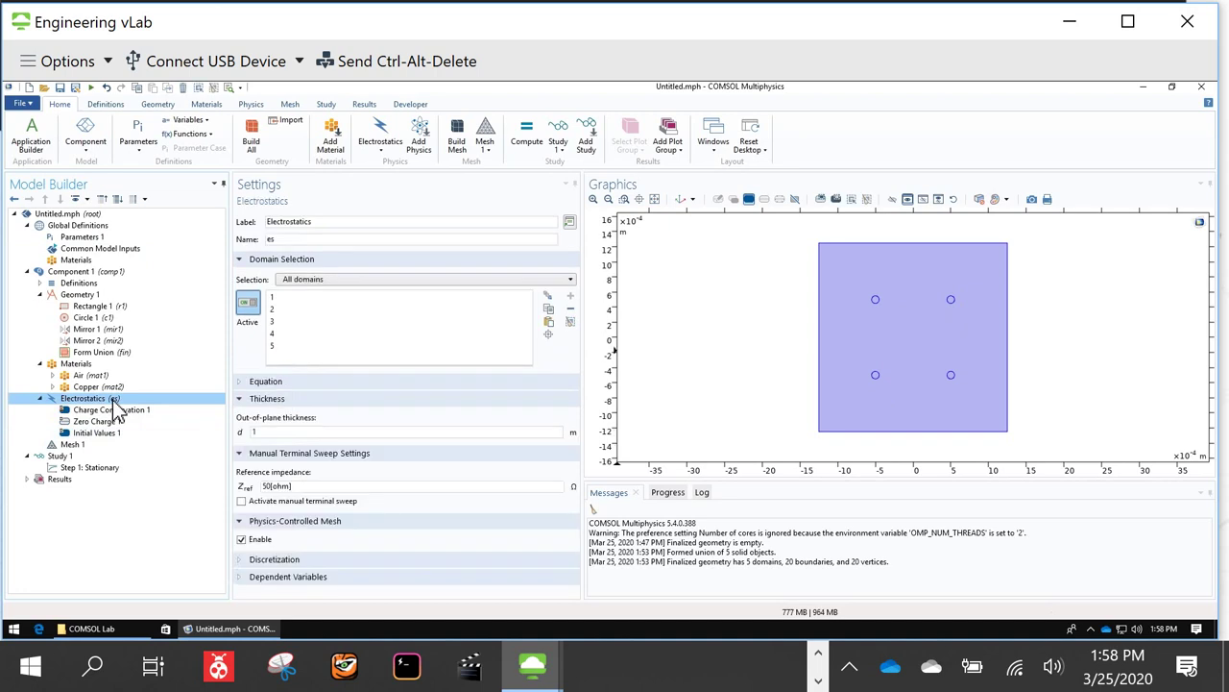
{"action": "right_click", "coordinate": [113, 401]}
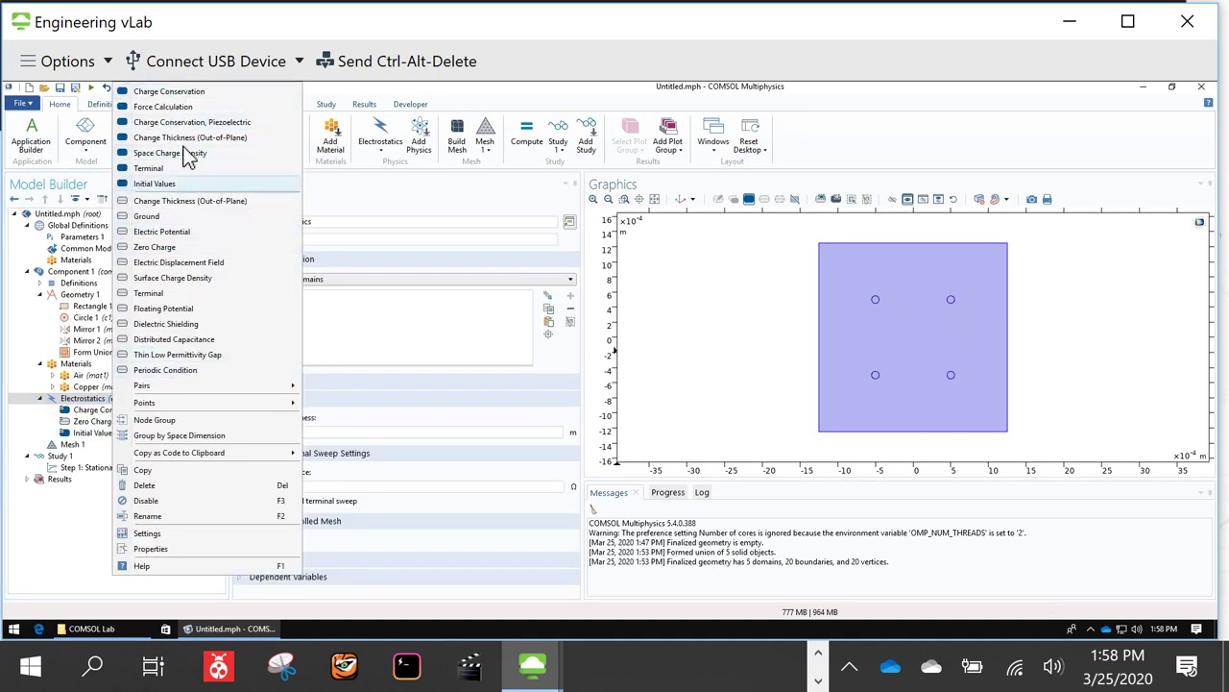
{"action": "left_click", "coordinate": [202, 233]}
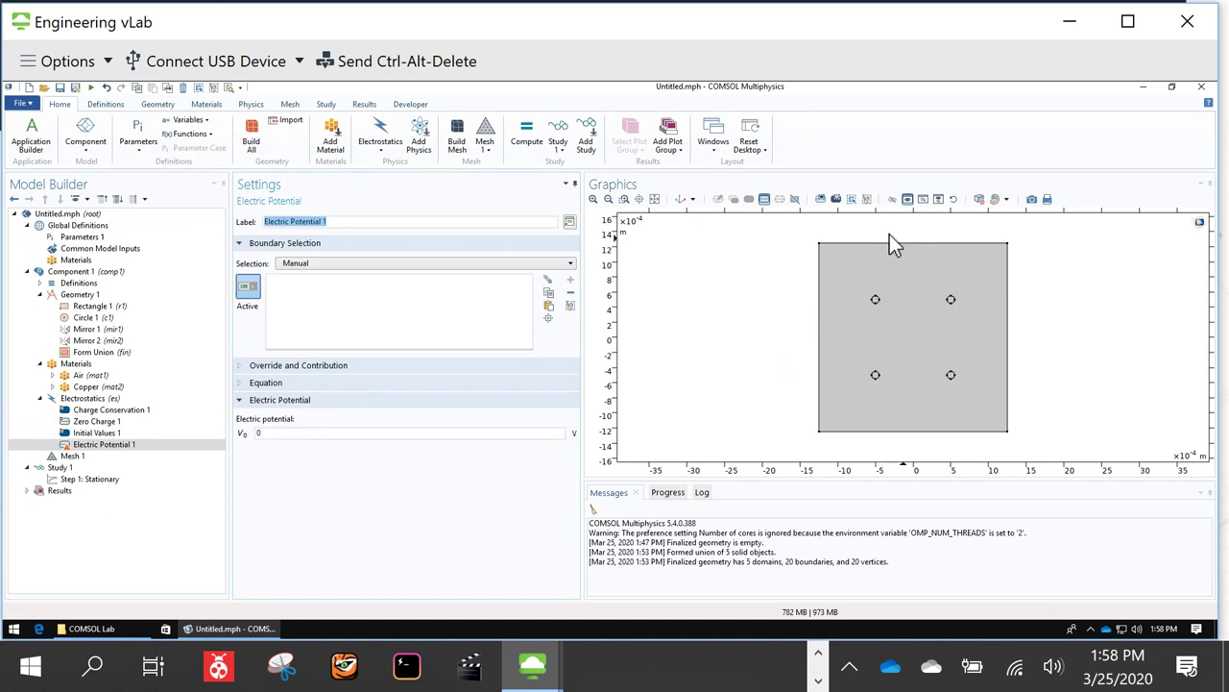
{"action": "left_click", "coordinate": [623, 199]}
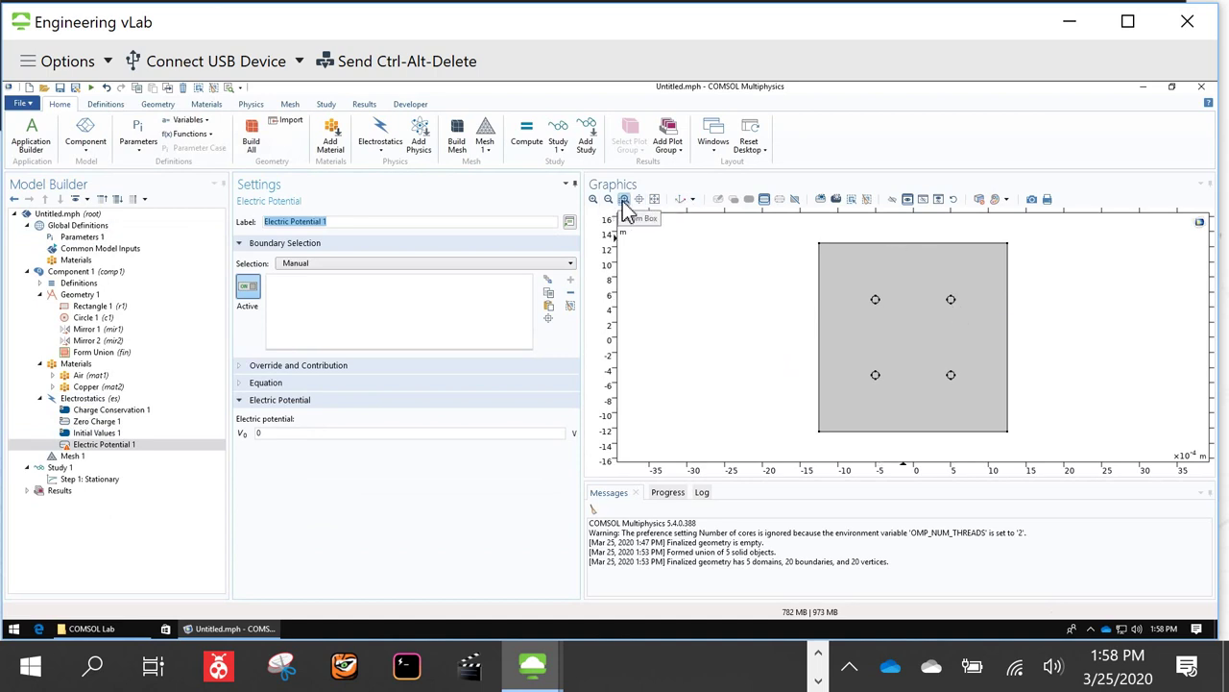
{"action": "left_click_drag", "start_coordinate": [954, 310], "coordinate": [996, 340]}
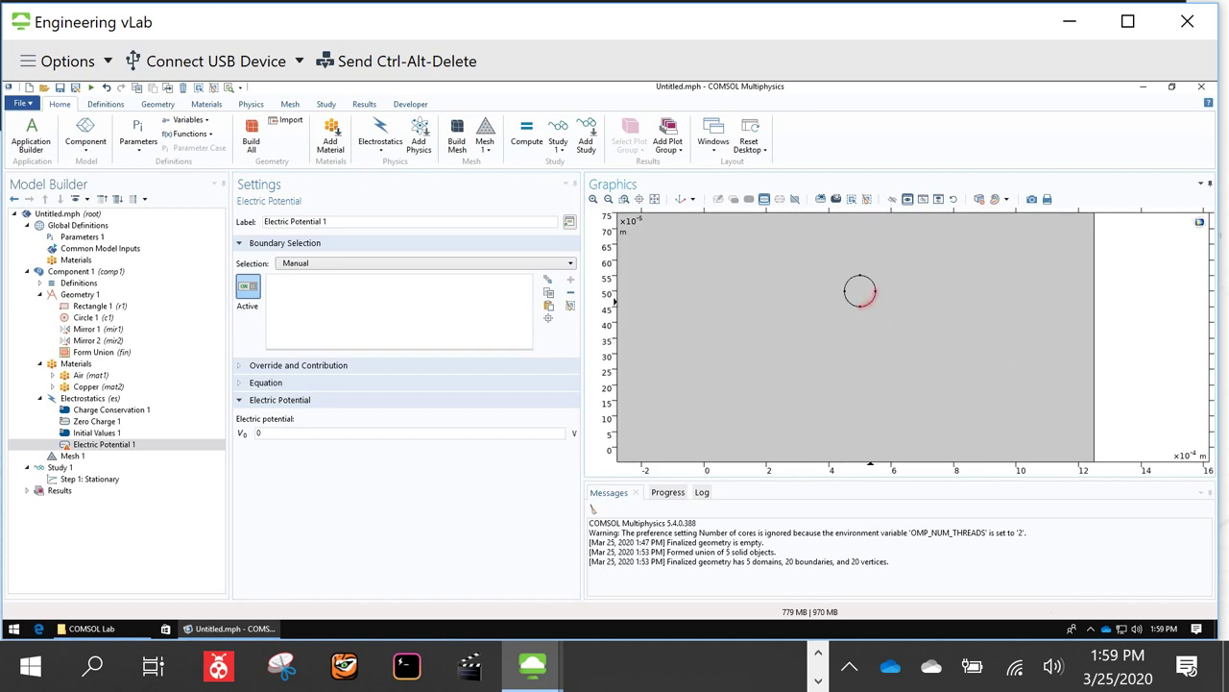
{"action": "left_click", "coordinate": [870, 302]}
{"action": "left_click", "coordinate": [867, 280]}
{"action": "left_click", "coordinate": [850, 281]}
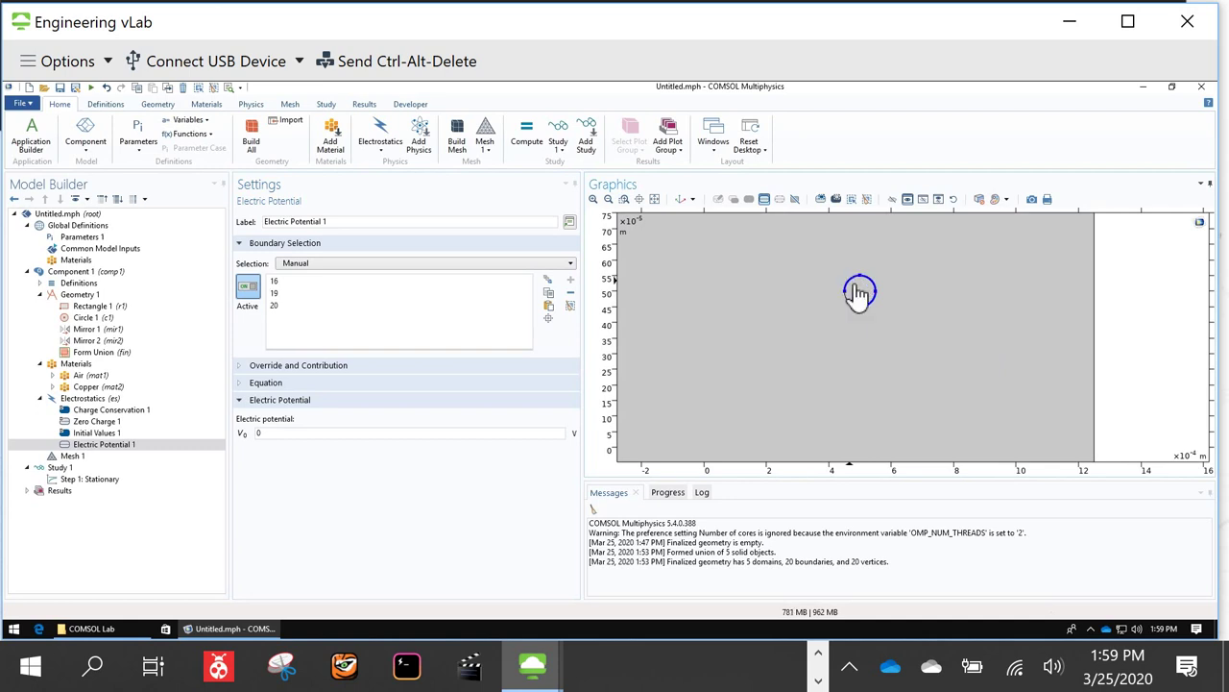
{"action": "left_click", "coordinate": [848, 301]}
Step: Add the four arcs of the circle at negative x and negative y, boundaries 5, 6, 9 and 10, to the Electric Potential selection
{"action": "left_click", "coordinate": [608, 200]}
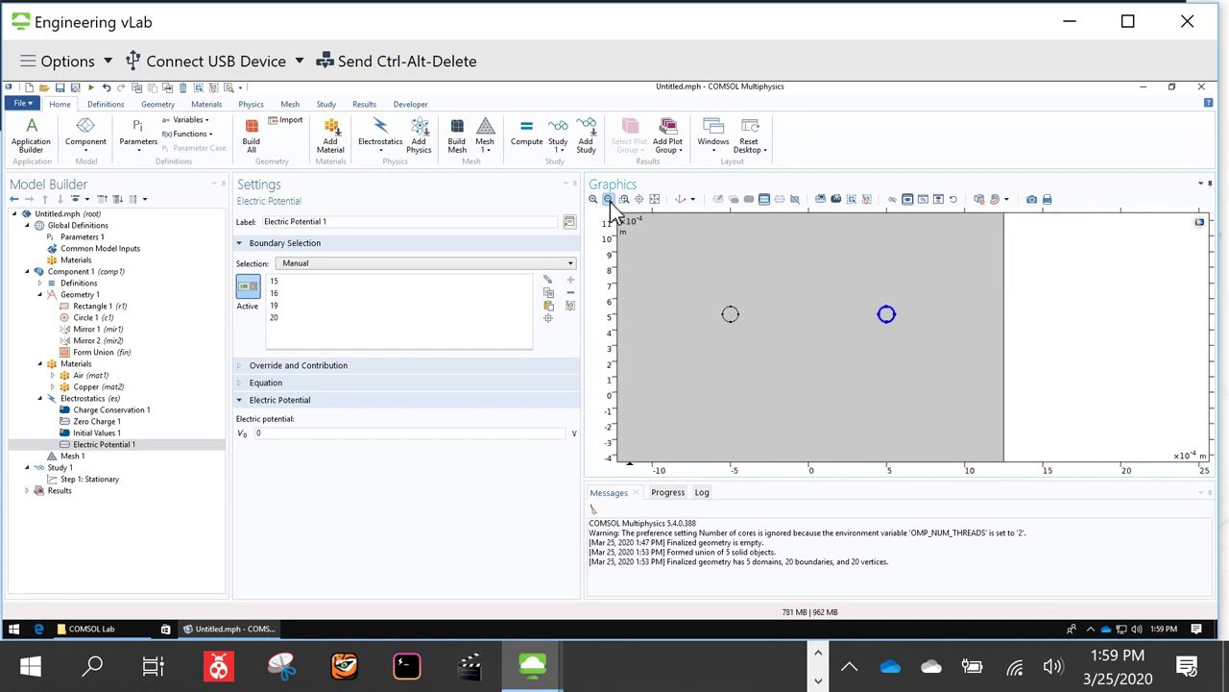
{"action": "left_click", "coordinate": [608, 200]}
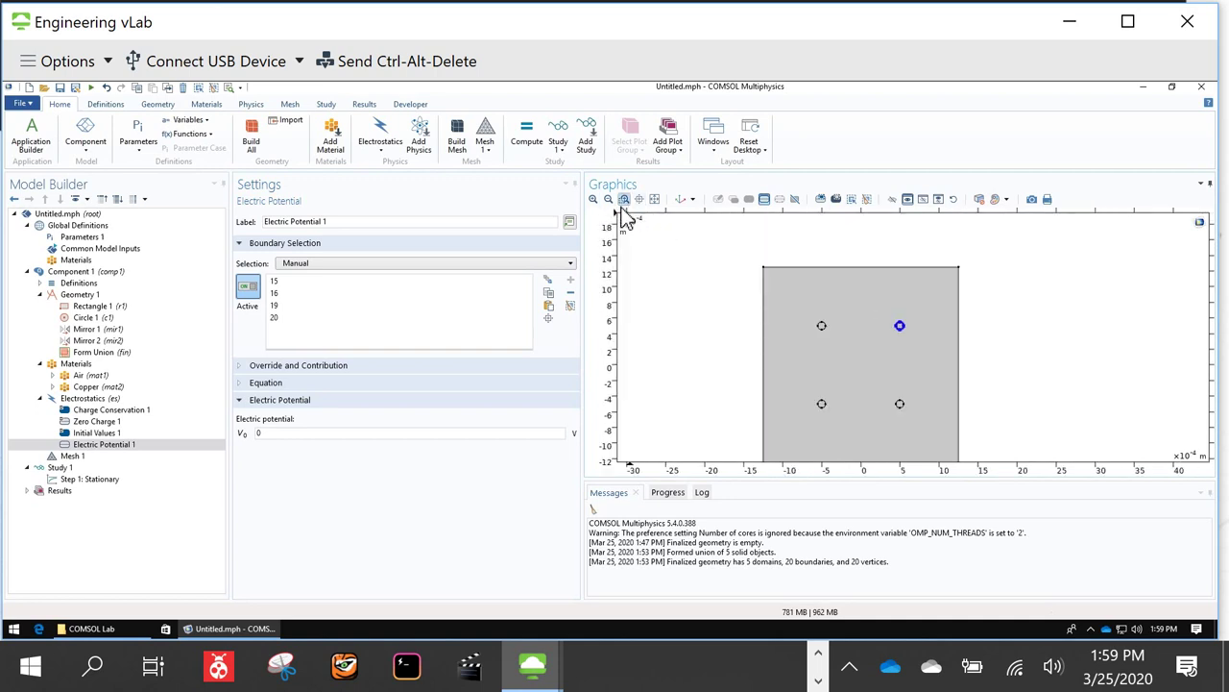
{"action": "left_click", "coordinate": [593, 199]}
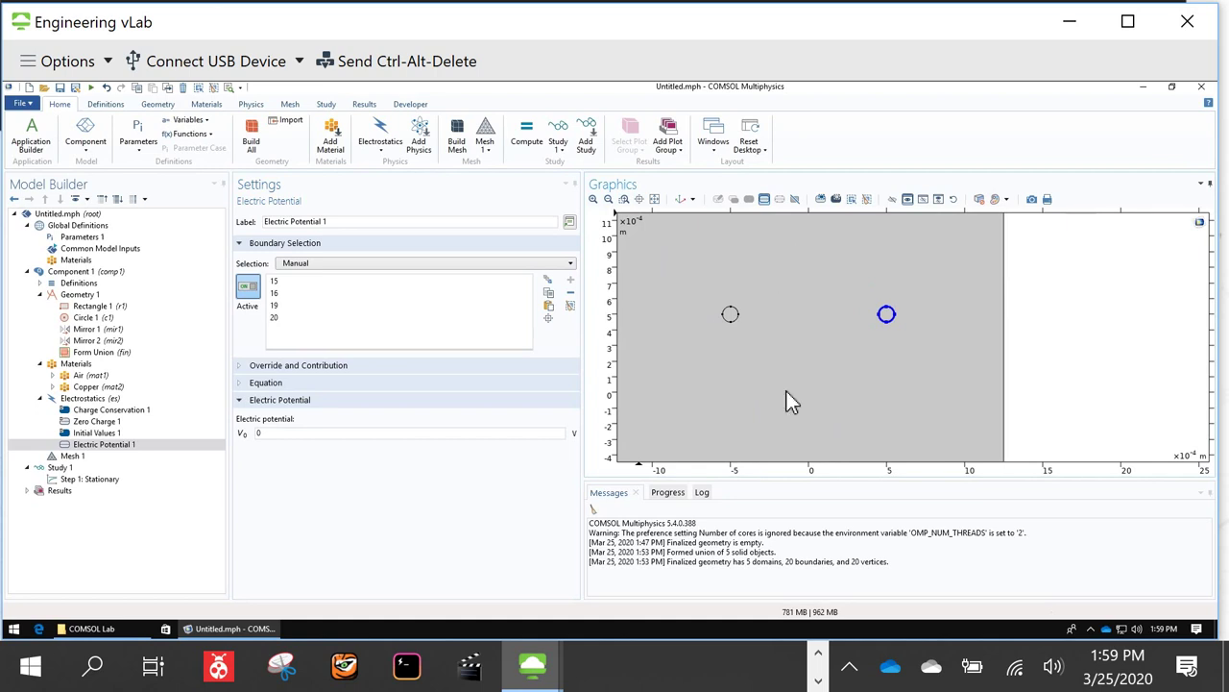
{"action": "left_click", "coordinate": [608, 200]}
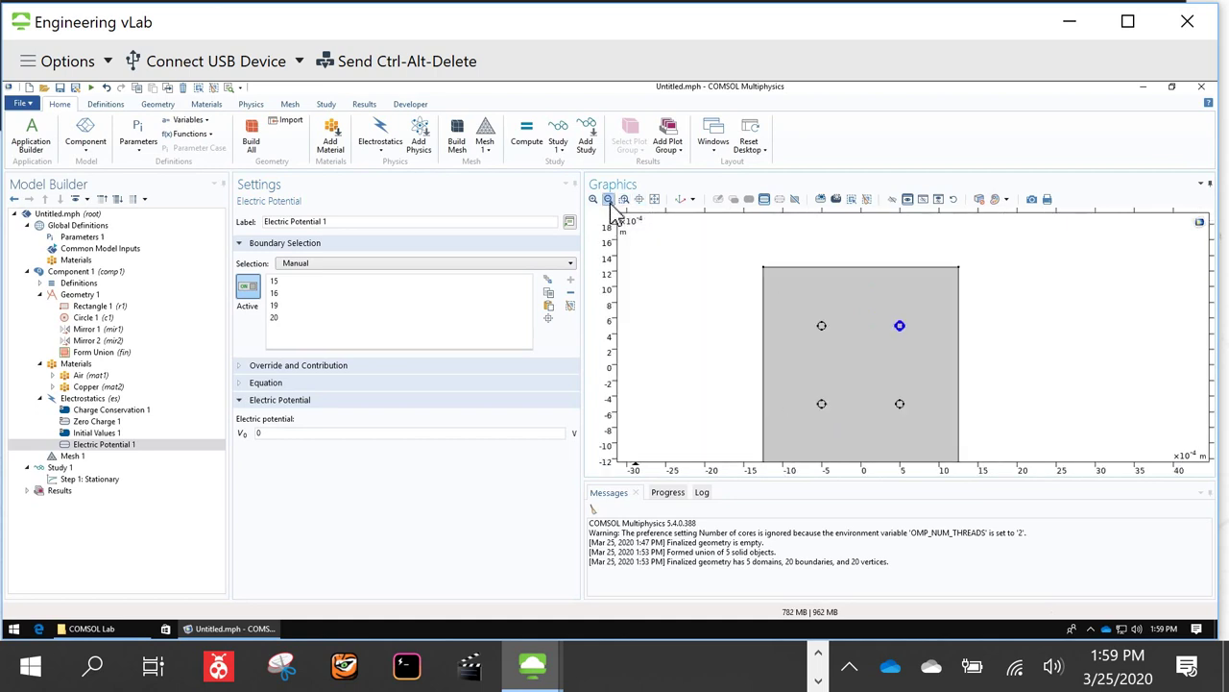
{"action": "left_click", "coordinate": [623, 199]}
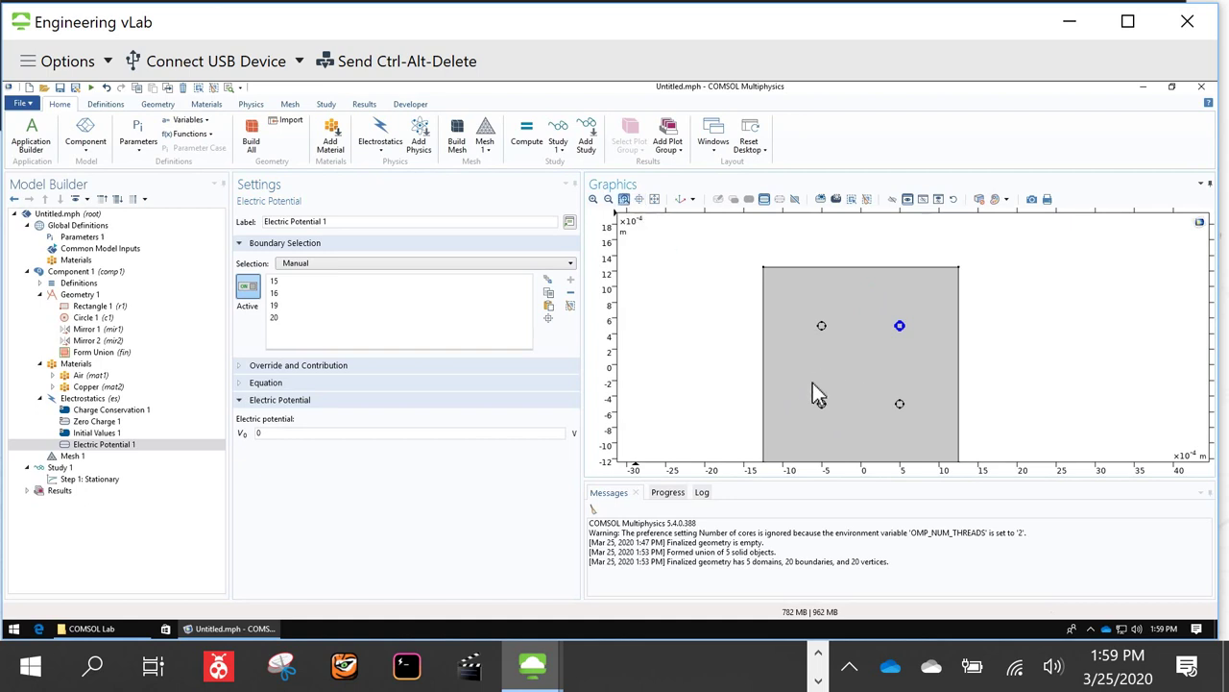
{"action": "left_click_drag", "start_coordinate": [807, 392], "coordinate": [851, 426]}
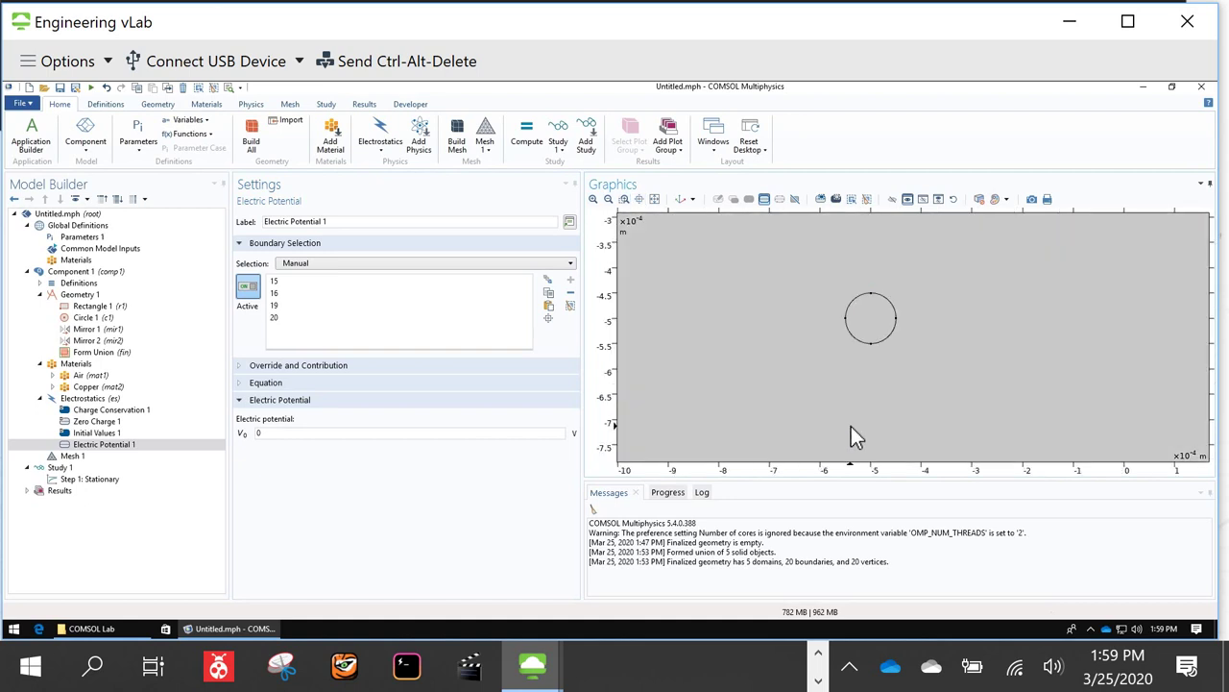
{"action": "left_click", "coordinate": [851, 302]}
{"action": "left_click", "coordinate": [860, 337]}
{"action": "left_click", "coordinate": [889, 341]}
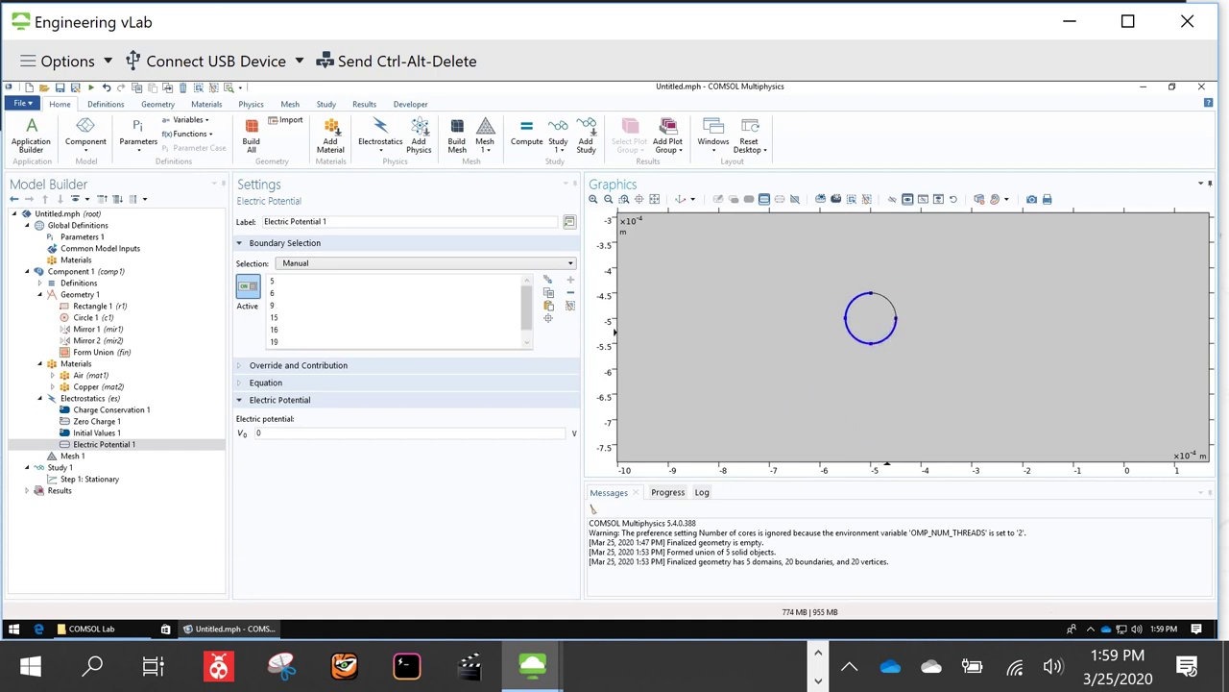
{"action": "left_click", "coordinate": [894, 309]}
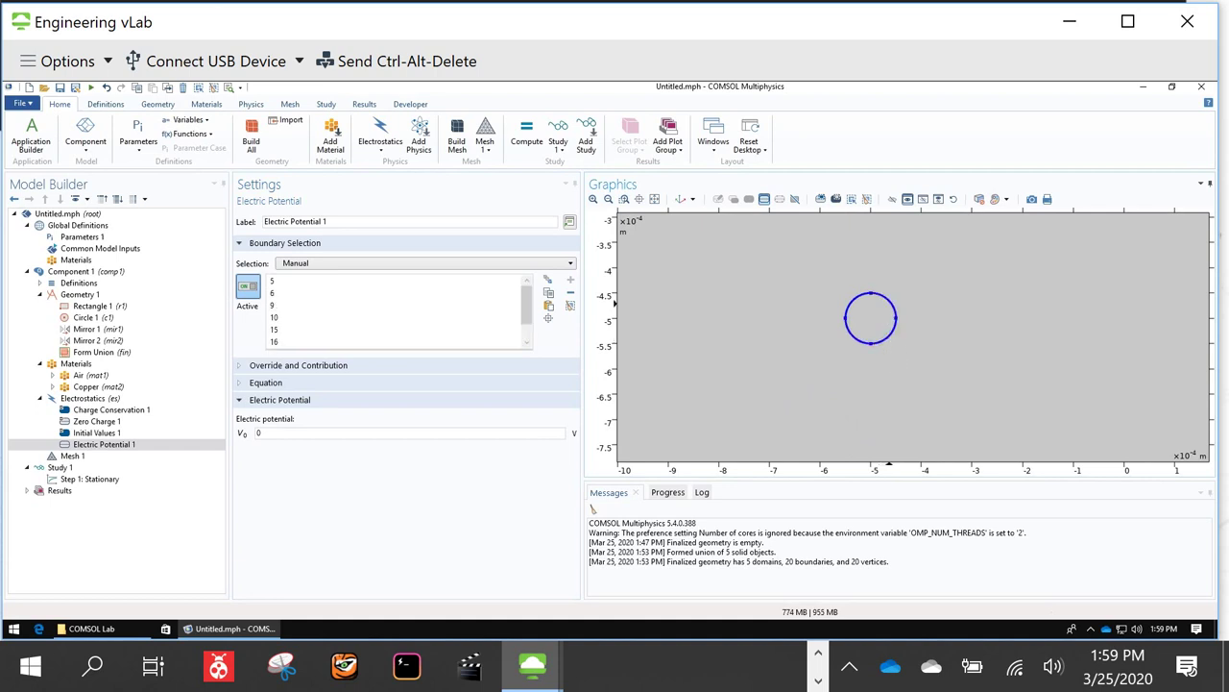
Step: Set the electric potential of the first Electric Potential condition to 10 V
{"action": "double_click", "coordinate": [273, 435]}
{"action": "type", "text": "10"}
{"action": "left_click", "coordinate": [111, 433]}
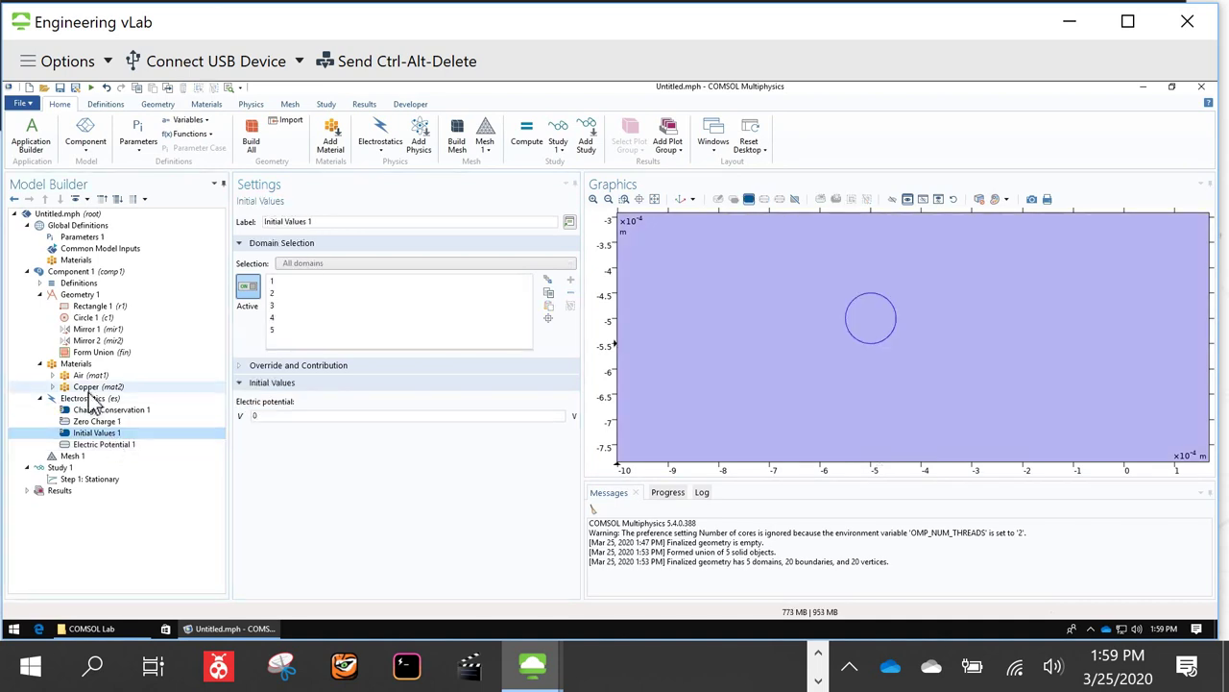
Step: Add a second Electric Potential condition on the circle at negative x and positive y, boundaries 7, 8, 11 and 12
{"action": "right_click", "coordinate": [88, 399]}
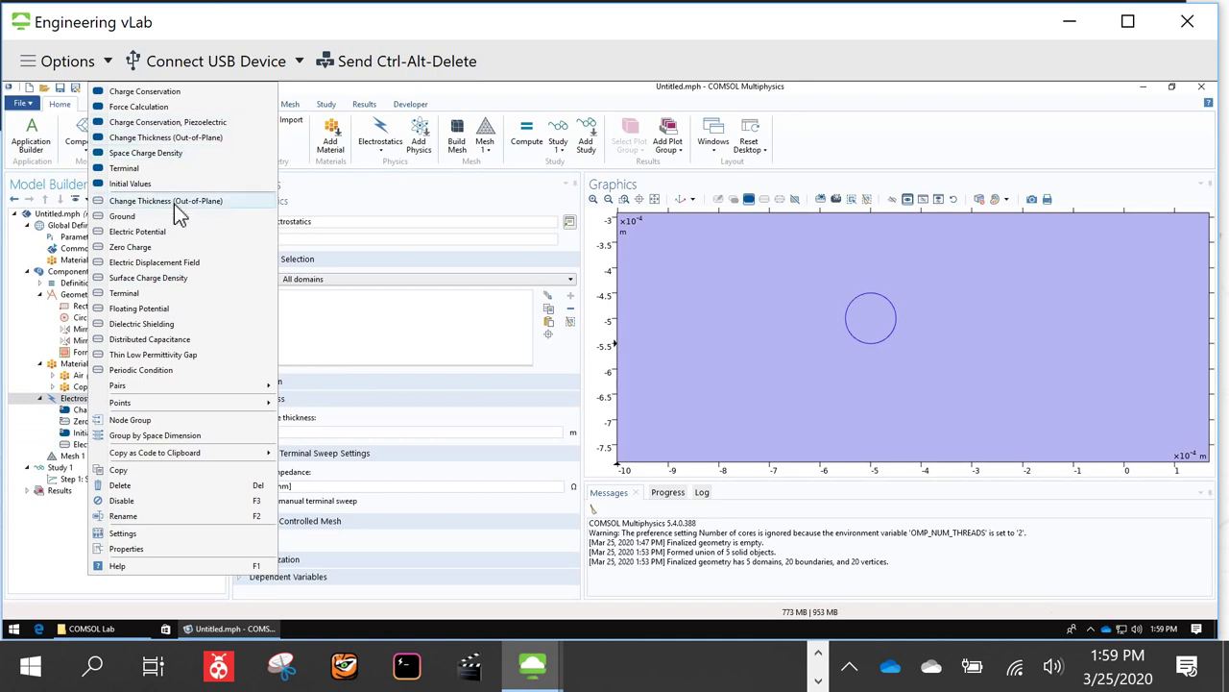
{"action": "left_click", "coordinate": [137, 231]}
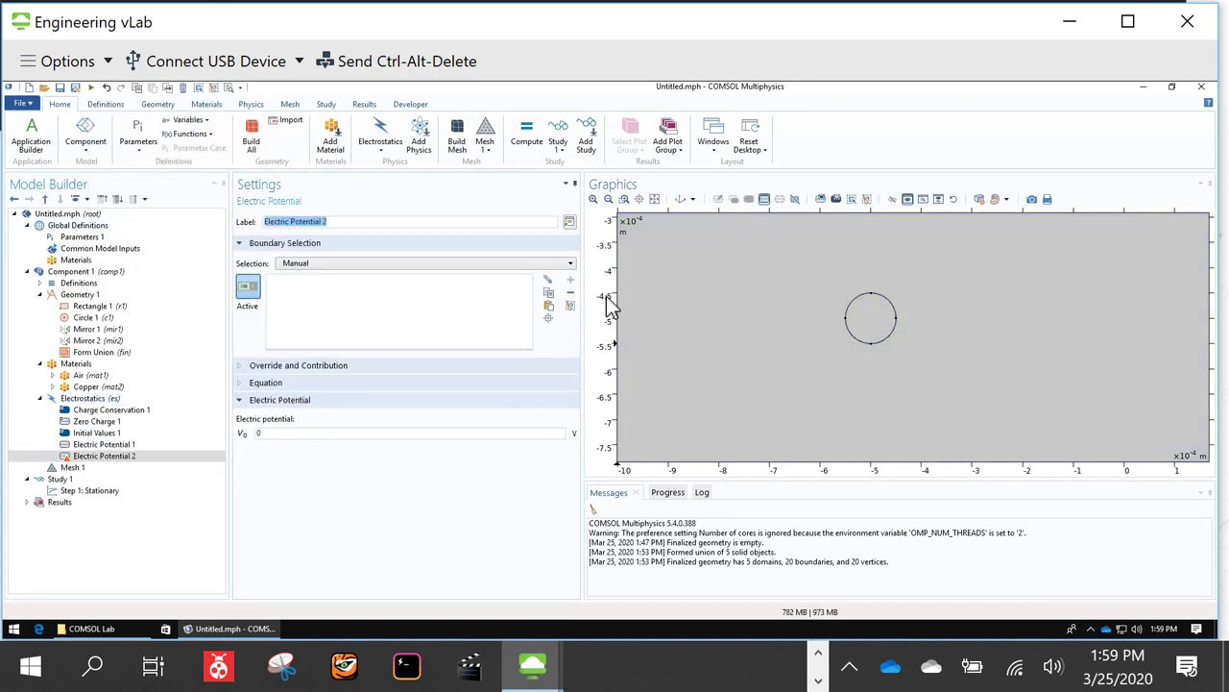
{"action": "left_click", "coordinate": [655, 200]}
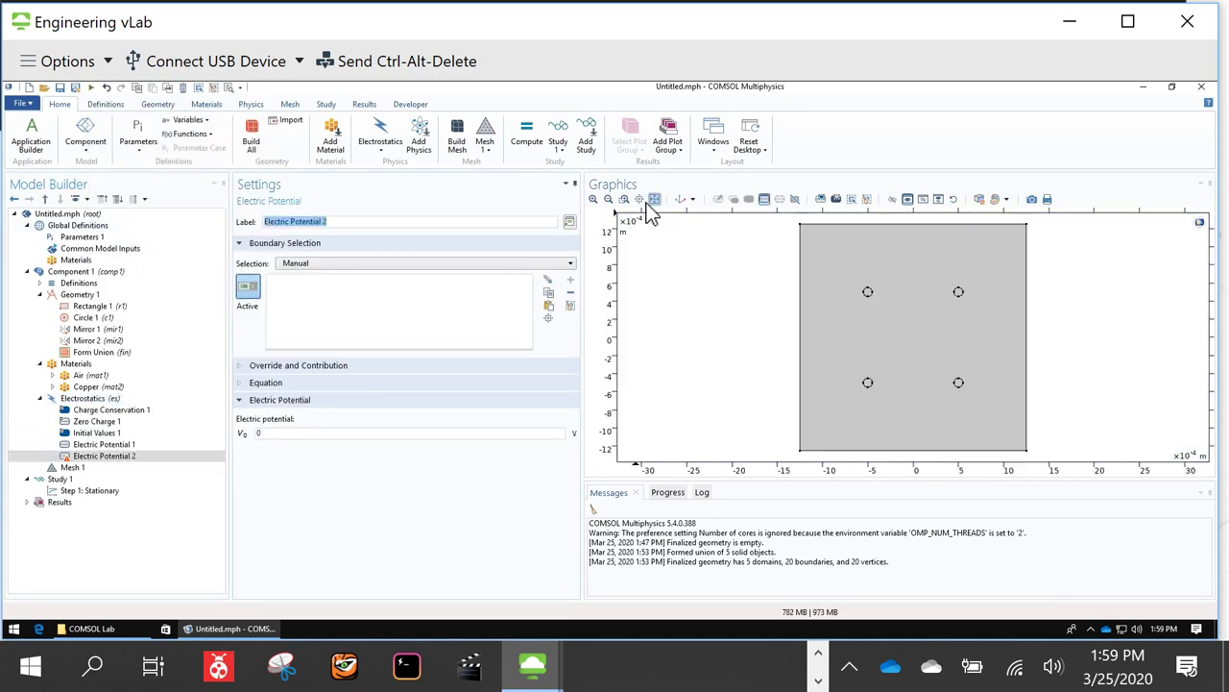
{"action": "left_click_drag", "start_coordinate": [851, 285], "coordinate": [878, 301]}
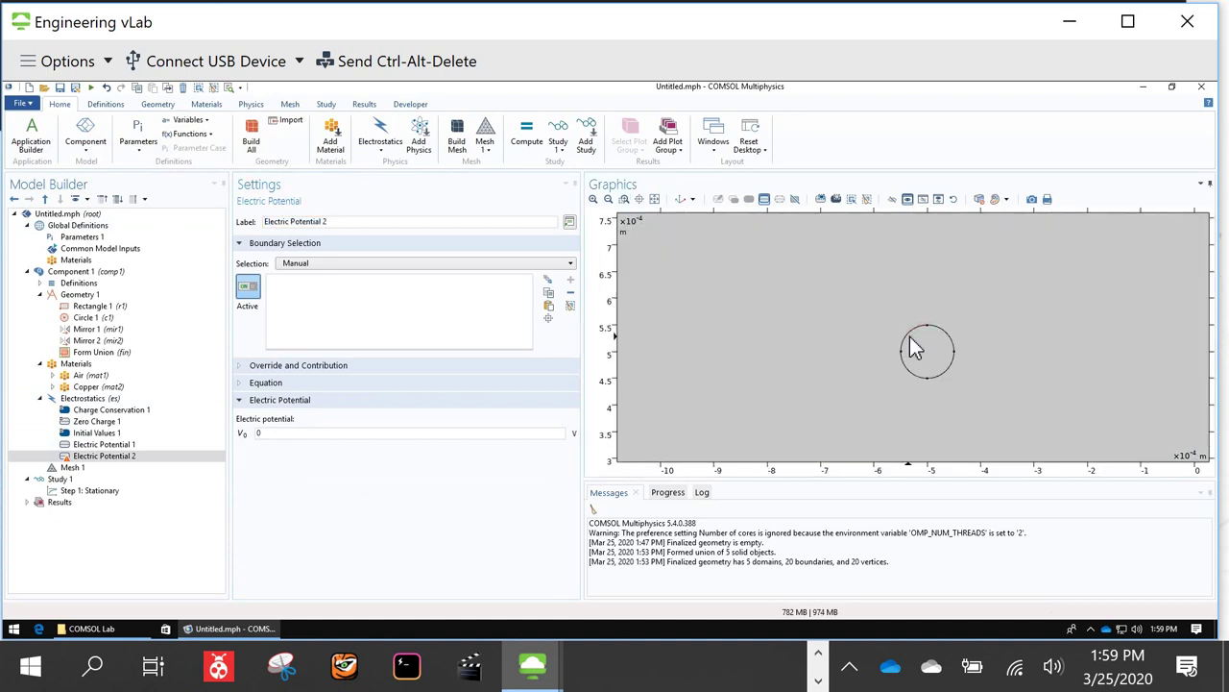
{"action": "left_click", "coordinate": [908, 334]}
{"action": "left_click", "coordinate": [915, 376]}
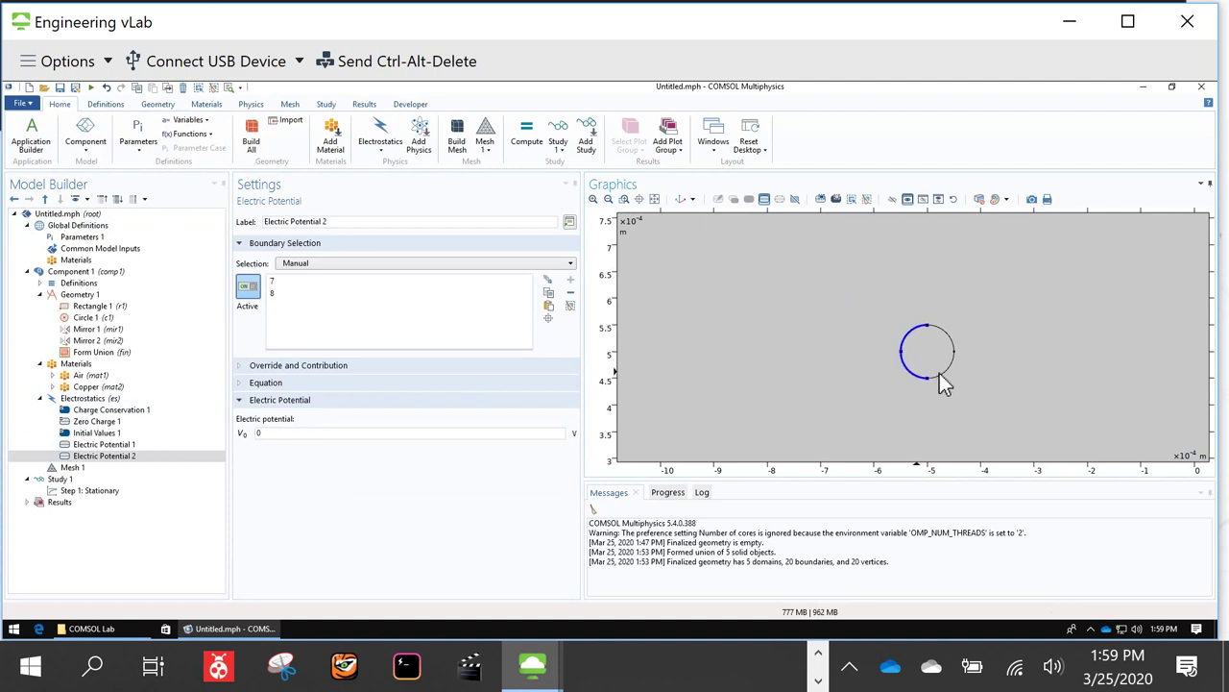
{"action": "left_click", "coordinate": [946, 379]}
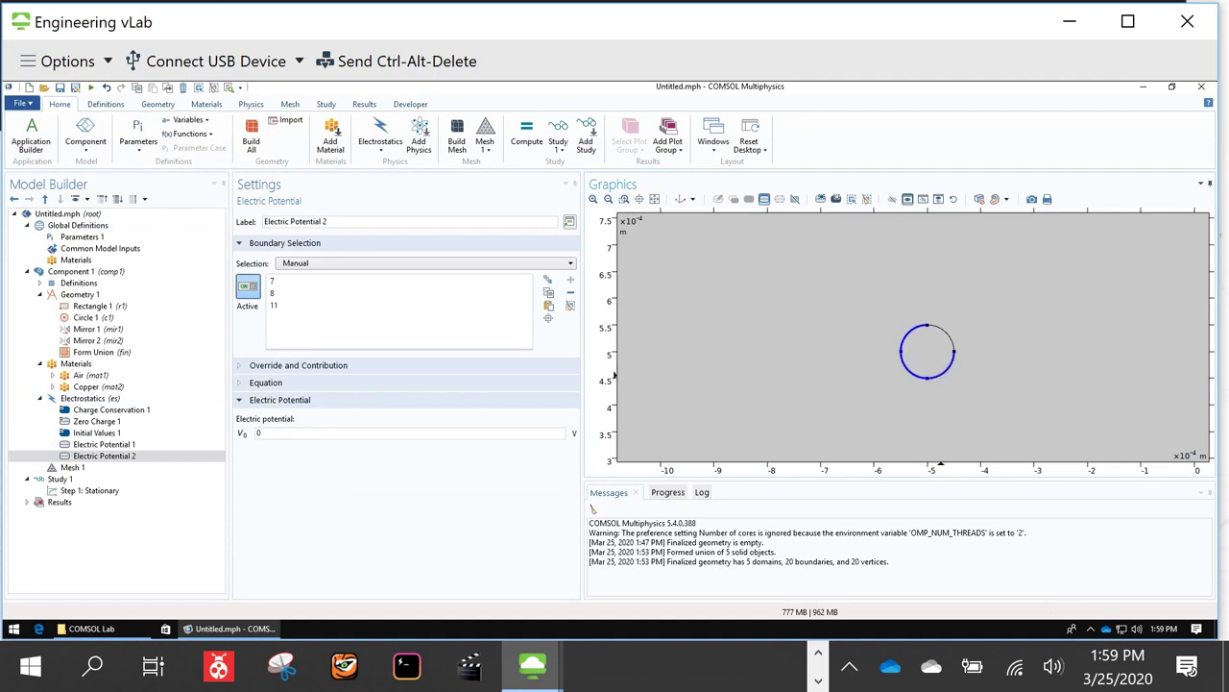
{"action": "left_click", "coordinate": [951, 341]}
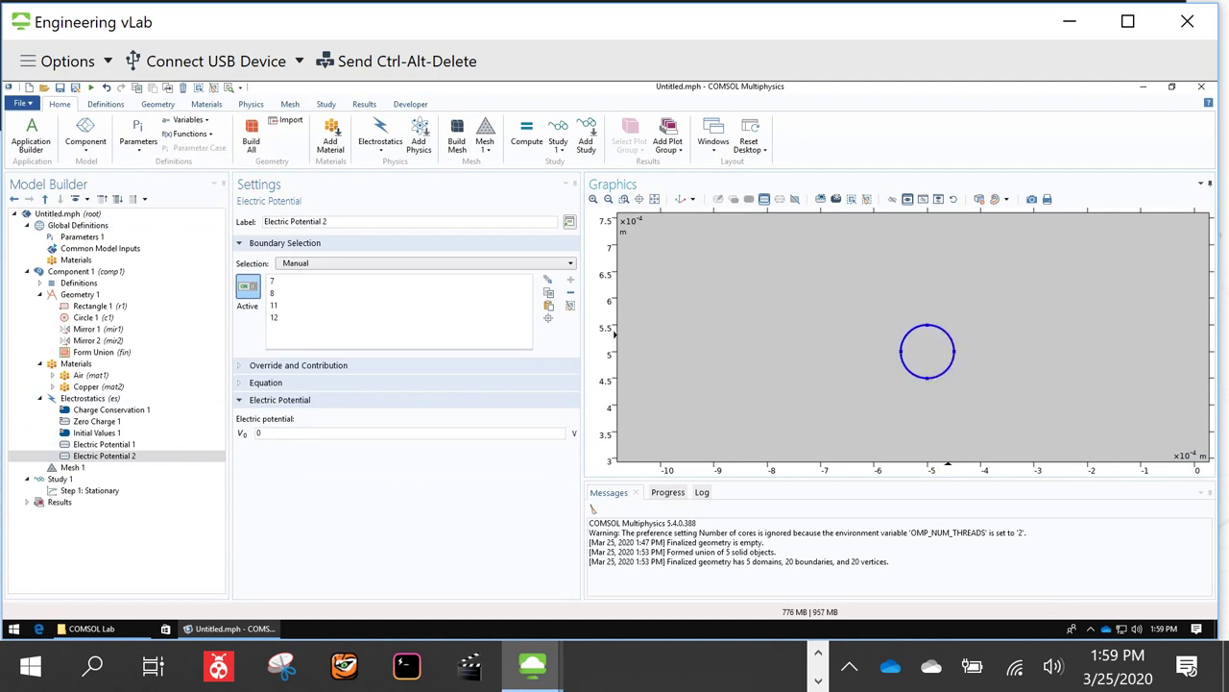
Step: Add the four arcs of the circle at positive x and negative y to the second Electric Potential condition and set its potential to -10 V
{"action": "left_click", "coordinate": [608, 198]}
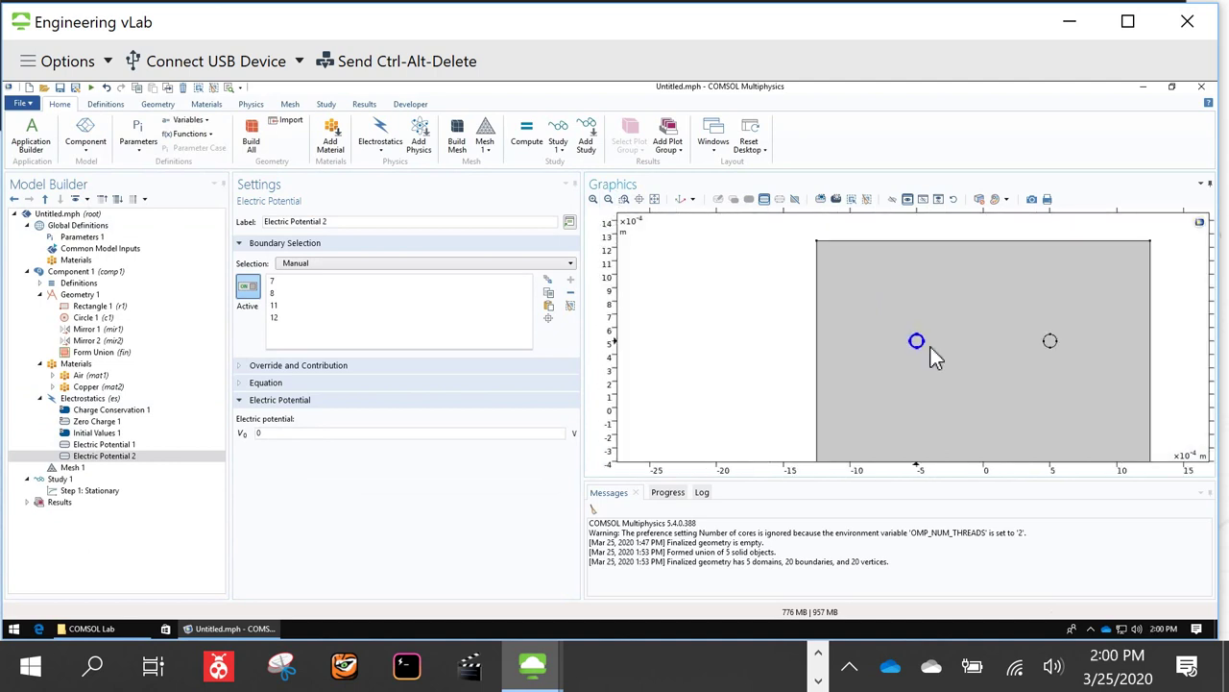
{"action": "left_click", "coordinate": [656, 200]}
{"action": "left_click", "coordinate": [625, 201]}
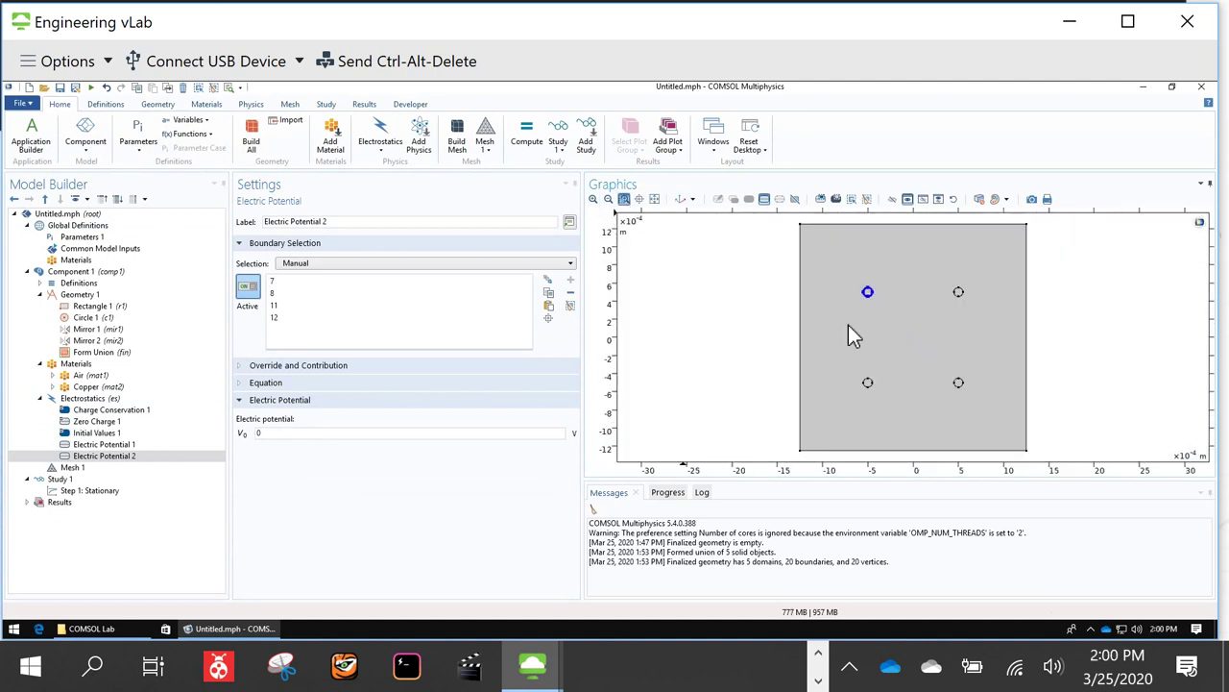
{"action": "left_click_drag", "start_coordinate": [941, 384], "coordinate": [1009, 426]}
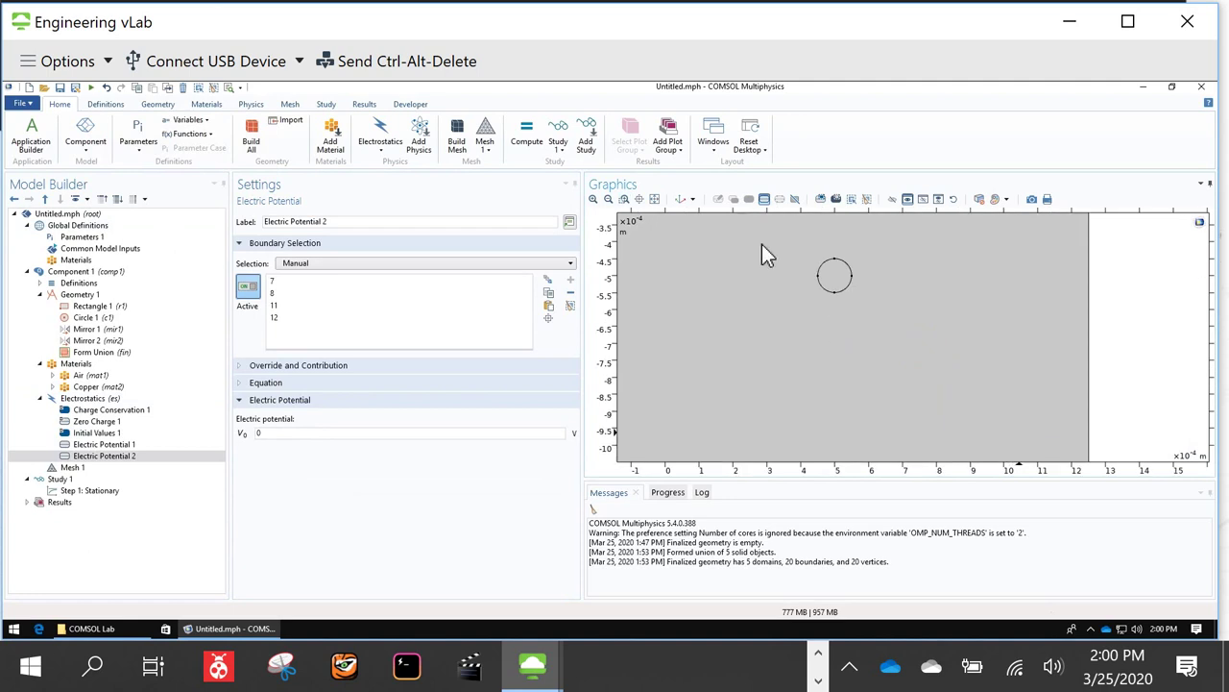
{"action": "left_click", "coordinate": [821, 266]}
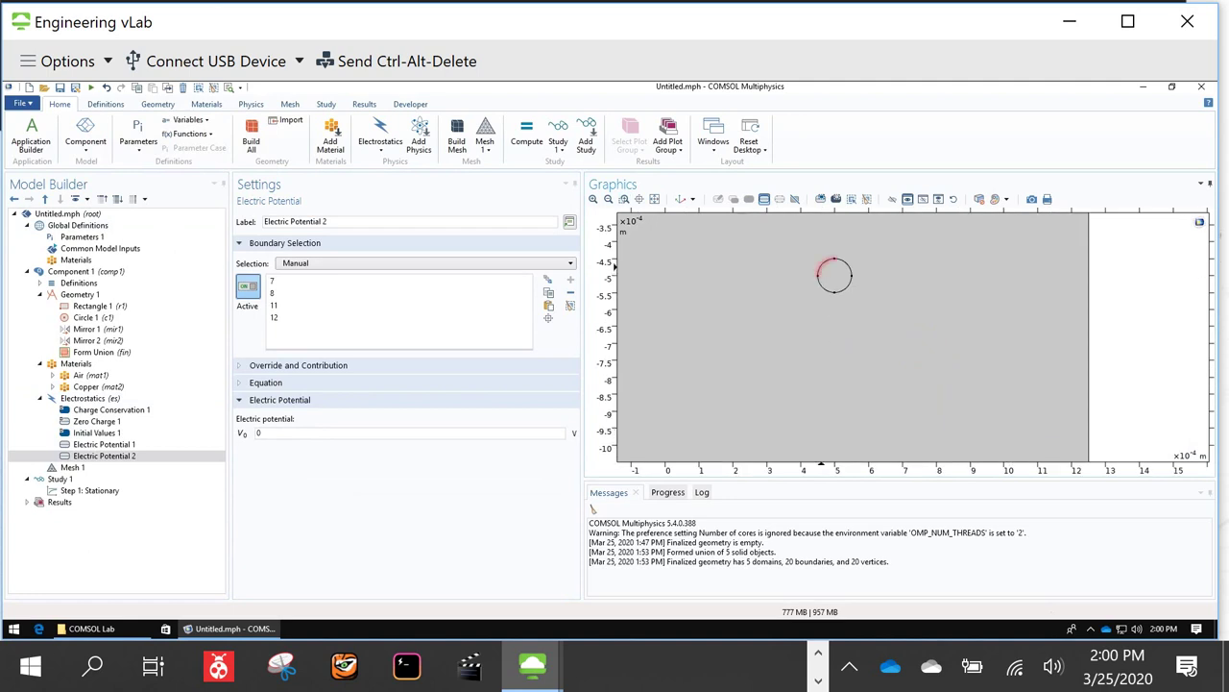
{"action": "left_click", "coordinate": [848, 265]}
{"action": "left_click", "coordinate": [850, 286]}
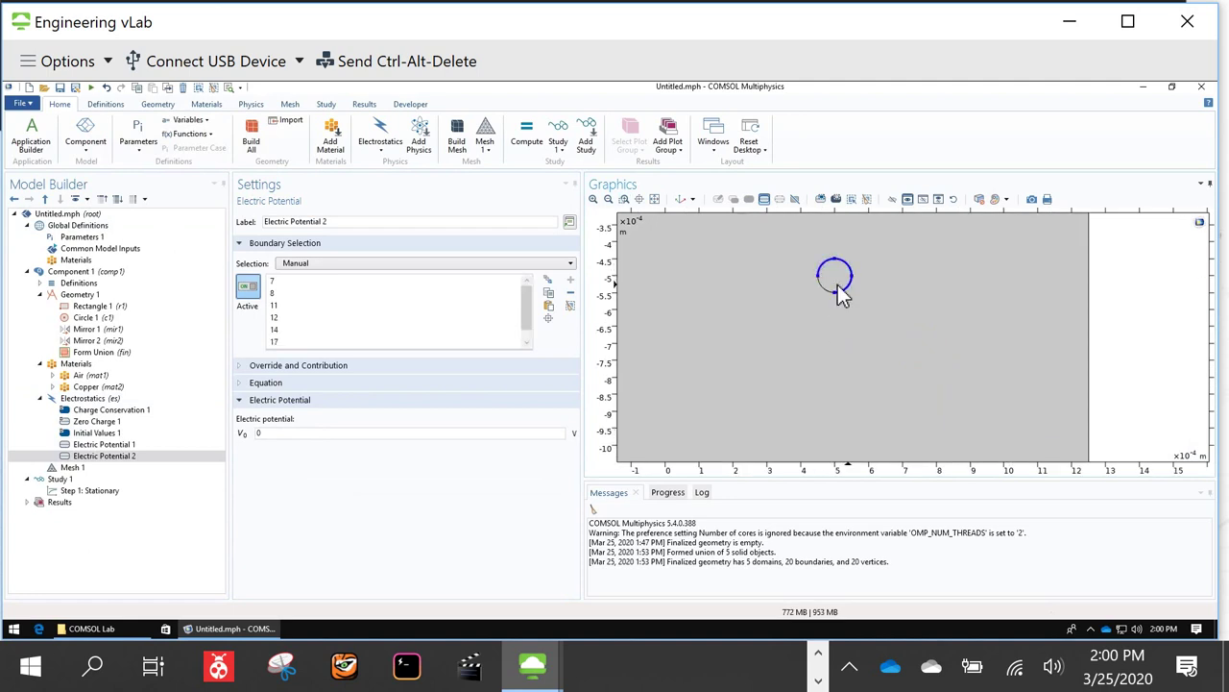
{"action": "left_click", "coordinate": [821, 287]}
{"action": "left_click", "coordinate": [248, 432]}
{"action": "type", "text": "-10"}
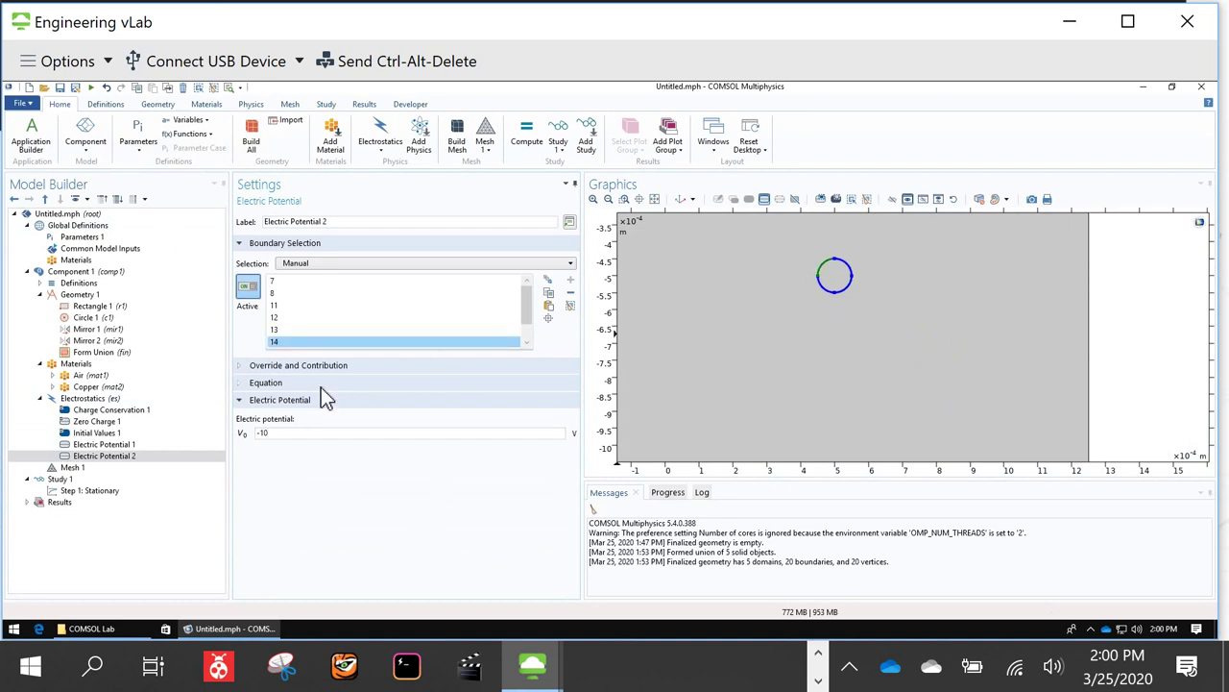
Step: Check the boundary selections and voltages of both Electric Potential conditions with the whole geometry in view
{"action": "left_click", "coordinate": [186, 444]}
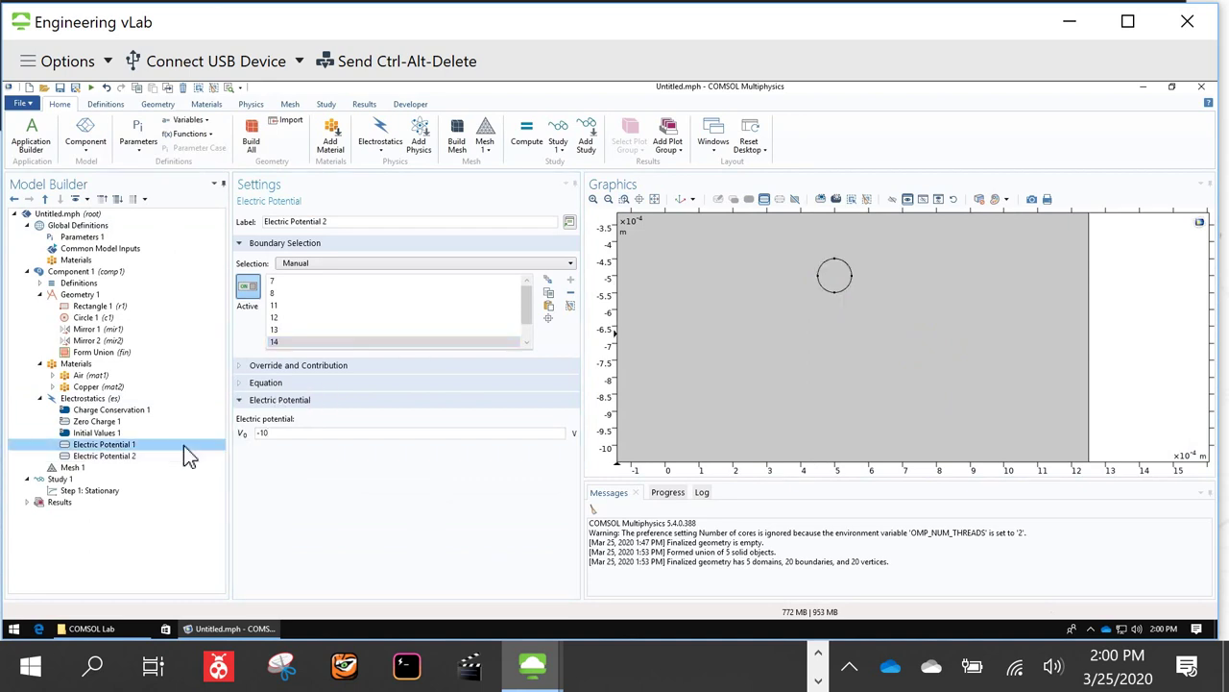
{"action": "left_click", "coordinate": [115, 456]}
{"action": "left_click", "coordinate": [115, 455]}
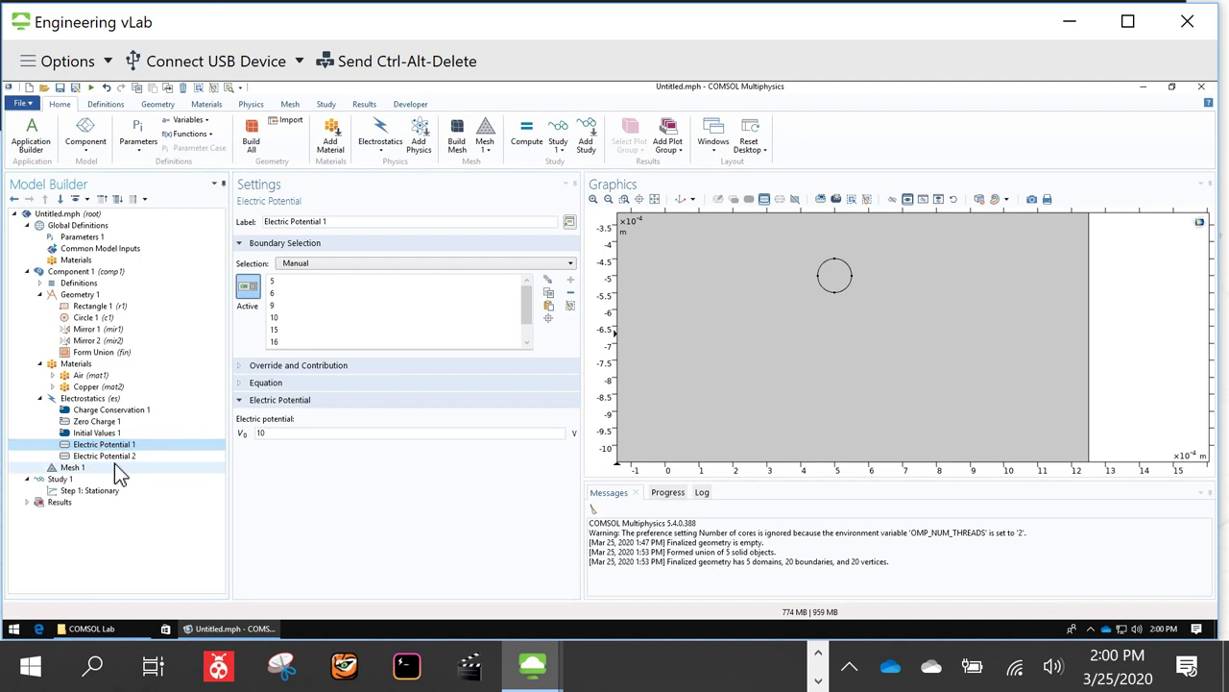
{"action": "left_click", "coordinate": [654, 201]}
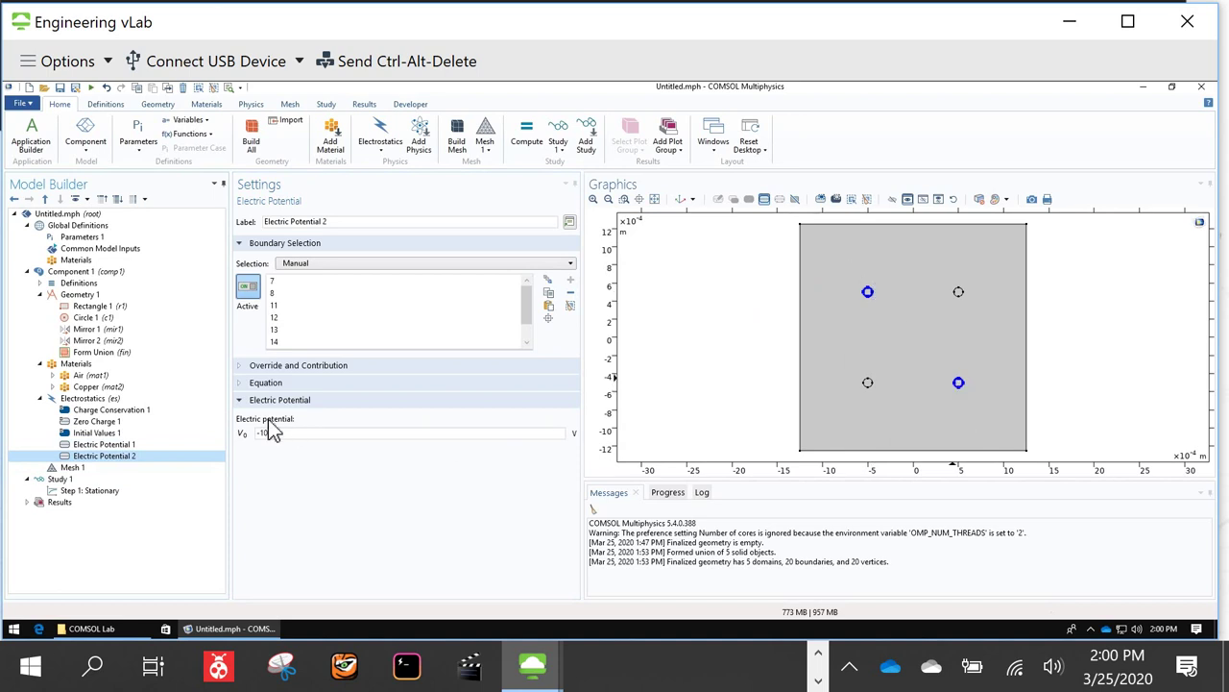
{"action": "left_click", "coordinate": [130, 445]}
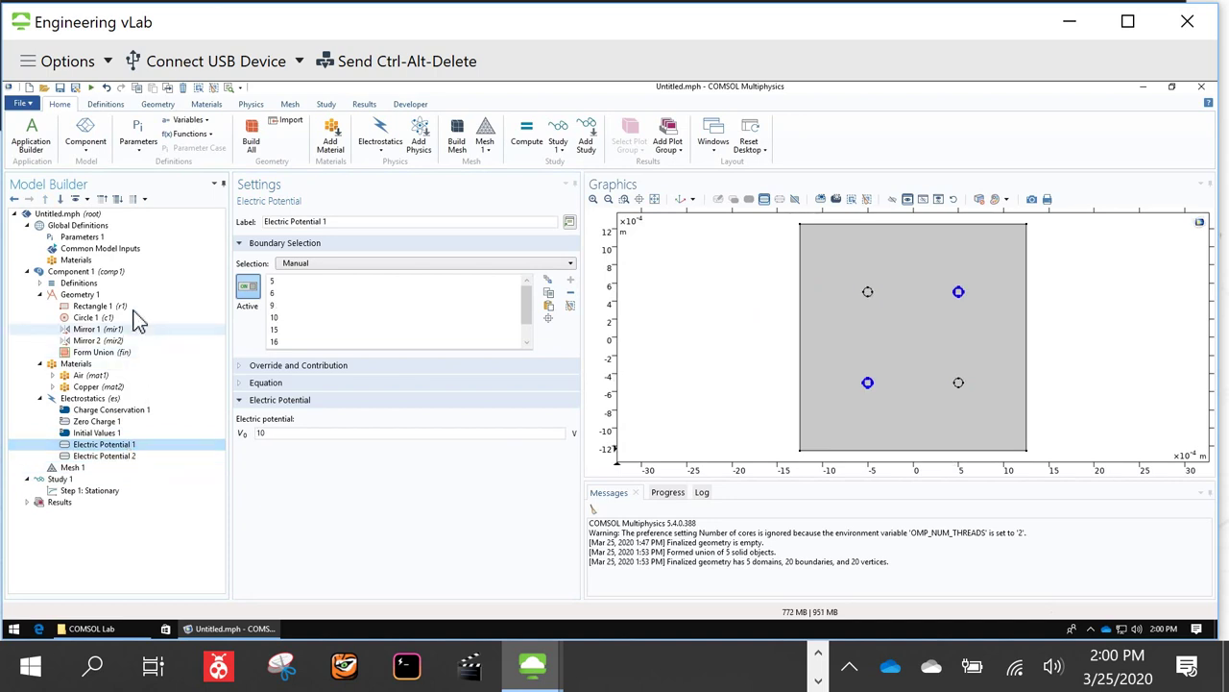
Step: Define a global parameter named v with the expression 10
{"action": "left_click", "coordinate": [82, 237]}
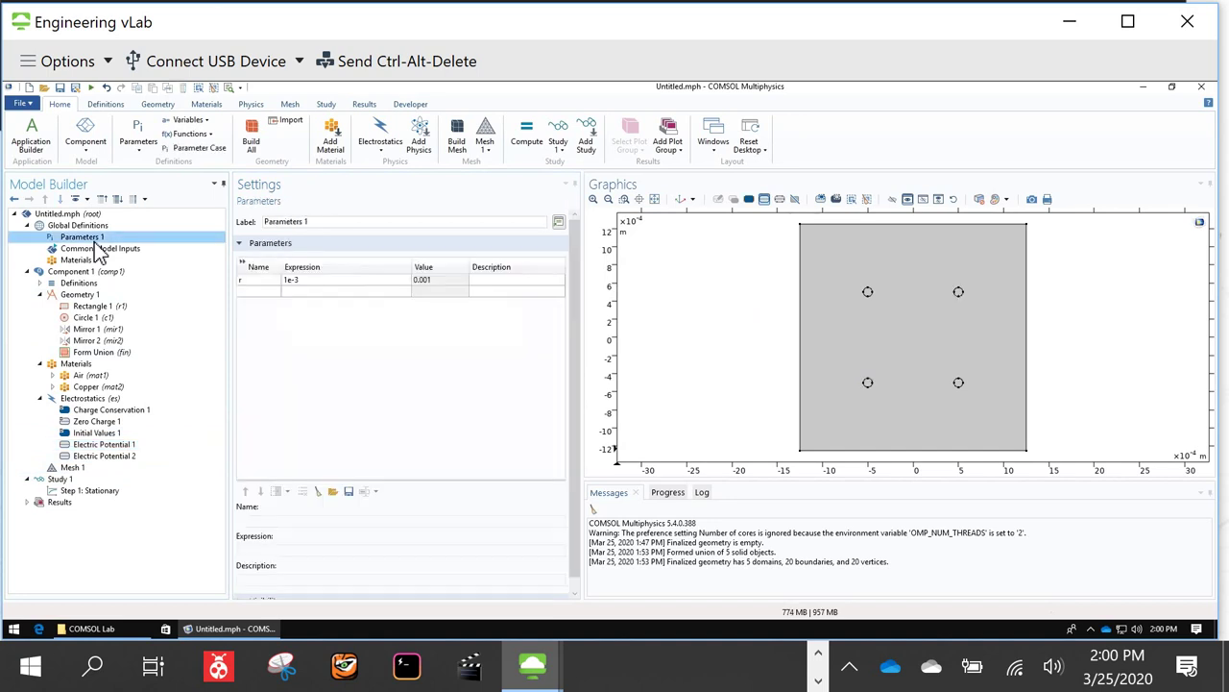
{"action": "left_click", "coordinate": [258, 291]}
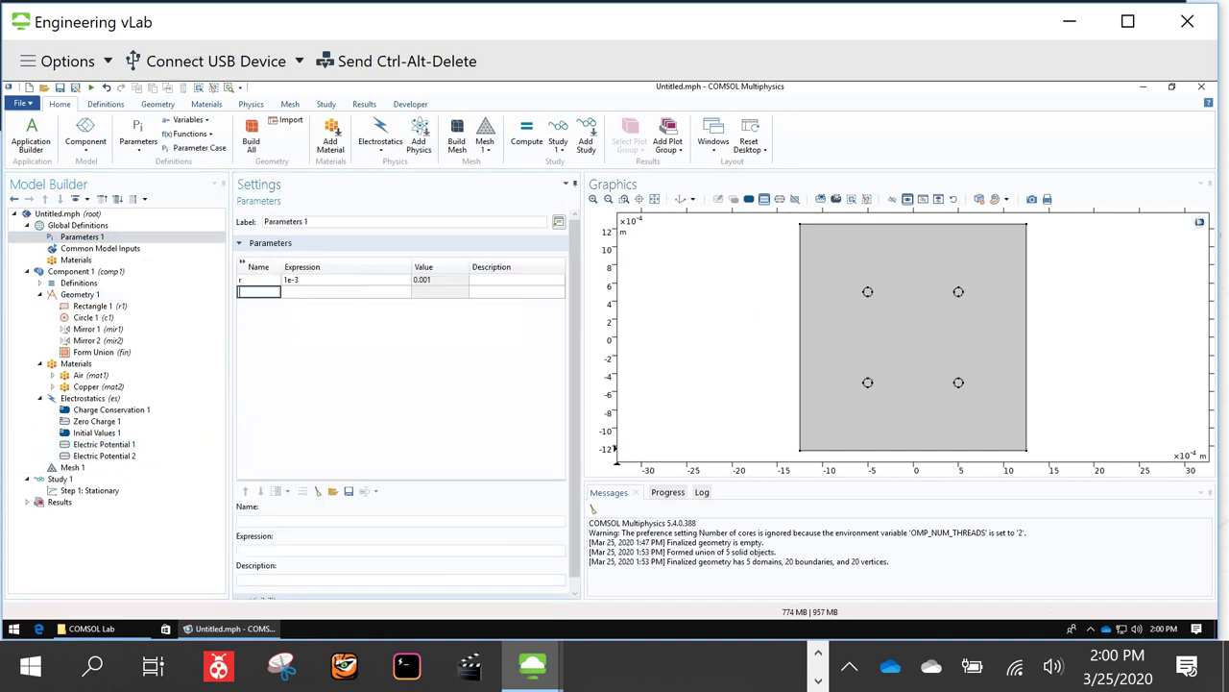
{"action": "type", "text": "v"}
{"action": "left_click", "coordinate": [310, 293]}
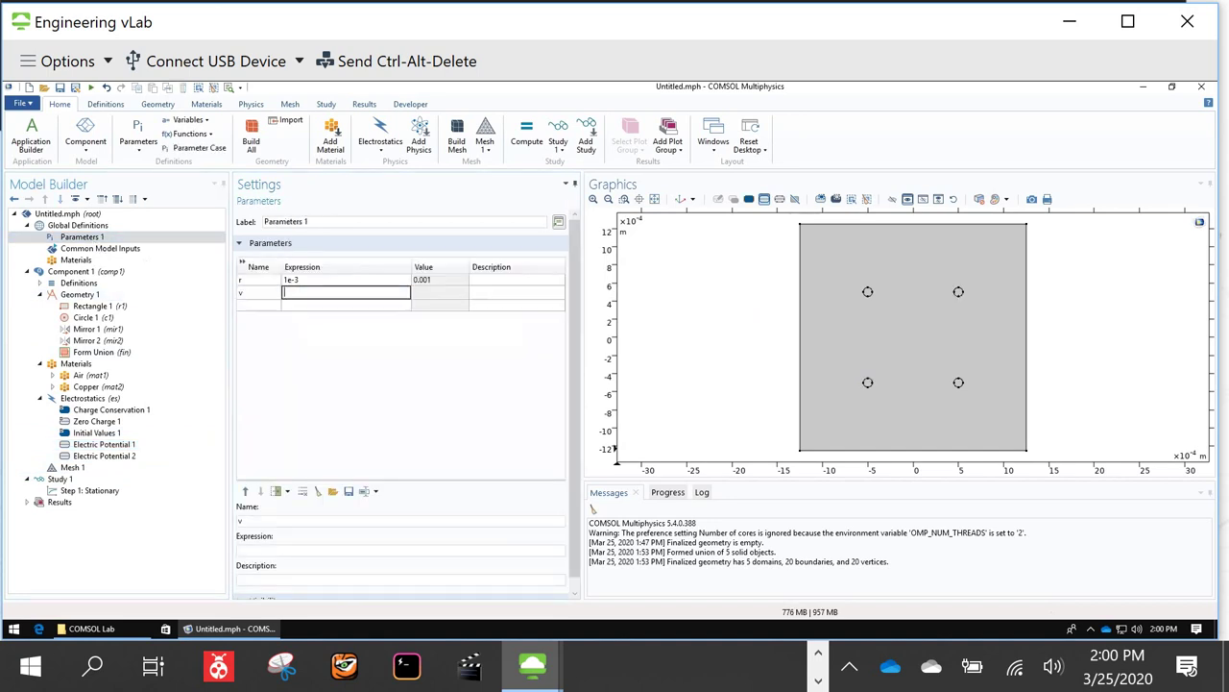
{"action": "type", "text": "10"}
Step: Set the potential of the first Electric Potential condition to v and that of the second to -v
{"action": "left_click", "coordinate": [122, 446]}
{"action": "left_click", "coordinate": [286, 432]}
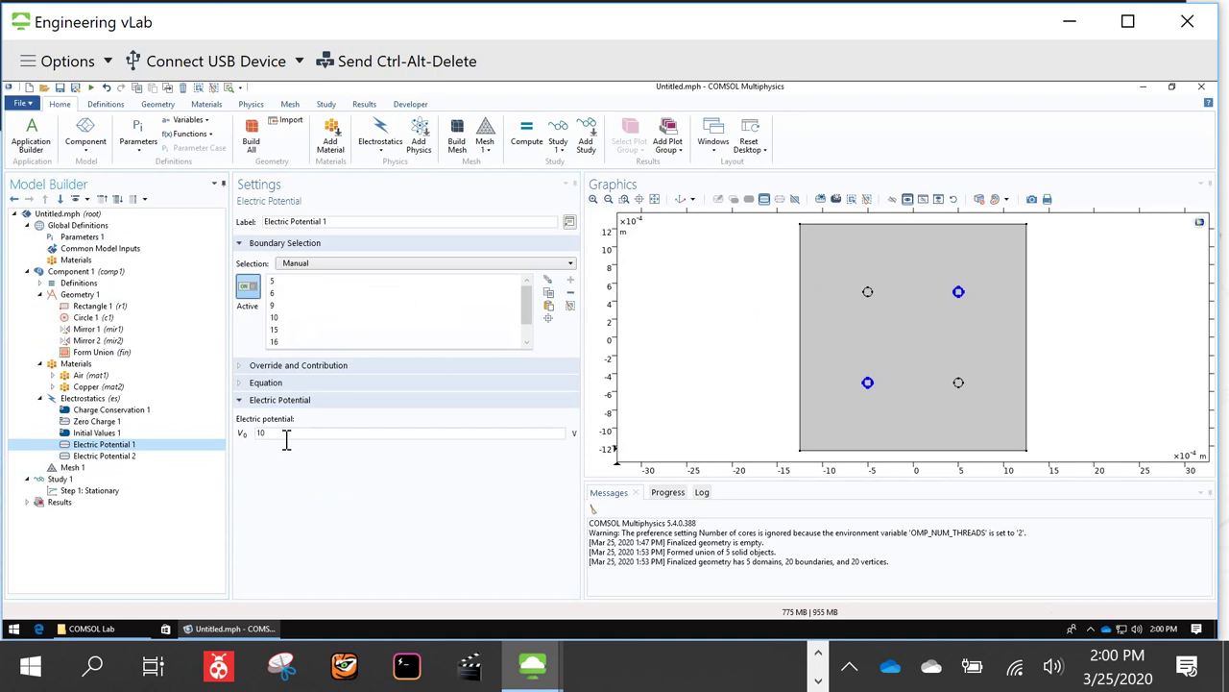
{"action": "left_click_drag", "start_coordinate": [266, 435], "coordinate": [247, 433]}
{"action": "left_click", "coordinate": [134, 456]}
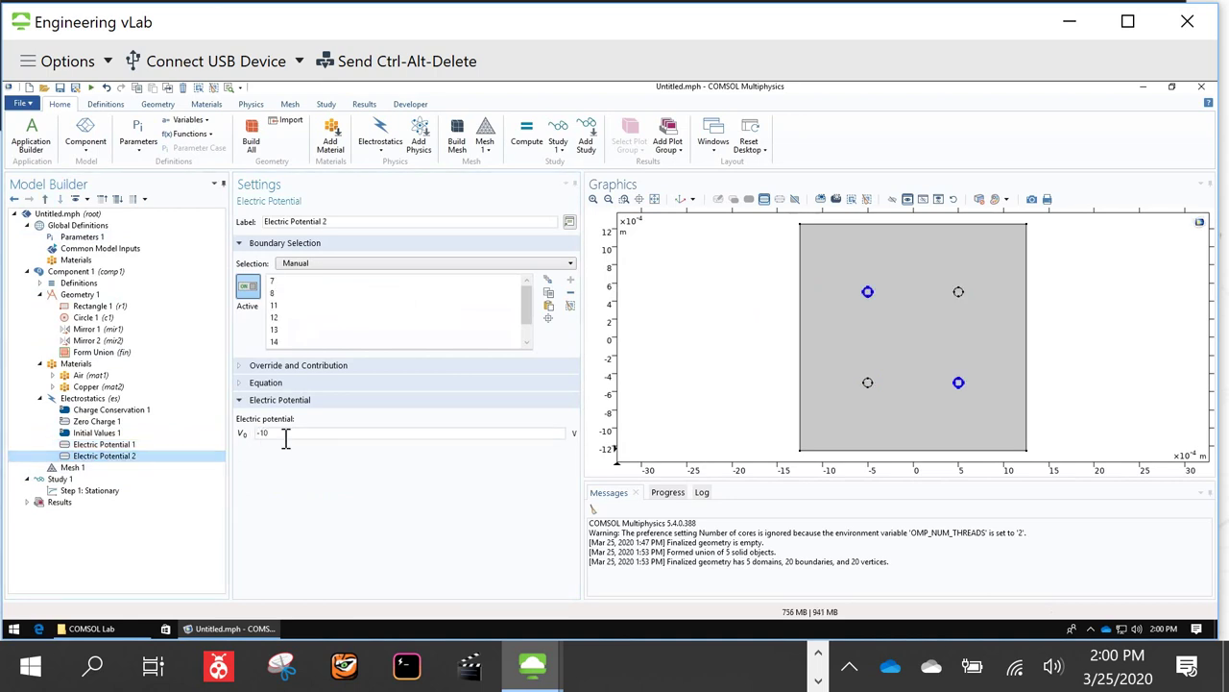
{"action": "left_click_drag", "start_coordinate": [285, 437], "coordinate": [243, 447]}
{"action": "type", "text": "-V"}
{"action": "left_click", "coordinate": [160, 446]}
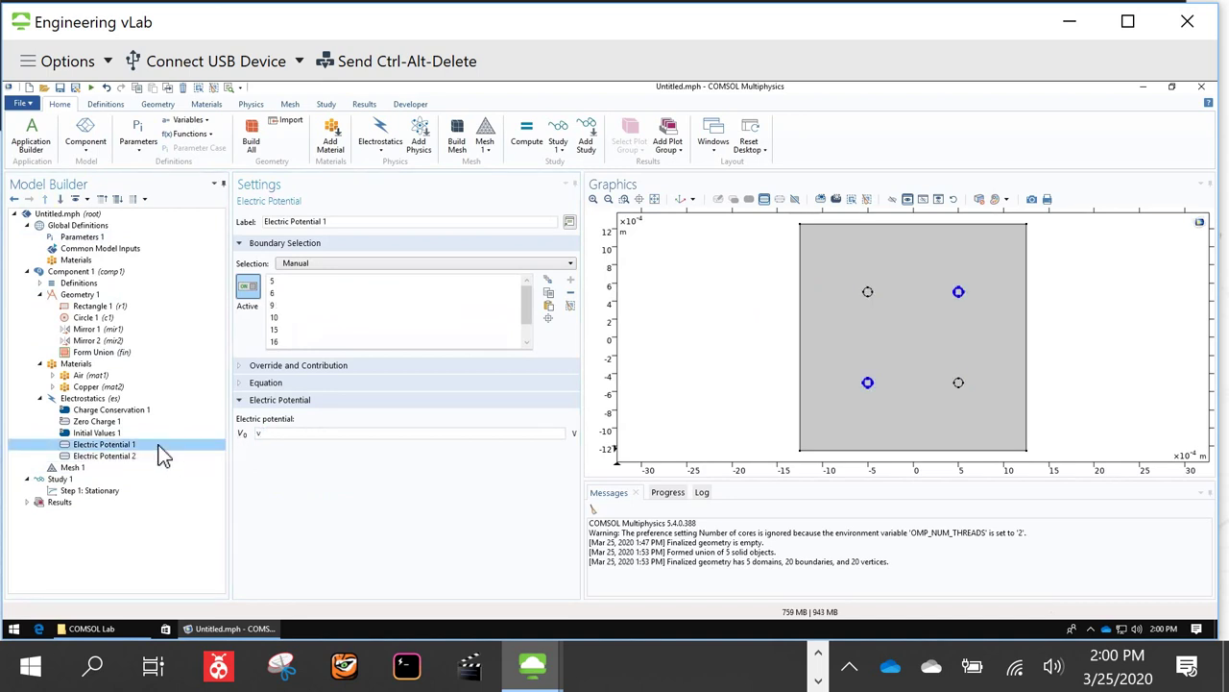
Step: Build the physics-controlled mesh with the Normal element size and rebuild it with the Finer size
{"action": "left_click", "coordinate": [67, 470]}
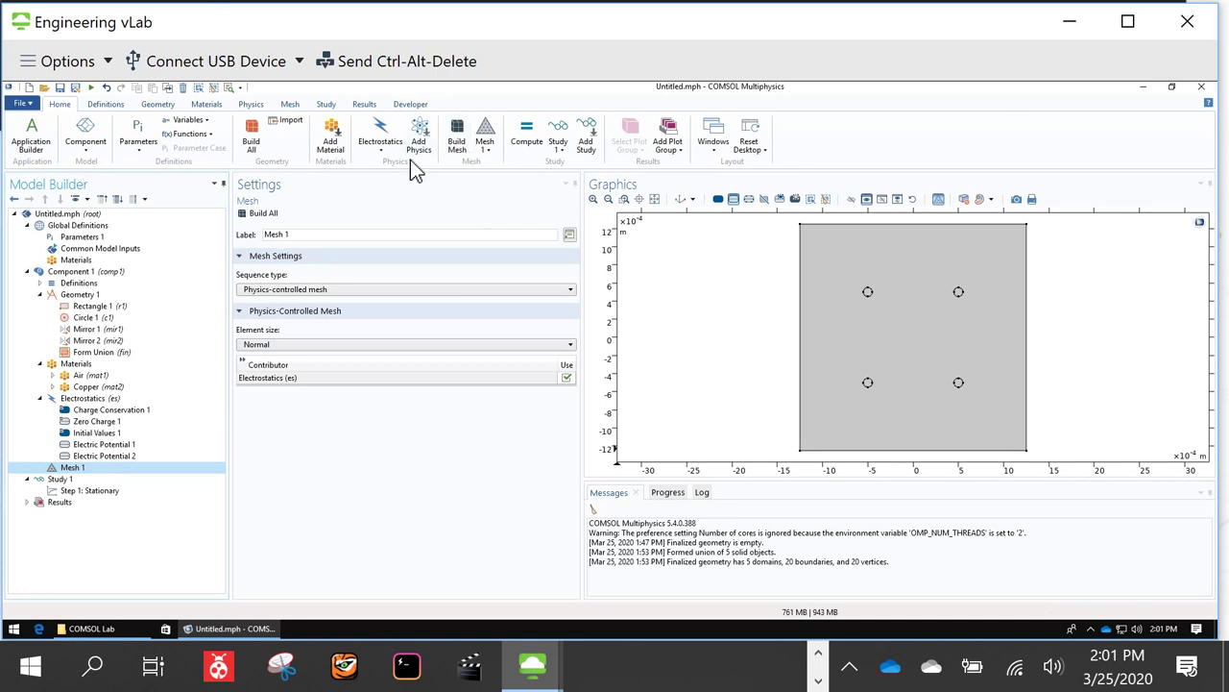
{"action": "left_click", "coordinate": [270, 217]}
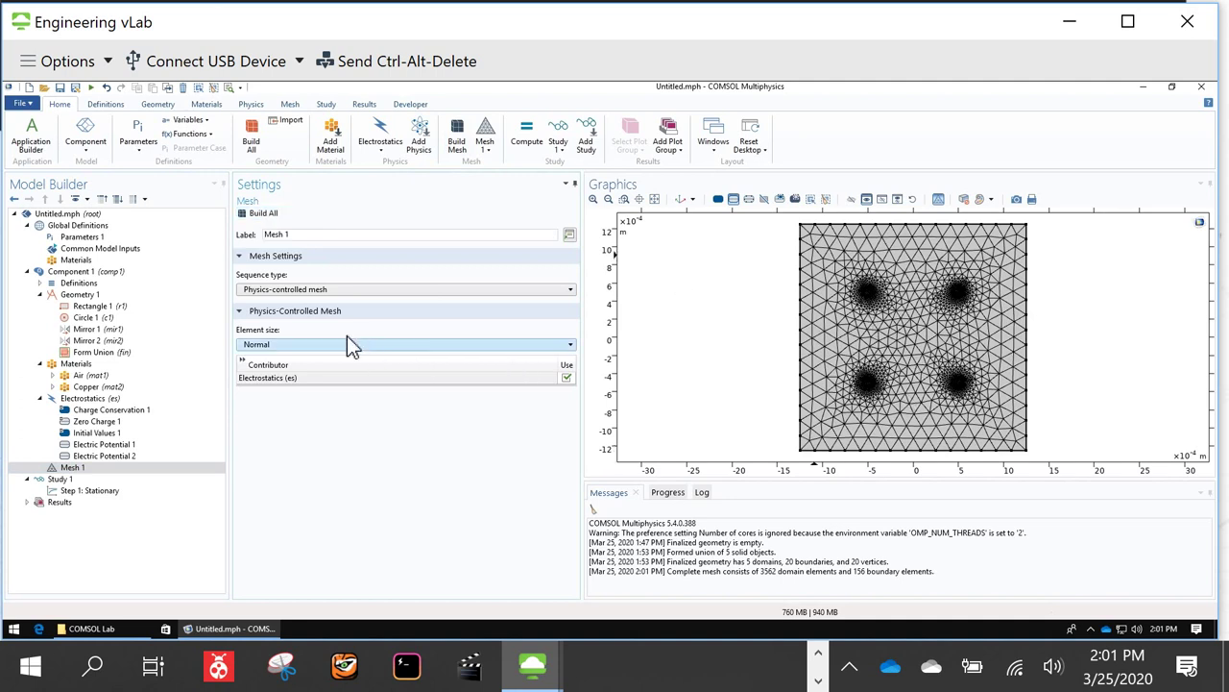
{"action": "left_click", "coordinate": [283, 346]}
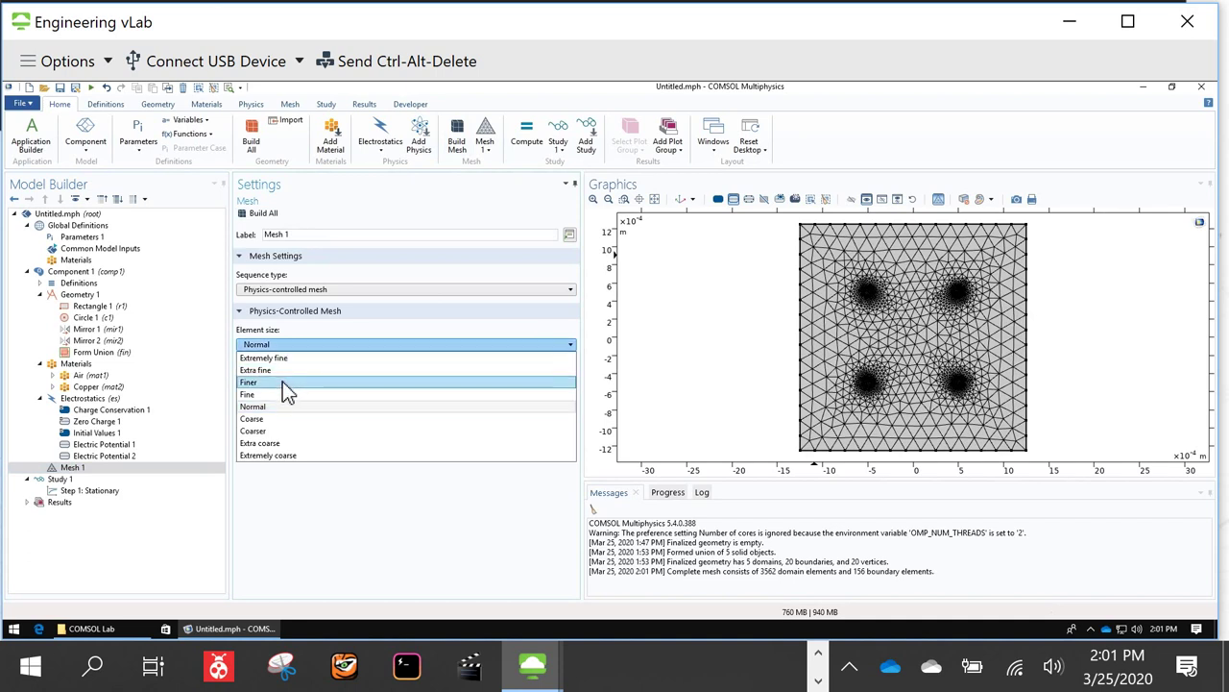
{"action": "left_click", "coordinate": [282, 382]}
{"action": "left_click", "coordinate": [268, 219]}
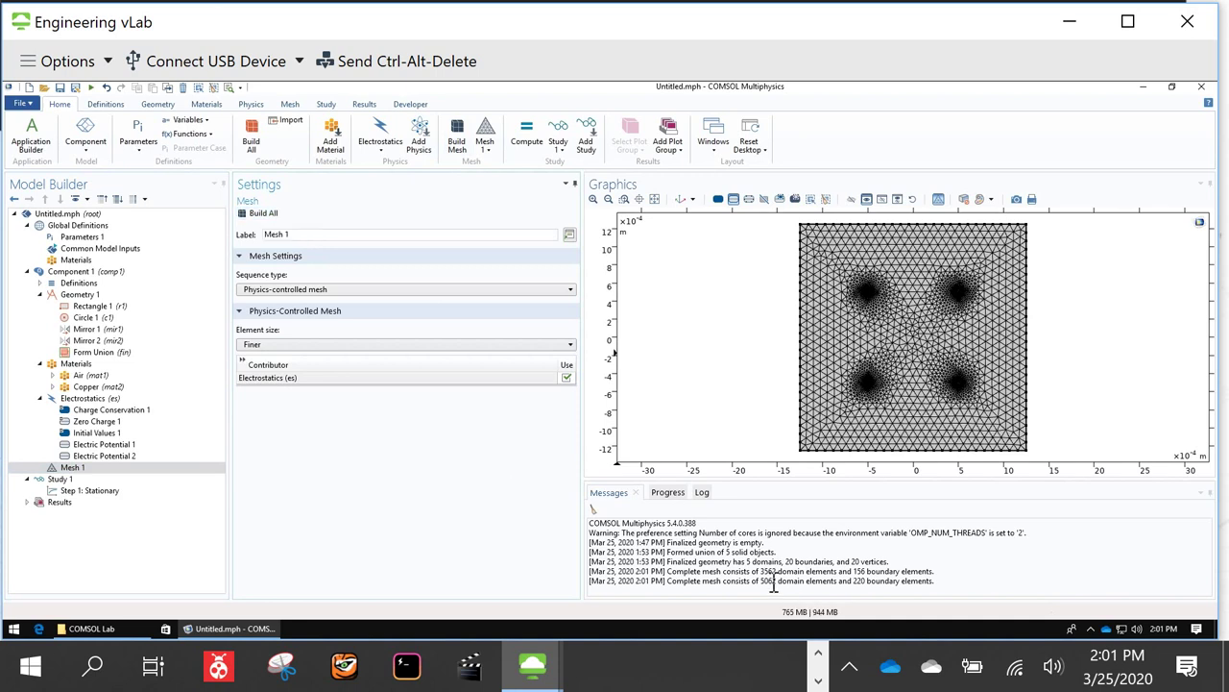
{"action": "left_click_drag", "start_coordinate": [766, 575], "coordinate": [813, 574]}
{"action": "left_click", "coordinate": [774, 582]}
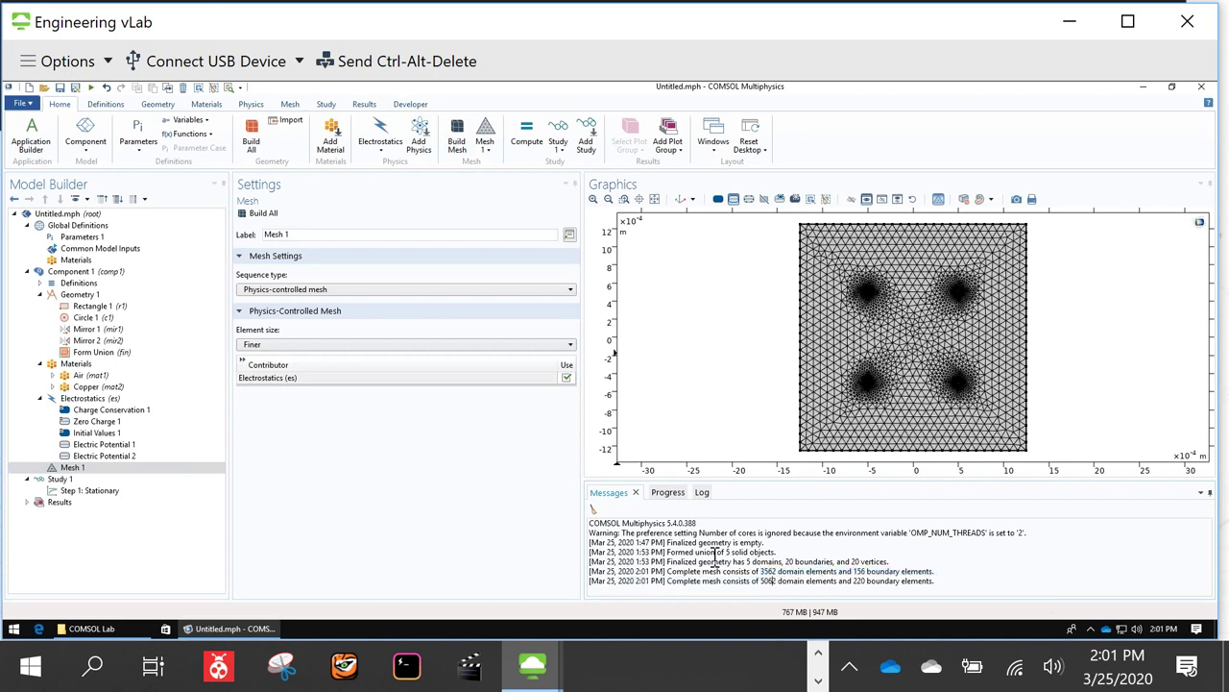
Step: Try building the mesh with the Extra fine element size and rebuild it with the Finer size
{"action": "left_click", "coordinate": [298, 346]}
{"action": "left_click", "coordinate": [296, 369]}
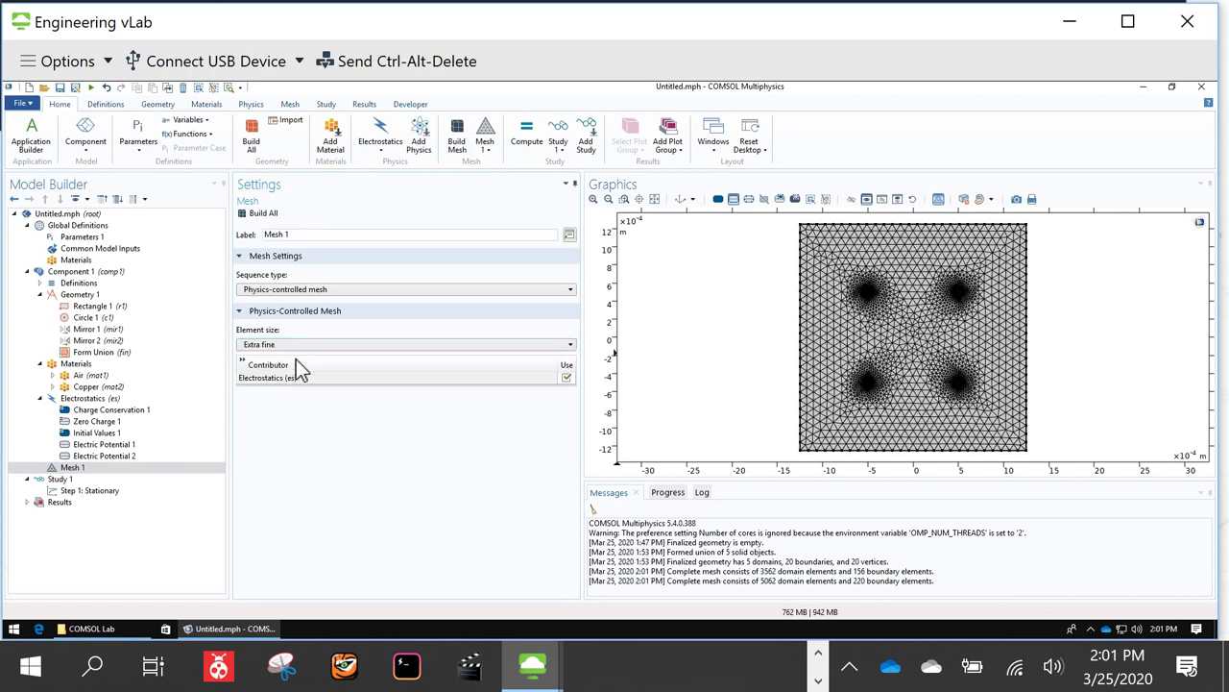
{"action": "left_click", "coordinate": [264, 214]}
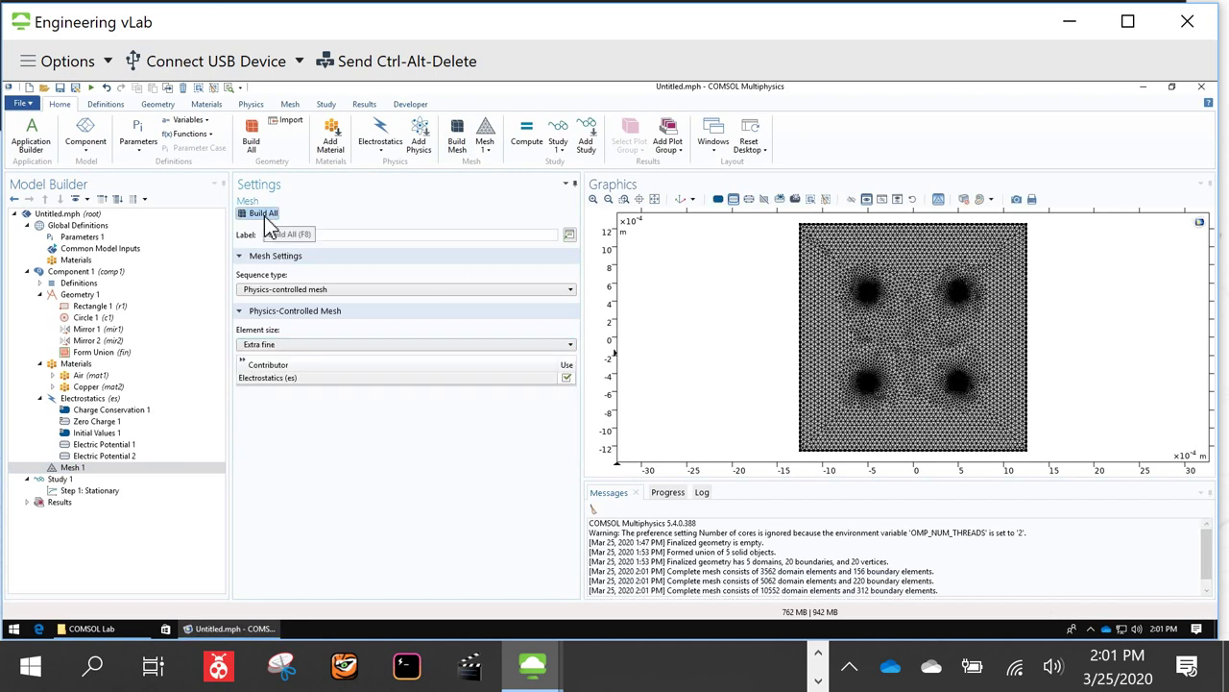
{"action": "left_click", "coordinate": [295, 346]}
{"action": "left_click", "coordinate": [286, 382]}
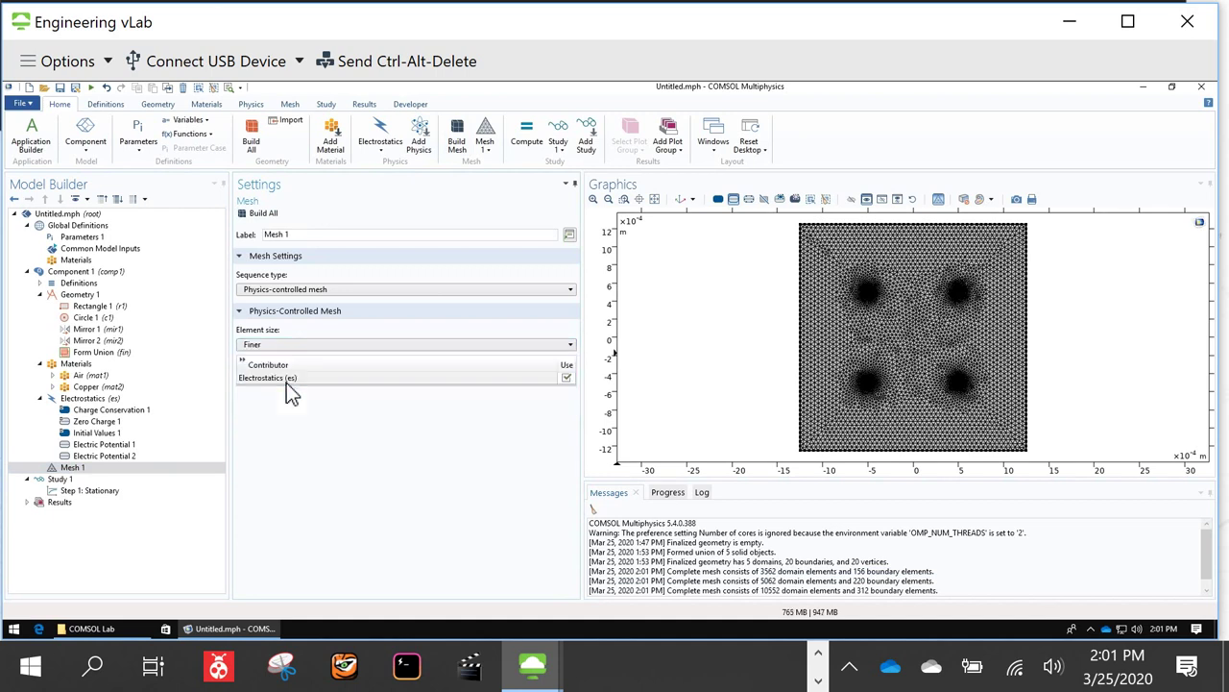
{"action": "left_click", "coordinate": [271, 215]}
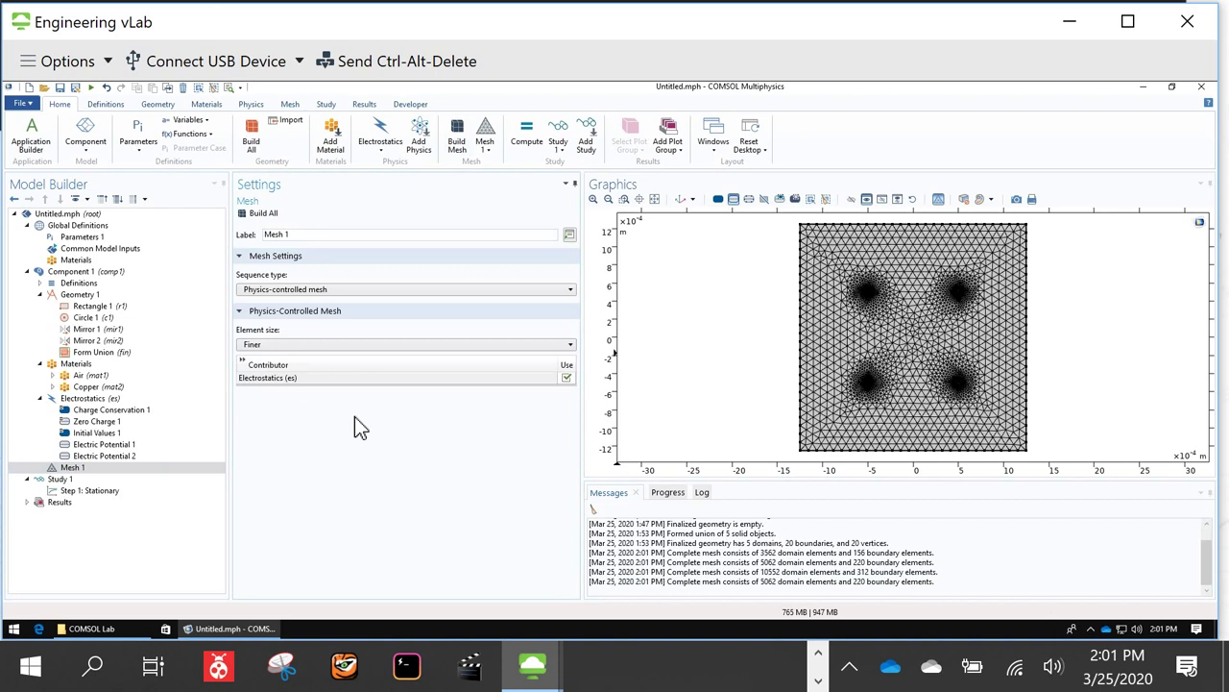
Step: Compute the stationary study for the Electrostatics physics
{"action": "left_click", "coordinate": [323, 344]}
{"action": "left_click", "coordinate": [322, 343]}
{"action": "left_click", "coordinate": [61, 480]}
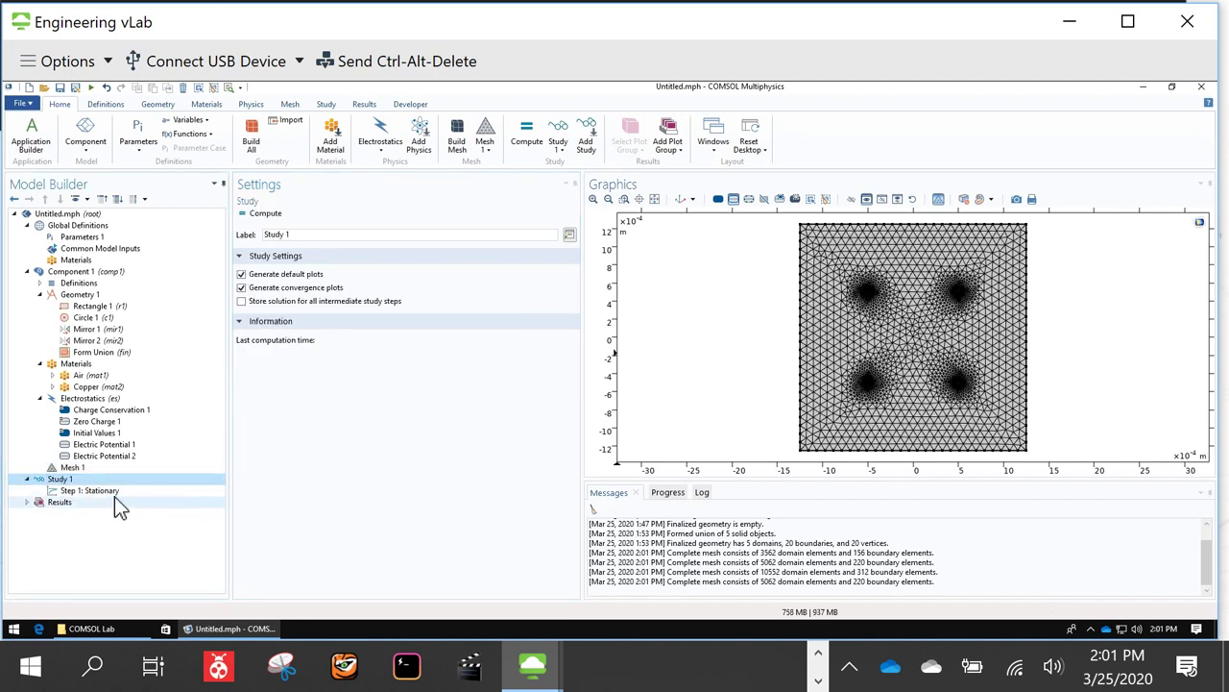
{"action": "left_click", "coordinate": [100, 491]}
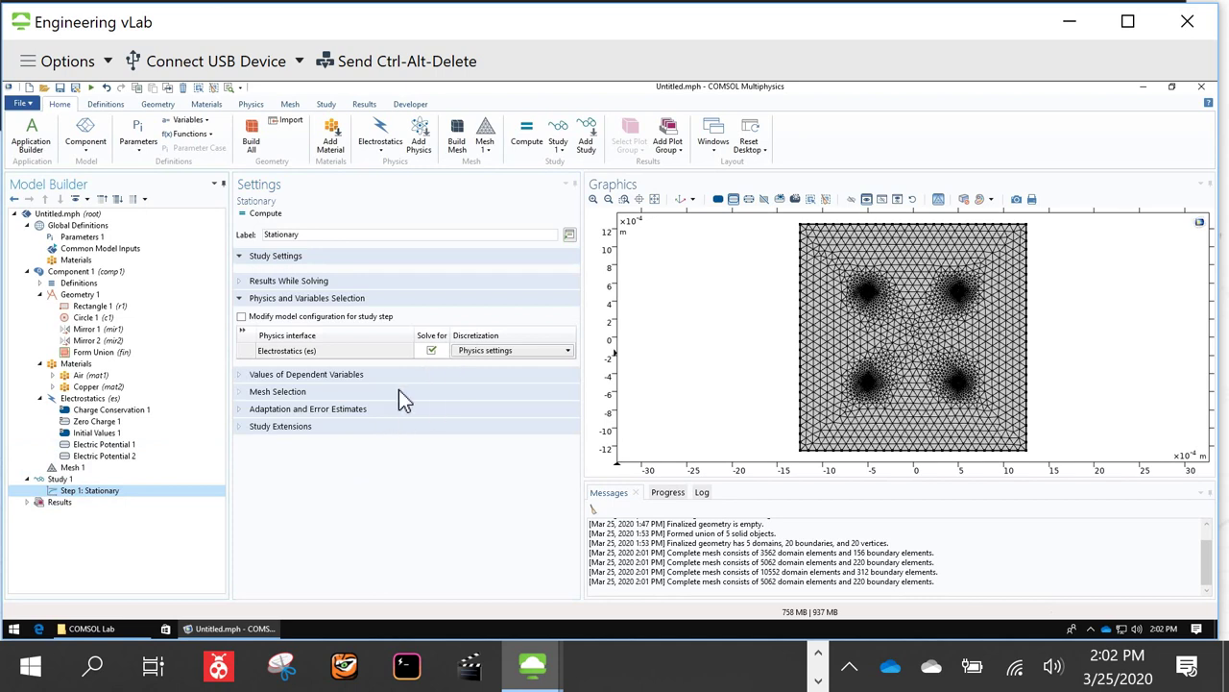
{"action": "left_click", "coordinate": [528, 139]}
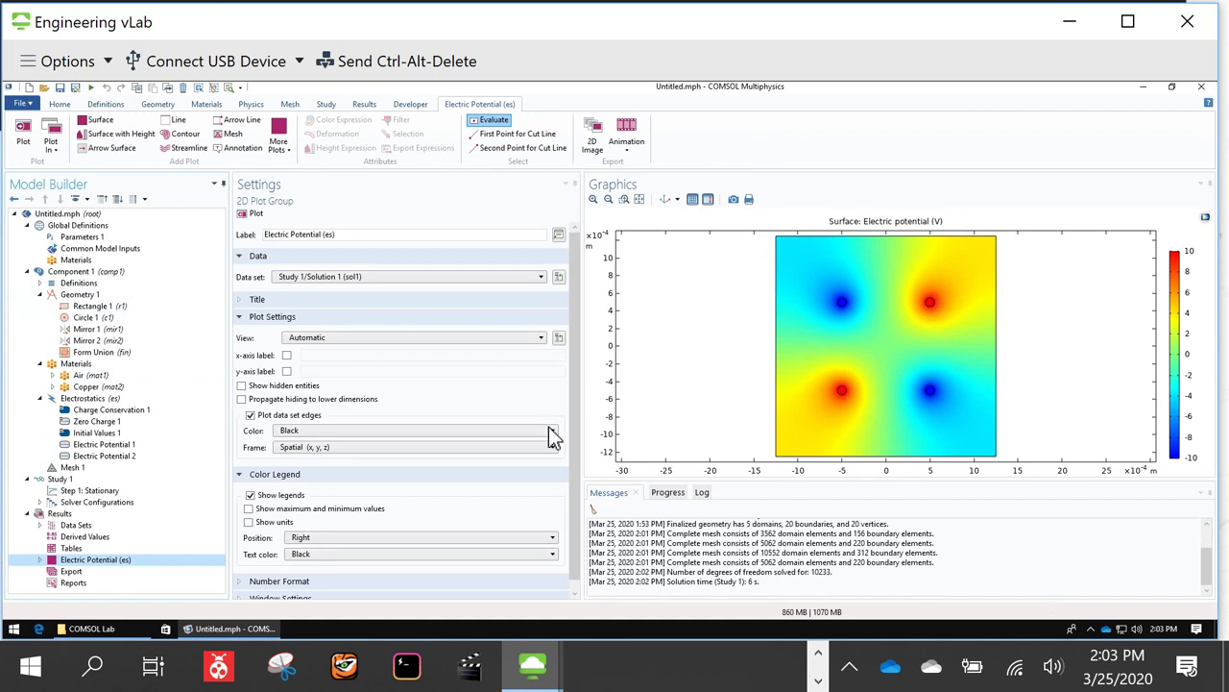
Step: Examine the study's solution data set, the Electric Potential plot group and the settings of its surface plot
{"action": "left_click", "coordinate": [39, 559]}
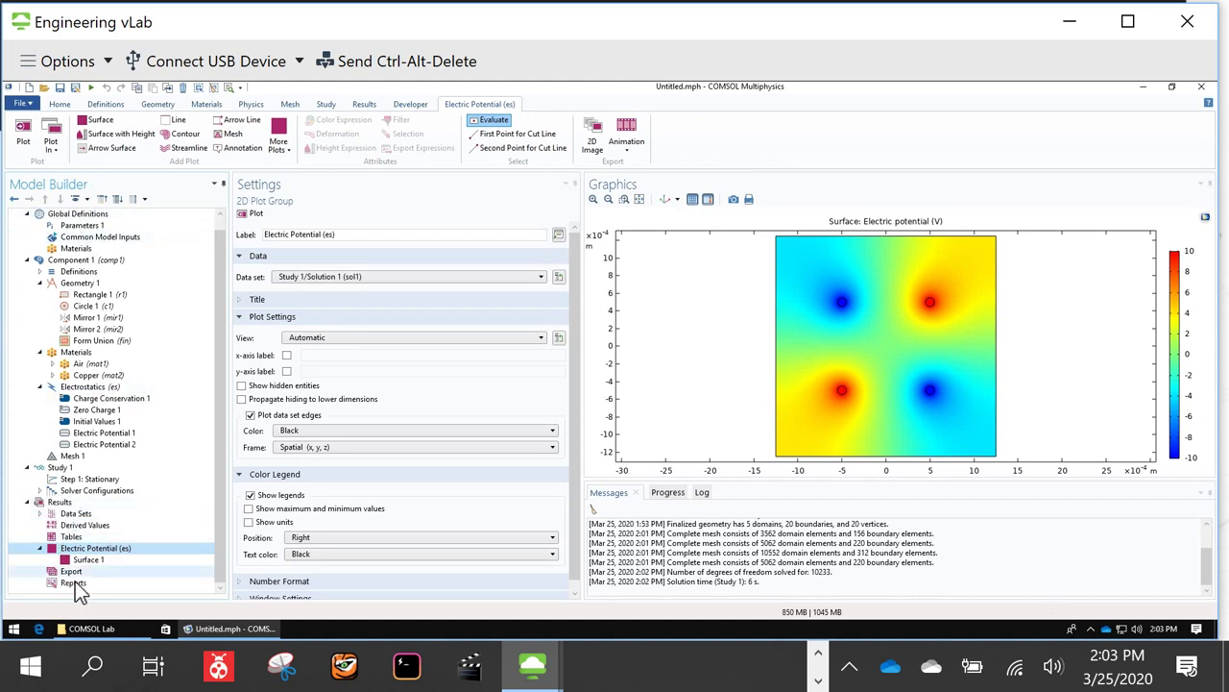
{"action": "left_click", "coordinate": [73, 516]}
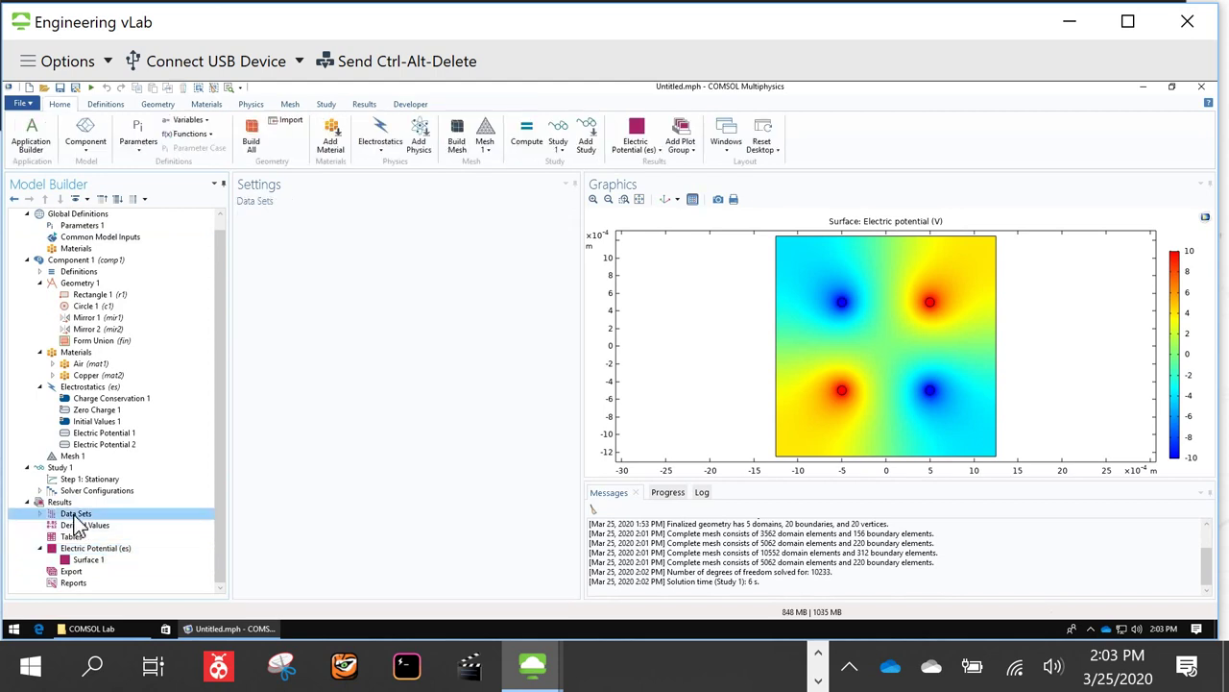
{"action": "left_click", "coordinate": [39, 513]}
{"action": "left_click", "coordinate": [99, 525]}
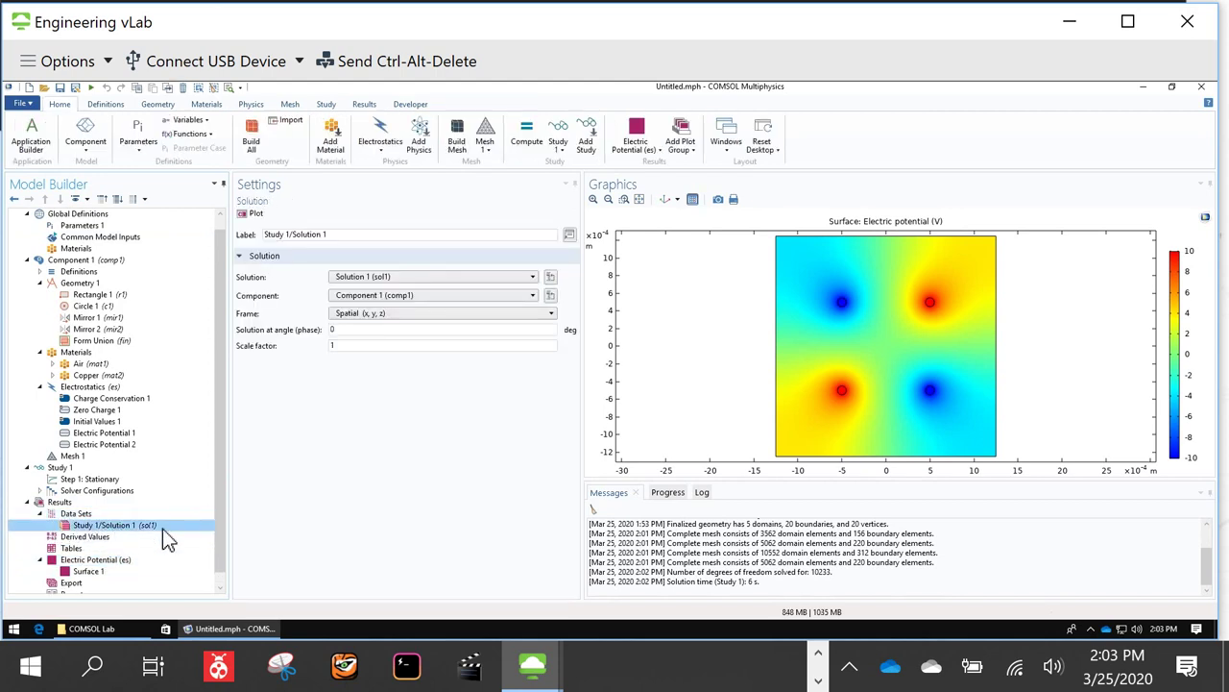
{"action": "scroll", "coordinate": [162, 528], "scroll_direction": "down", "scroll_amount": 1}
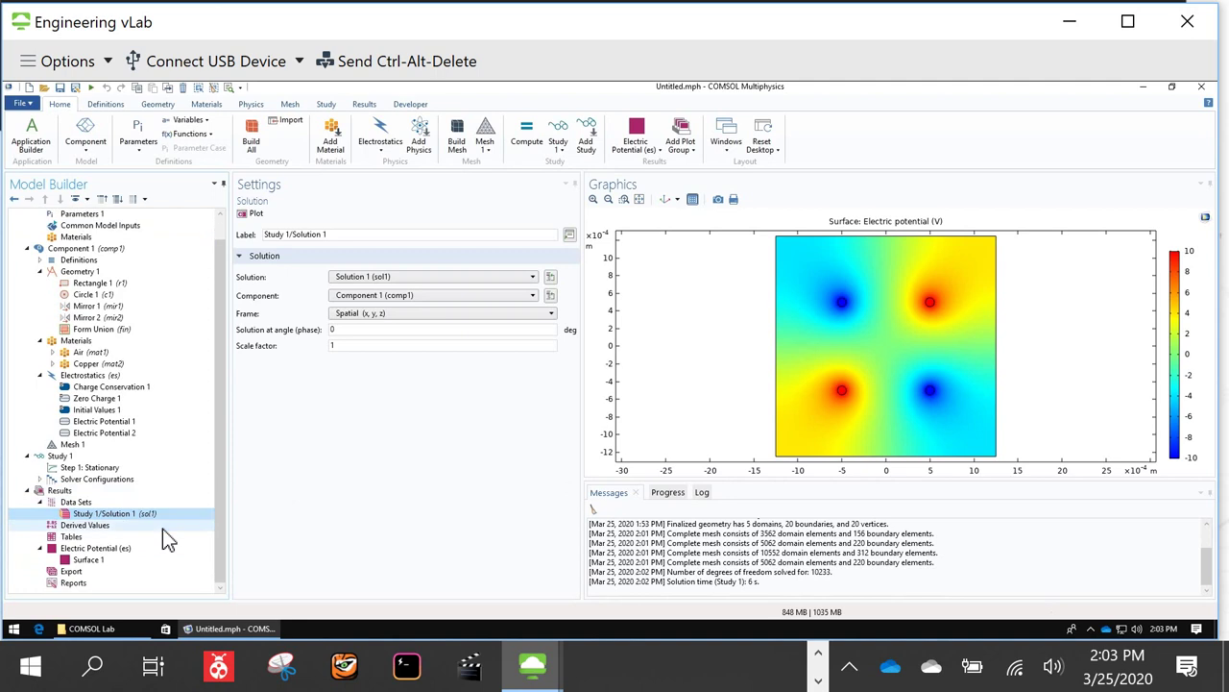
{"action": "left_click", "coordinate": [89, 550]}
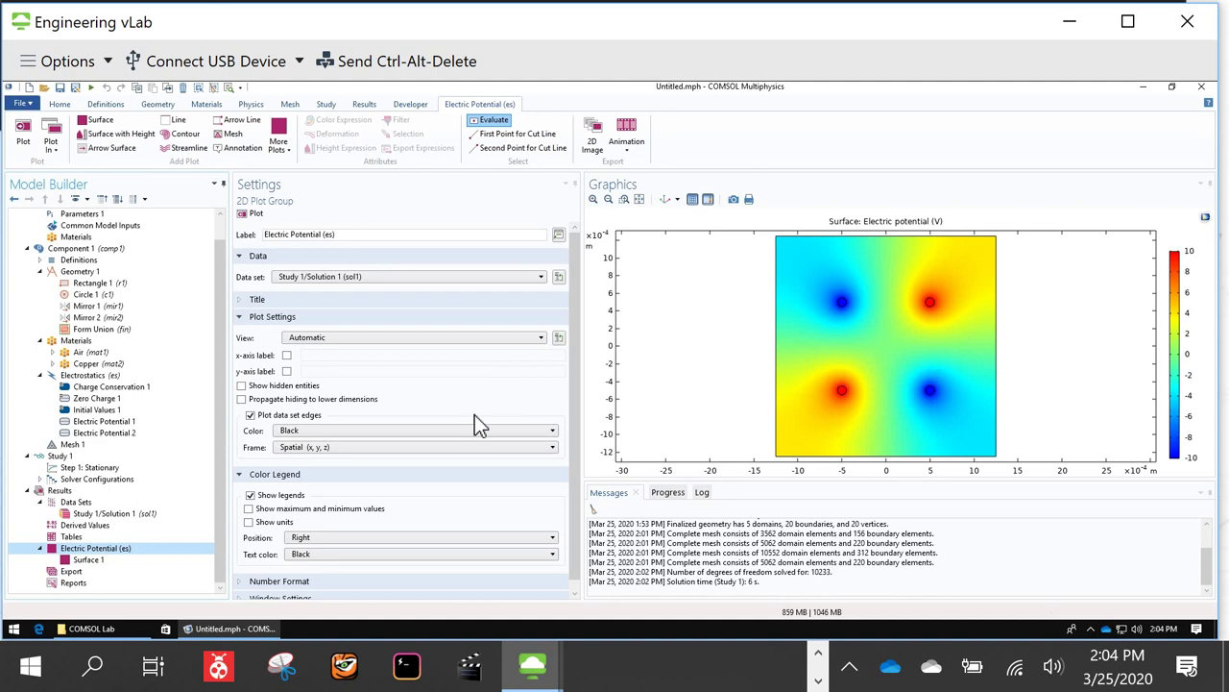
{"action": "left_click", "coordinate": [103, 562]}
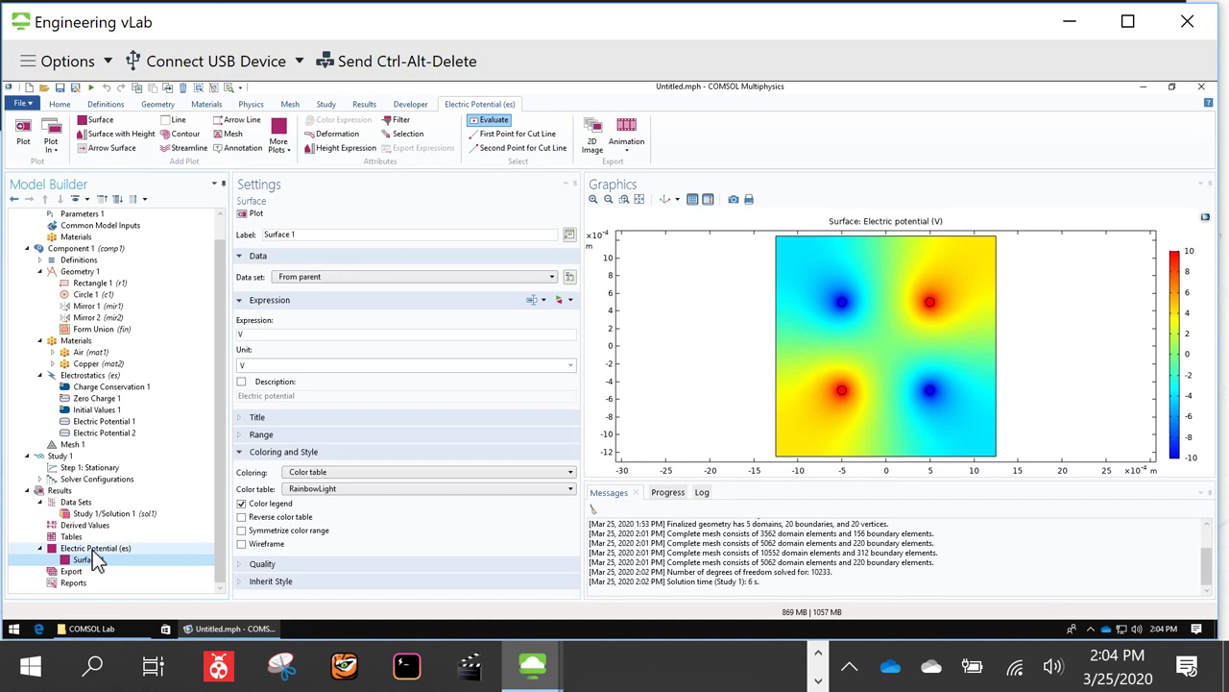
Step: Delete the Electric Potential (es) plot group and add a new 2D plot group to the results
{"action": "right_click", "coordinate": [93, 550]}
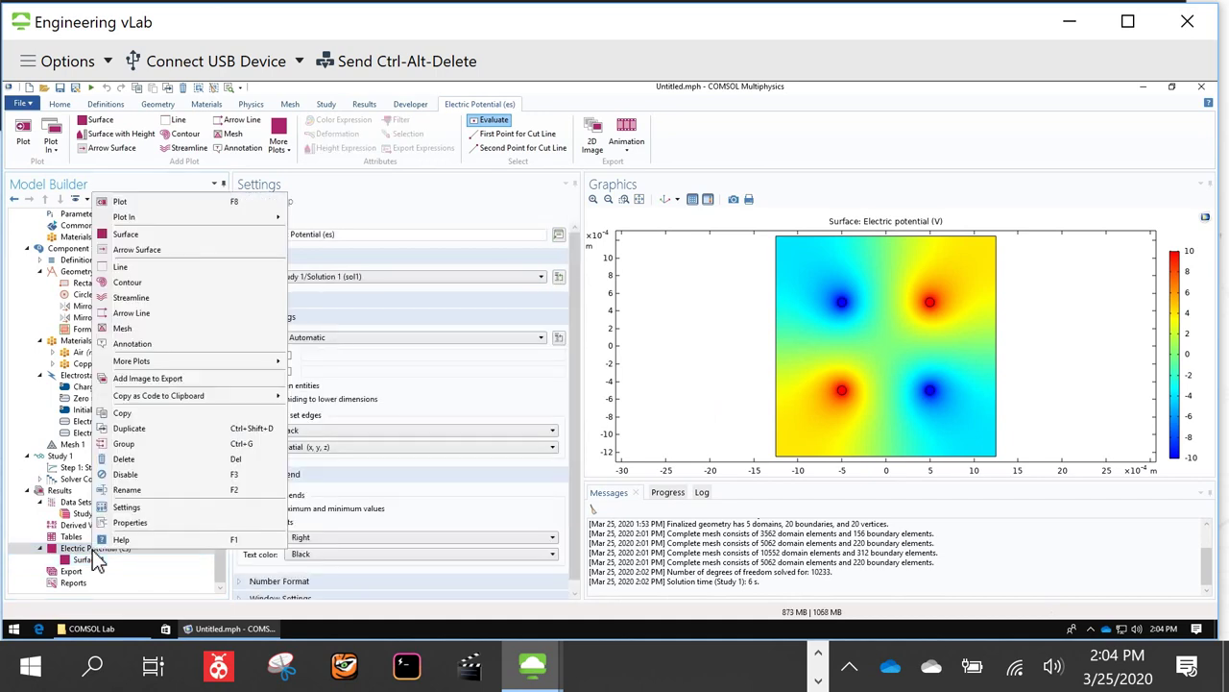
{"action": "left_click", "coordinate": [156, 460]}
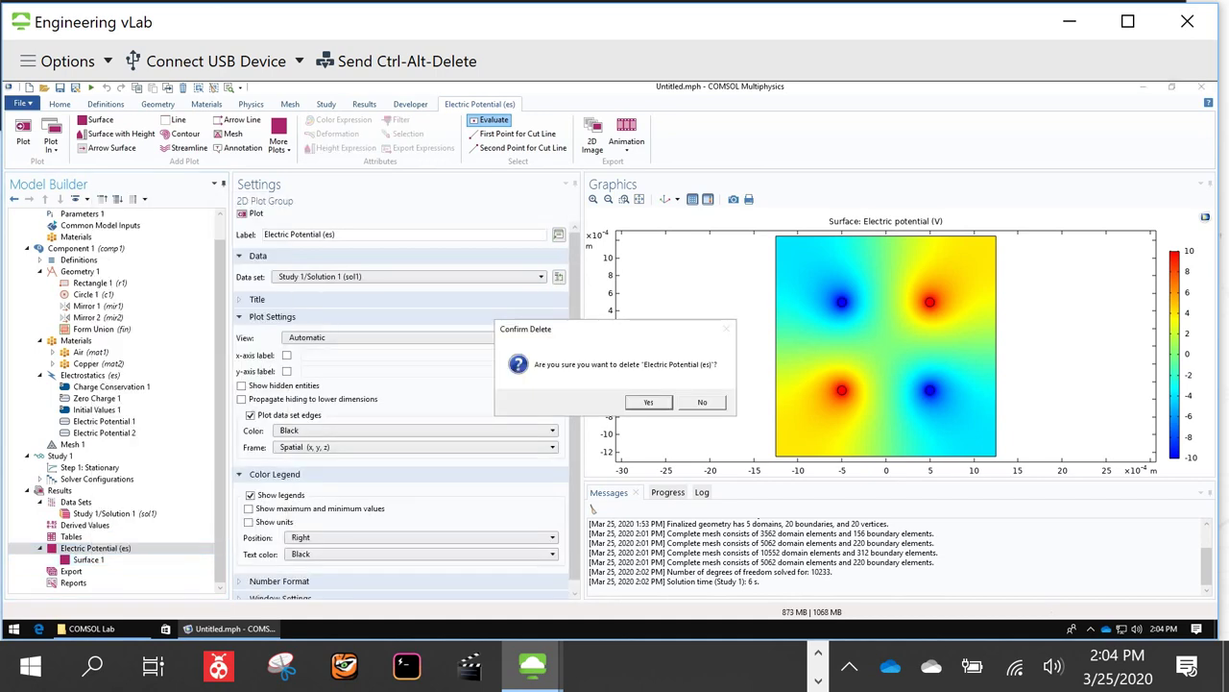
{"action": "left_click", "coordinate": [646, 402]}
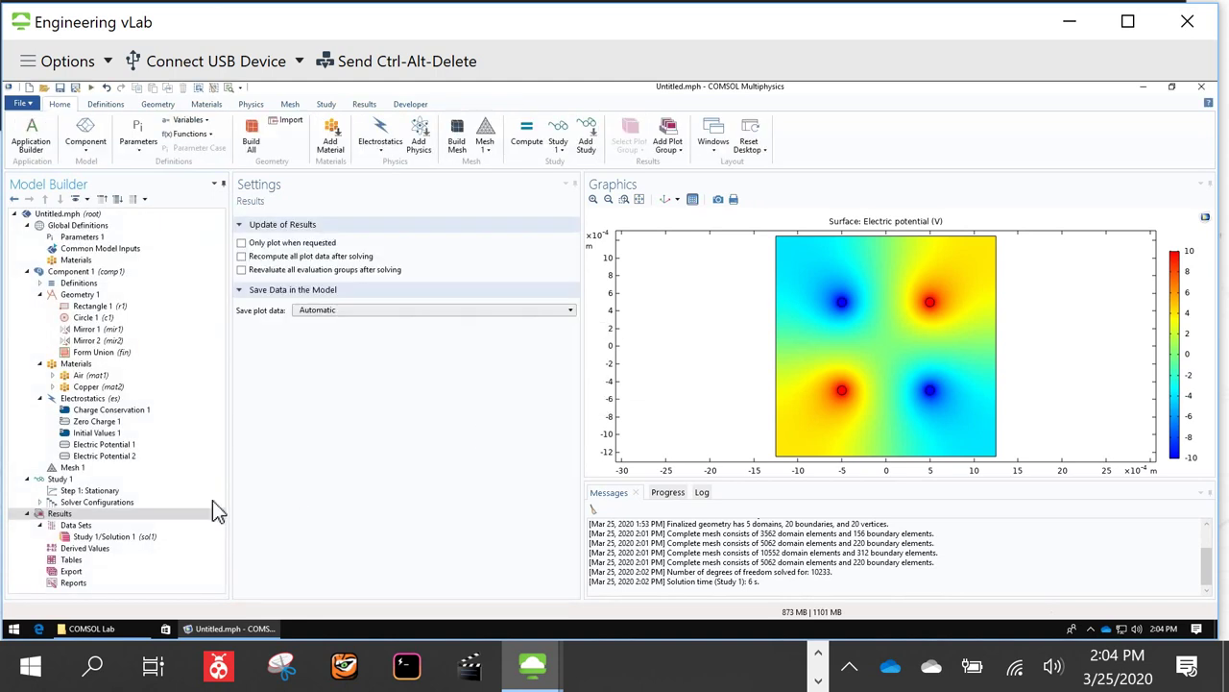
{"action": "left_click", "coordinate": [54, 515]}
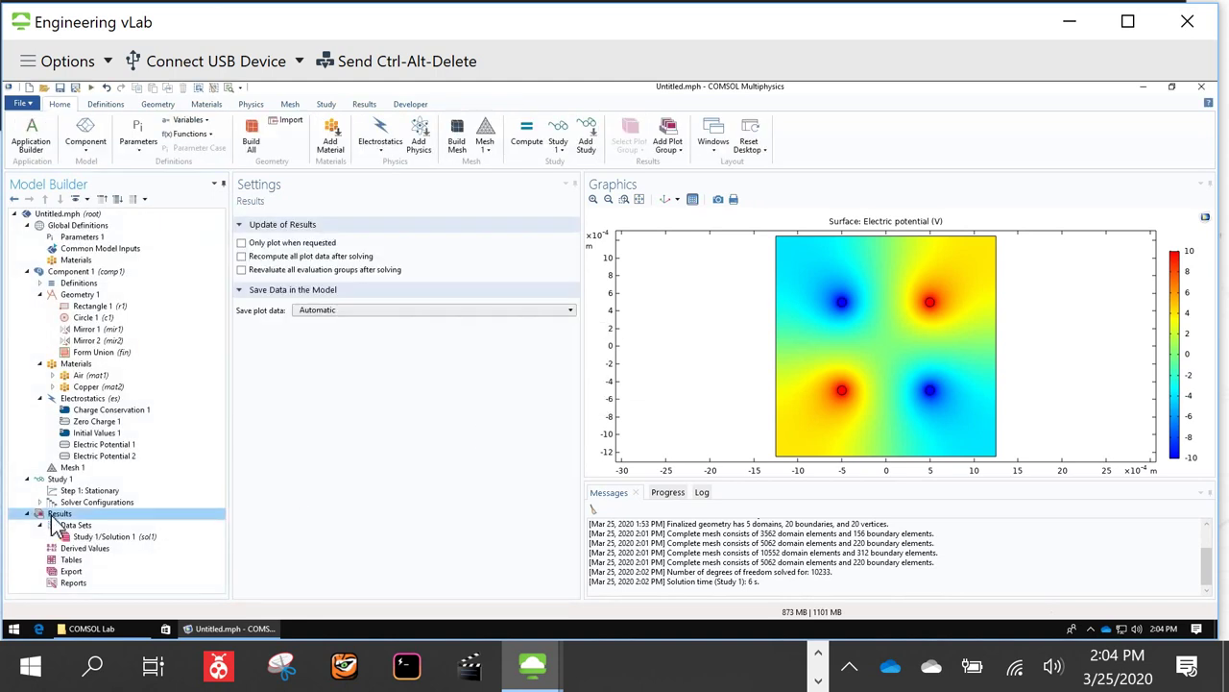
{"action": "right_click", "coordinate": [53, 517]}
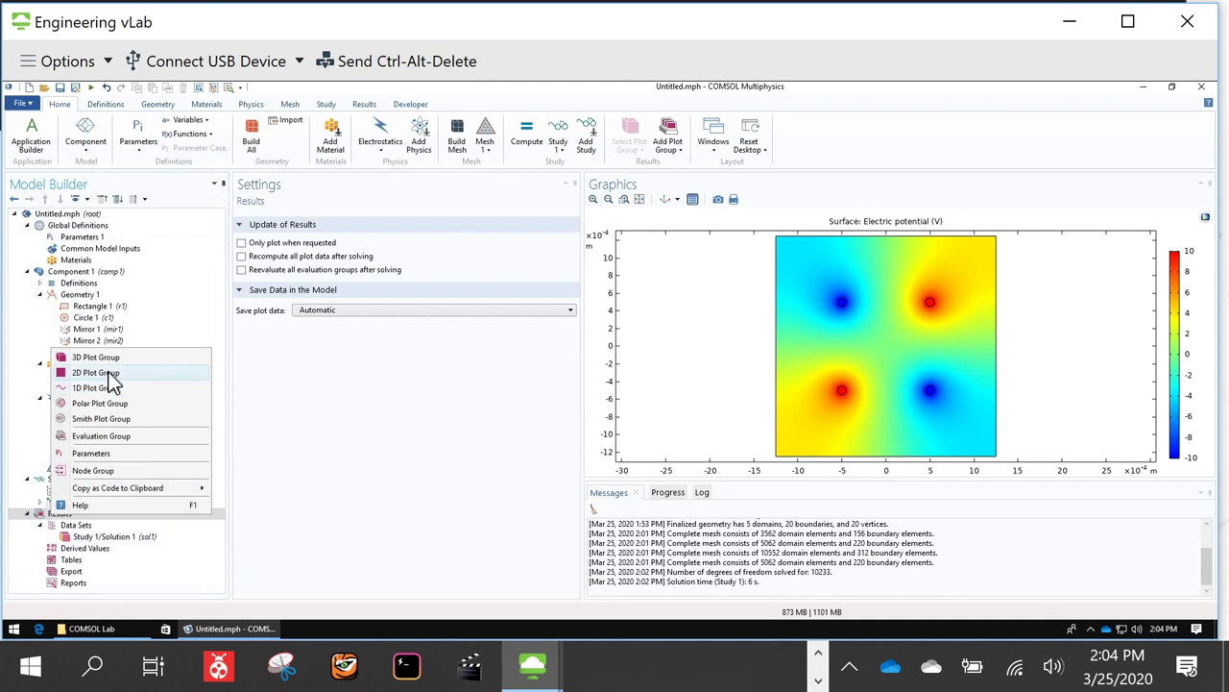
{"action": "left_click", "coordinate": [96, 373]}
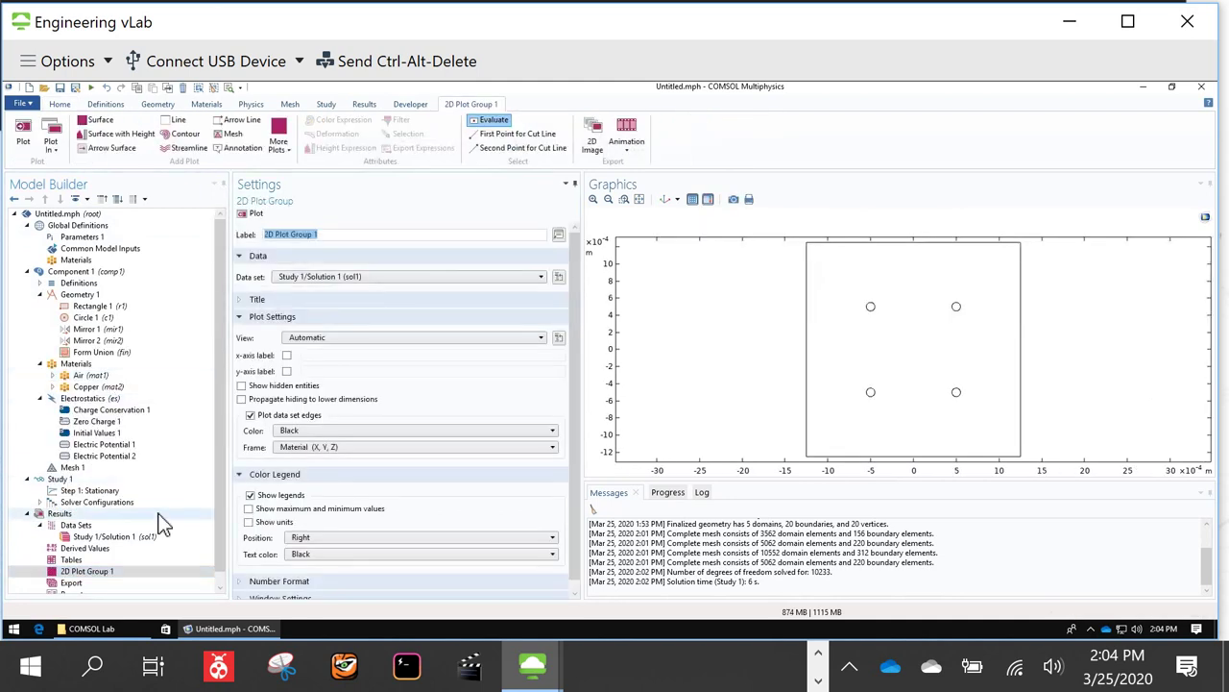
Step: Add a surface plot to the new 2D plot group and label it Potential
{"action": "scroll", "coordinate": [163, 523], "scroll_direction": "down", "scroll_amount": 1}
{"action": "left_click", "coordinate": [120, 561]}
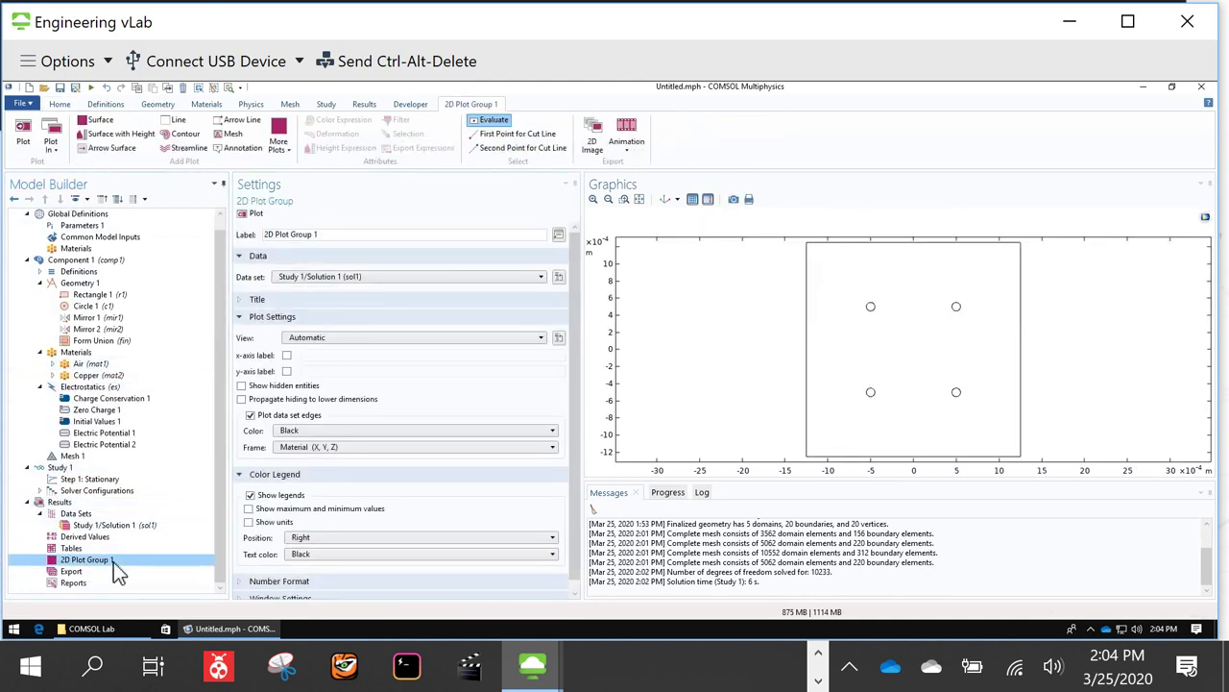
{"action": "right_click", "coordinate": [118, 572]}
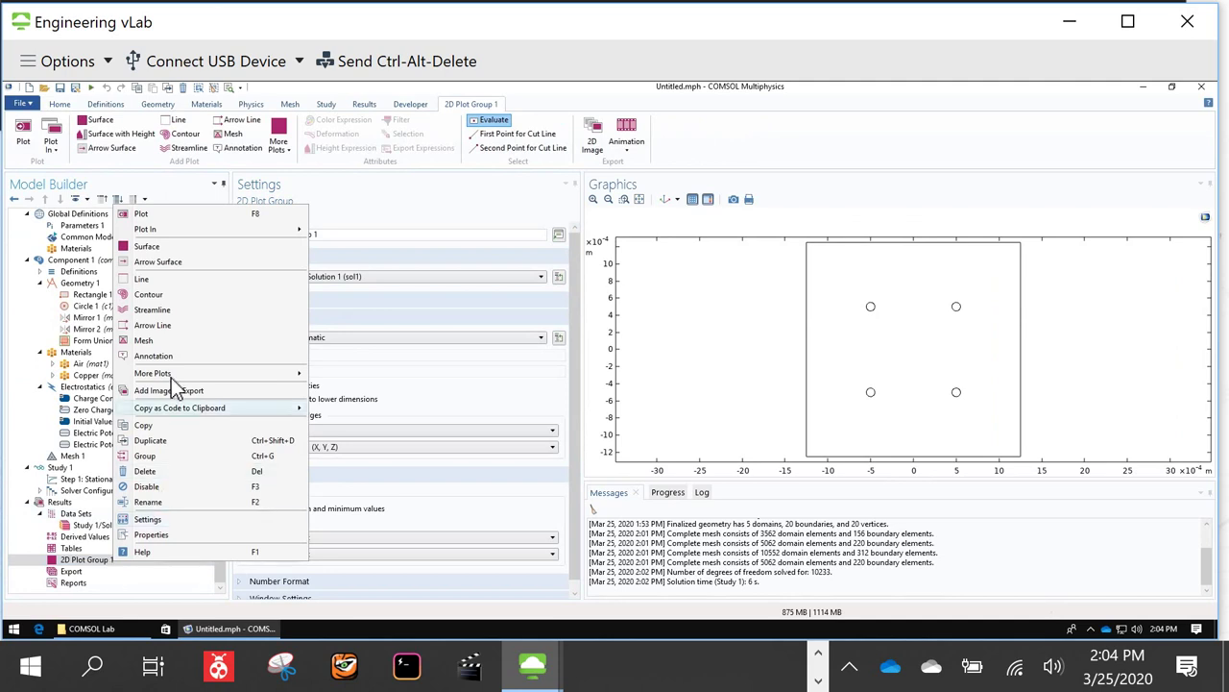
{"action": "left_click", "coordinate": [167, 246]}
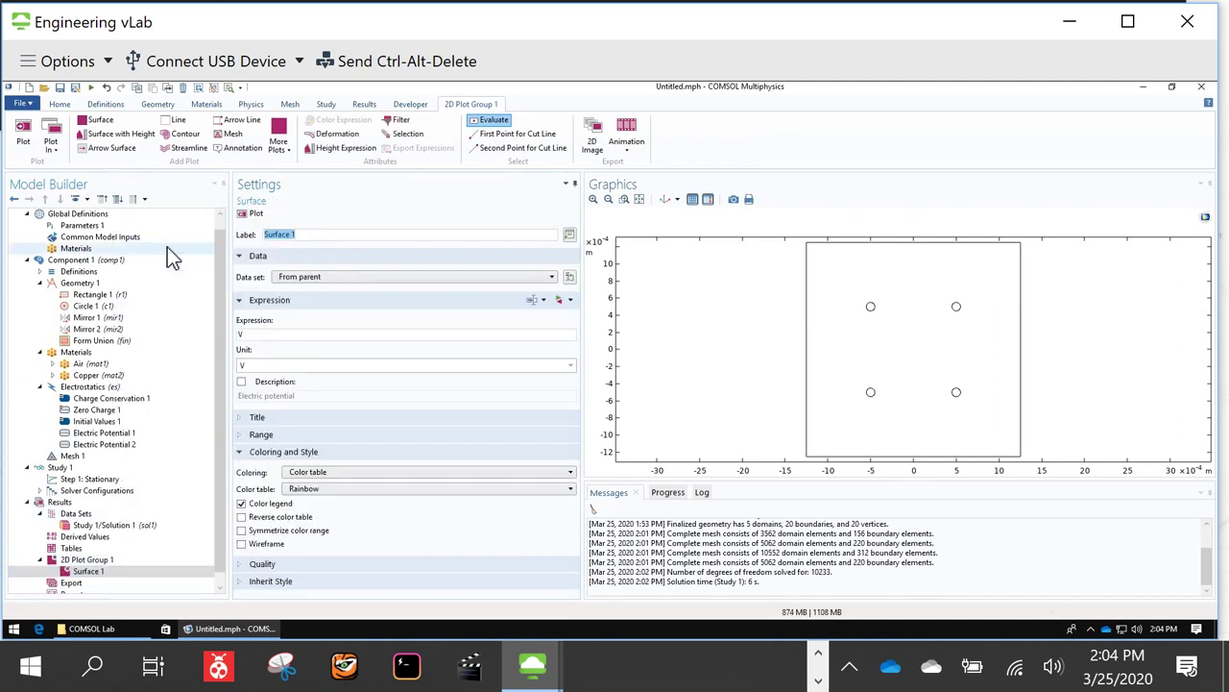
{"action": "left_click_drag", "start_coordinate": [306, 244], "coordinate": [263, 248]}
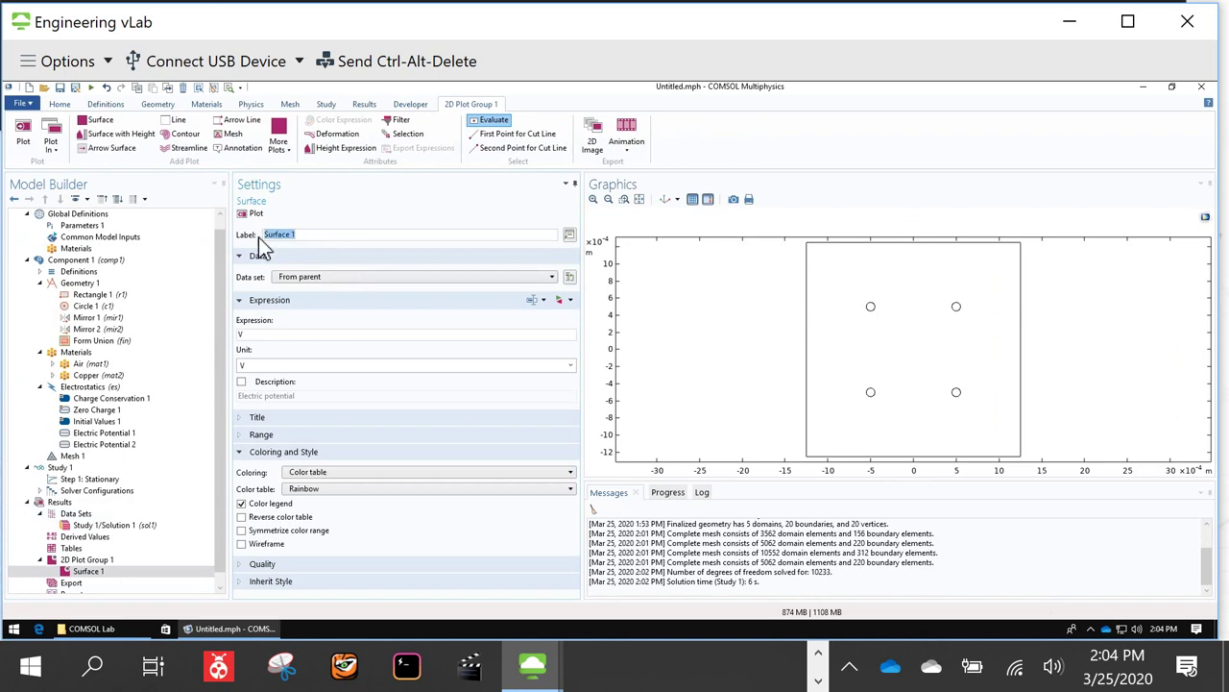
{"action": "type", "text": "Potential"}
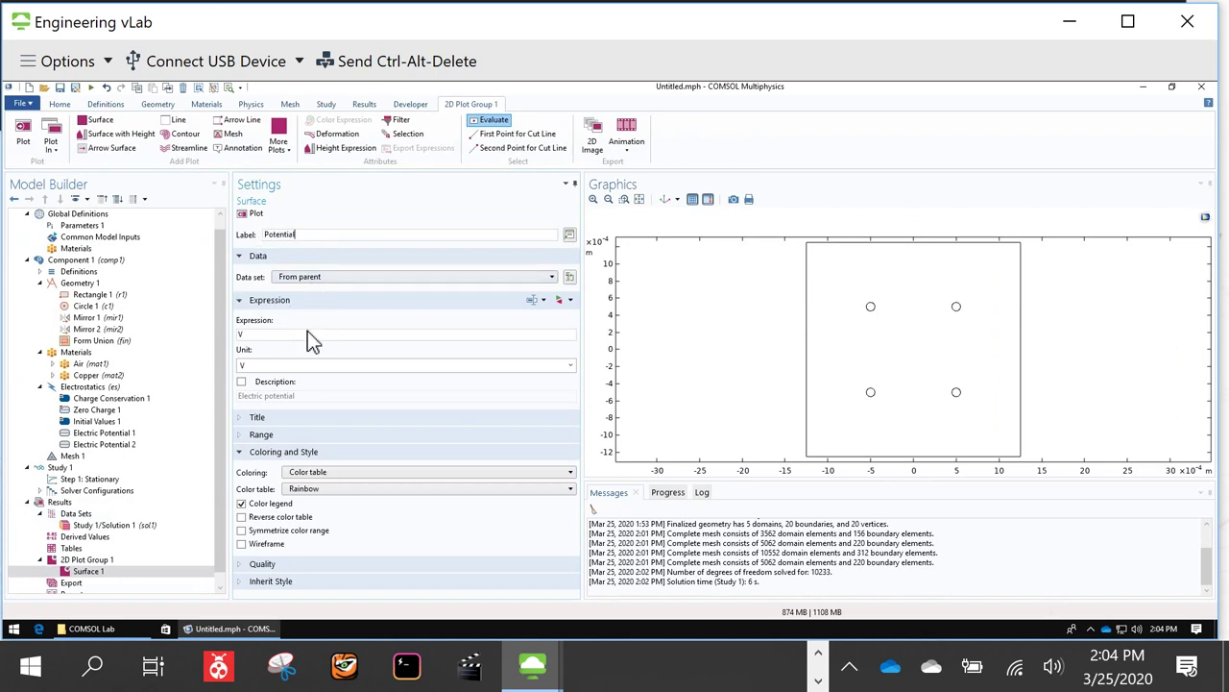
Step: Set the Potential surface expression to the electric field norm, es.normE, and plot it
{"action": "left_click", "coordinate": [272, 337]}
{"action": "left_click", "coordinate": [561, 304]}
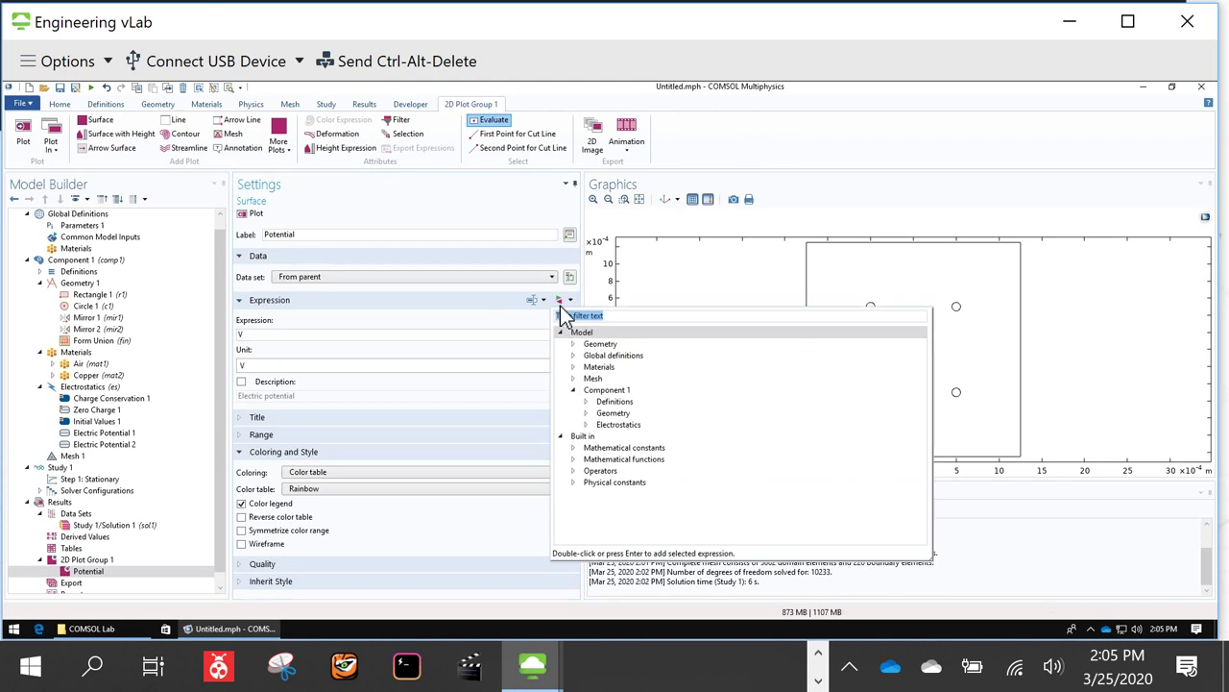
{"action": "left_click", "coordinate": [586, 423]}
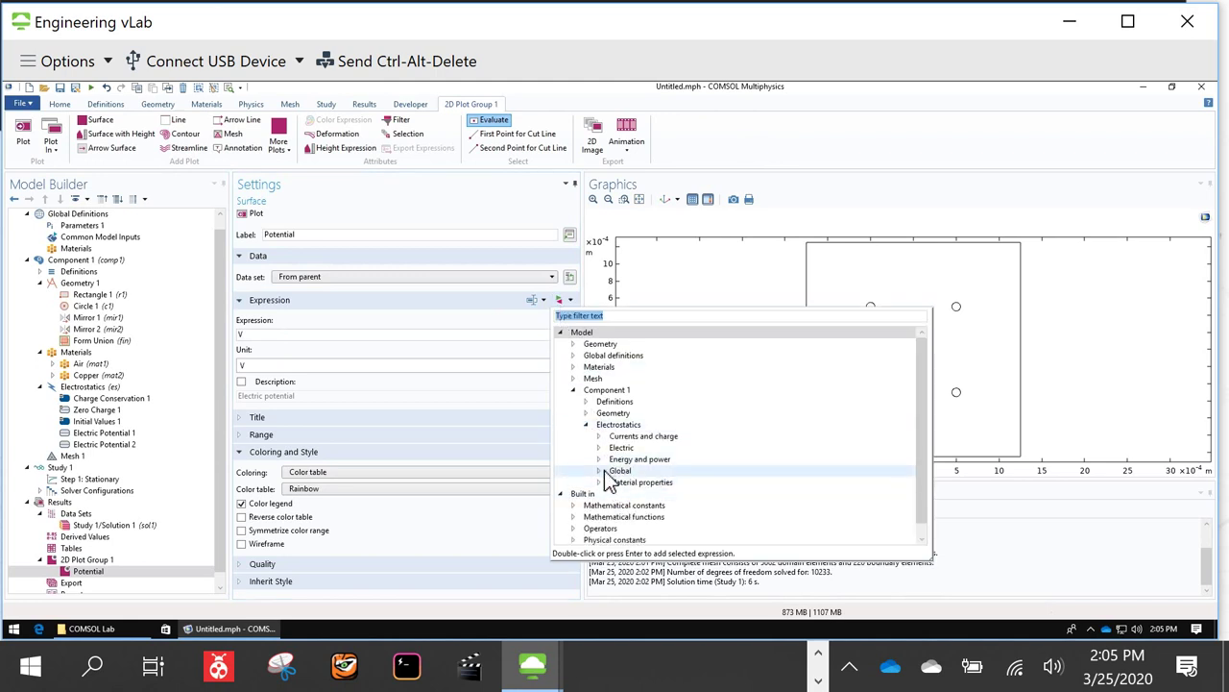
{"action": "left_click", "coordinate": [598, 448]}
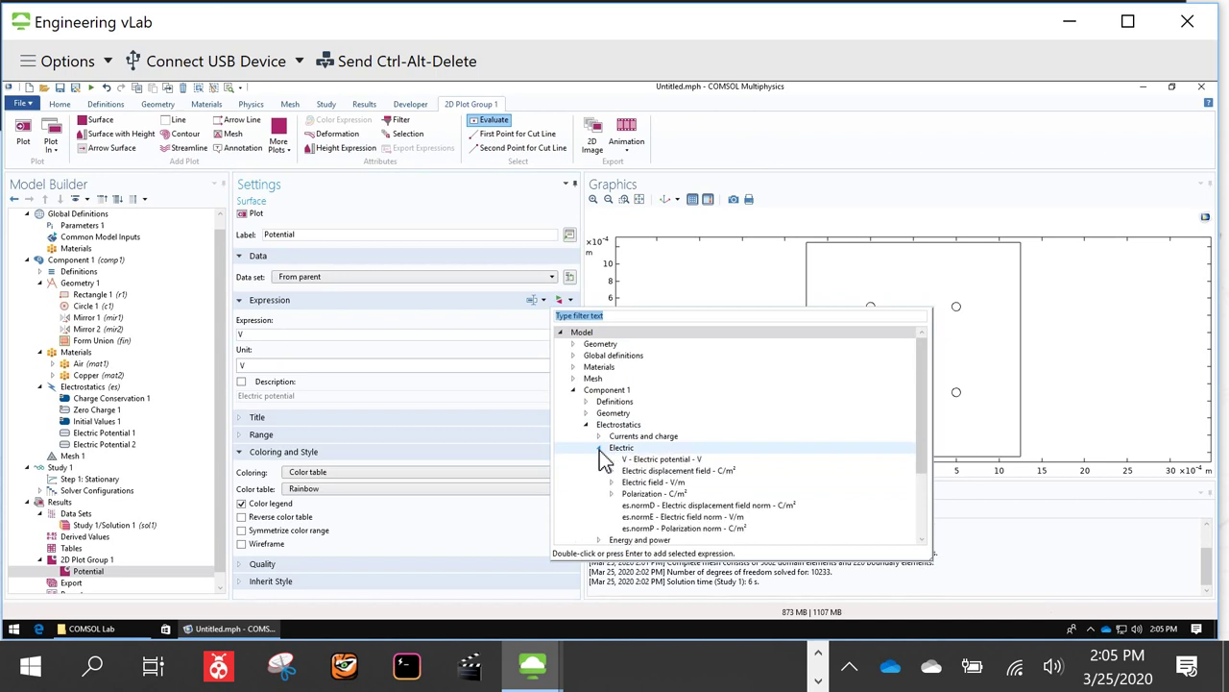
{"action": "double_click", "coordinate": [654, 519]}
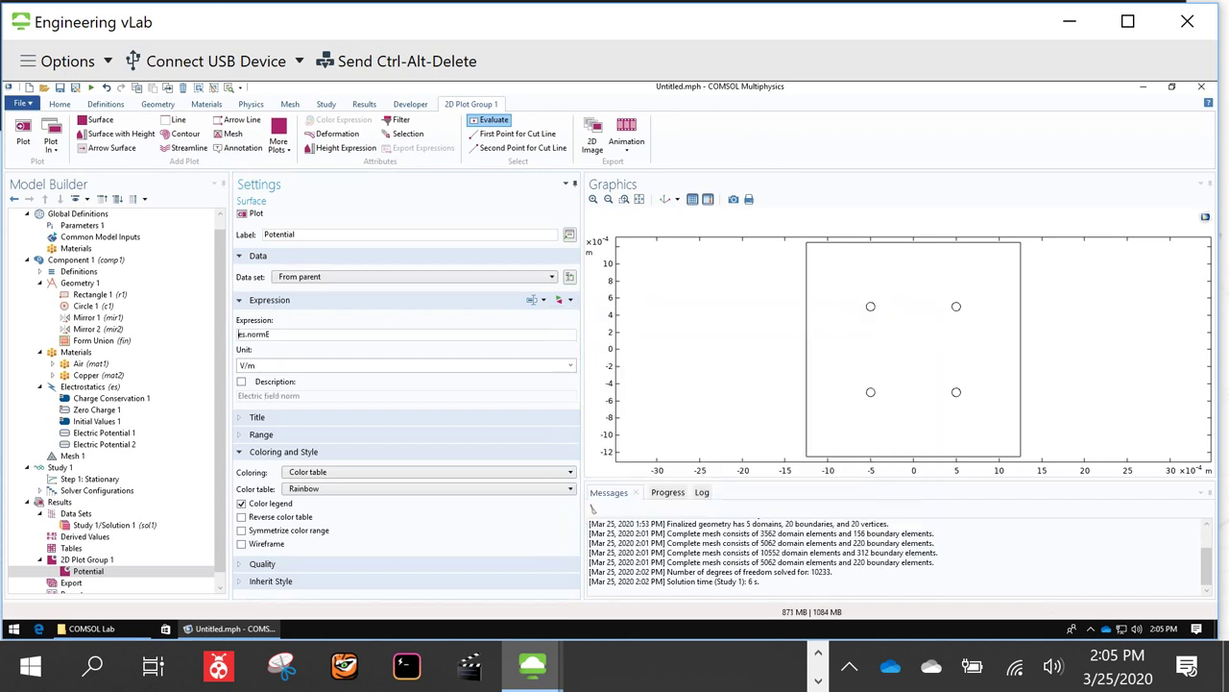
{"action": "left_click", "coordinate": [252, 215]}
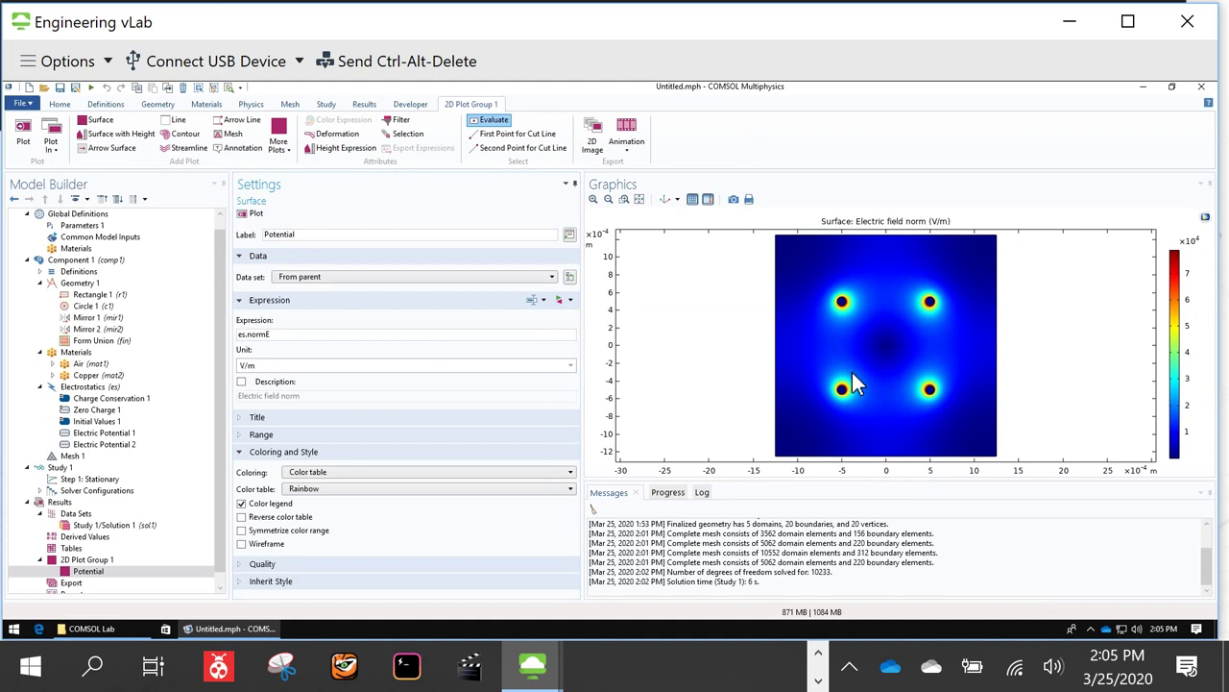
Step: Set the Potential surface expression to V and plot the electric potential
{"action": "left_click_drag", "start_coordinate": [315, 341], "coordinate": [241, 335]}
{"action": "type", "text": "V"}
{"action": "left_click", "coordinate": [255, 214]}
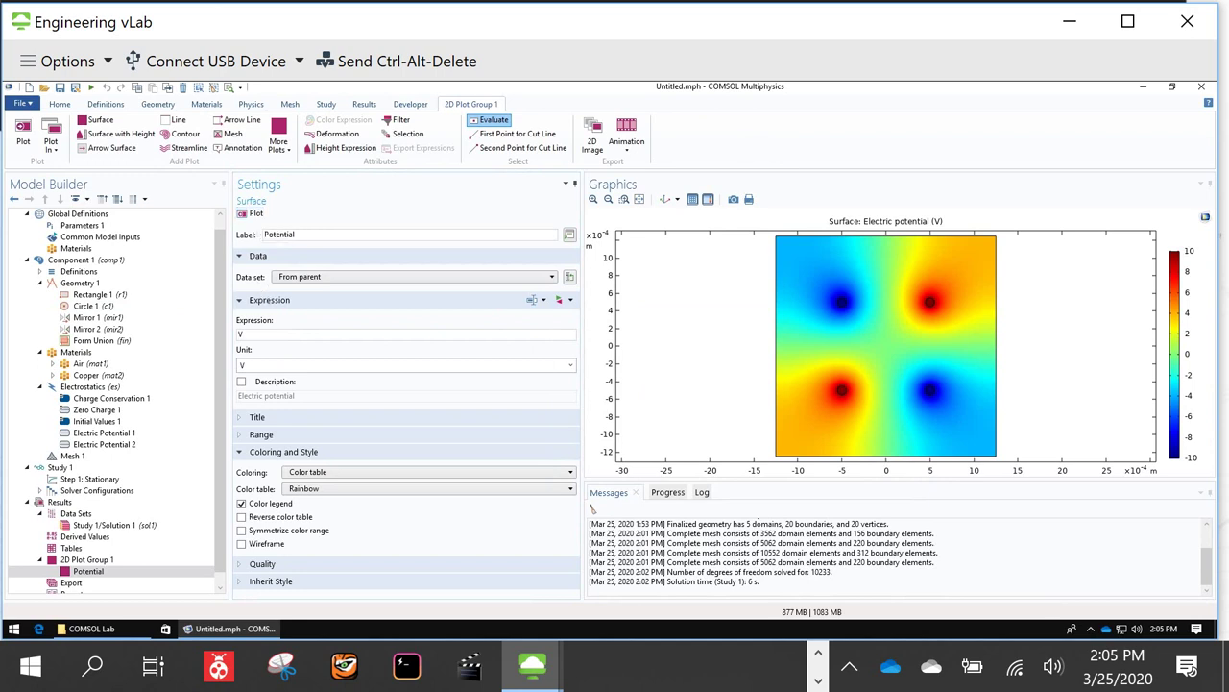
Step: Add an arrow surface plot to the 2D plot group and label it Electric Field
{"action": "scroll", "coordinate": [156, 539], "scroll_direction": "down", "scroll_amount": 1}
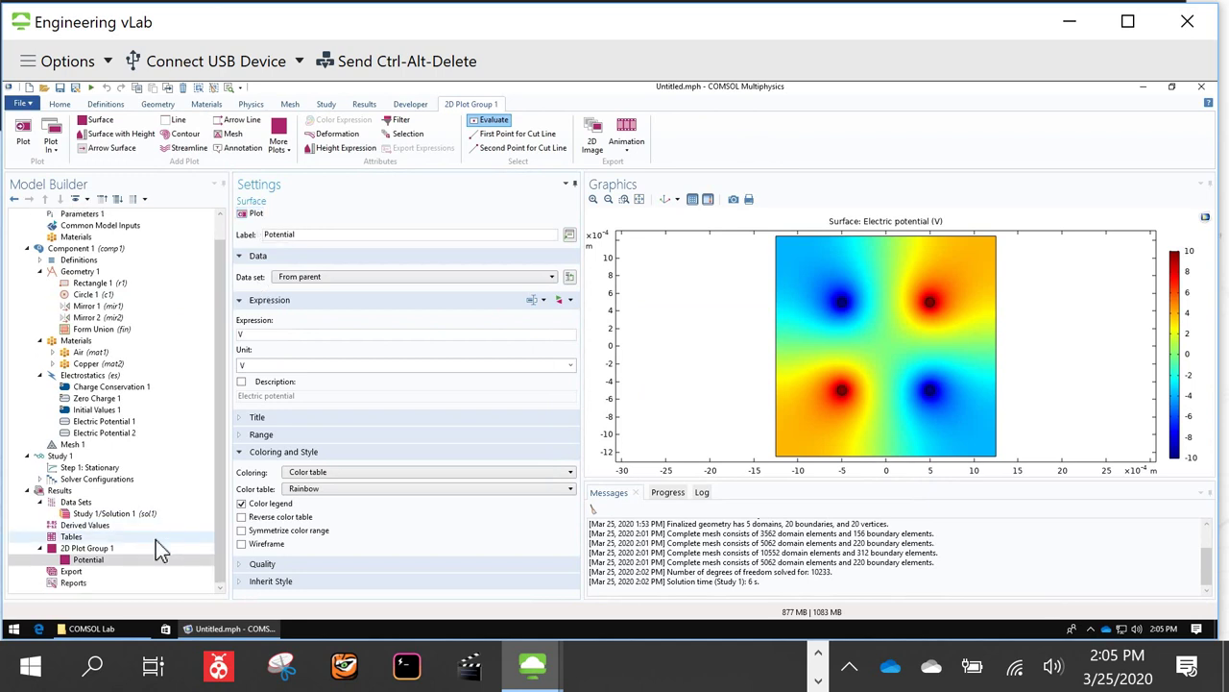
{"action": "right_click", "coordinate": [113, 550]}
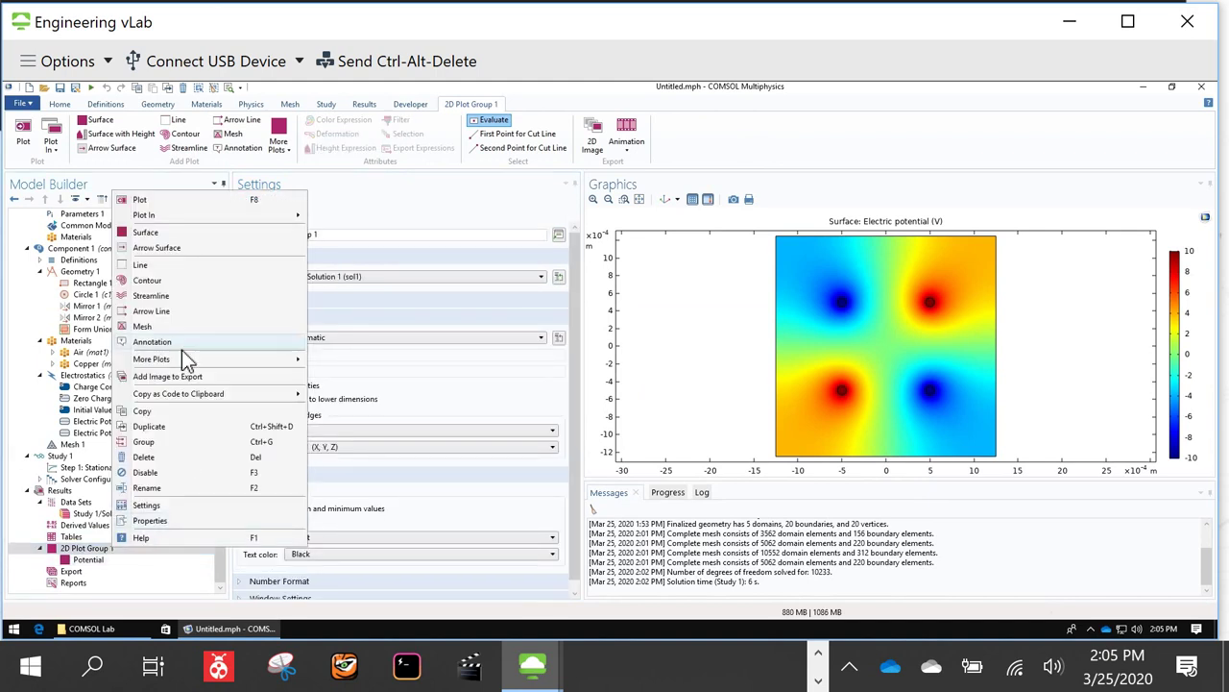
{"action": "left_click", "coordinate": [154, 249]}
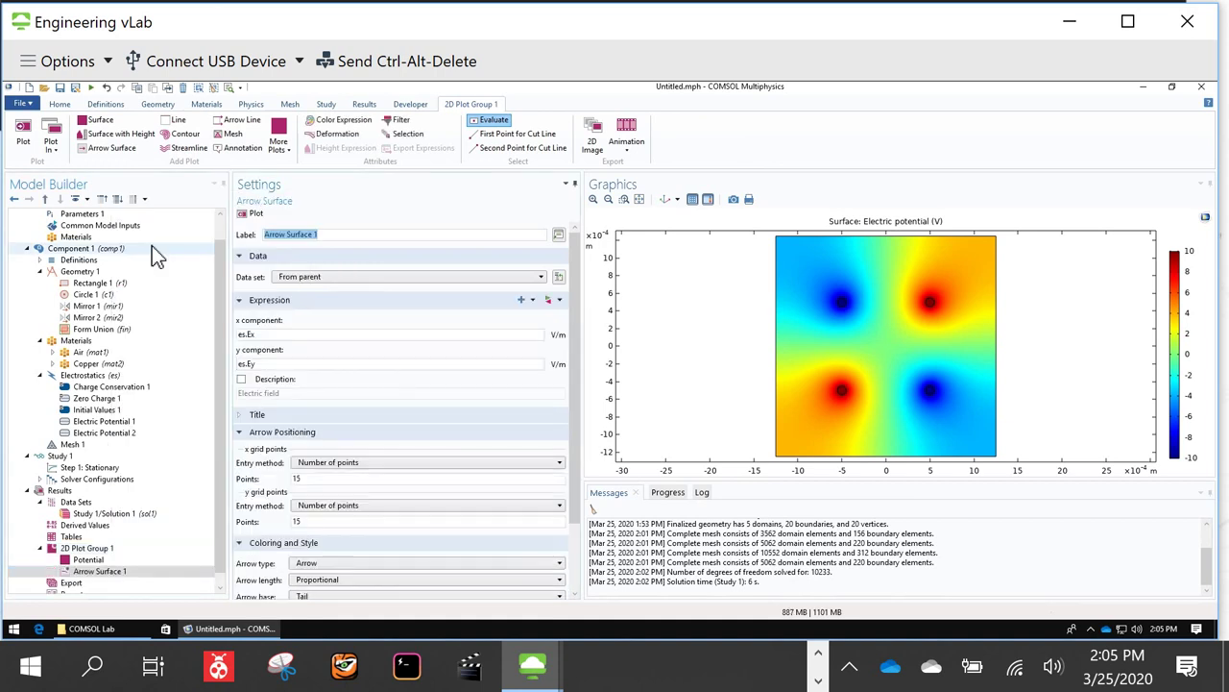
{"action": "left_click", "coordinate": [94, 571]}
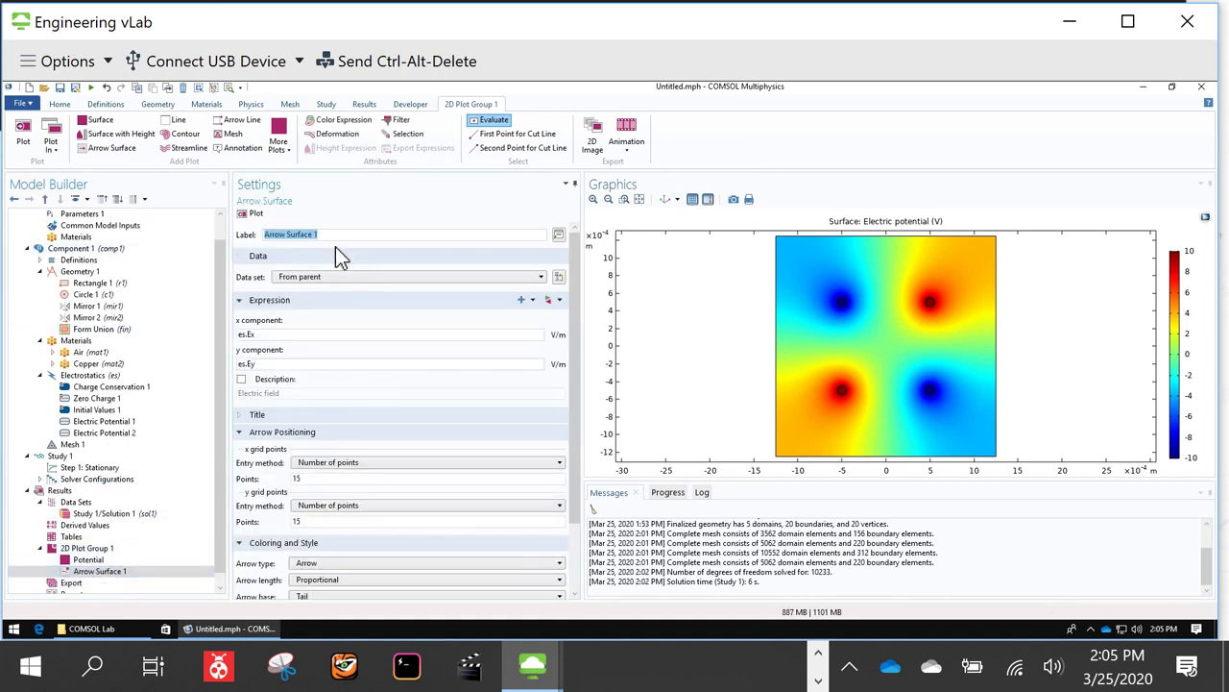
{"action": "type", "text": "Electr"}
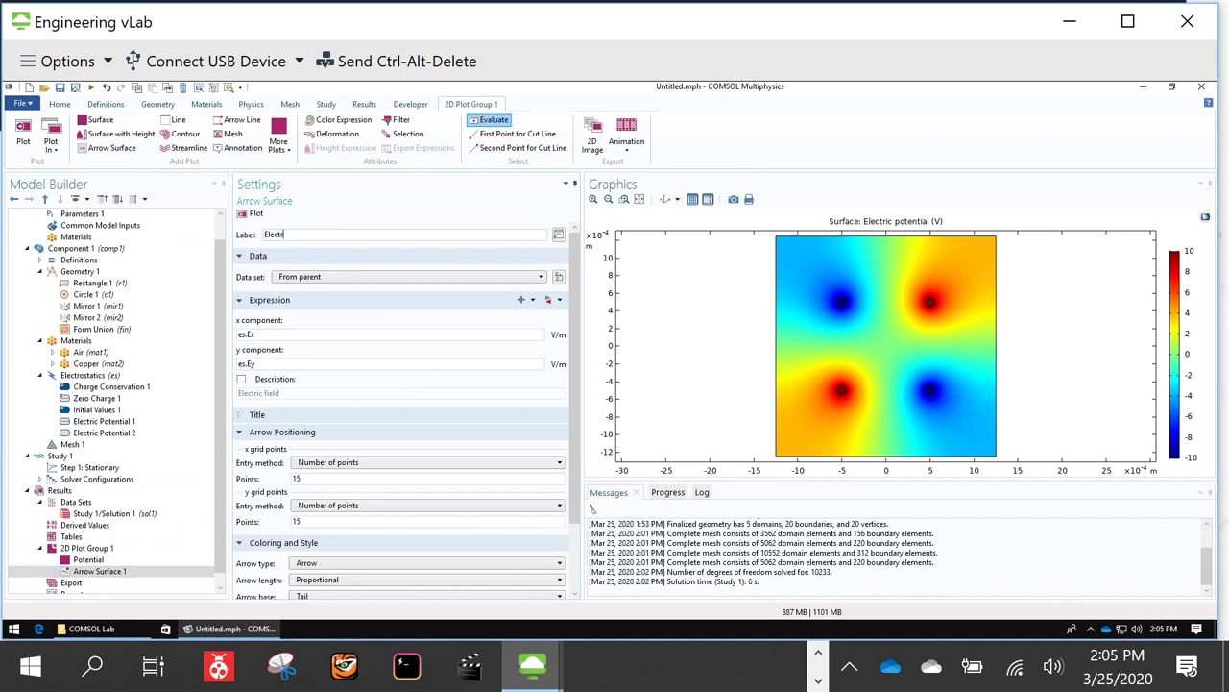
{"action": "type", "text": "ic Field"}
Step: Choose the electric field components es.Ex and es.Ey as the arrow expression and plot the arrows
{"action": "left_click", "coordinate": [319, 344]}
{"action": "left_click", "coordinate": [558, 301]}
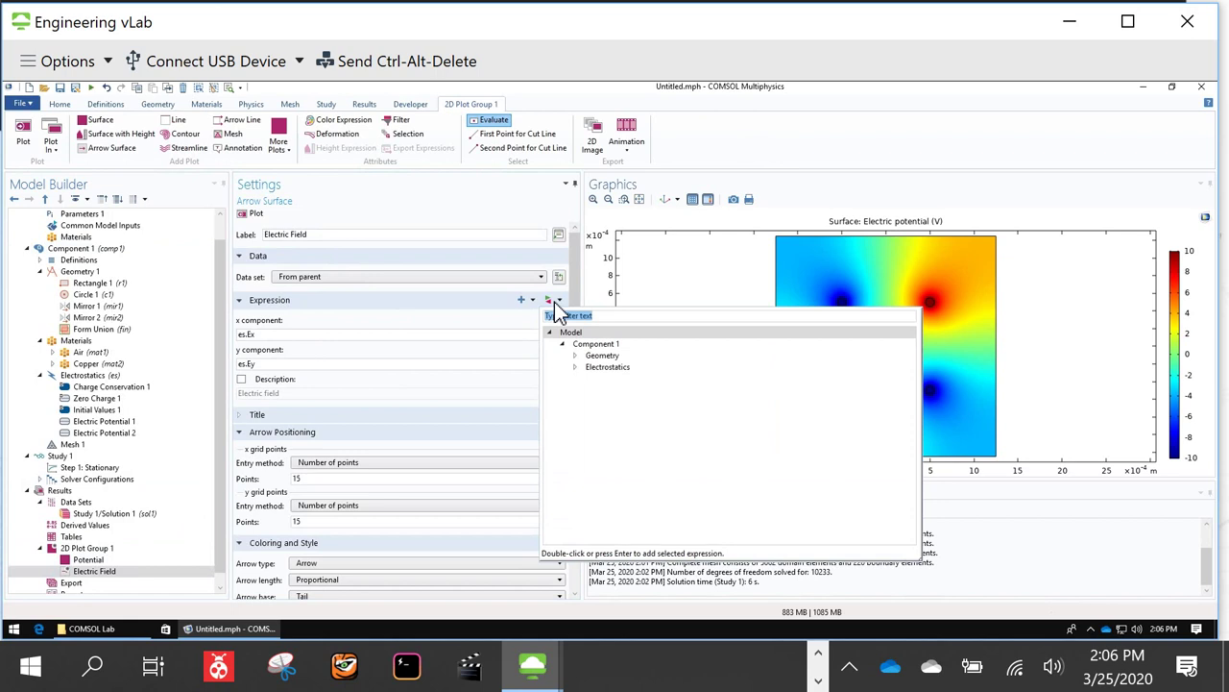
{"action": "left_click", "coordinate": [575, 368]}
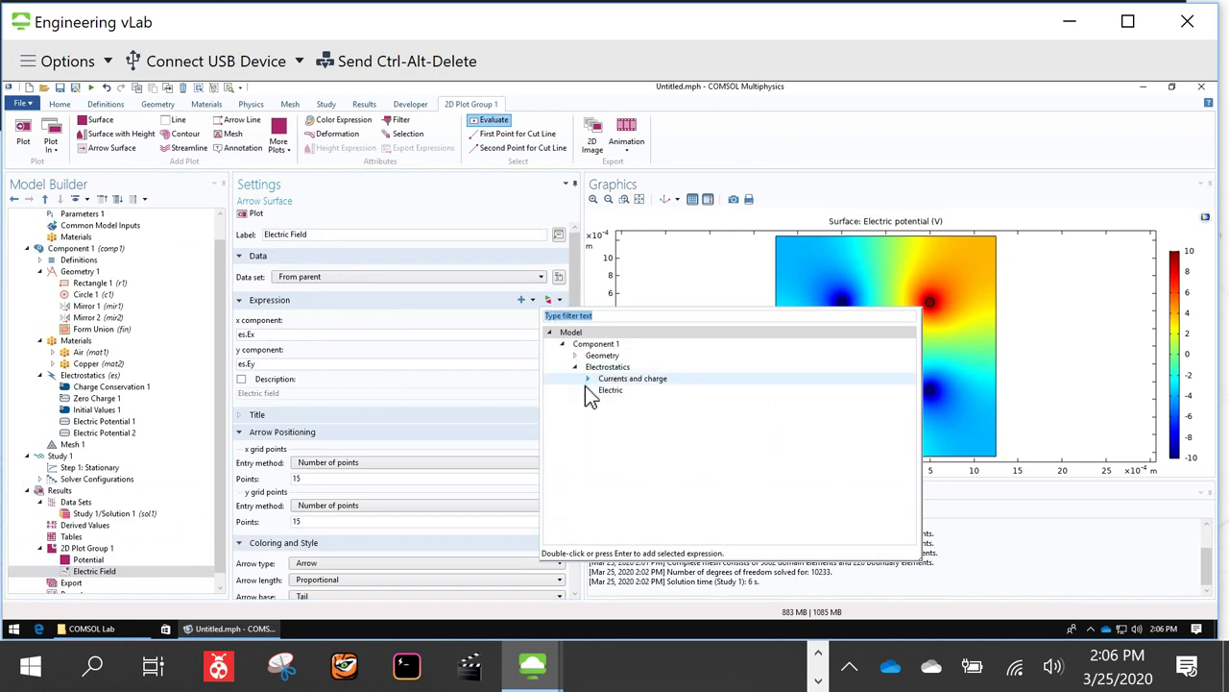
{"action": "left_click", "coordinate": [587, 390]}
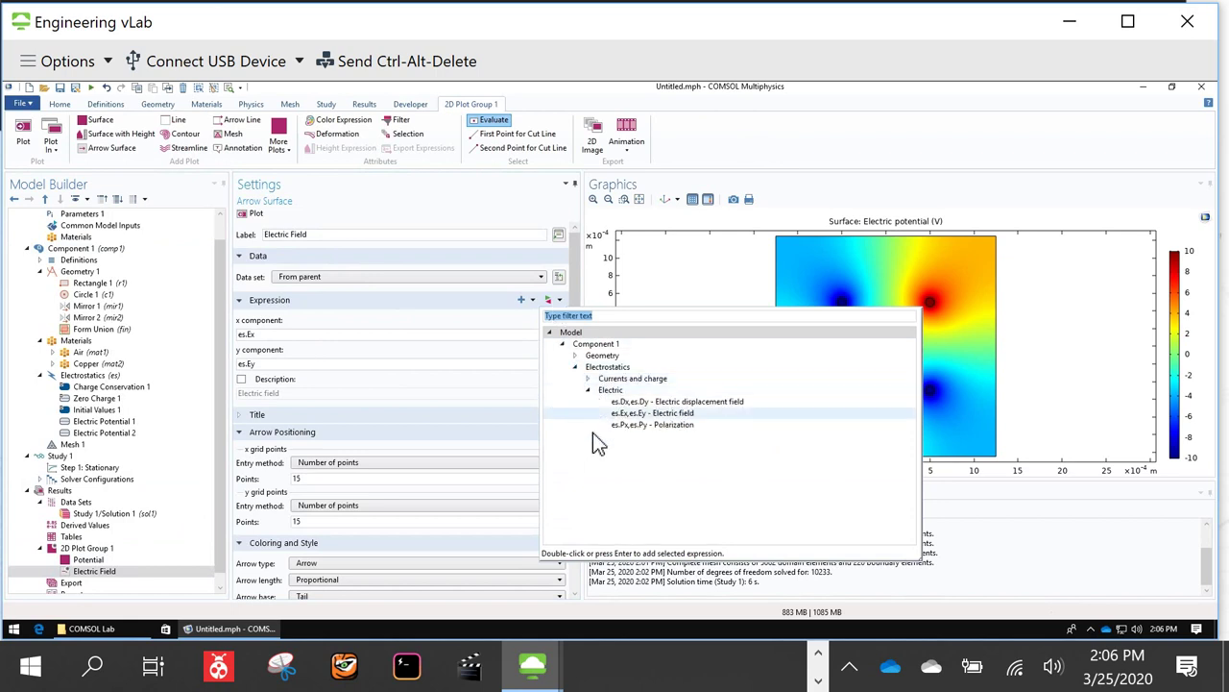
{"action": "left_click", "coordinate": [677, 418]}
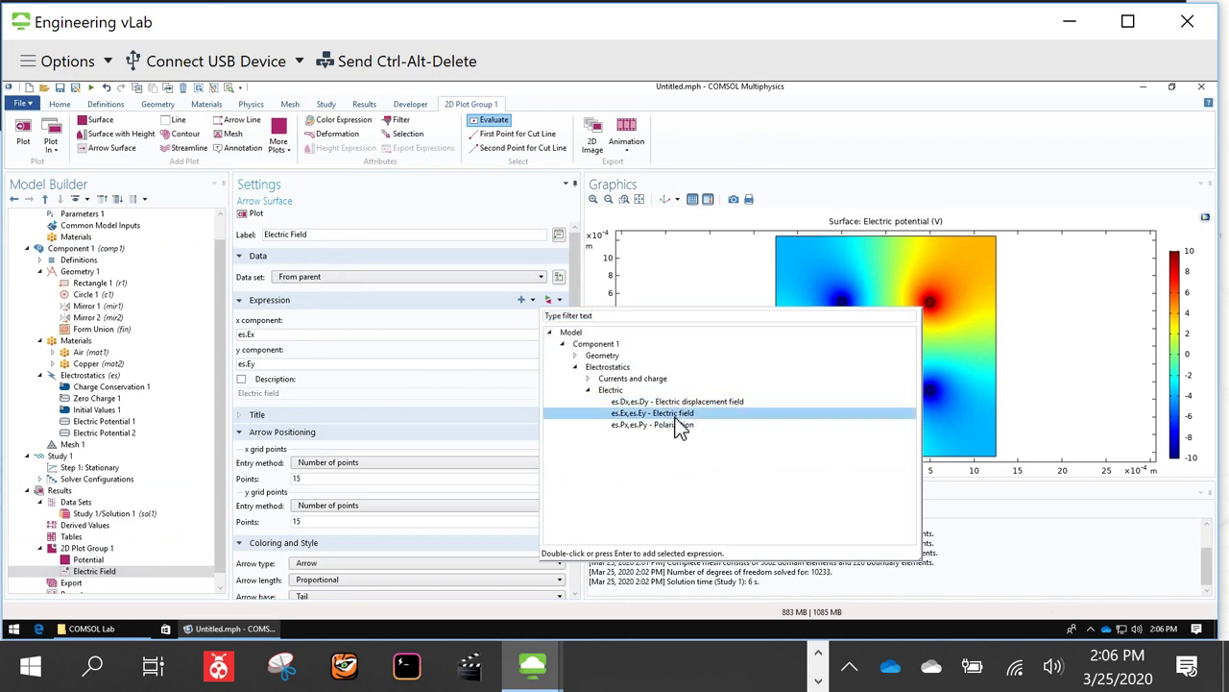
{"action": "double_click", "coordinate": [675, 419]}
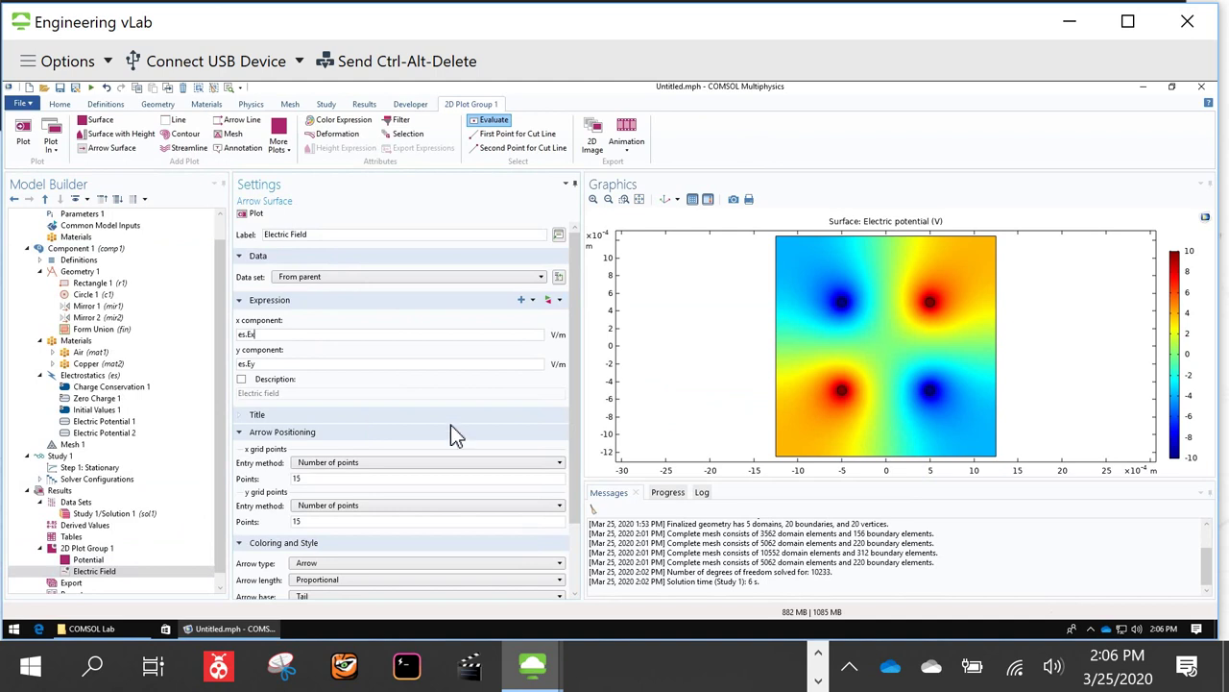
{"action": "scroll", "coordinate": [454, 432], "scroll_direction": "down", "scroll_amount": 1}
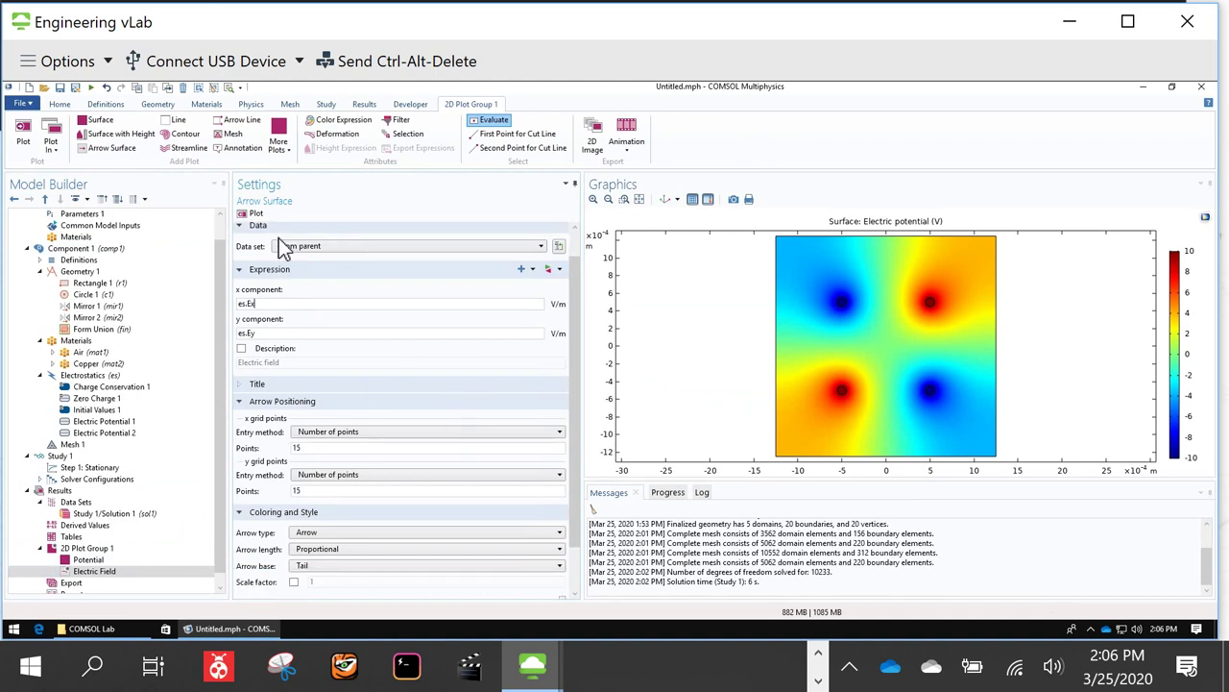
{"action": "left_click", "coordinate": [254, 213]}
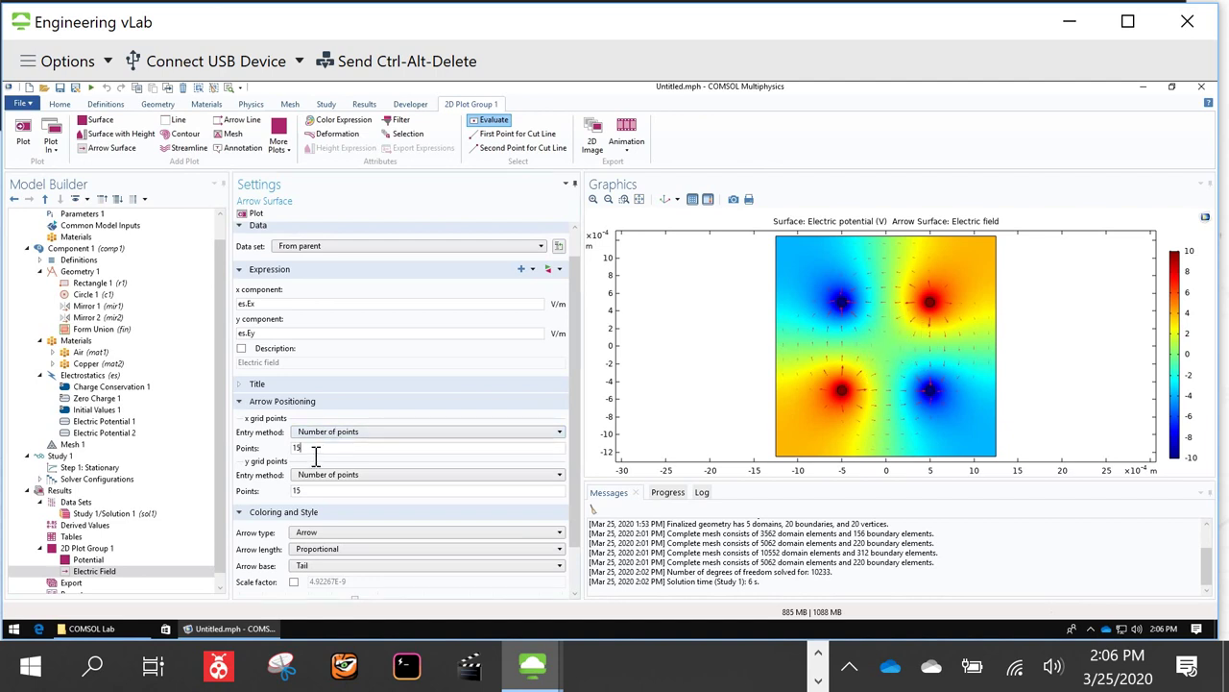
Step: Set the arrow positioning to 30 points in both the x and y grids and replot
{"action": "left_click_drag", "start_coordinate": [318, 449], "coordinate": [284, 449]}
{"action": "type", "text": "30"}
{"action": "left_click", "coordinate": [313, 491]}
{"action": "type", "text": "30"}
{"action": "left_click", "coordinate": [255, 215]}
Step: Enable a manual scale factor for the electric field arrows and set it to 1.8E-9
{"action": "left_click_drag", "start_coordinate": [574, 490], "coordinate": [568, 544]}
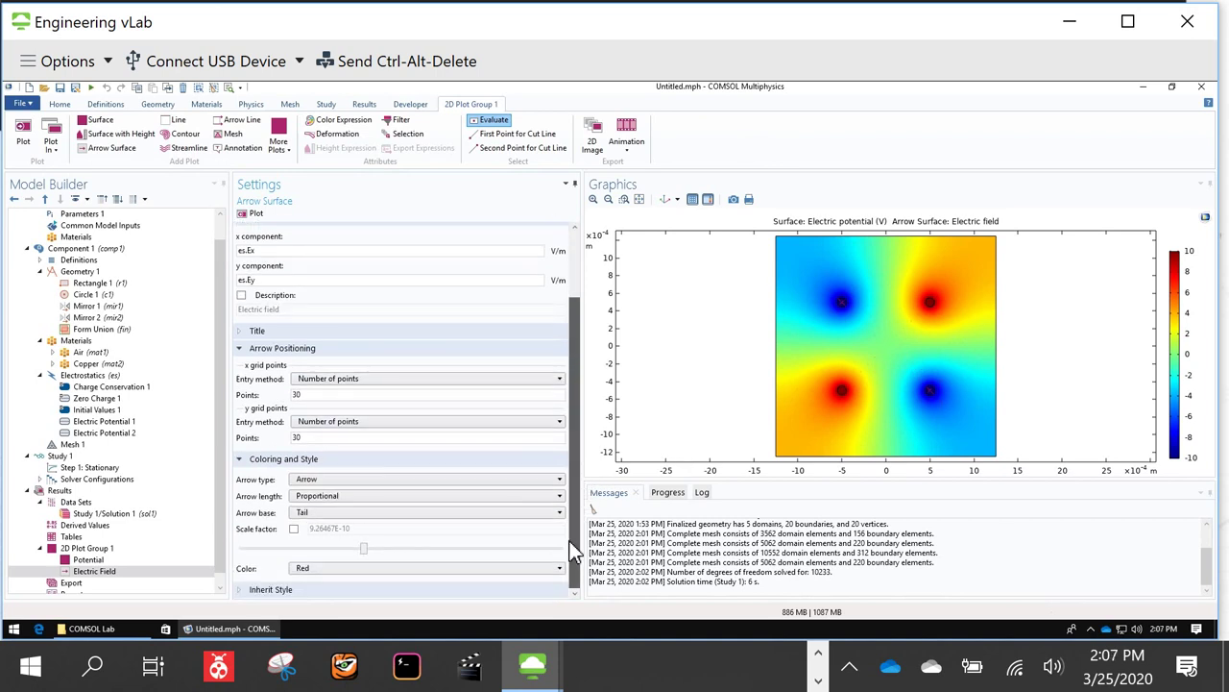
{"action": "left_click", "coordinate": [294, 528]}
{"action": "left_click_drag", "start_coordinate": [363, 547], "coordinate": [388, 550]}
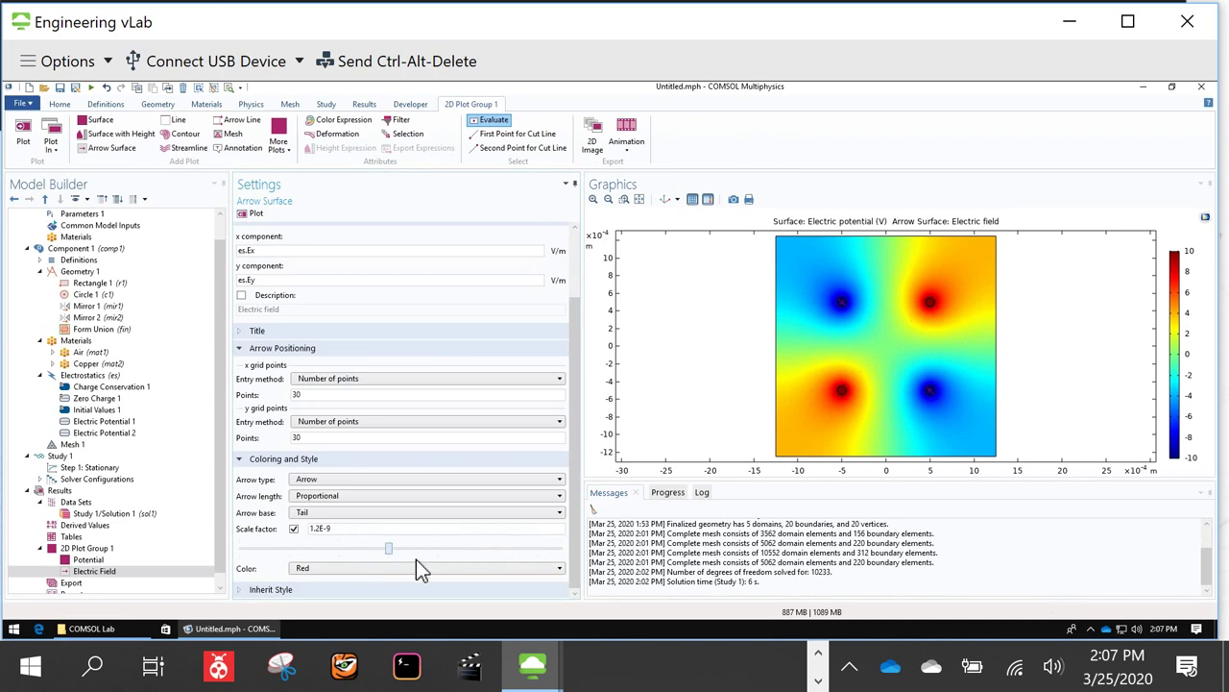
{"action": "left_click_drag", "start_coordinate": [480, 576], "coordinate": [468, 546]}
Step: Try the Normalized arrow length for the electric field arrows and switch it to Logarithmic
{"action": "left_click", "coordinate": [340, 496]}
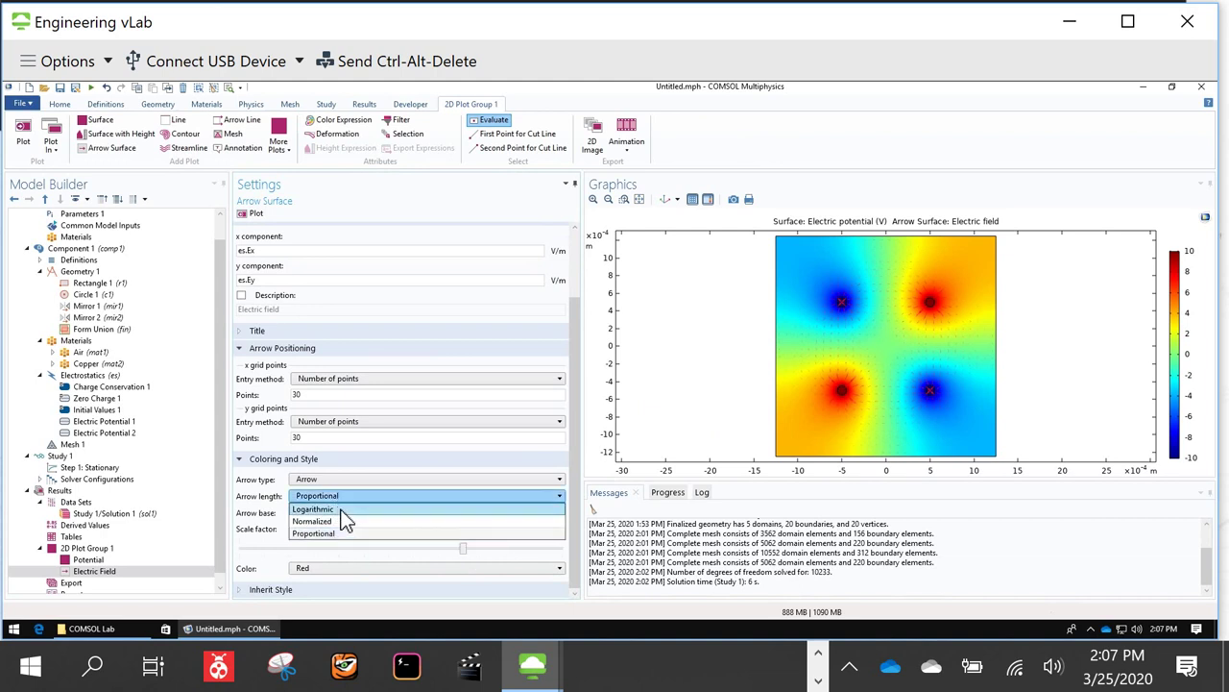
{"action": "left_click", "coordinate": [346, 523]}
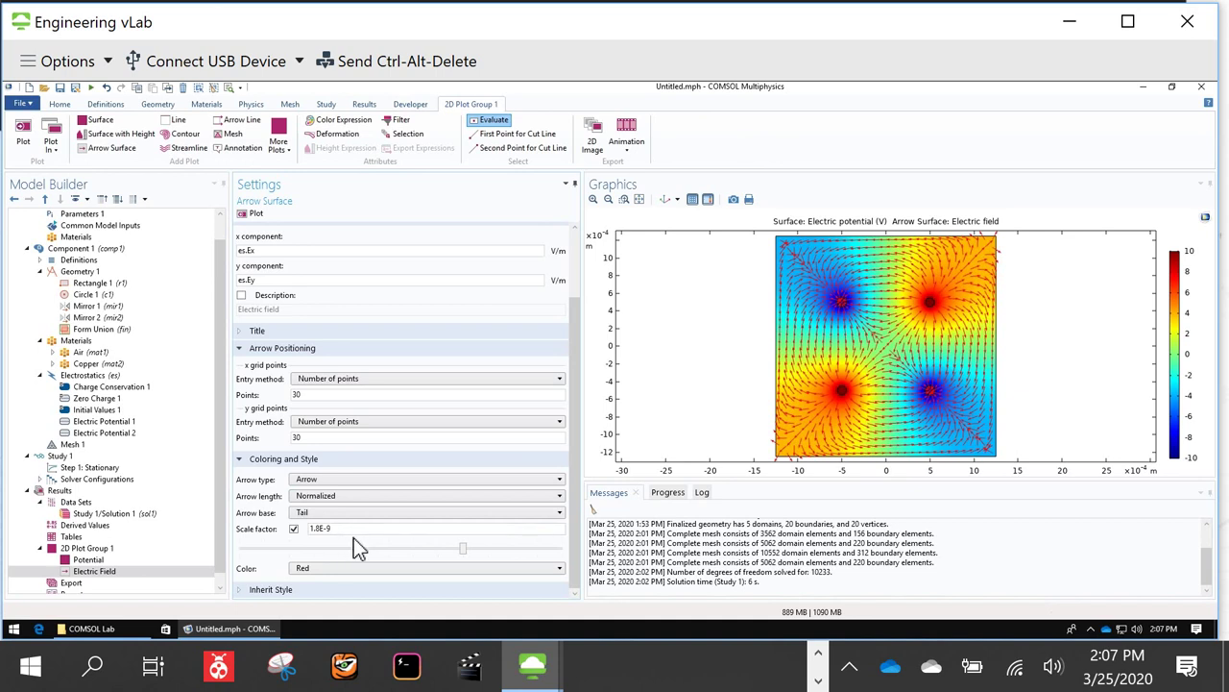
{"action": "left_click", "coordinate": [336, 500]}
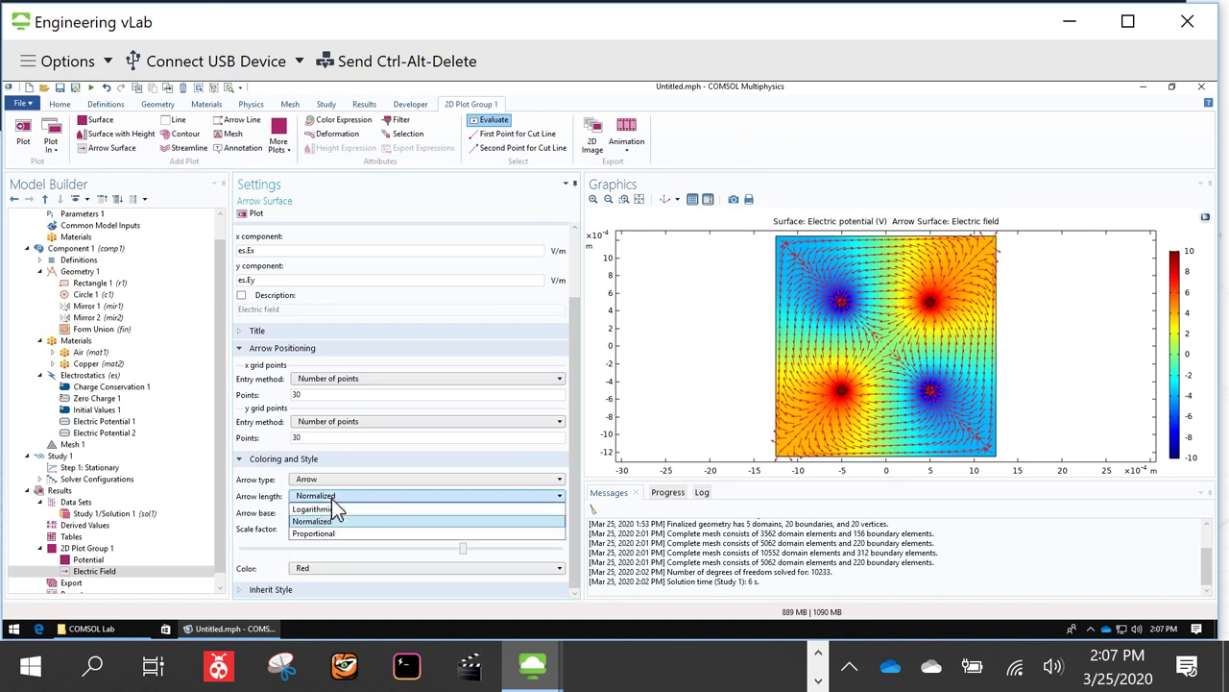
{"action": "left_click", "coordinate": [335, 508]}
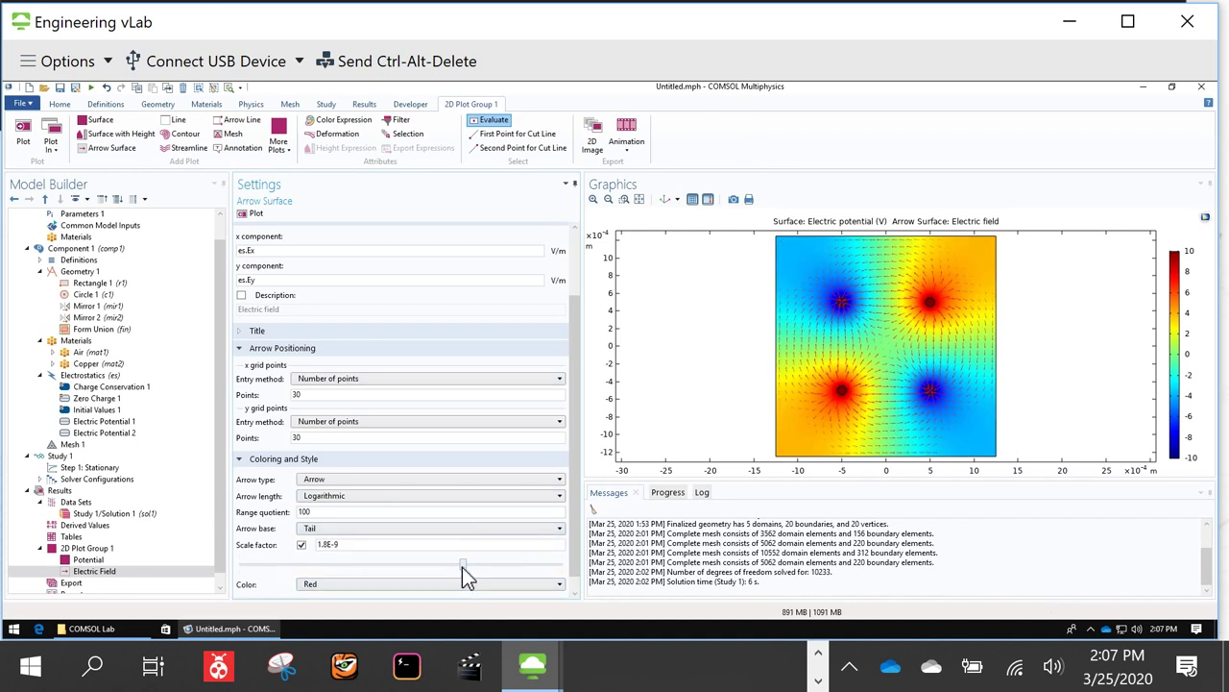
Step: Raise the electric field arrows' scale factor to 2.7794E-9 and enlarge the graphics area vertically
{"action": "left_click_drag", "start_coordinate": [413, 564], "coordinate": [564, 589]}
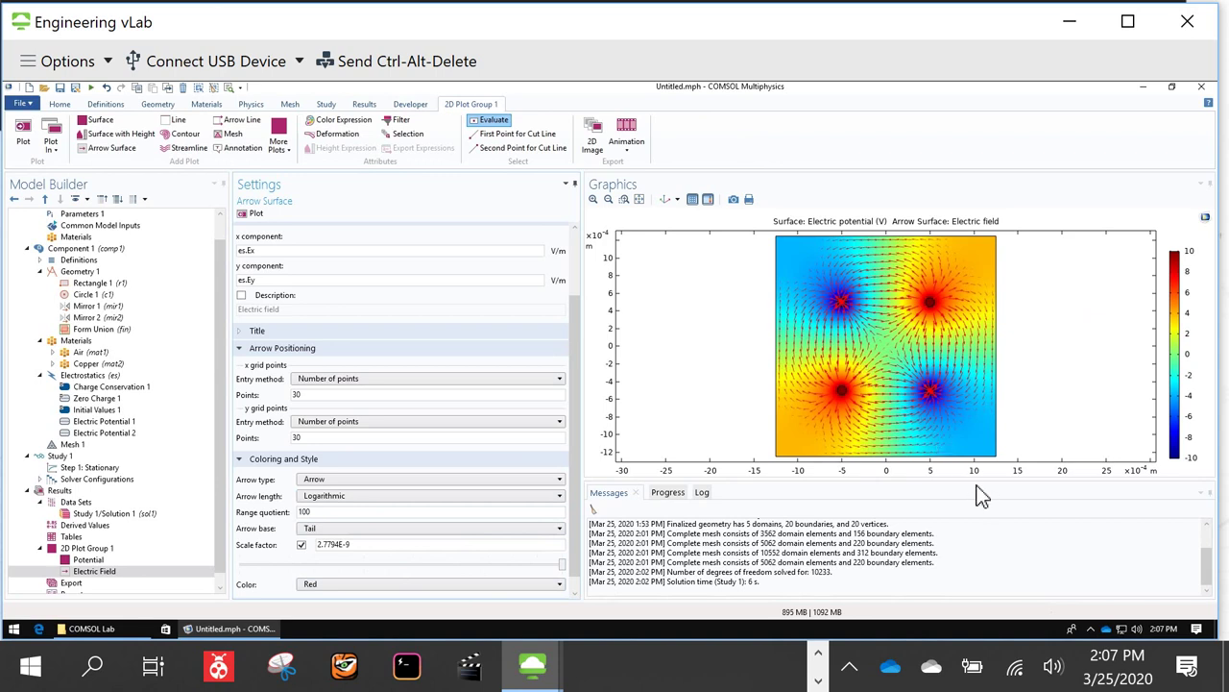
{"action": "left_click_drag", "start_coordinate": [975, 487], "coordinate": [972, 517]}
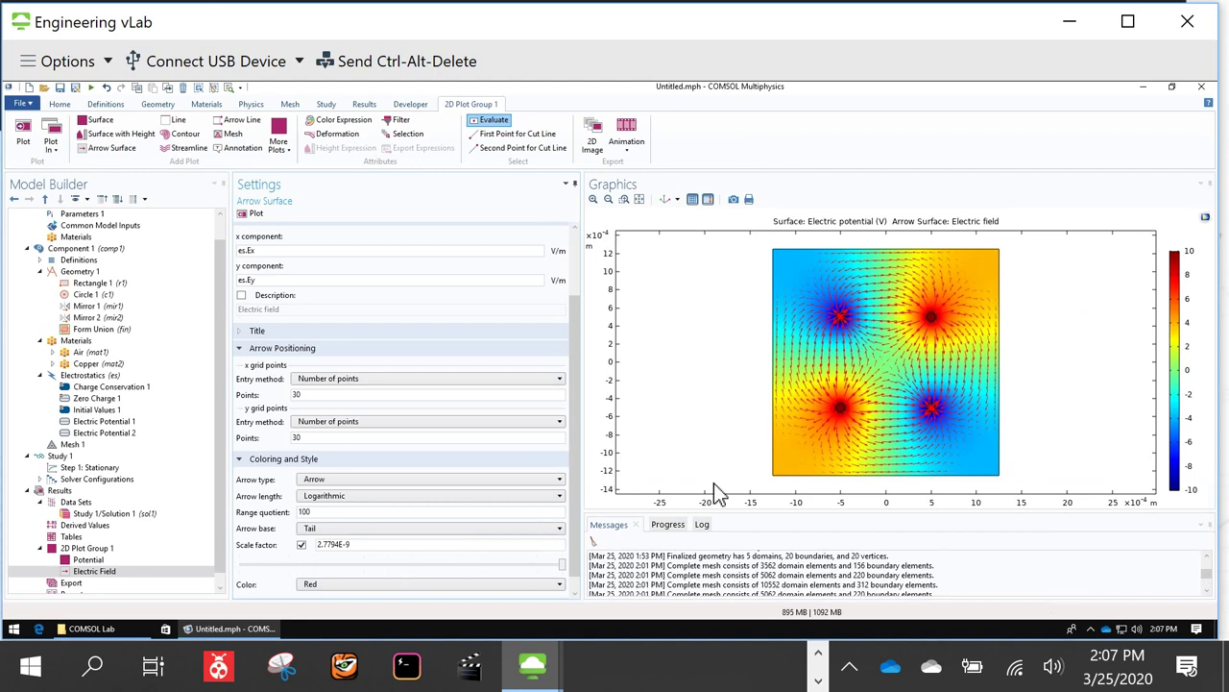
Step: Disable the Electric Field arrow plot and add a Streamline plot to 2D Plot Group 1
{"action": "scroll", "coordinate": [196, 484], "scroll_direction": "down", "scroll_amount": 1}
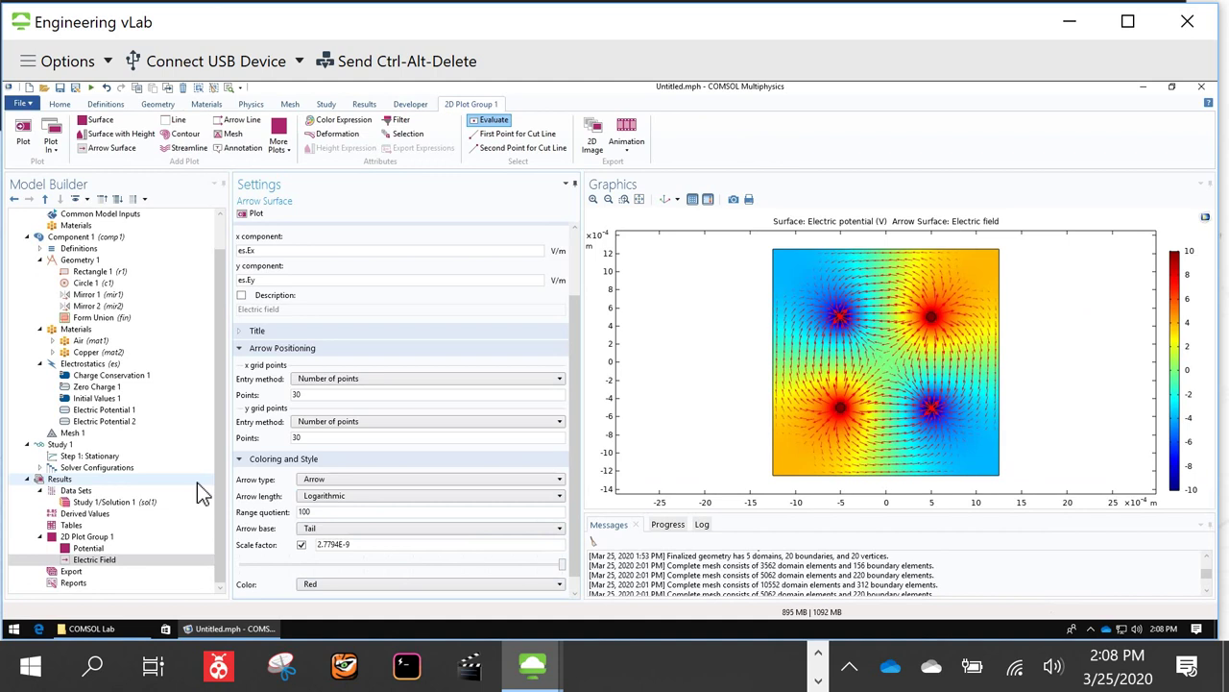
{"action": "left_click", "coordinate": [111, 559]}
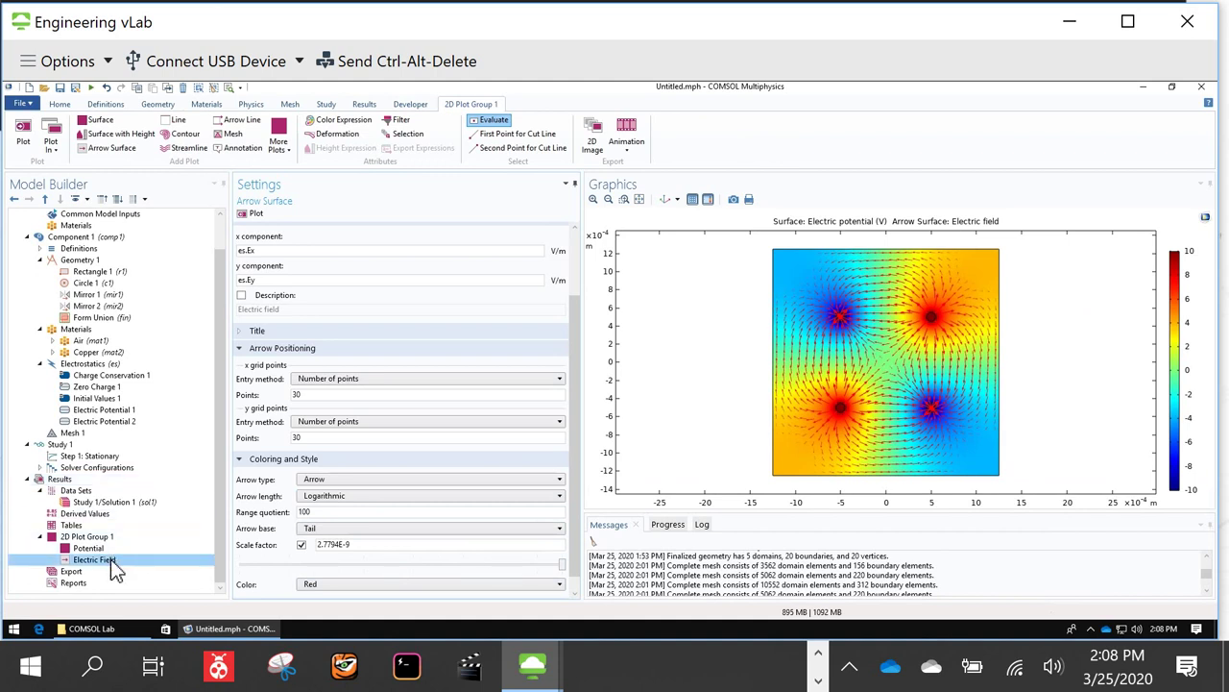
{"action": "right_click", "coordinate": [111, 559]}
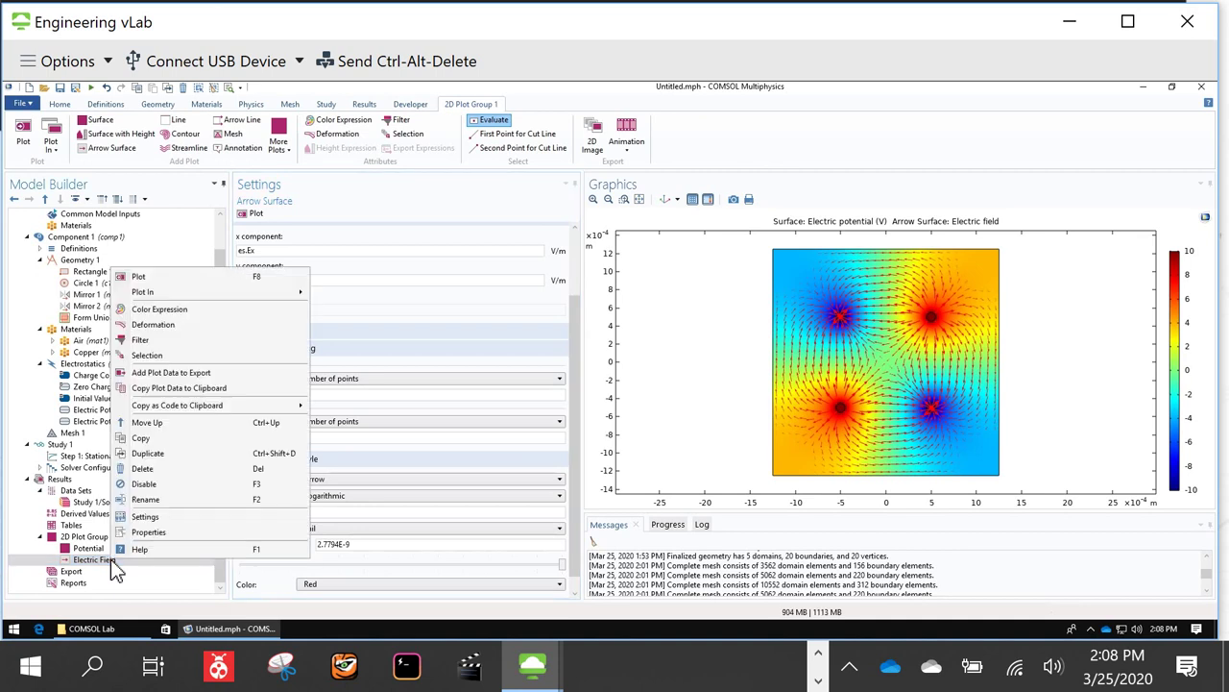
{"action": "left_click", "coordinate": [144, 483]}
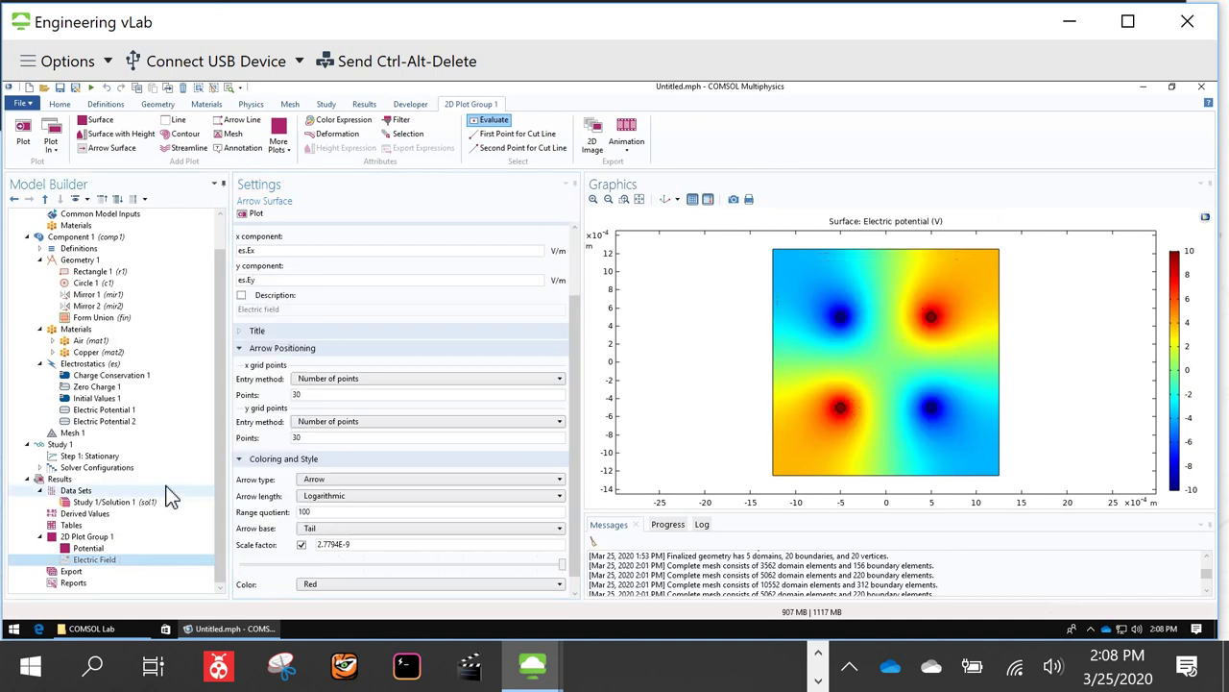
{"action": "right_click", "coordinate": [95, 540]}
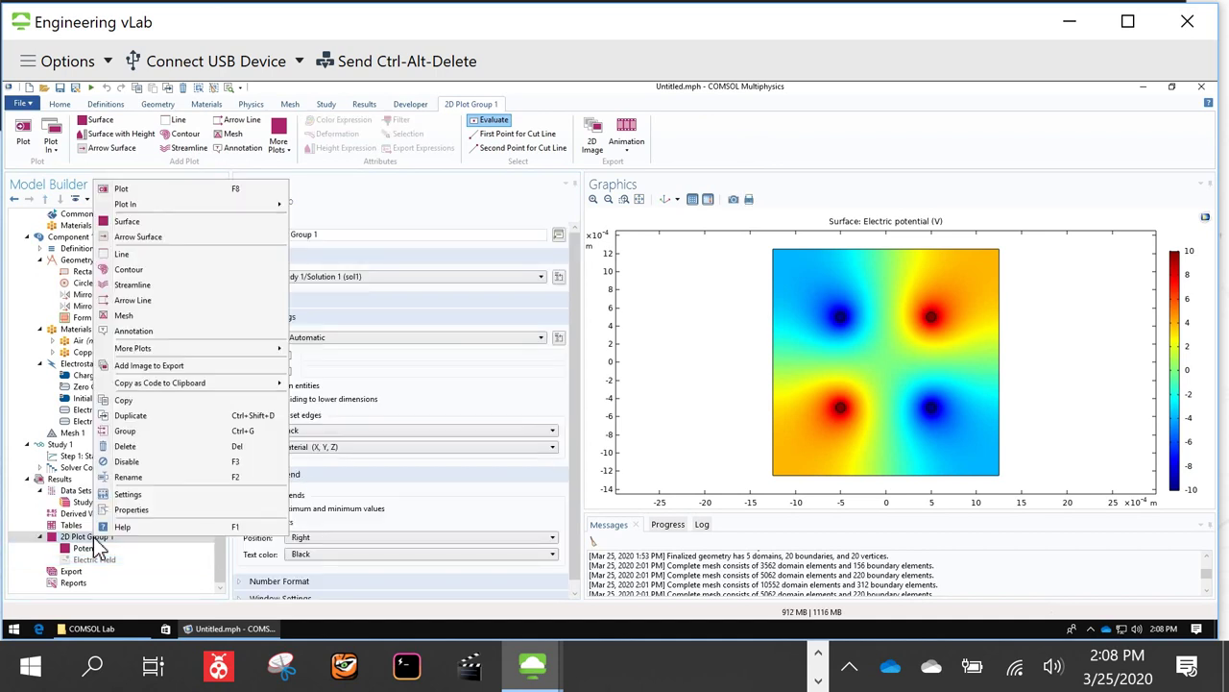
{"action": "left_click", "coordinate": [181, 289]}
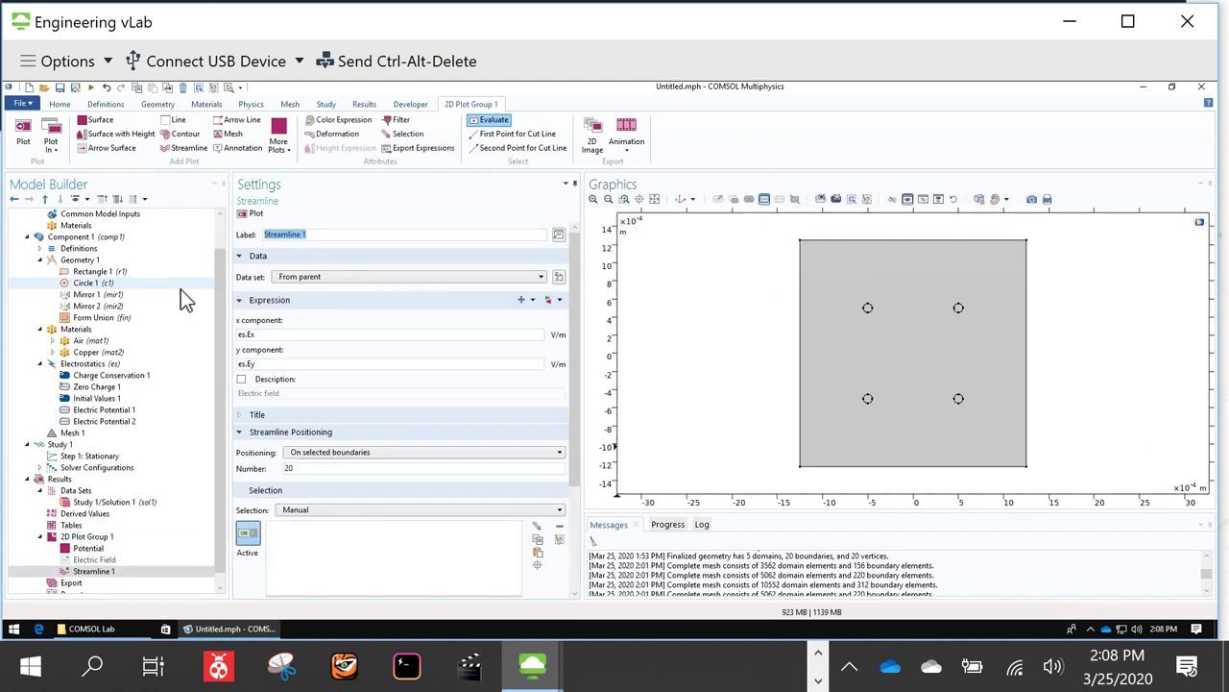
Step: Rename the new streamline plot as "E field streamlines" and plot it
{"action": "left_click", "coordinate": [338, 336]}
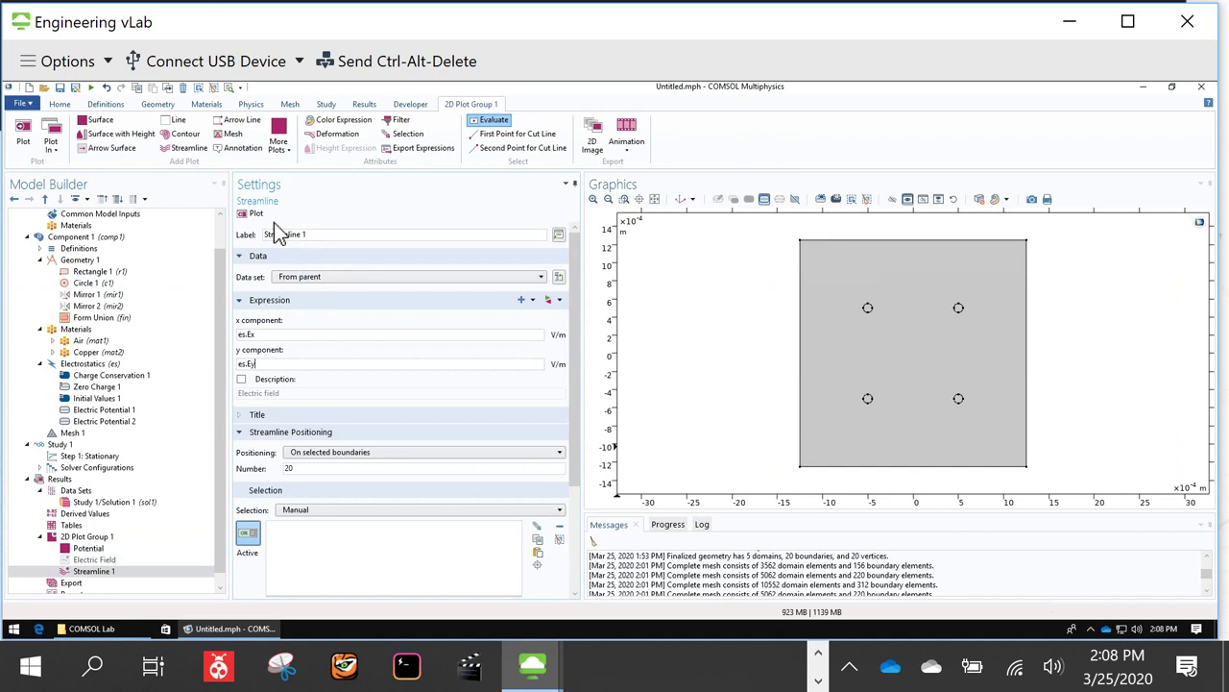
{"action": "left_click", "coordinate": [275, 237]}
{"action": "type", "text": "E field streamlines"}
{"action": "key", "text": "shift+Right"}
{"action": "key", "text": "shift+Right"}
{"action": "key", "text": "shift+Right"}
{"action": "key", "text": "shift+Right"}
{"action": "key", "text": "shift+Right"}
{"action": "key", "text": "shift+Right"}
{"action": "key", "text": "shift+Right"}
{"action": "key", "text": "shift+Right"}
{"action": "key", "text": "shift+Right"}
{"action": "key", "text": "shift+Right"}
{"action": "key", "text": "shift+Right"}
{"action": "key", "text": "shift+Right"}
{"action": "key", "text": "Delete"}
{"action": "key", "text": "Return"}
{"action": "left_click", "coordinate": [247, 214]}
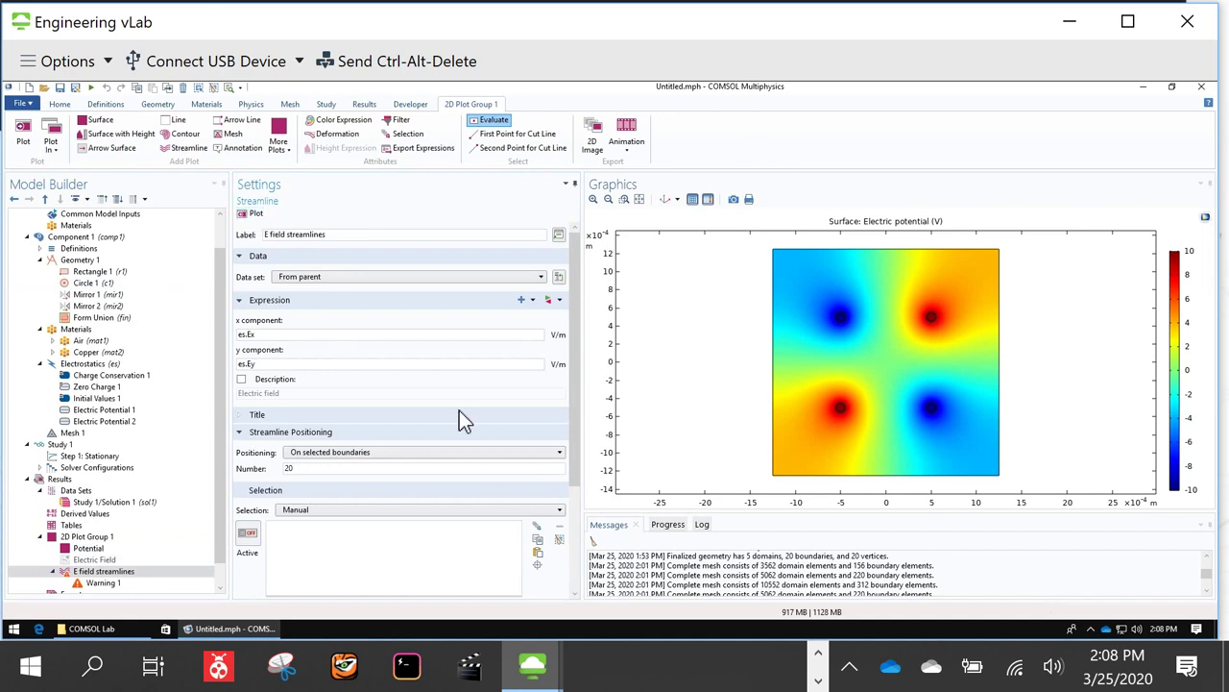
Step: Set the streamline positioning to Uniform density with a separating distance of 0.02, and replot
{"action": "scroll", "coordinate": [459, 410], "scroll_direction": "down", "scroll_amount": 1}
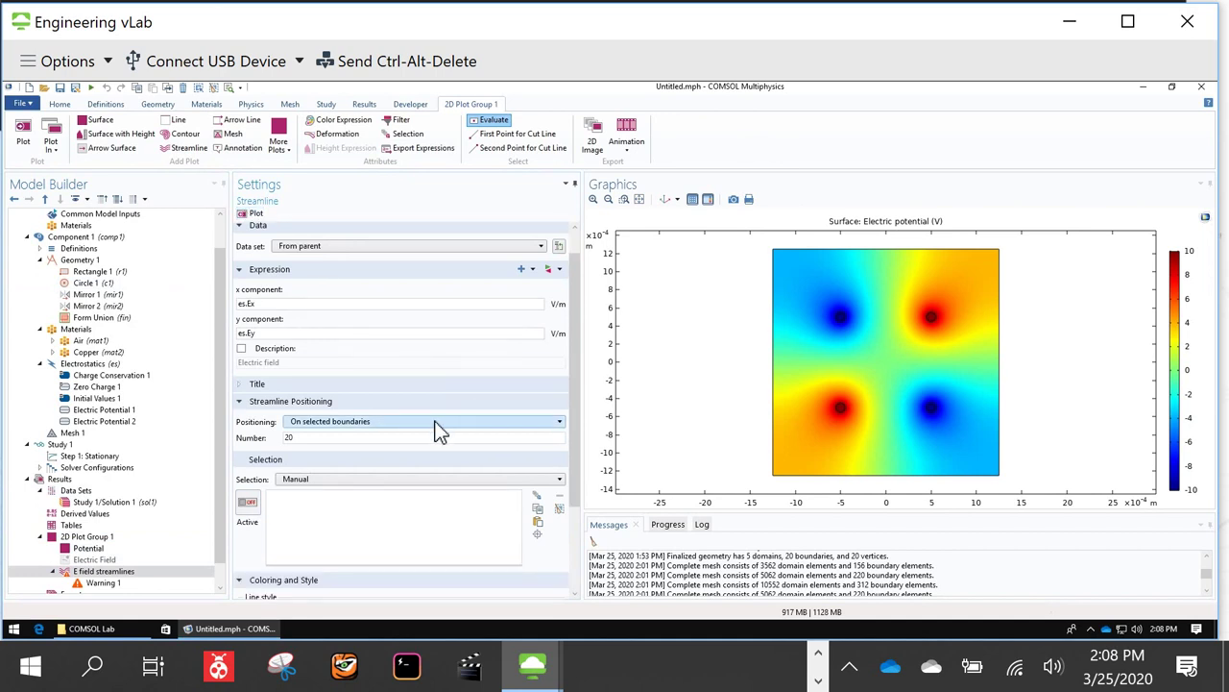
{"action": "left_click", "coordinate": [437, 423]}
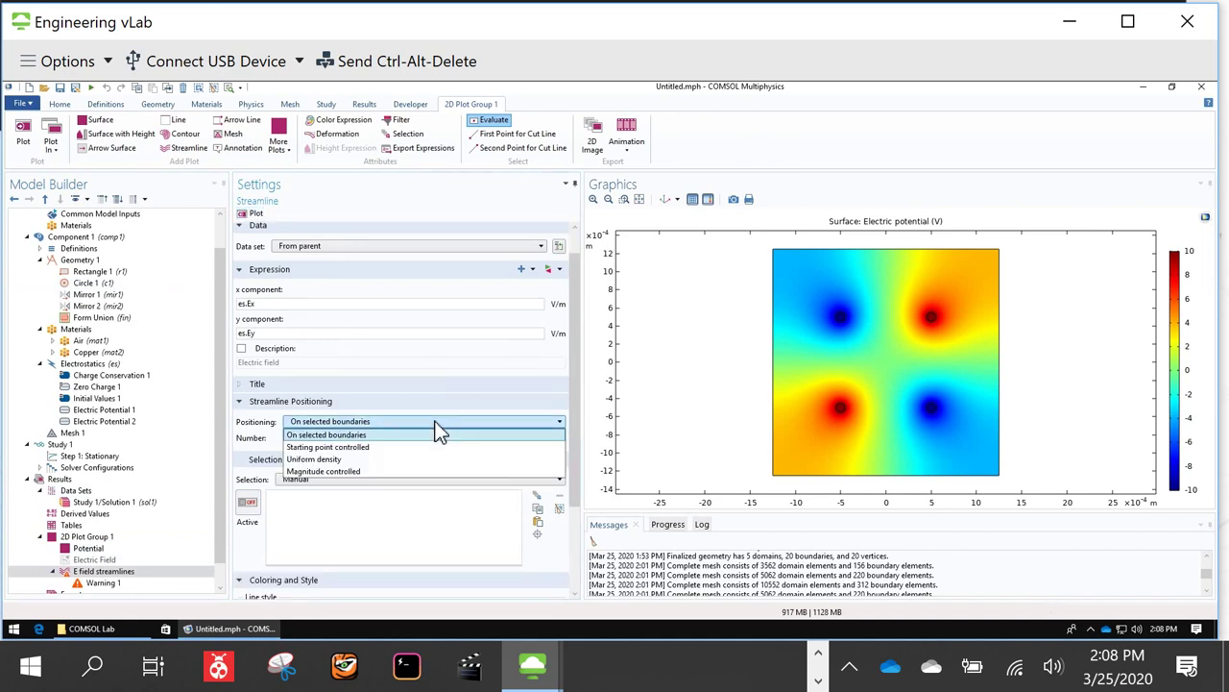
{"action": "left_click", "coordinate": [404, 460]}
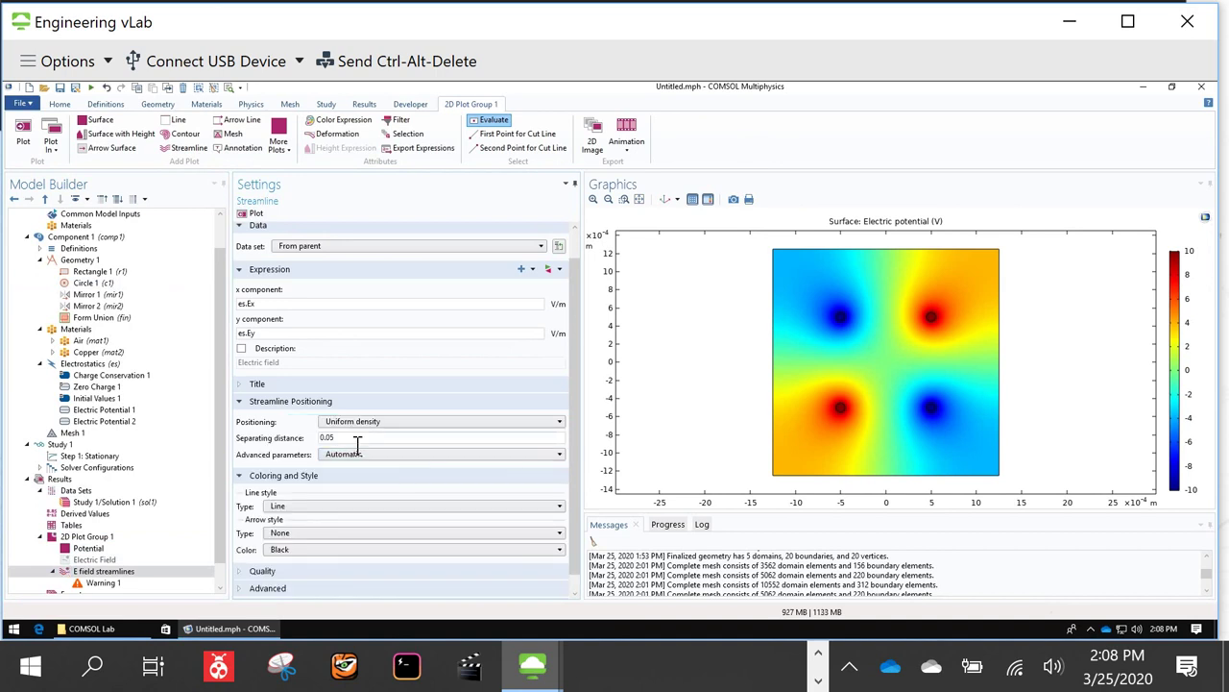
{"action": "key", "text": "BackSpace"}
{"action": "type", "text": "2"}
{"action": "left_click", "coordinate": [247, 215]}
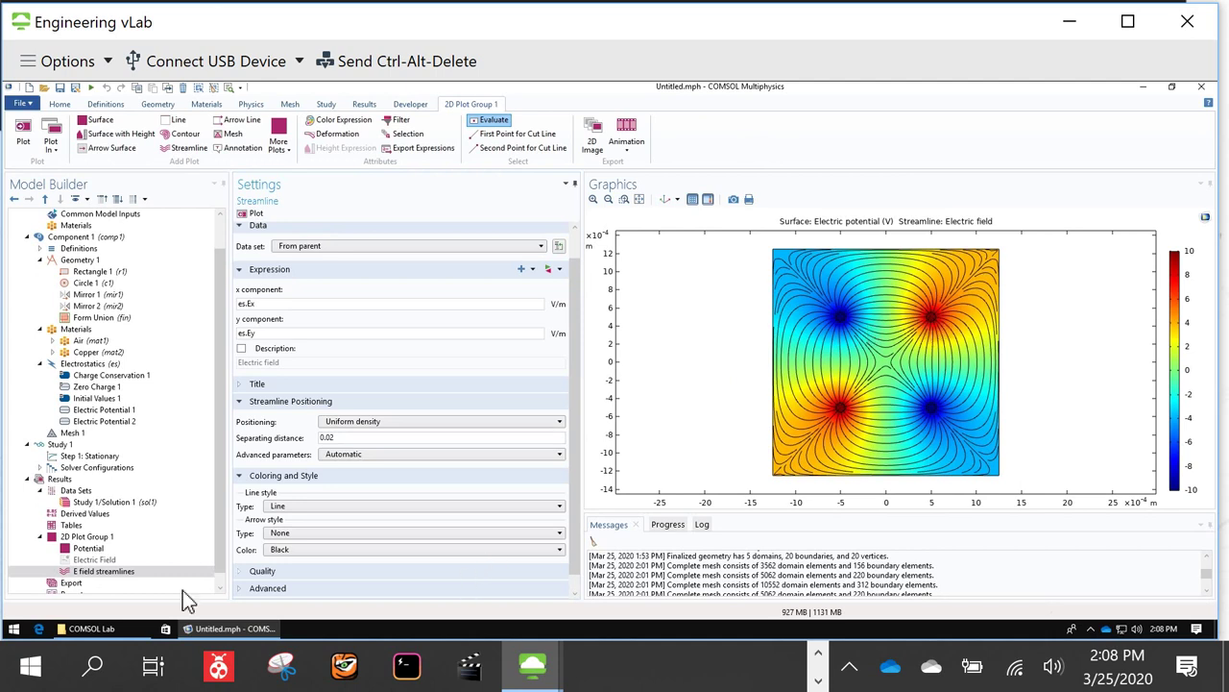
Step: Enable the Electric Field arrow plot over the streamlines for comparison, and disable it again
{"action": "right_click", "coordinate": [88, 559]}
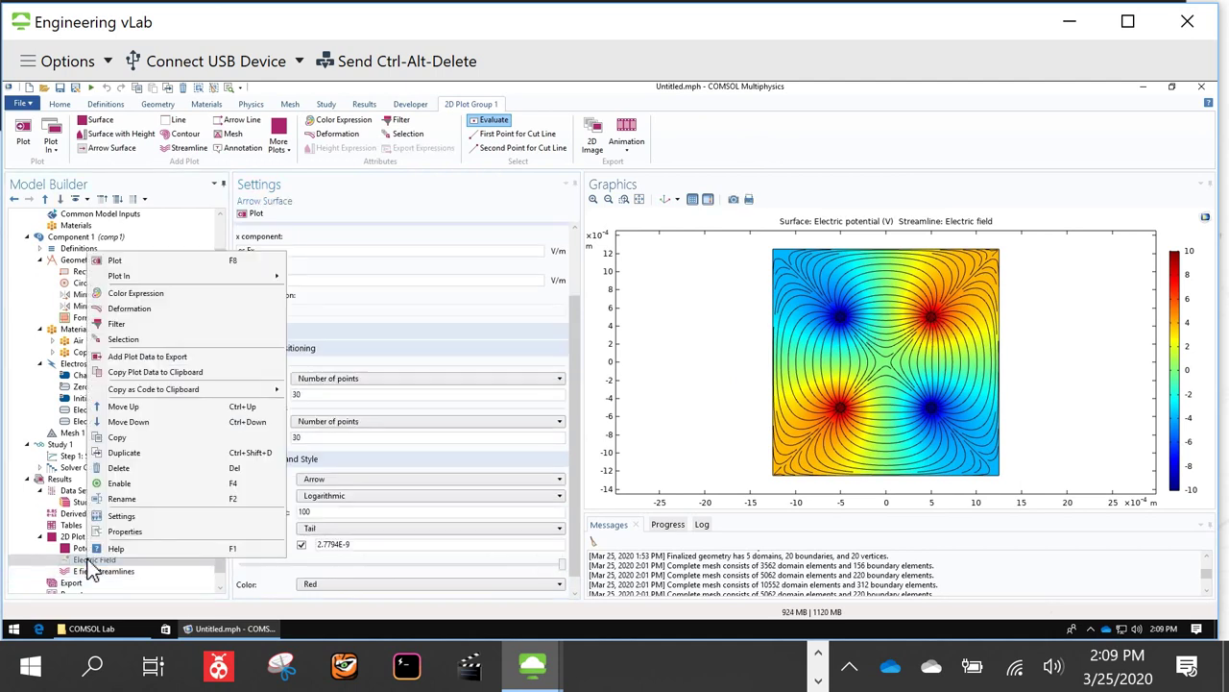
{"action": "left_click", "coordinate": [139, 482]}
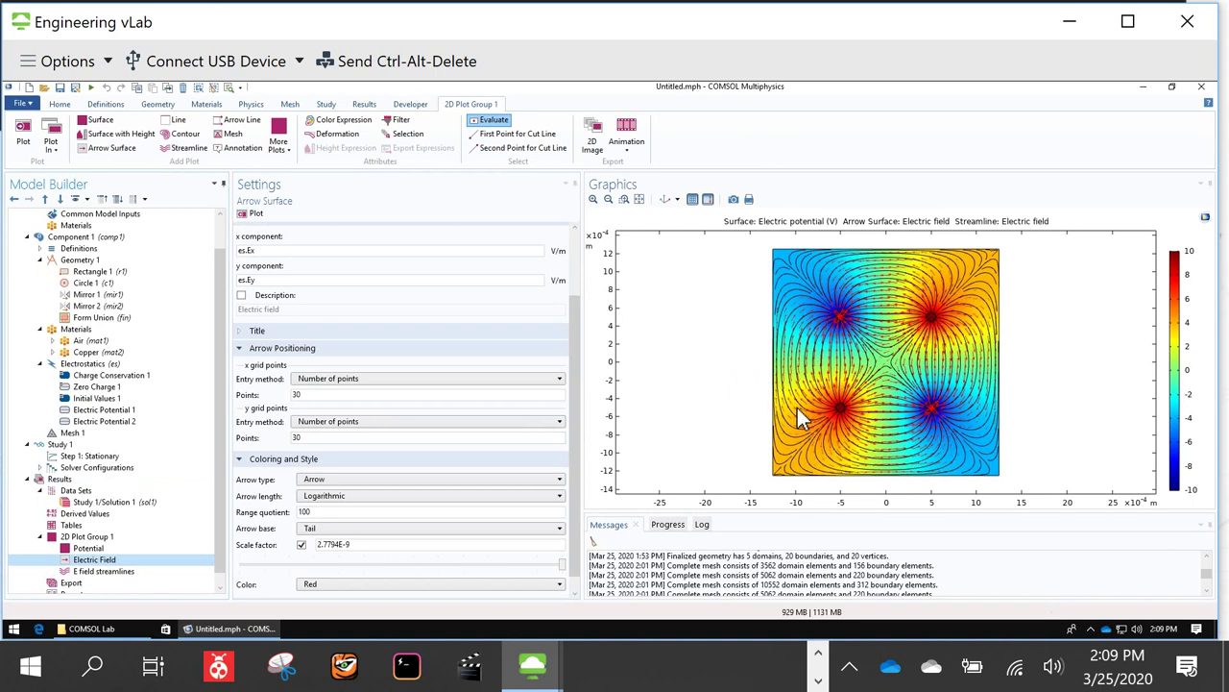
{"action": "right_click", "coordinate": [110, 564]}
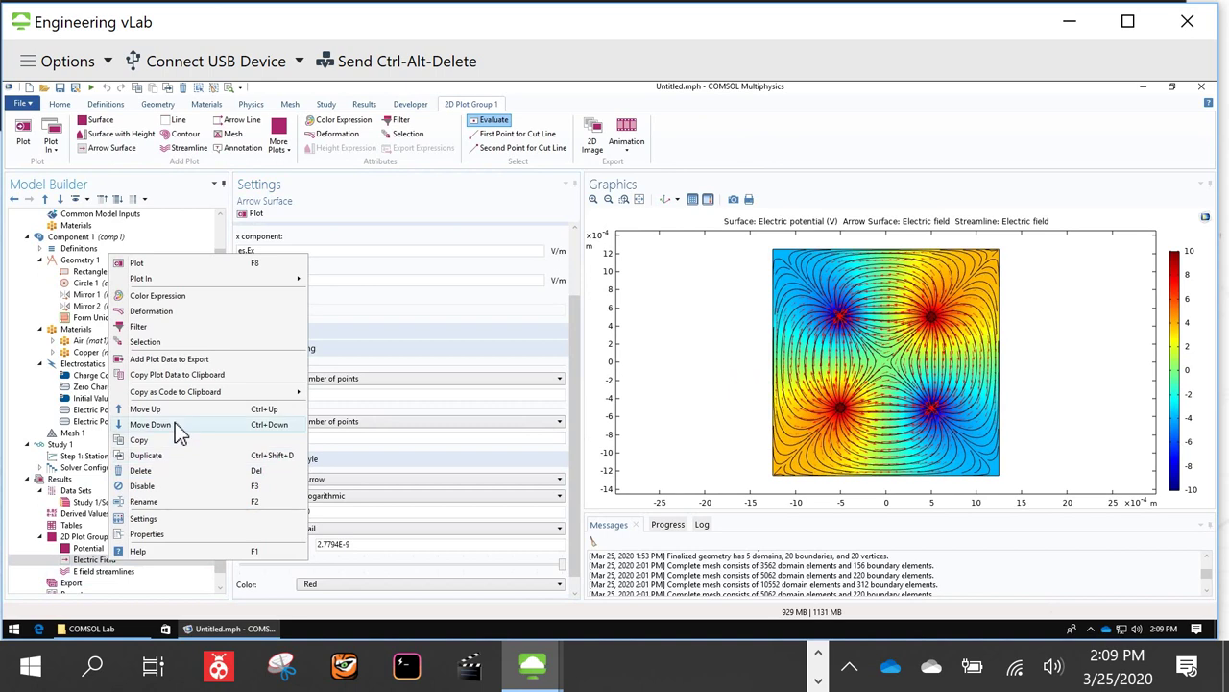
{"action": "mouse_move", "coordinate": [211, 395]}
{"action": "left_click", "coordinate": [168, 484]}
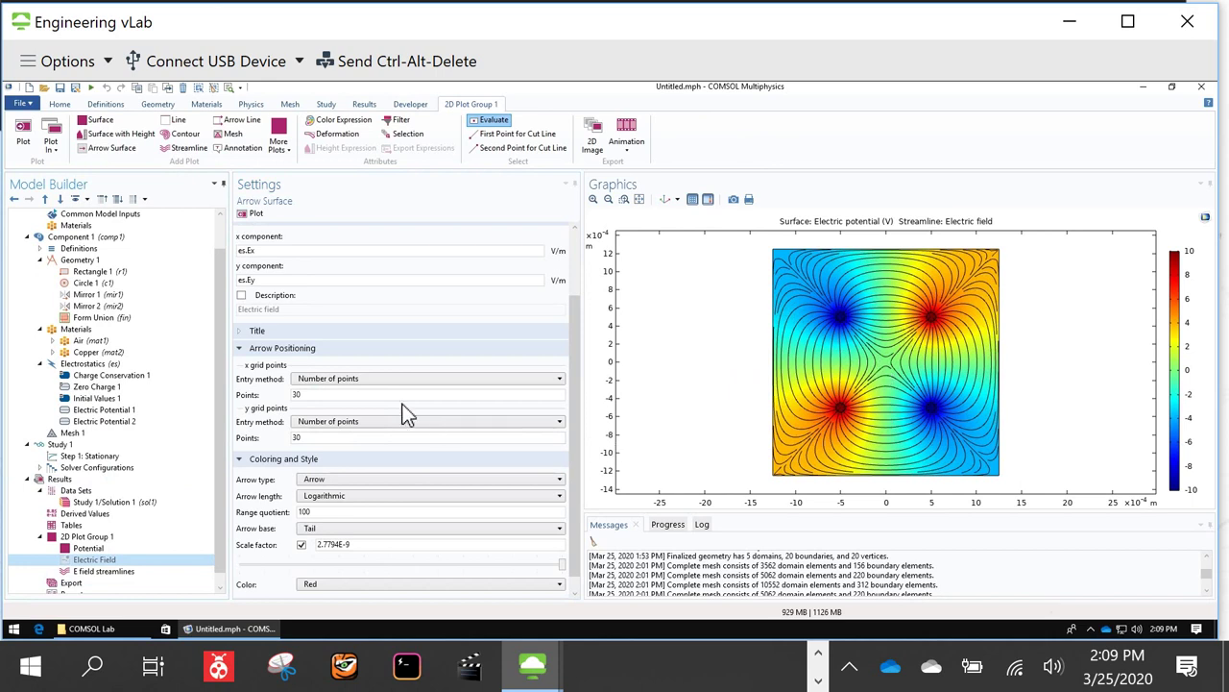
Step: Set the Electric Field arrow plot's x and y grid points to 40, plot it, and disable it
{"action": "left_click_drag", "start_coordinate": [316, 401], "coordinate": [293, 396]}
{"action": "type", "text": "40"}
{"action": "key", "text": "Tab"}
{"action": "key", "text": "Tab"}
{"action": "type", "text": "40"}
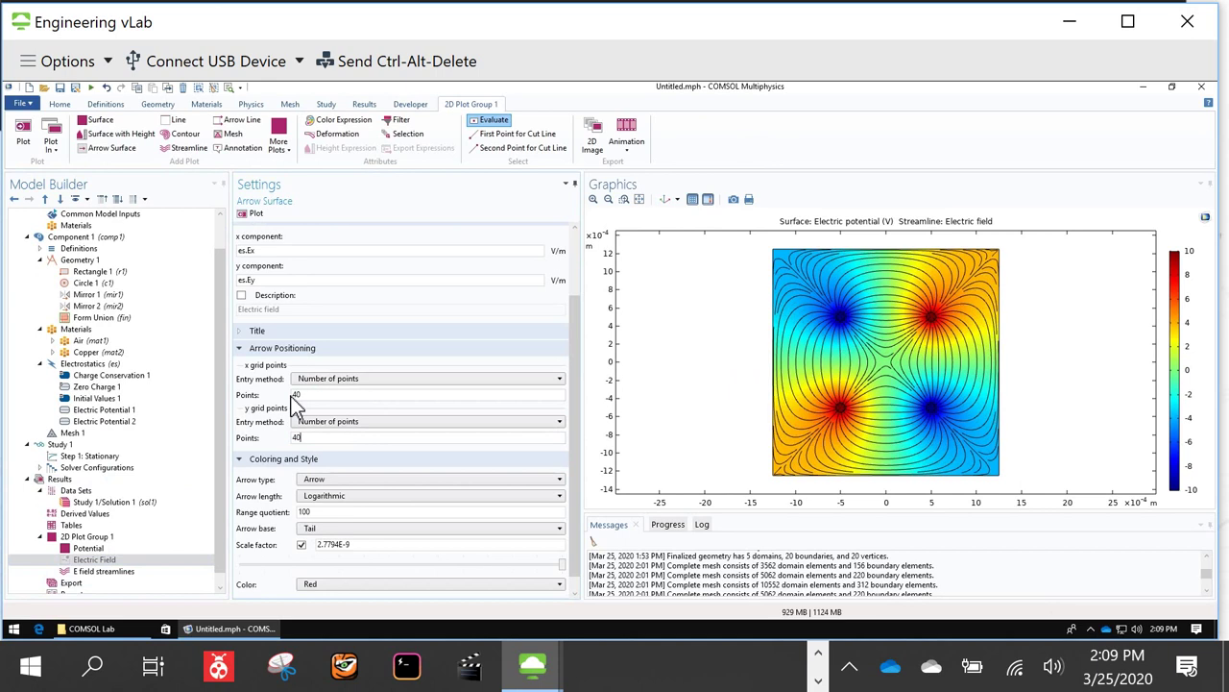
{"action": "left_click", "coordinate": [260, 216]}
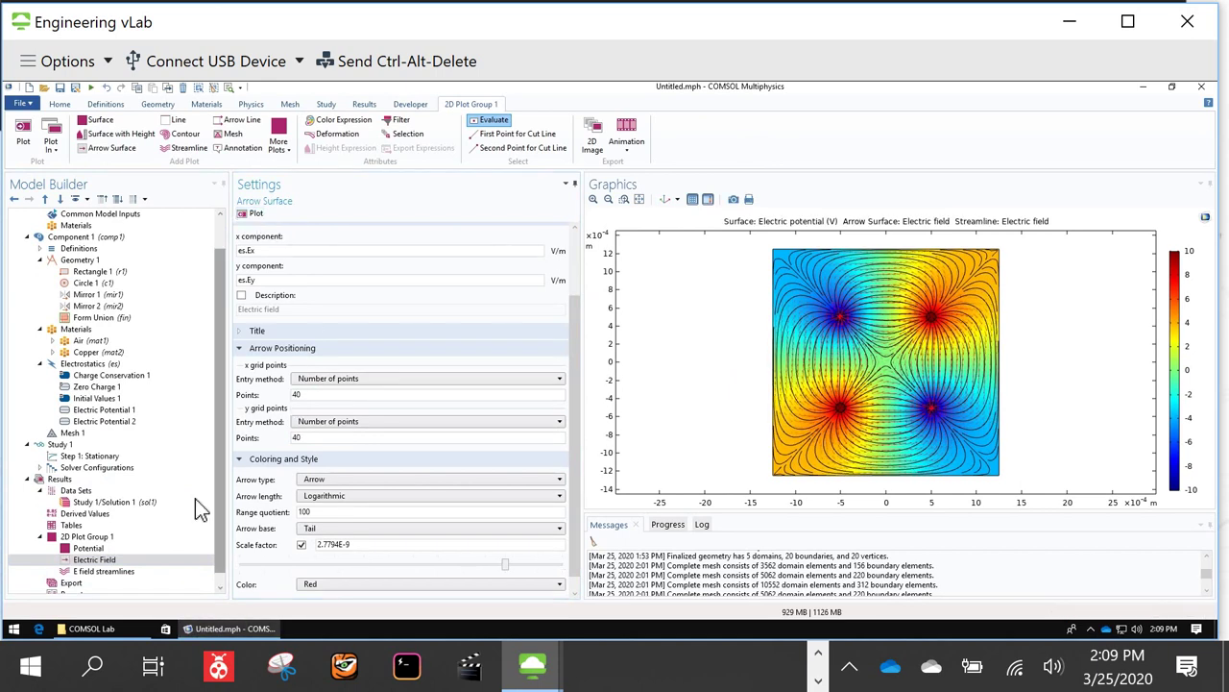
{"action": "right_click", "coordinate": [119, 562]}
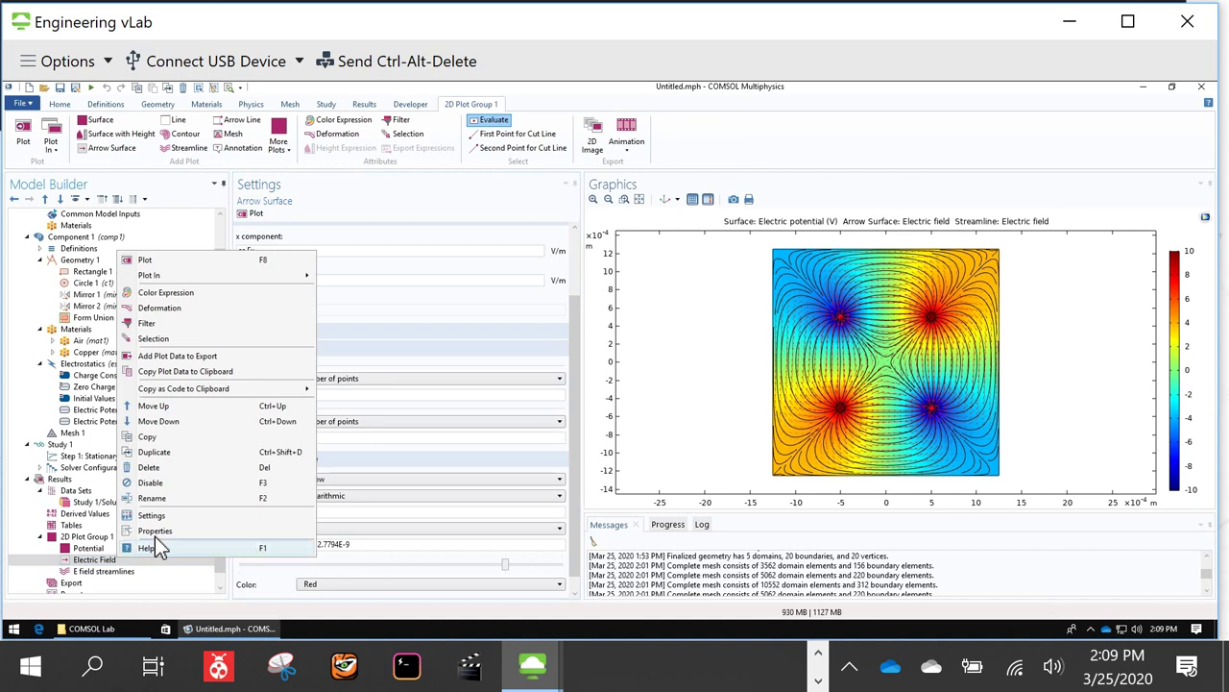
{"action": "left_click", "coordinate": [151, 482]}
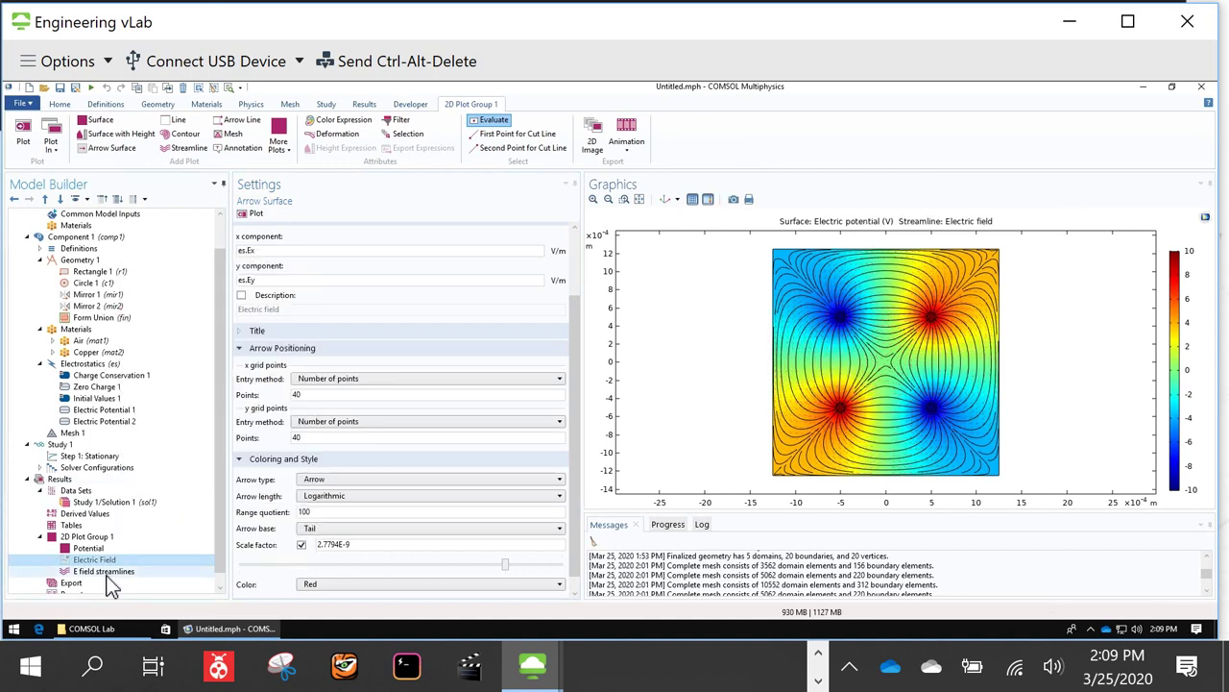
Step: Set the separating distance of the E field streamlines to 0.01 and replot
{"action": "left_click", "coordinate": [104, 571]}
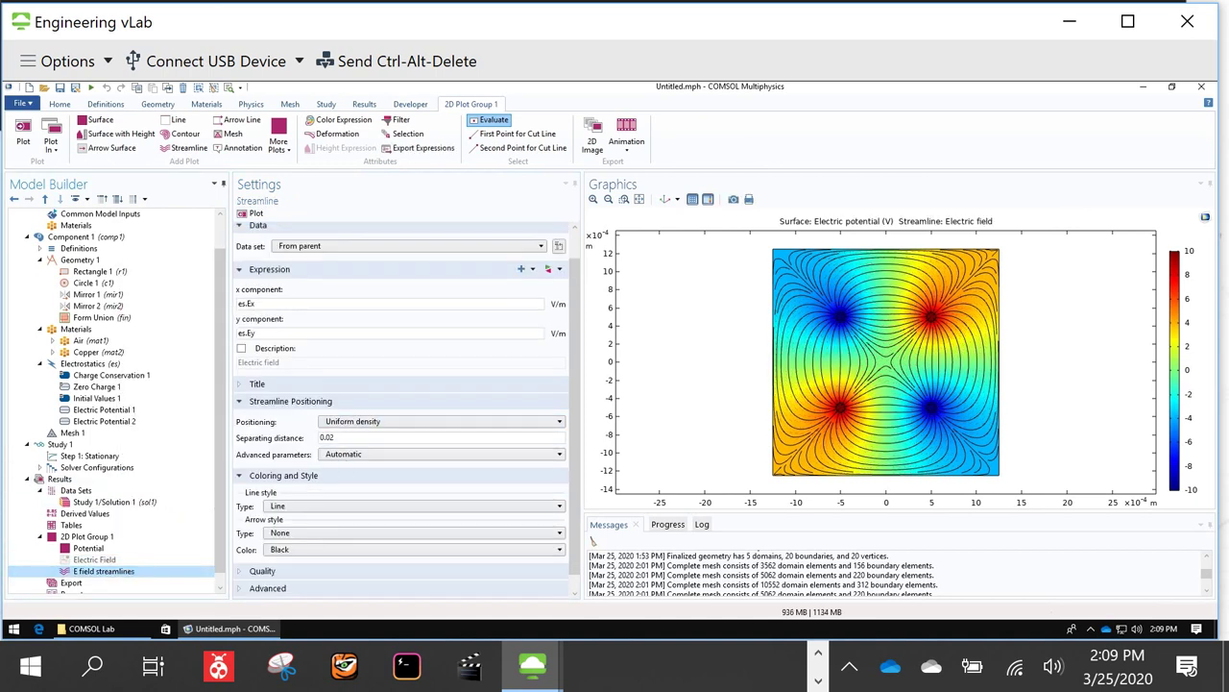
{"action": "key", "text": "BackSpace"}
{"action": "type", "text": "1"}
{"action": "left_click", "coordinate": [253, 213]}
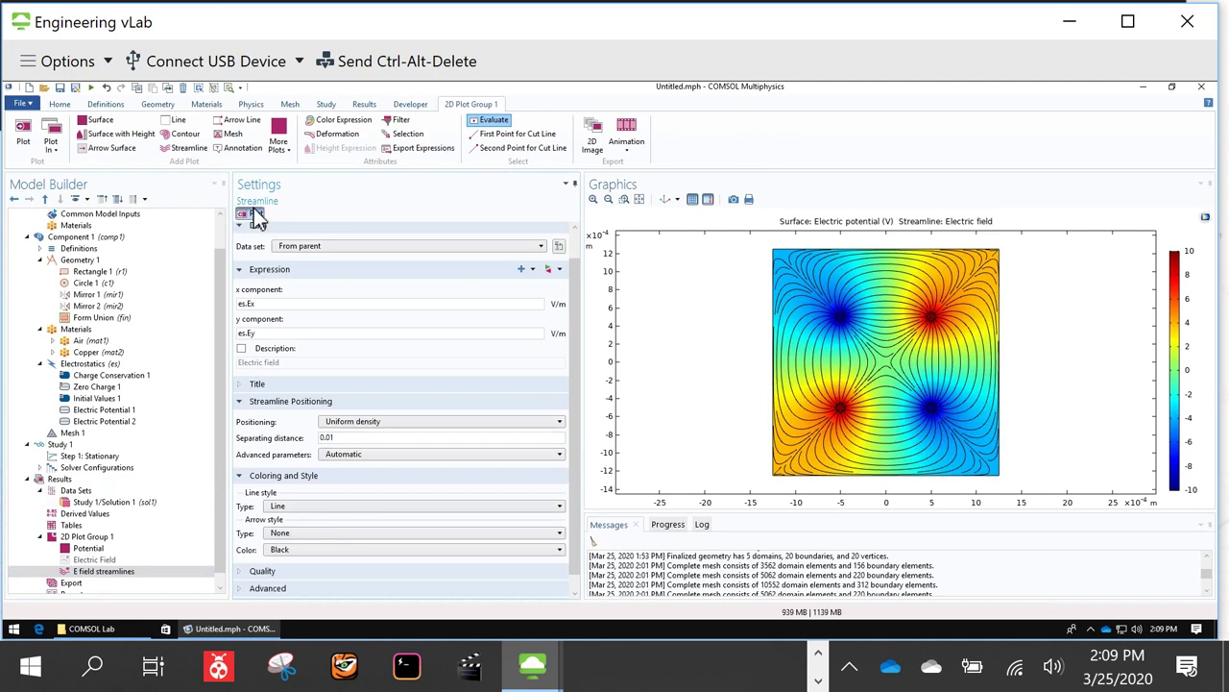
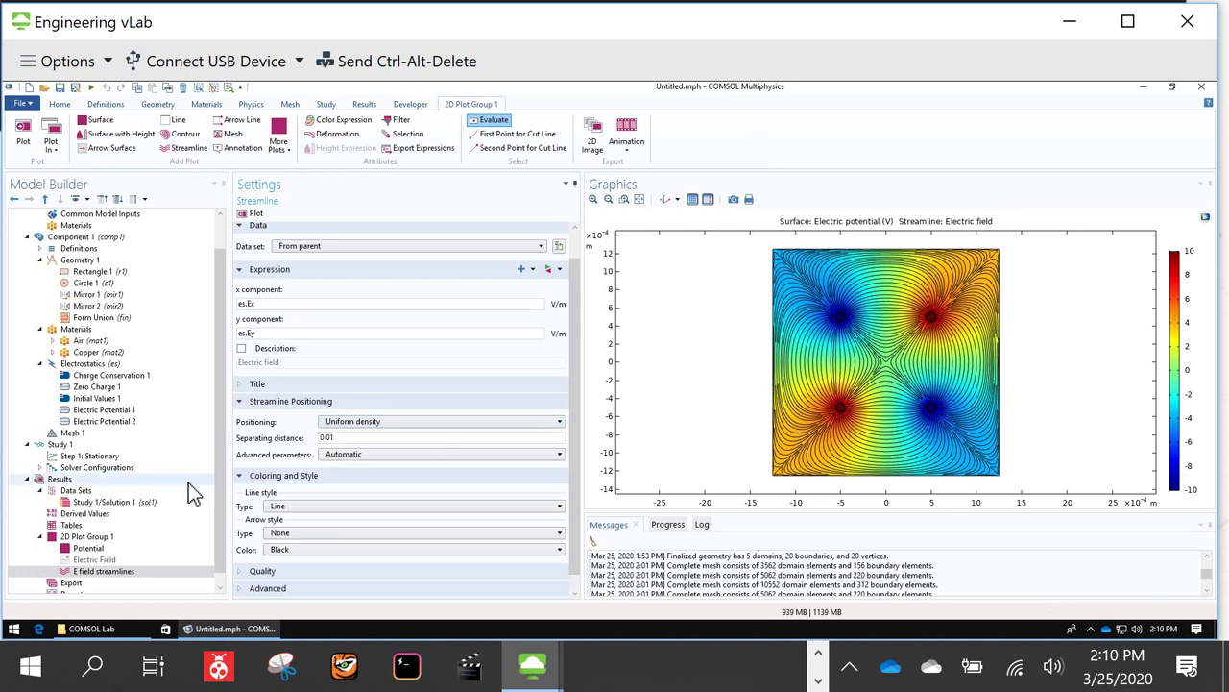
Step: Disable the E field streamlines plot in 2D Plot Group 1
{"action": "scroll", "coordinate": [188, 483], "scroll_direction": "down", "scroll_amount": 1}
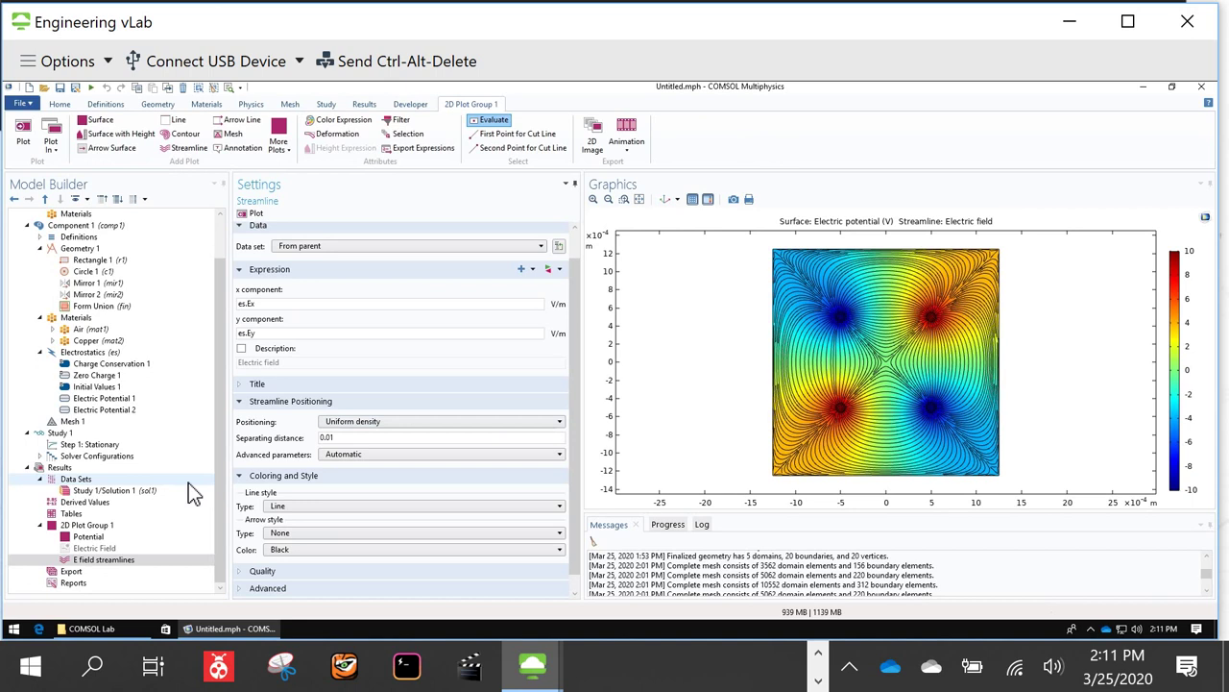
{"action": "left_click", "coordinate": [125, 563]}
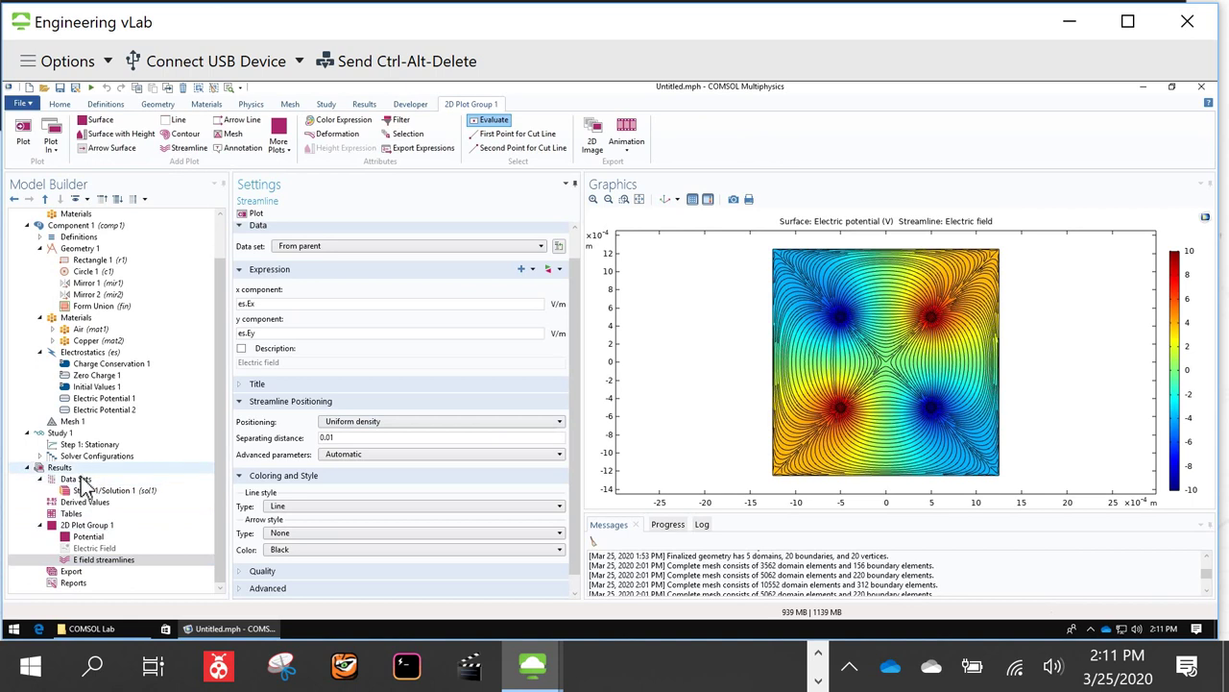
{"action": "right_click", "coordinate": [141, 559]}
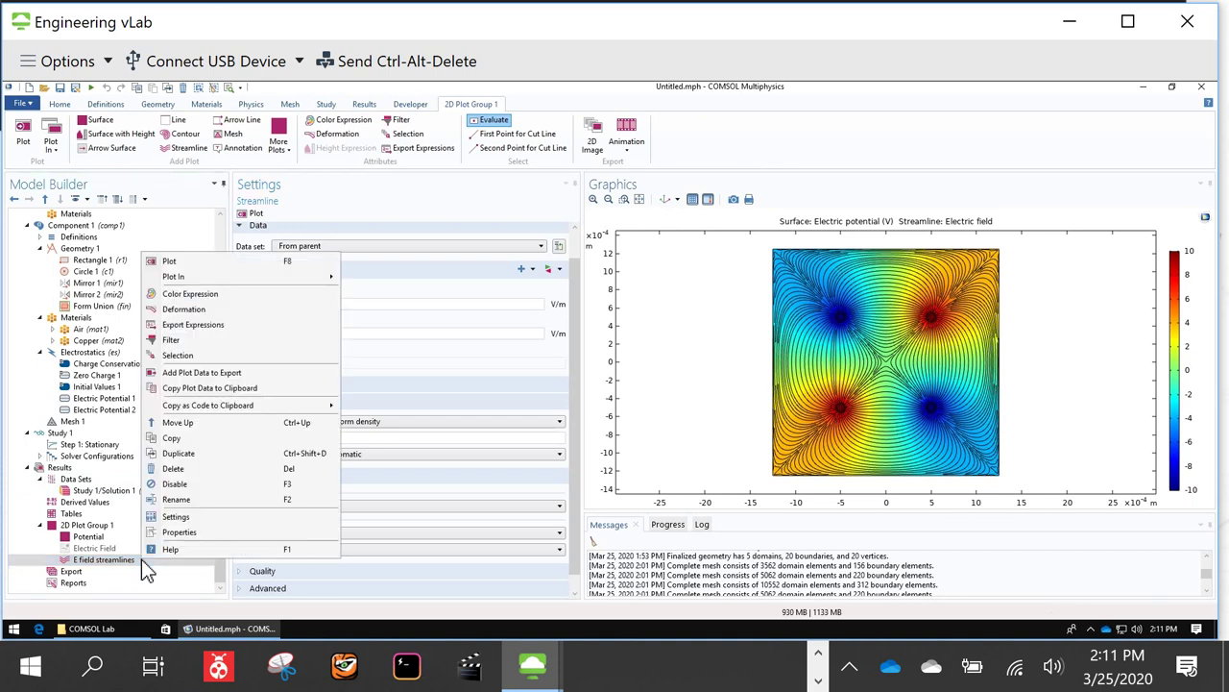
{"action": "left_click", "coordinate": [178, 483]}
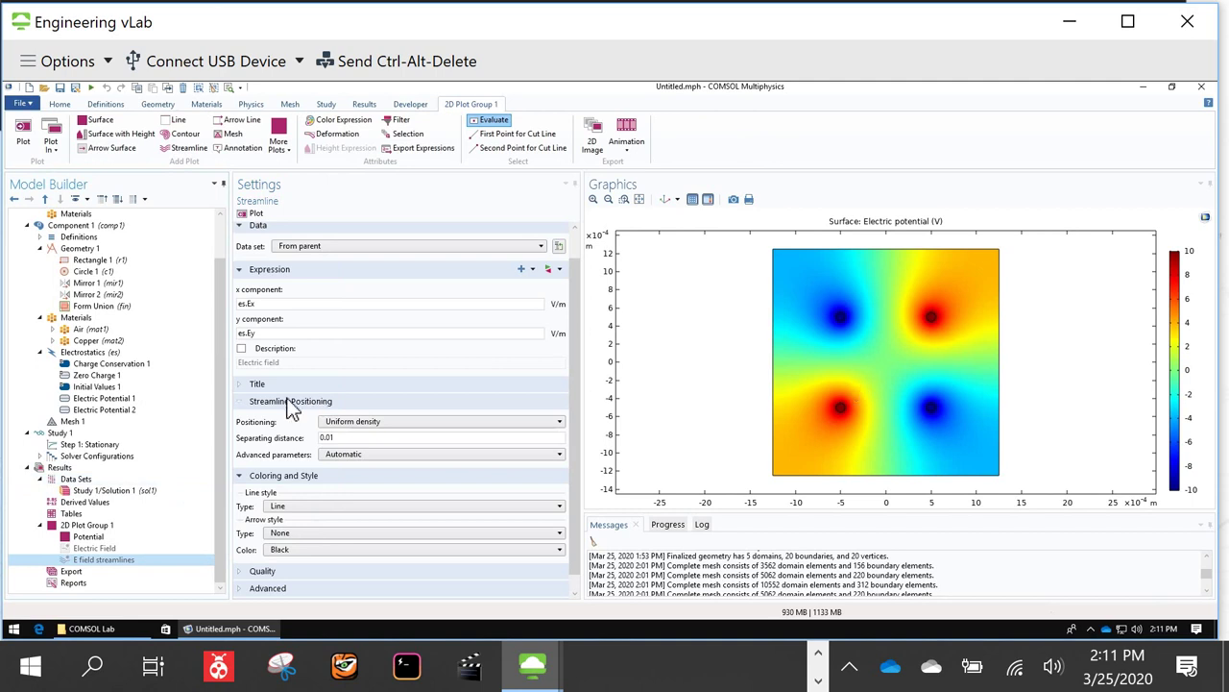
Step: Collapse the Geometry 1, Electrostatics and Materials branches of Component 1 in the model tree
{"action": "scroll", "coordinate": [223, 495], "scroll_direction": "up", "scroll_amount": 2}
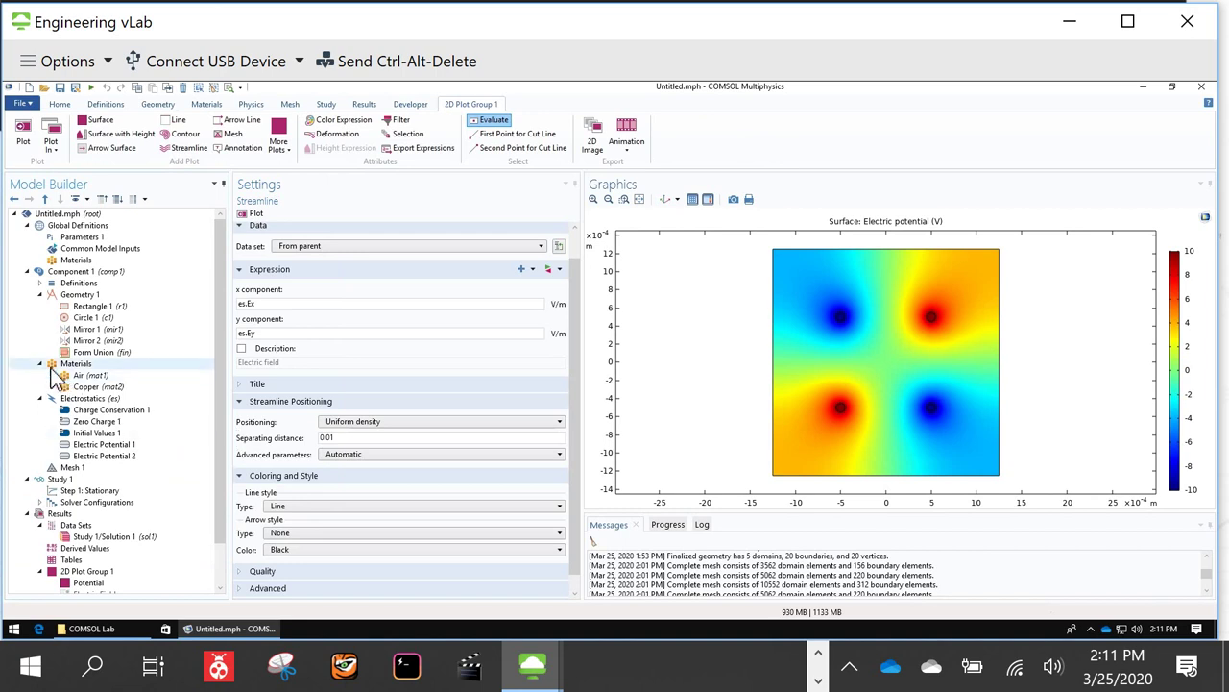
{"action": "left_click", "coordinate": [38, 295]}
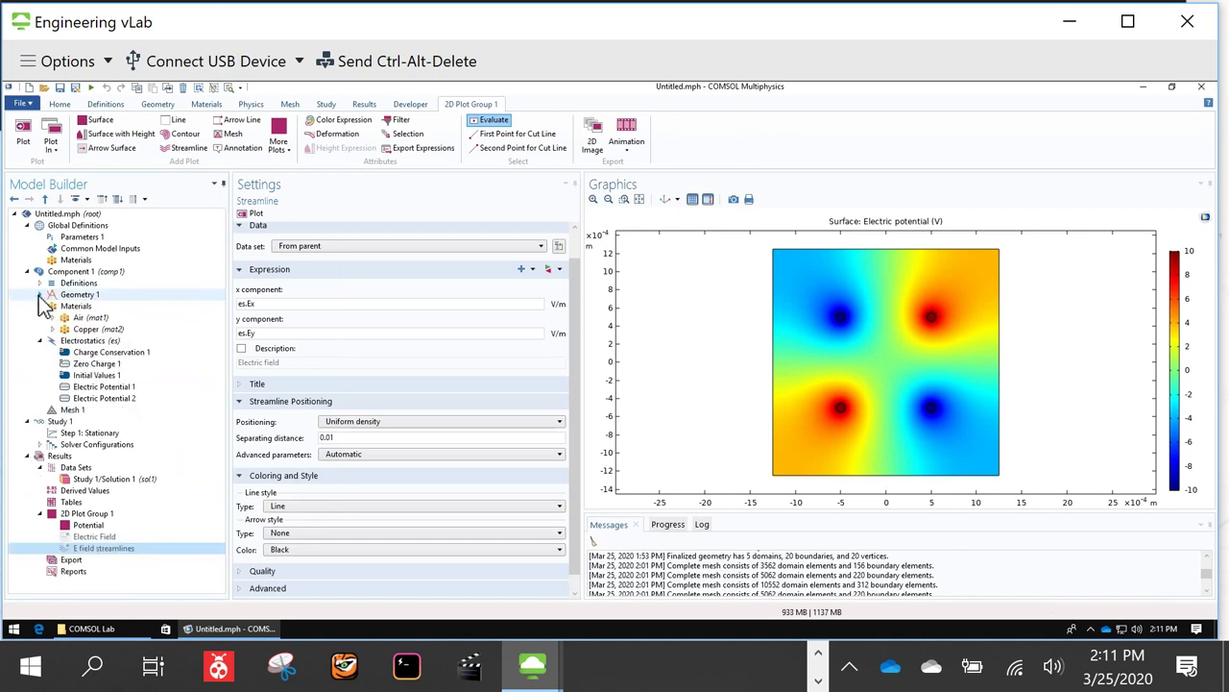
{"action": "left_click", "coordinate": [41, 340]}
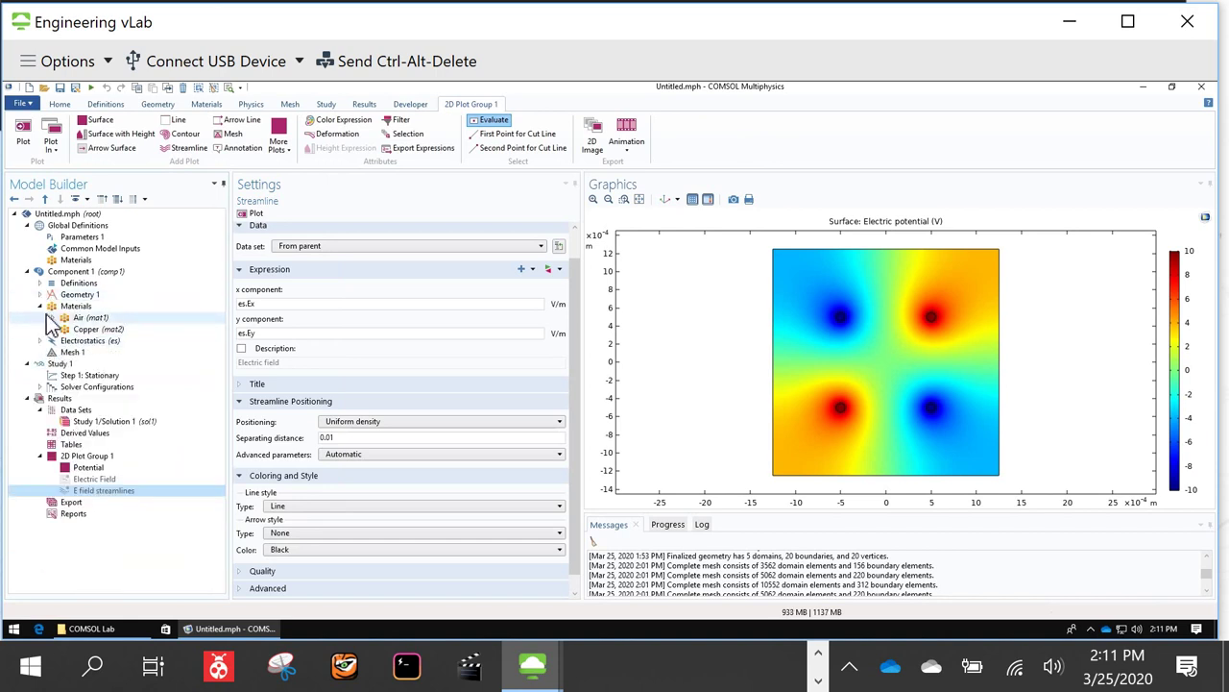
{"action": "left_click", "coordinate": [40, 305]}
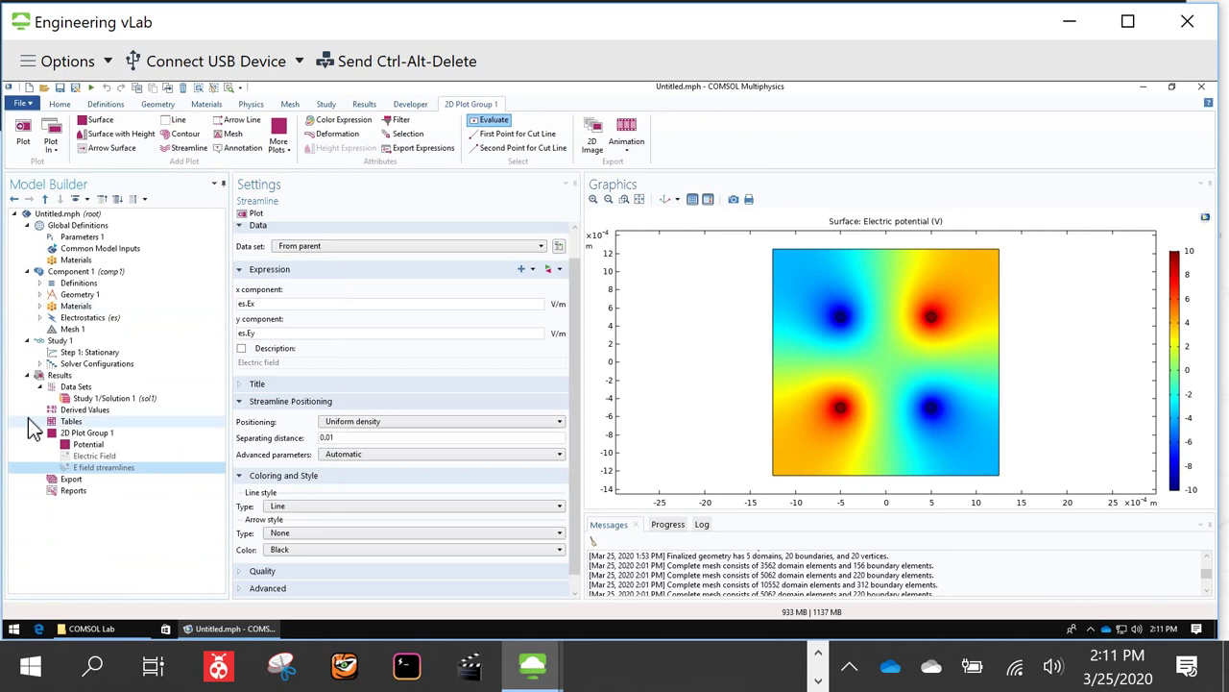
Step: Check the global parameters, and add a Parametric Sweep to Study 1 with v as the swept parameter
{"action": "left_click", "coordinate": [82, 239]}
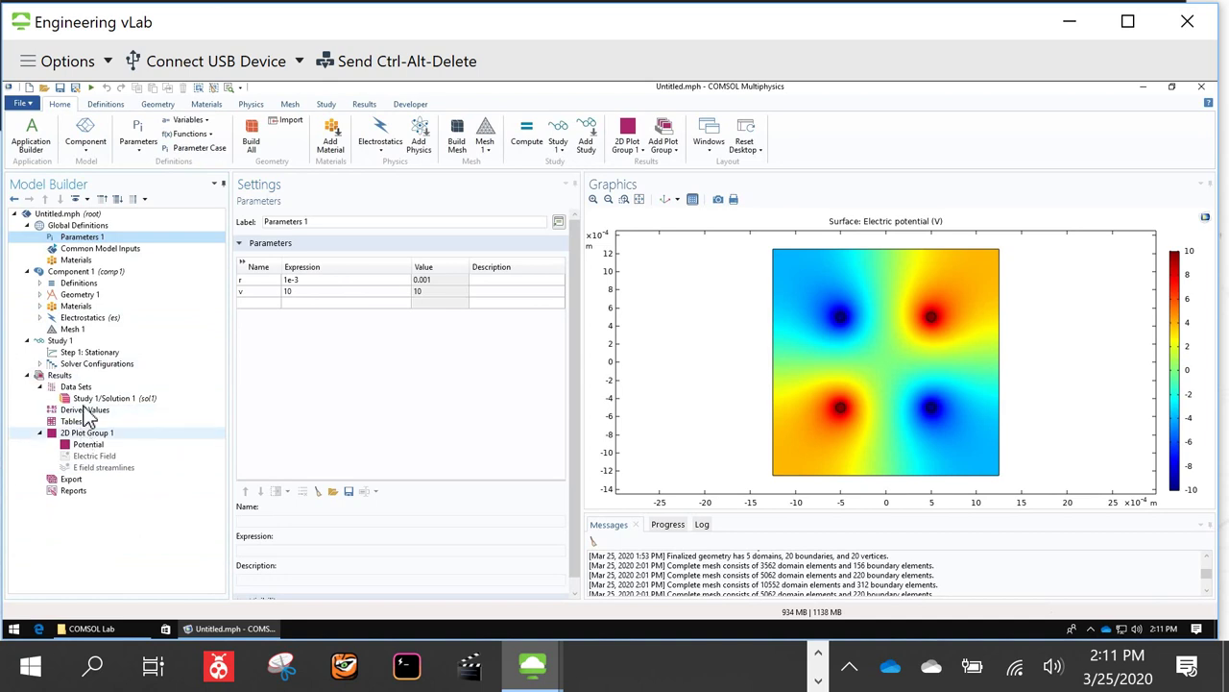
{"action": "right_click", "coordinate": [59, 340]}
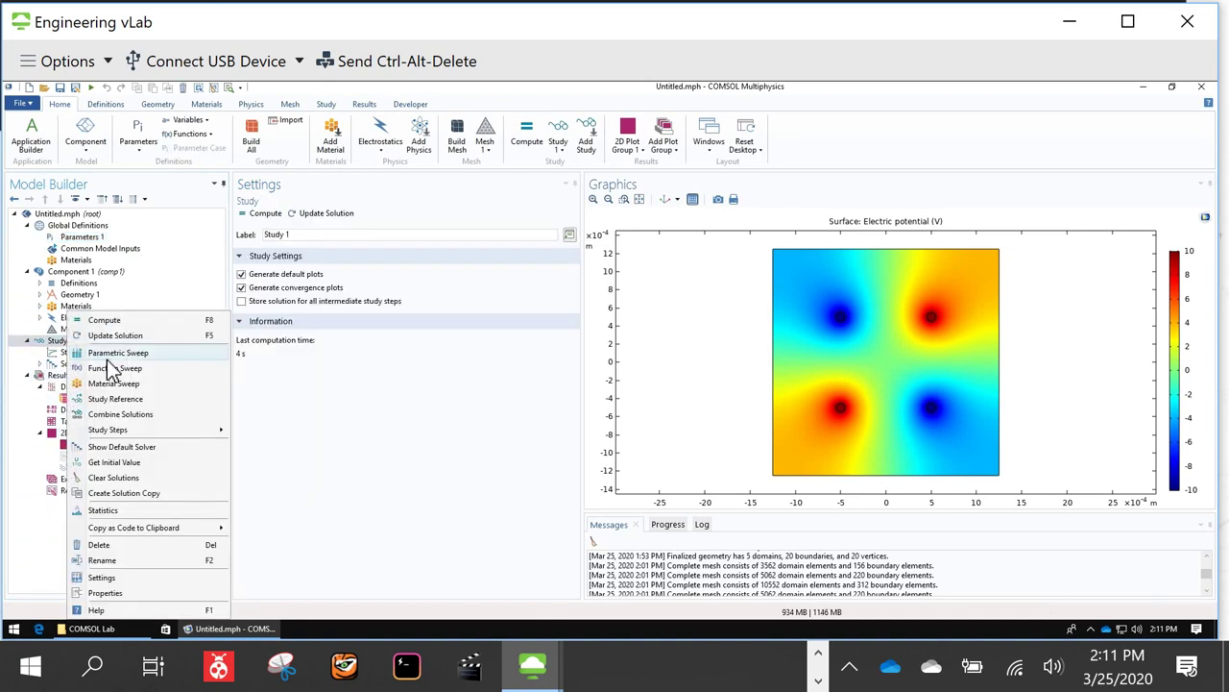
{"action": "left_click", "coordinate": [111, 354]}
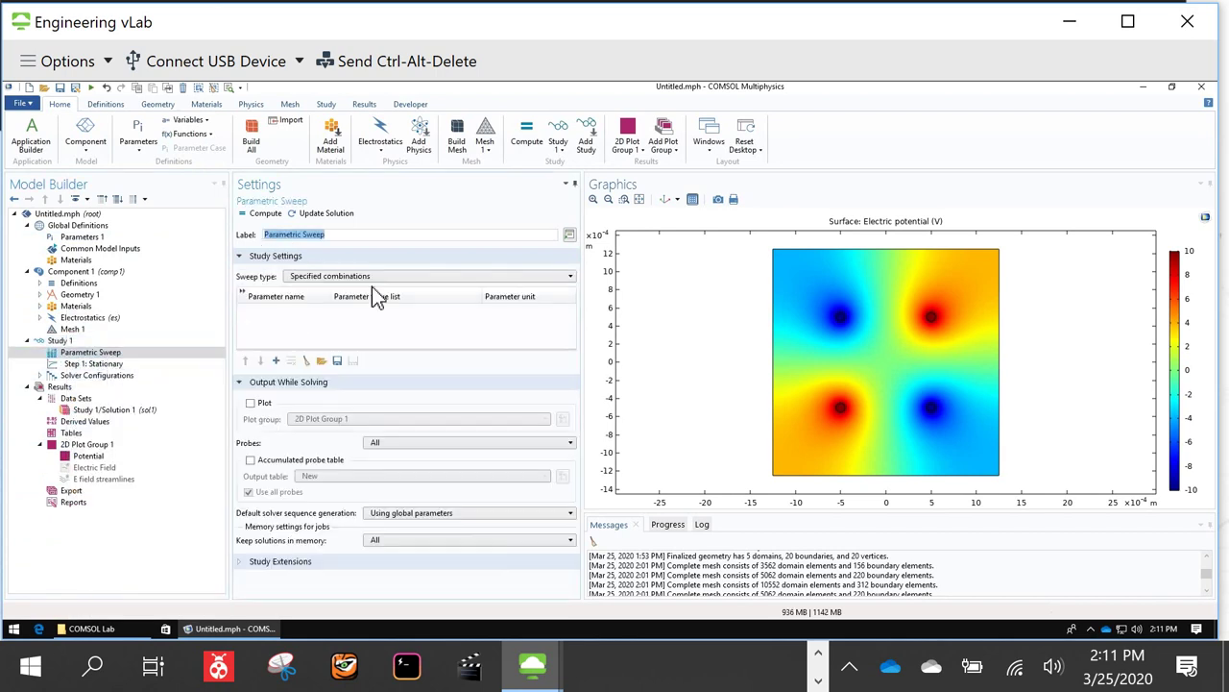
{"action": "left_click", "coordinate": [275, 362]}
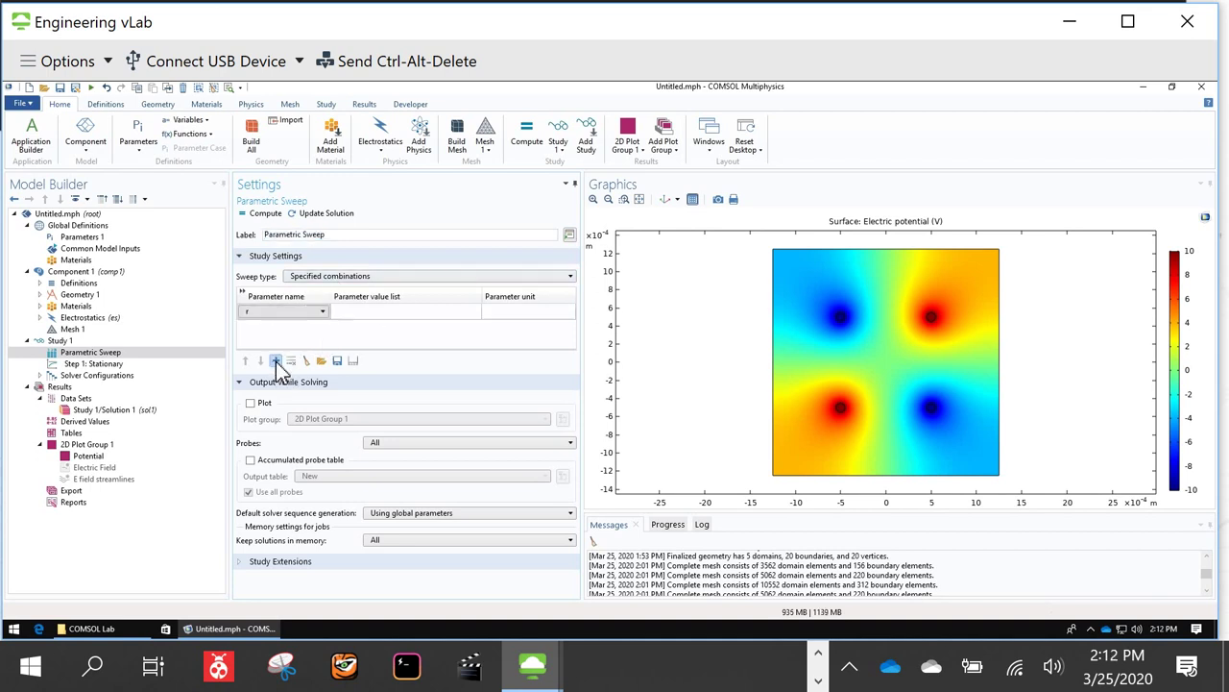
{"action": "left_click", "coordinate": [265, 308]}
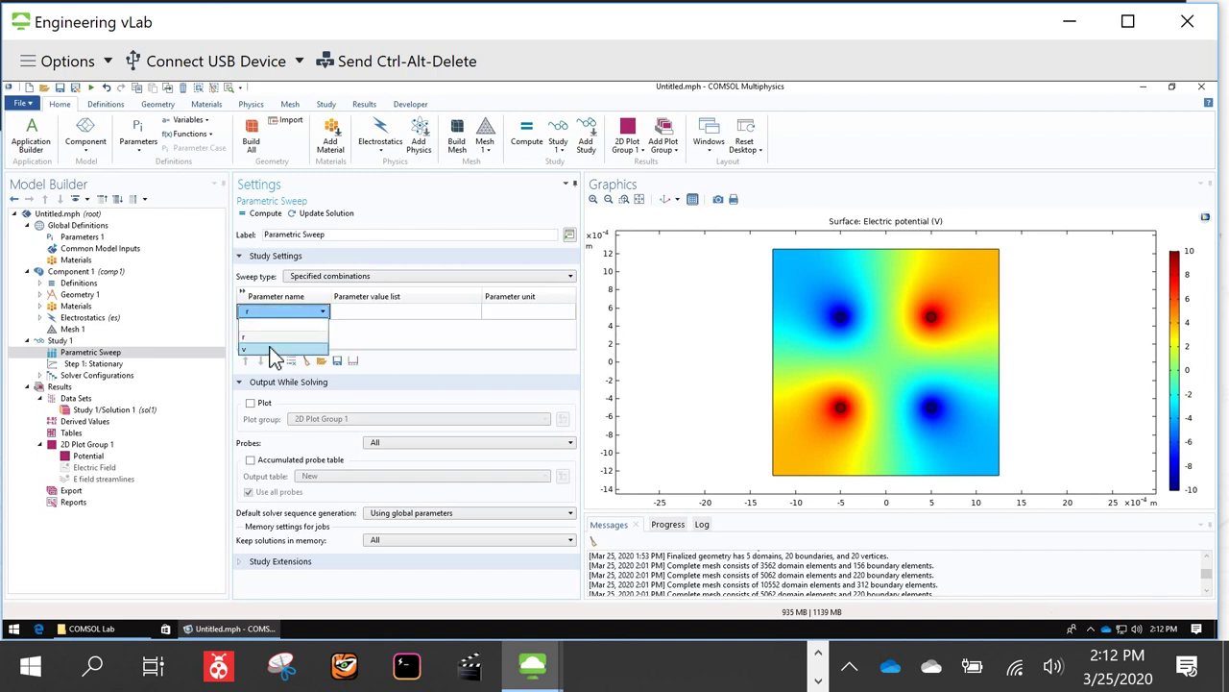
{"action": "left_click", "coordinate": [270, 349]}
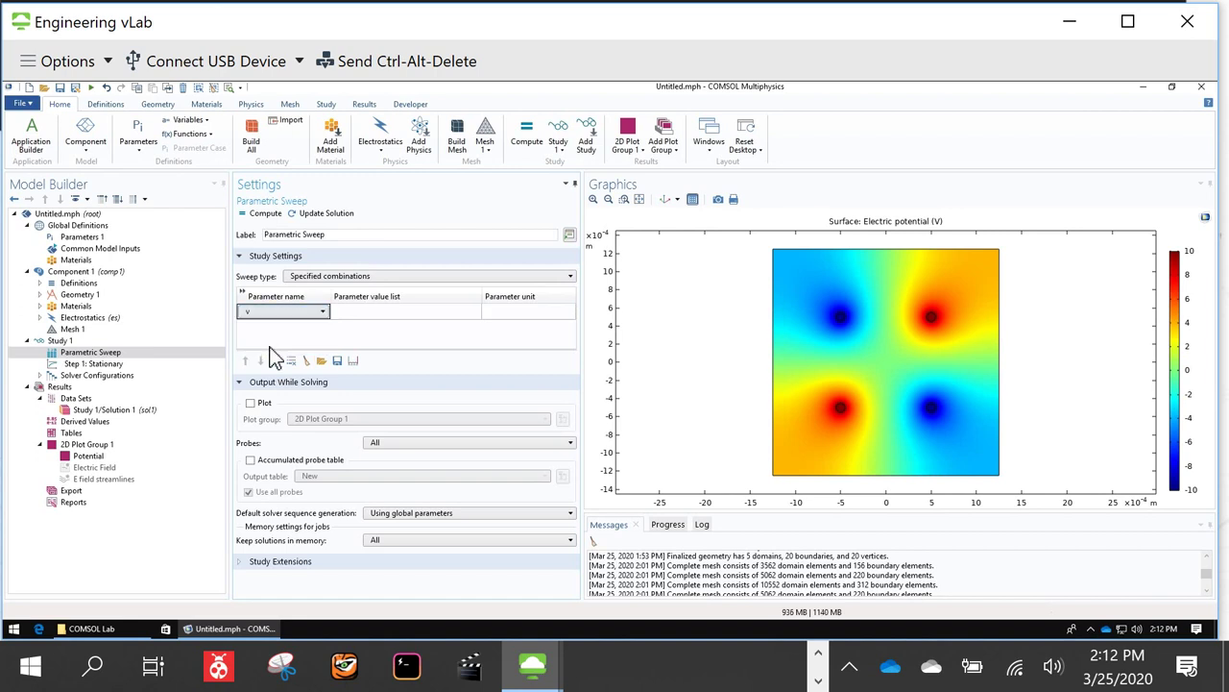
Step: Define the sweep values of v as a range from 0 to 10 in steps of 2
{"action": "left_click", "coordinate": [370, 312]}
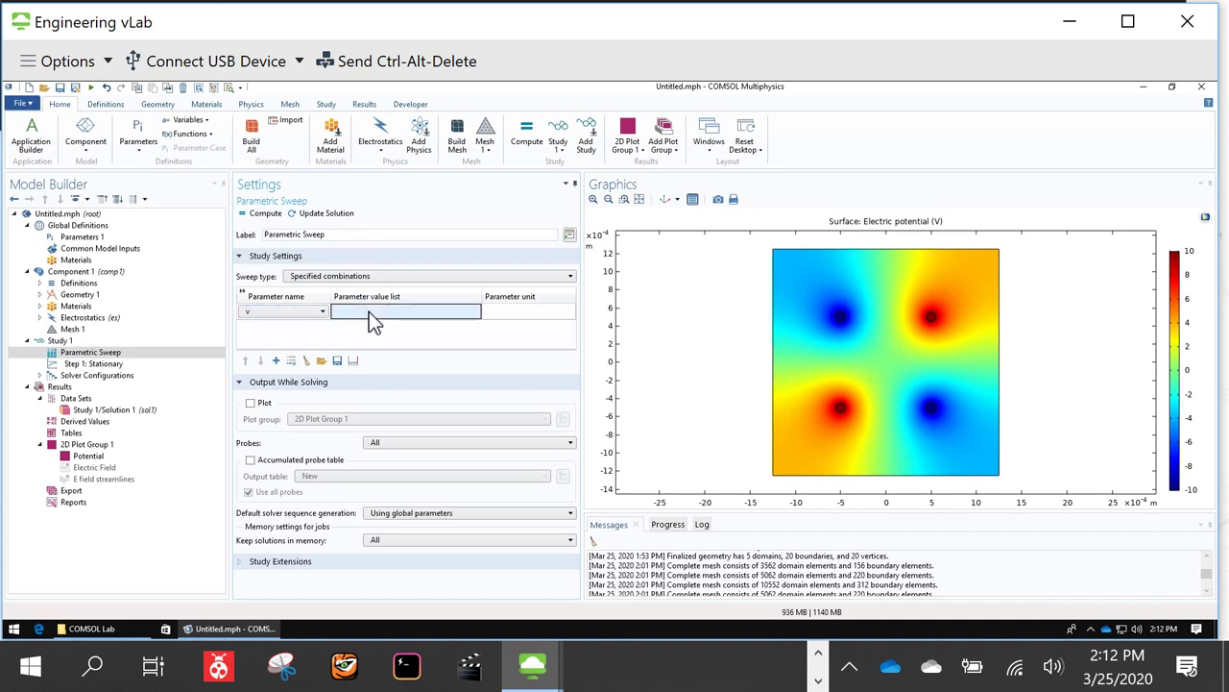
{"action": "left_click", "coordinate": [353, 361]}
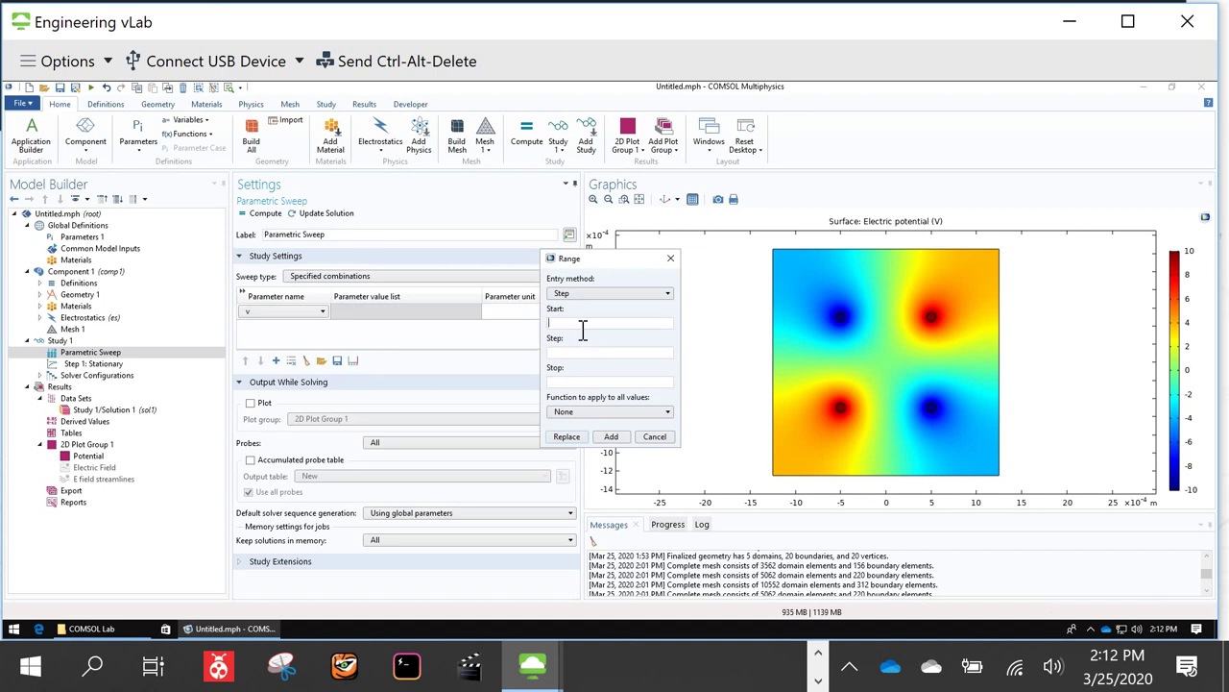
{"action": "type", "text": "0"}
{"action": "left_click", "coordinate": [581, 355]}
{"action": "type", "text": "210"}
{"action": "left_click", "coordinate": [567, 436]}
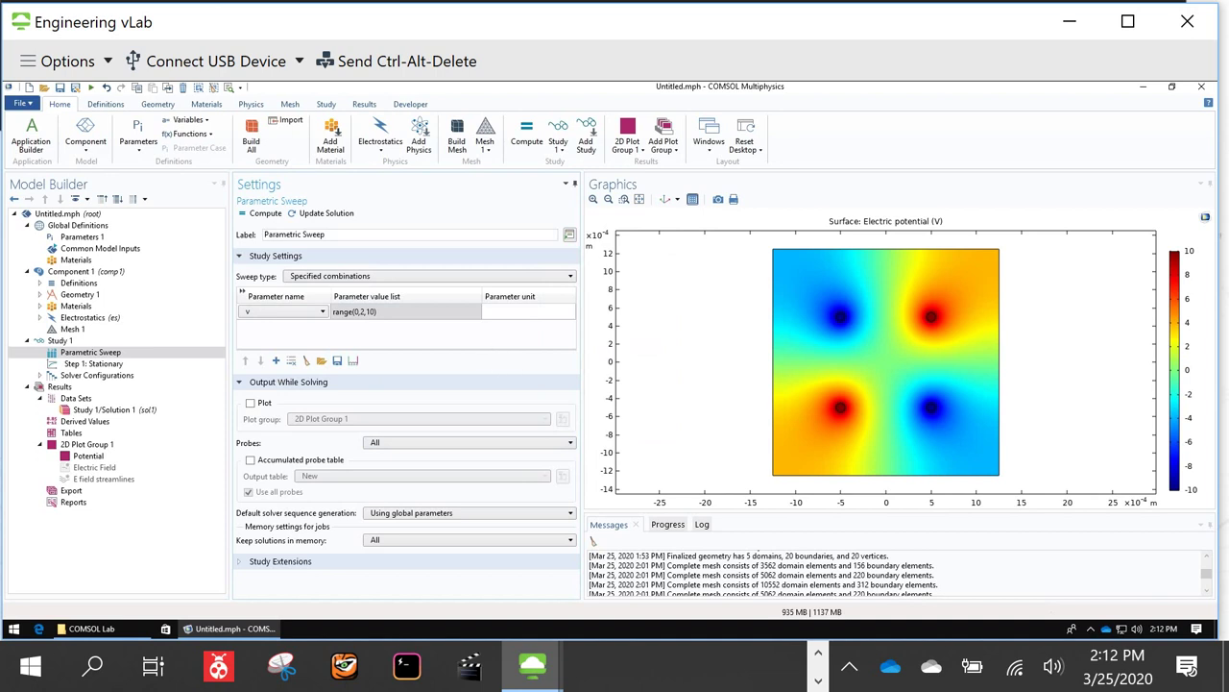
{"action": "left_click", "coordinate": [113, 354]}
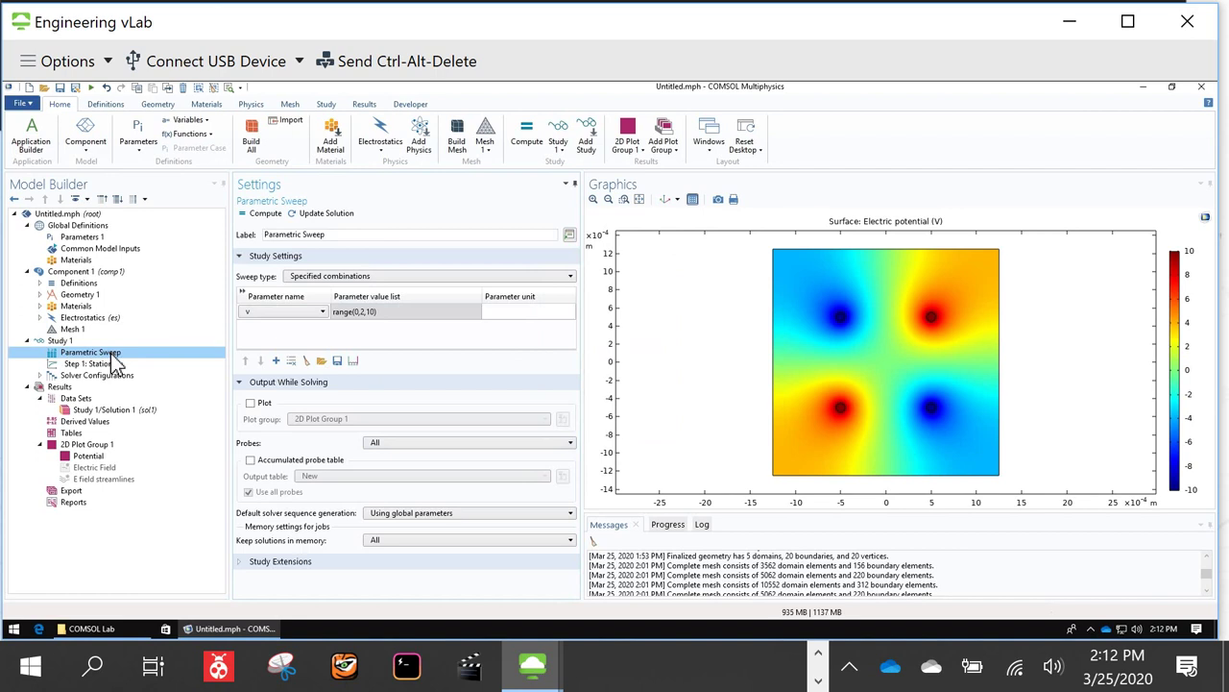
Step: Compute the Parametric Sweep of Study 1 over v
{"action": "right_click", "coordinate": [113, 360]}
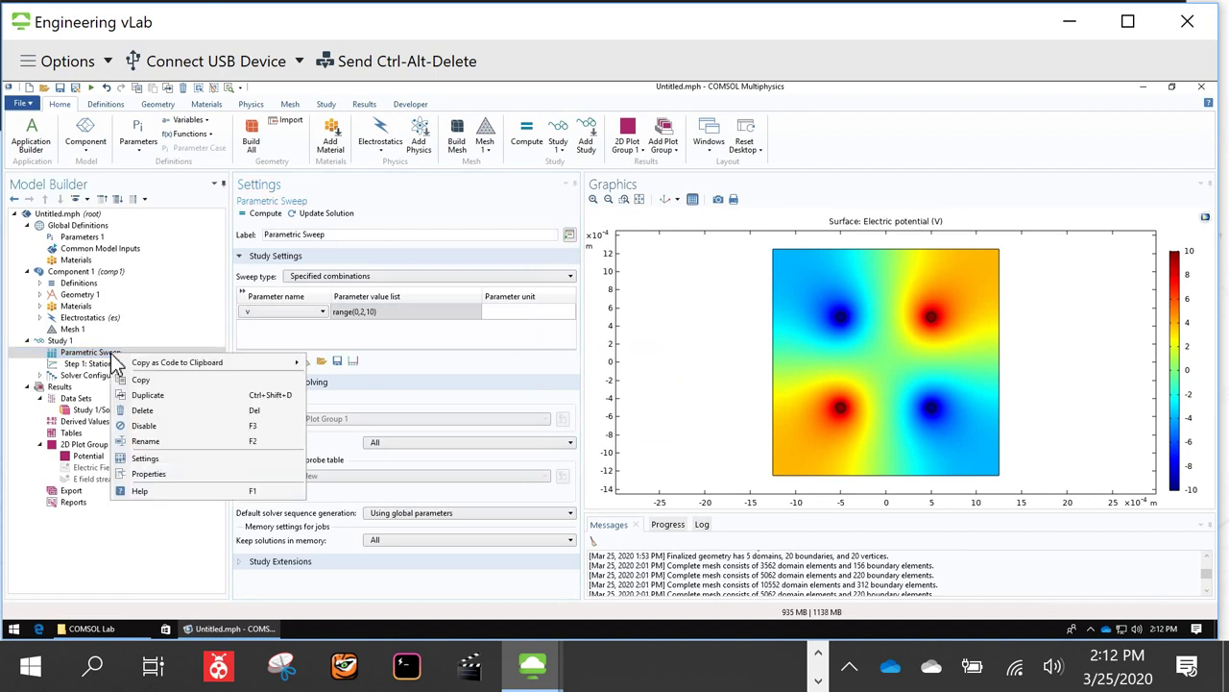
{"action": "left_click", "coordinate": [104, 368]}
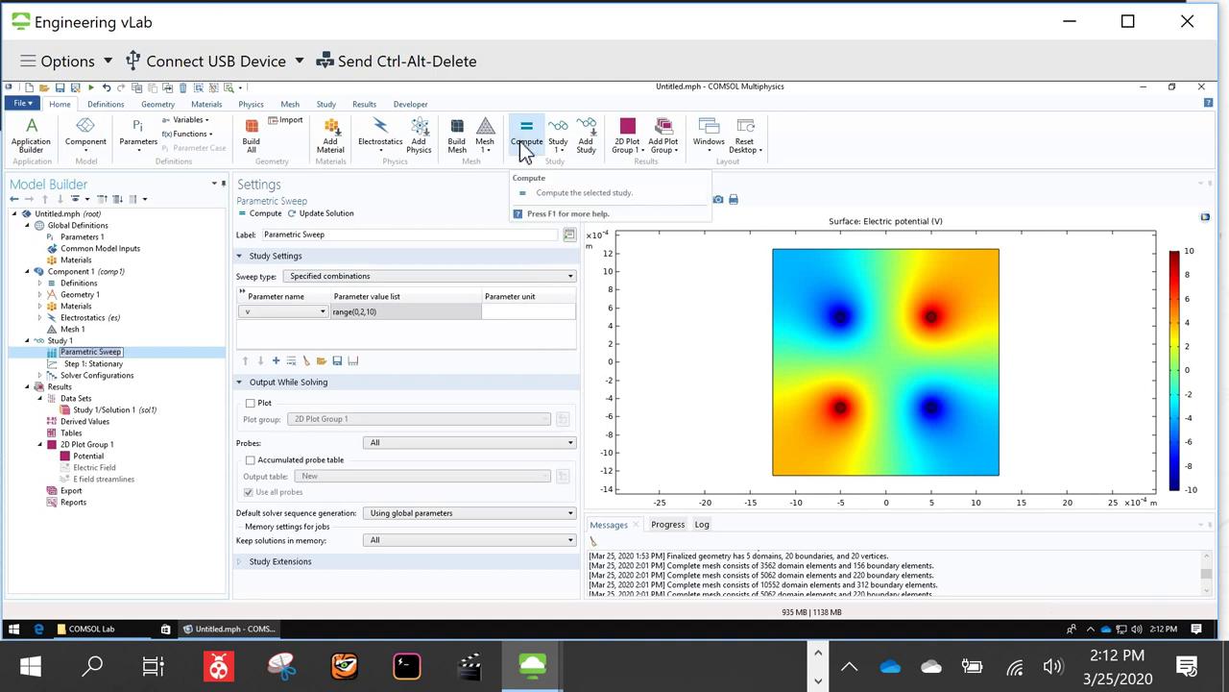
{"action": "left_click", "coordinate": [114, 365]}
{"action": "left_click", "coordinate": [108, 353]}
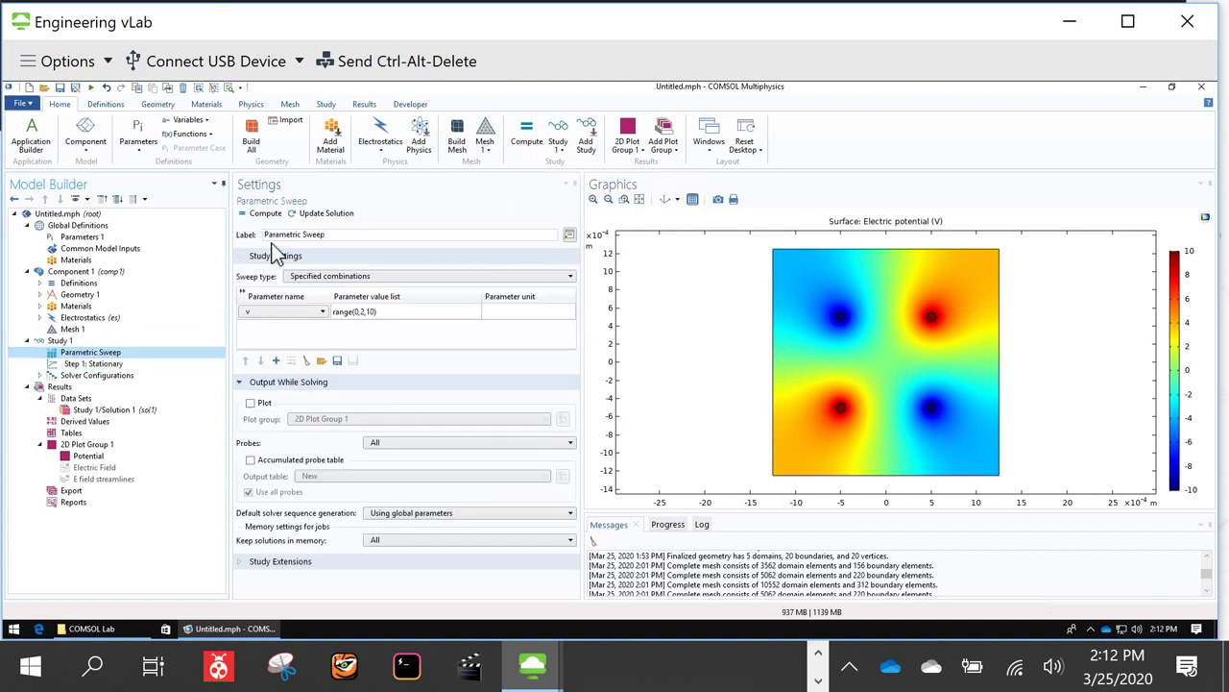
{"action": "left_click", "coordinate": [266, 214]}
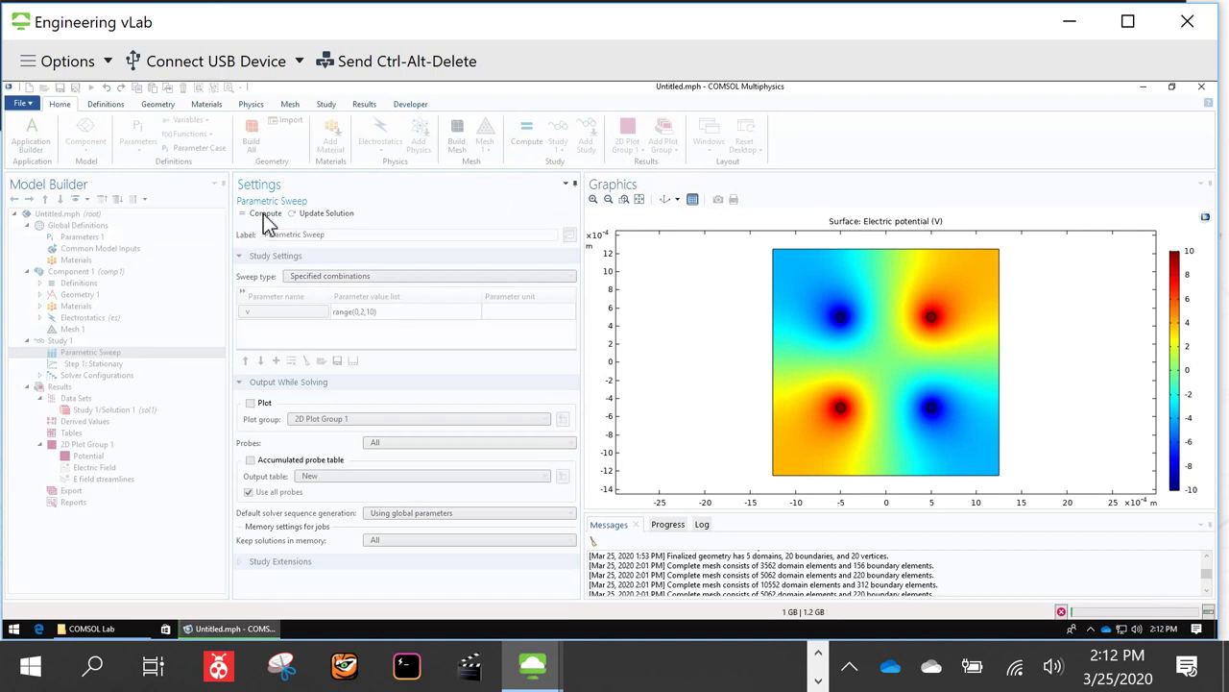
Step: Enlarge the message area below the graphics and check the solver progress and messages
{"action": "left_click", "coordinate": [669, 525]}
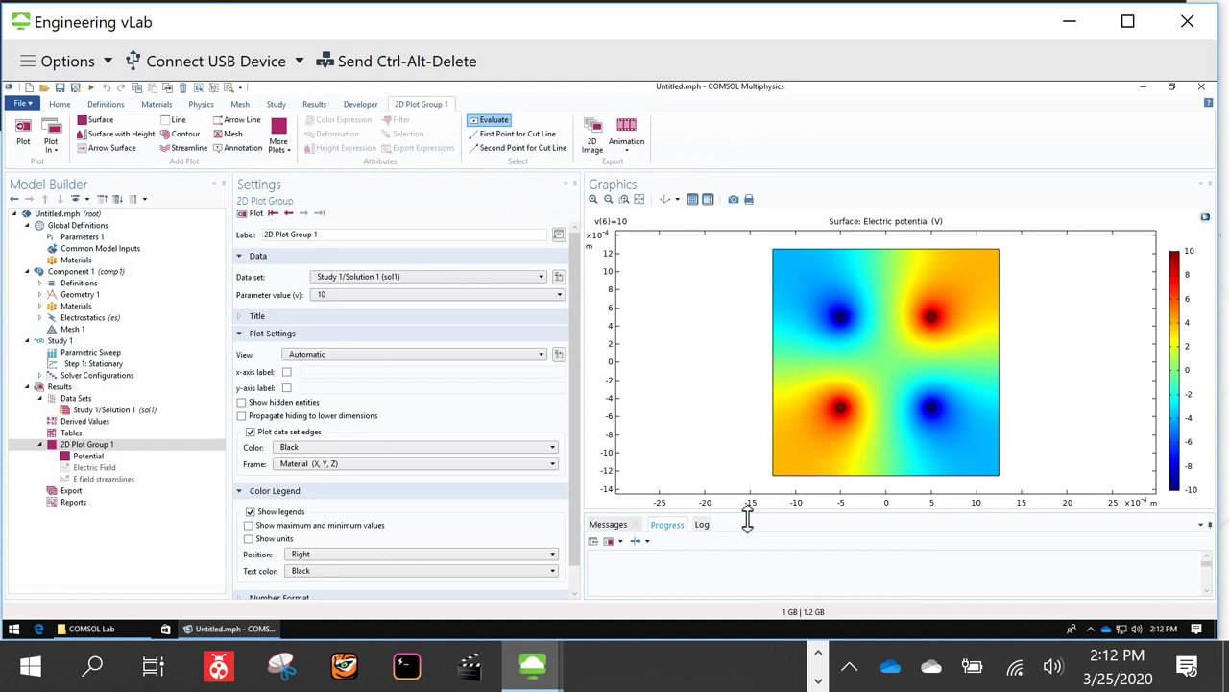
{"action": "left_click_drag", "start_coordinate": [747, 513], "coordinate": [746, 407]}
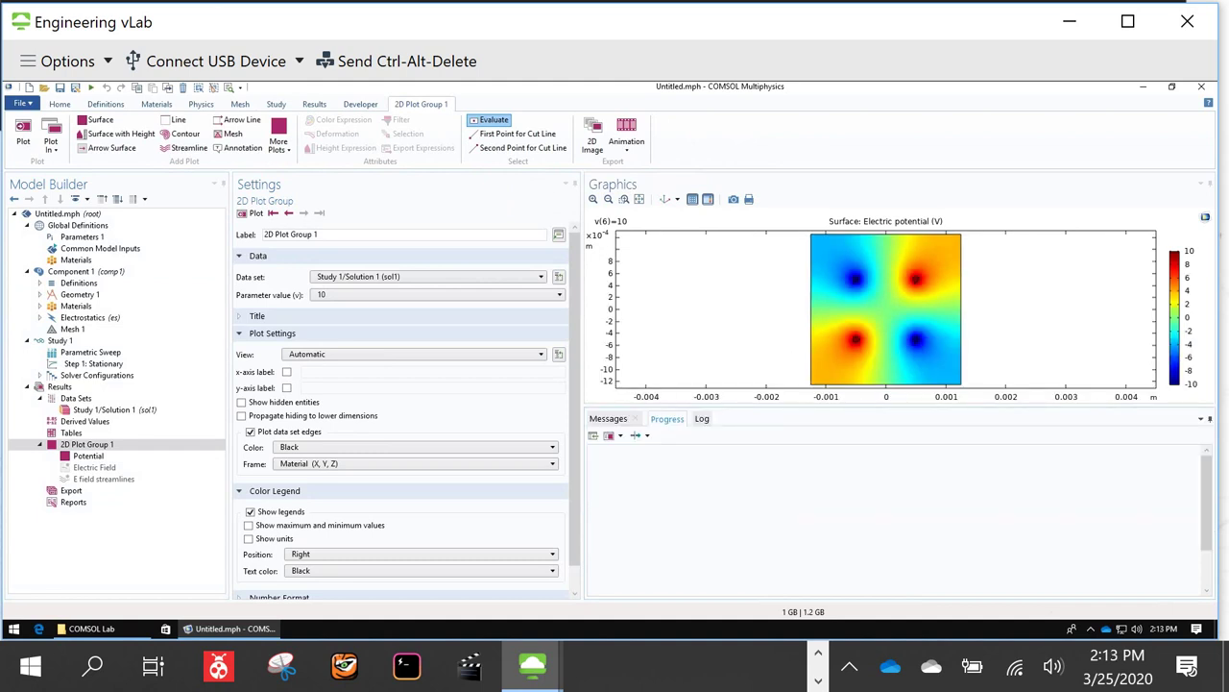
{"action": "left_click", "coordinate": [617, 421]}
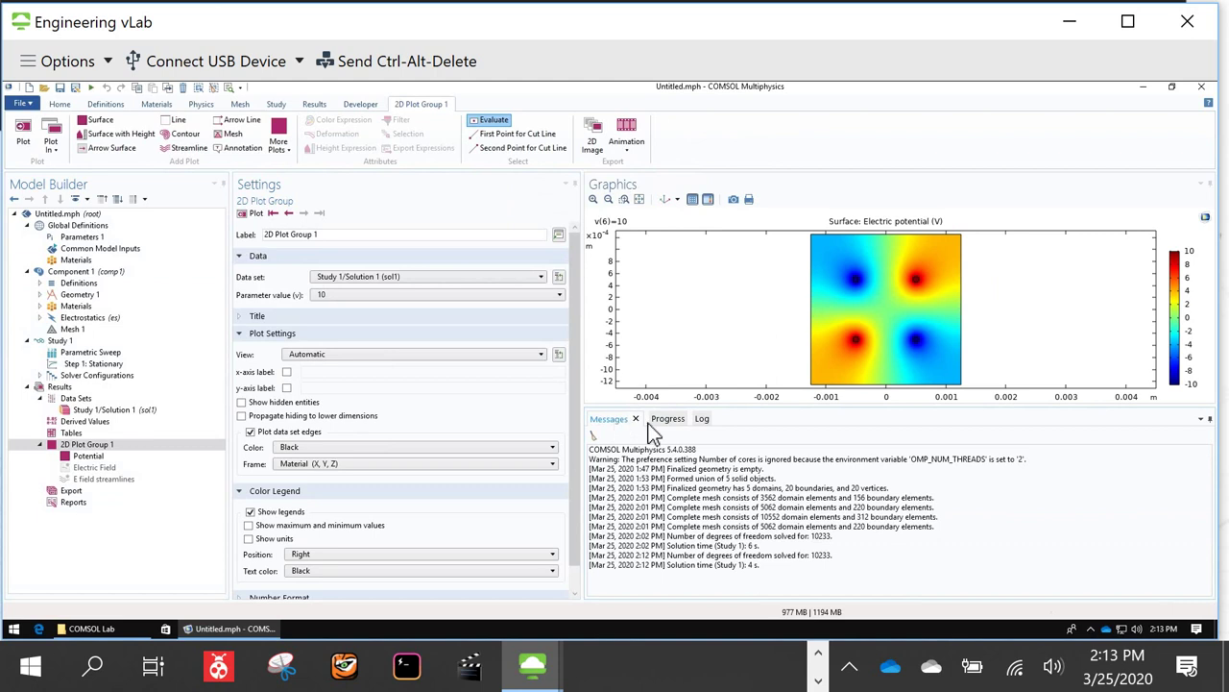
Step: Compute the Parametric Sweep again and check its progress and solver messages
{"action": "left_click", "coordinate": [110, 353]}
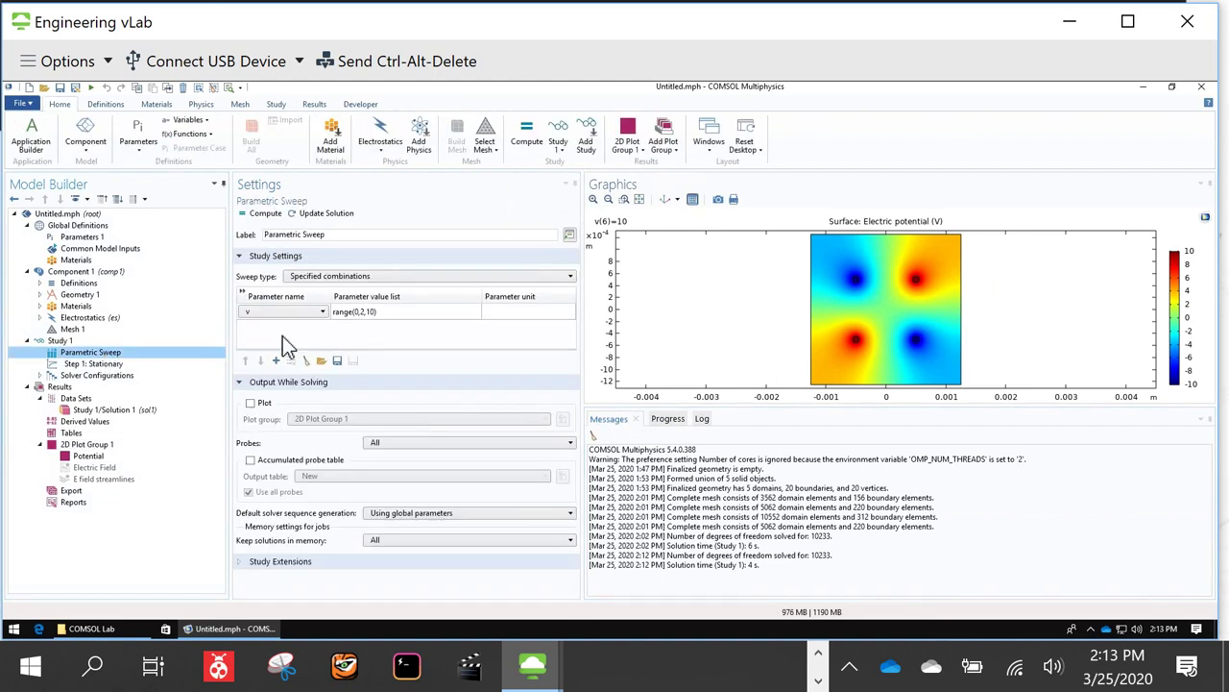
{"action": "left_click", "coordinate": [274, 213]}
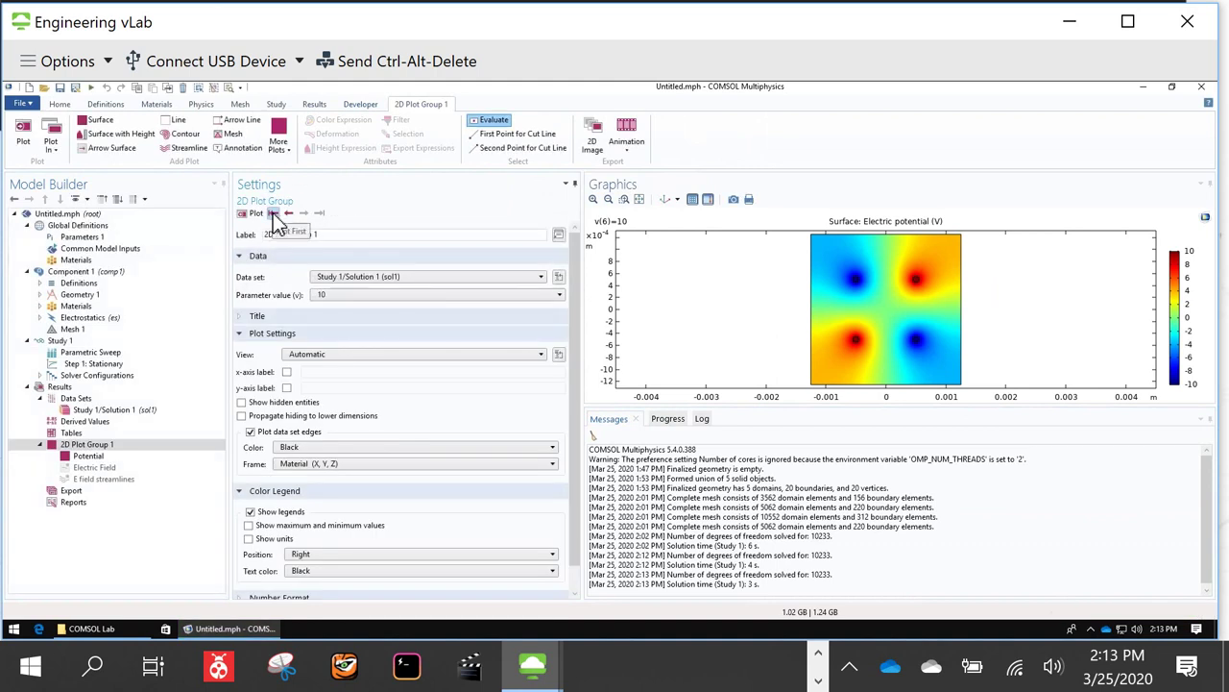
{"action": "left_click", "coordinate": [672, 421]}
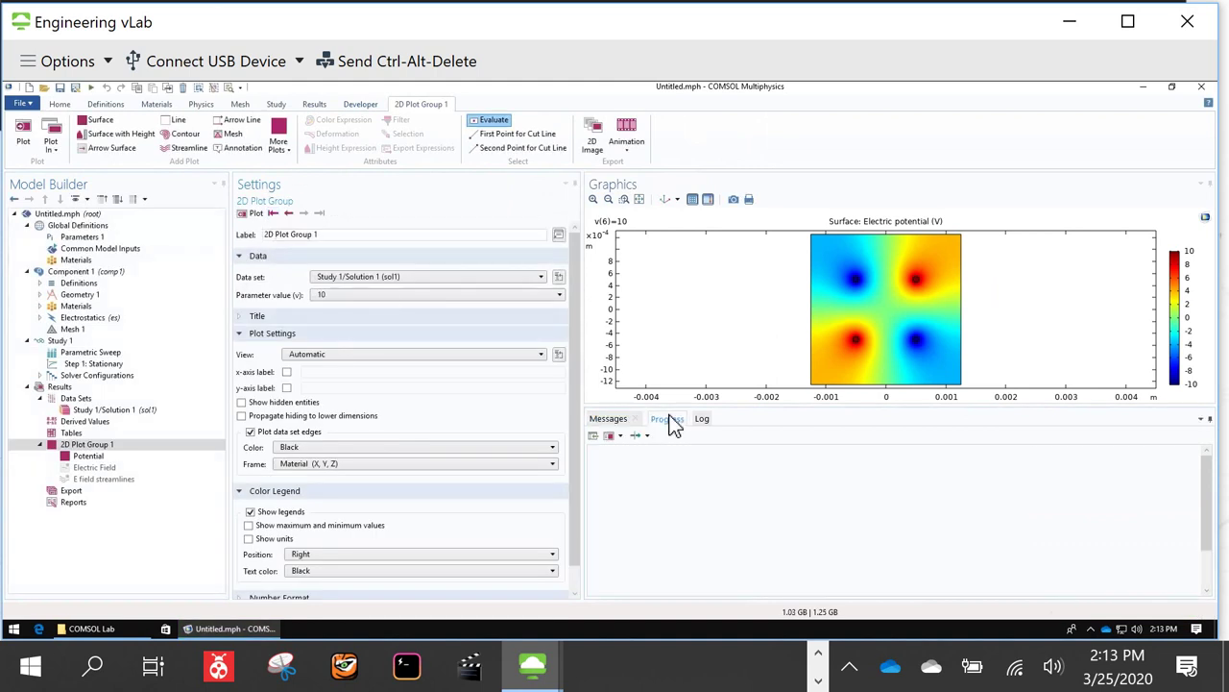
{"action": "left_click", "coordinate": [618, 421]}
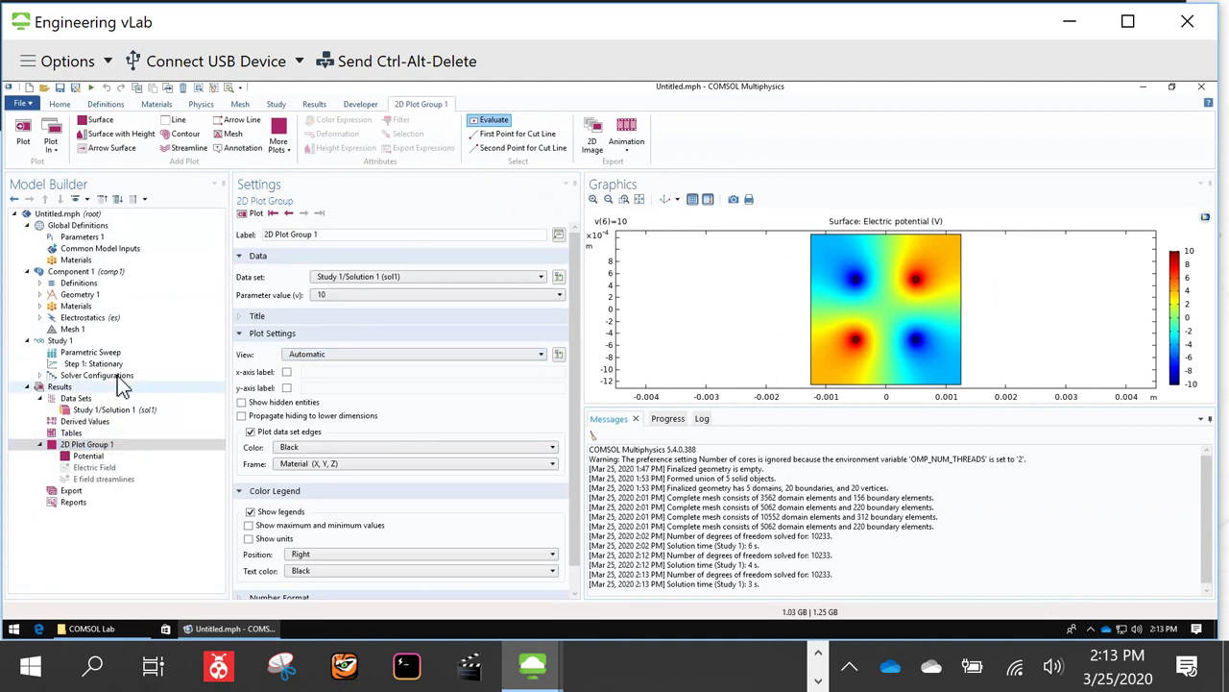
Step: Inspect the sweep and solver configurations of Study 1, and disable Step 1: Stationary
{"action": "left_click", "coordinate": [86, 365]}
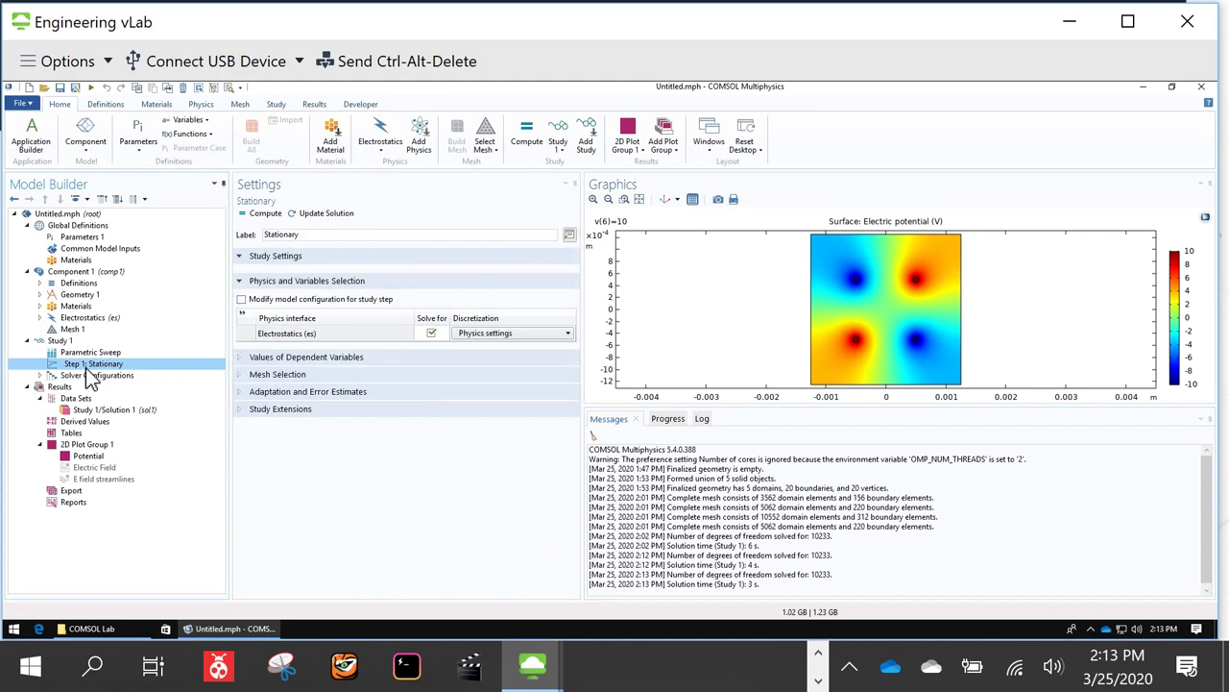
{"action": "right_click", "coordinate": [87, 367]}
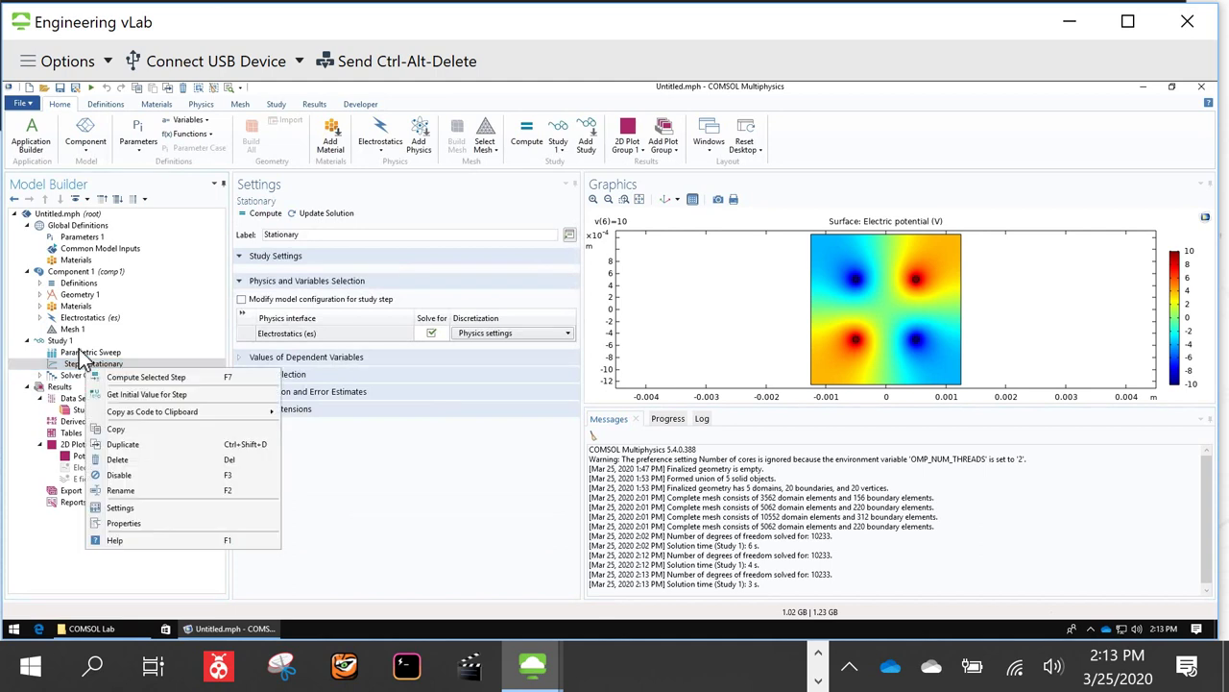
{"action": "left_click", "coordinate": [79, 353]}
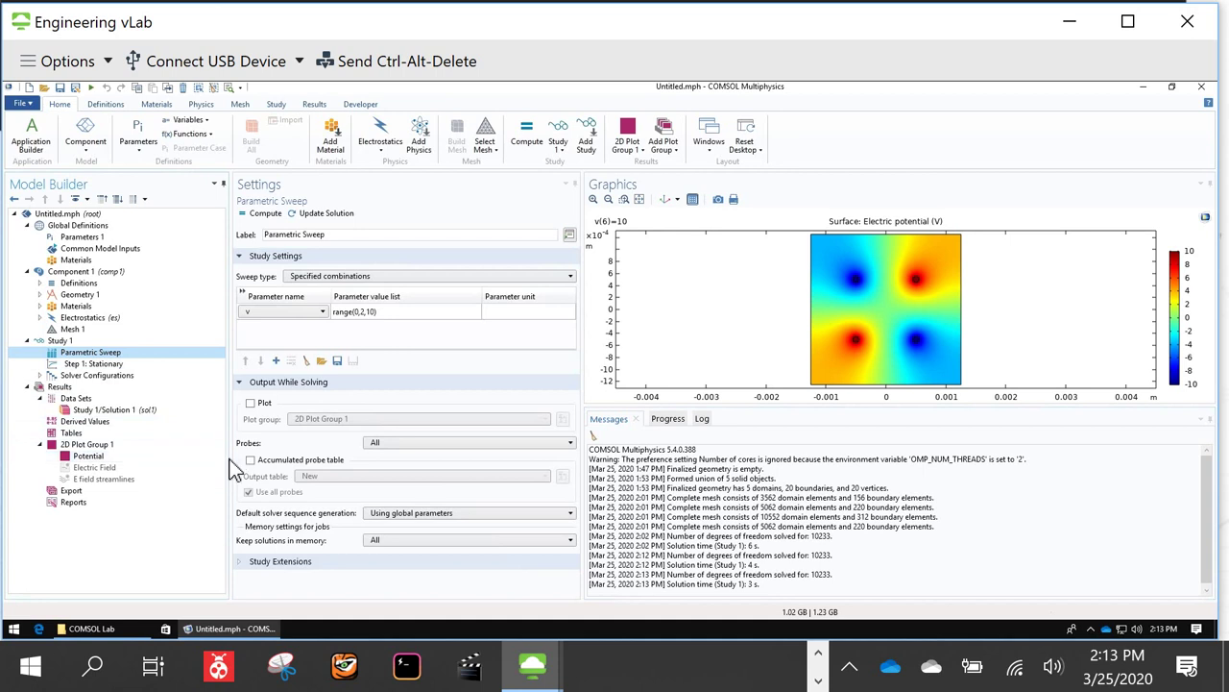
{"action": "left_click", "coordinate": [39, 375]}
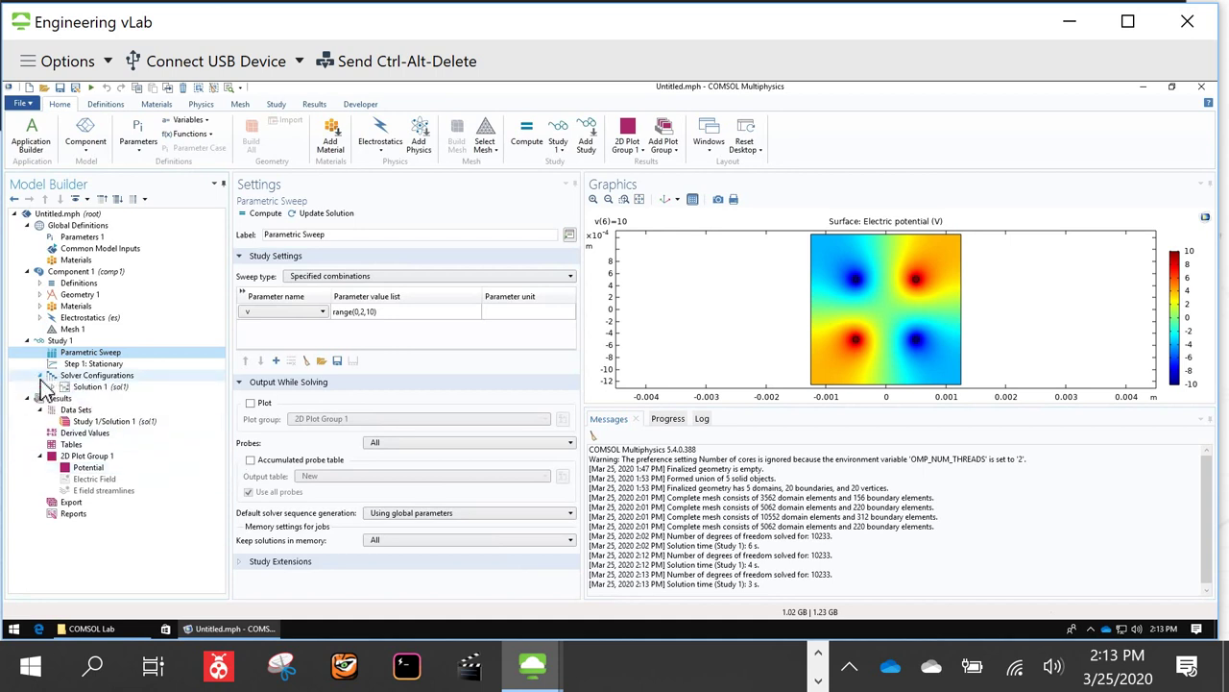
{"action": "right_click", "coordinate": [82, 377]}
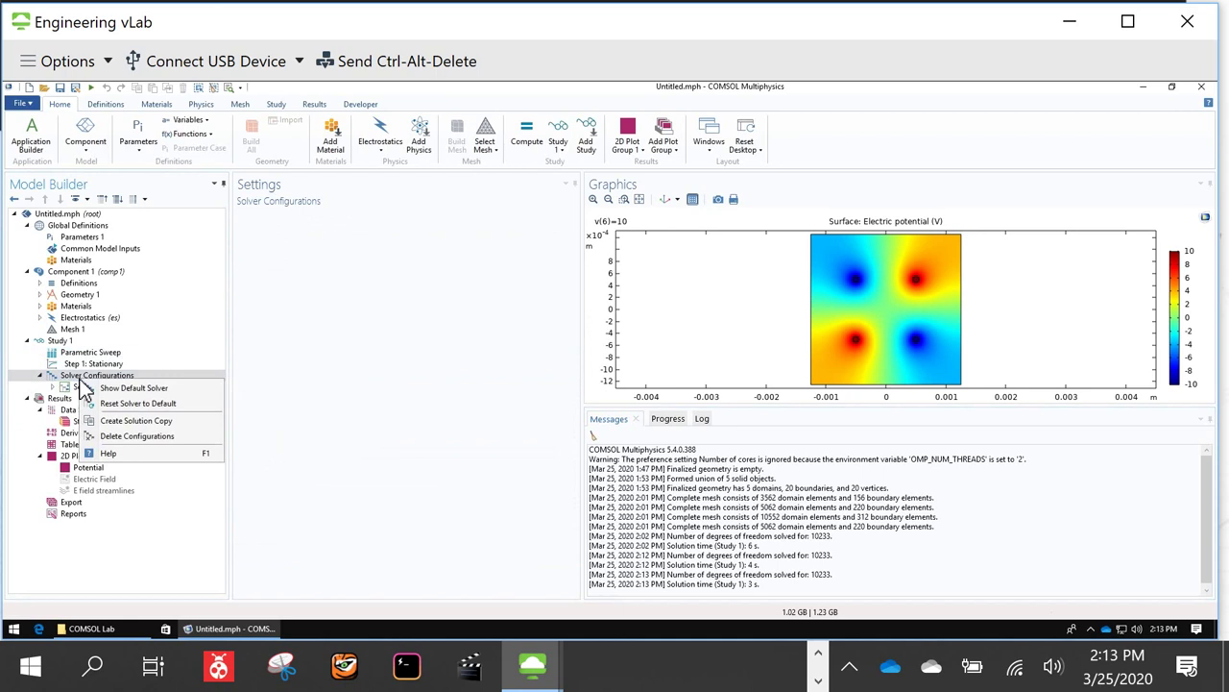
{"action": "left_click", "coordinate": [83, 365]}
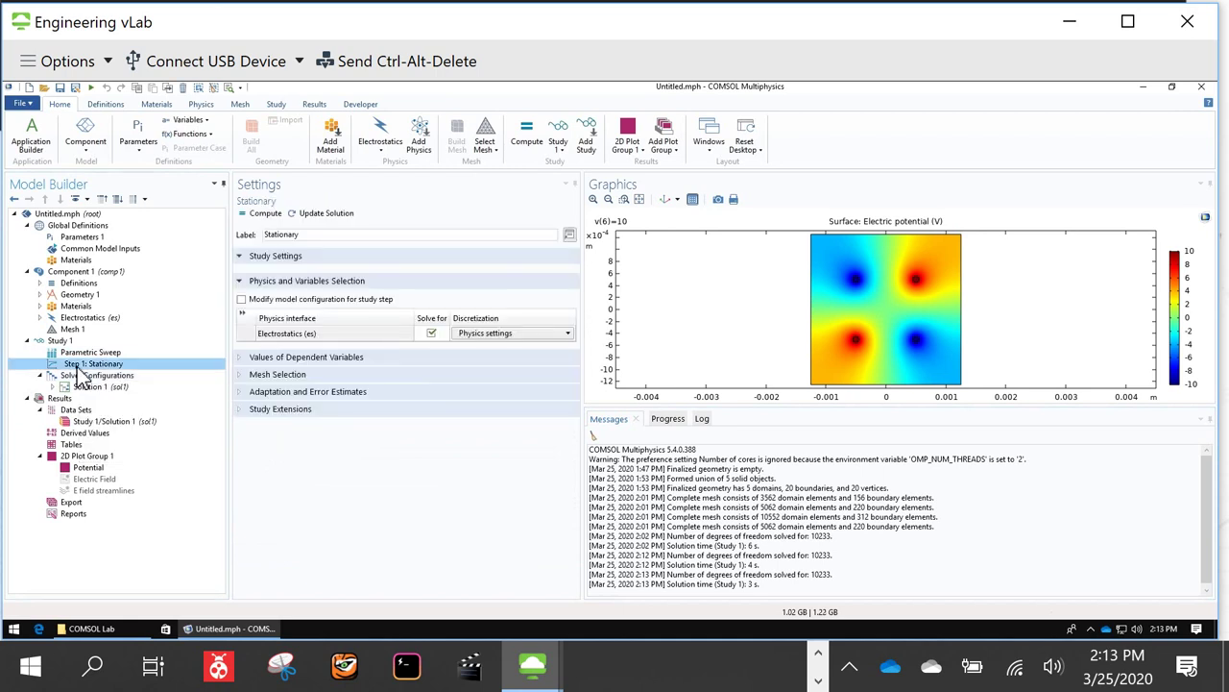
{"action": "right_click", "coordinate": [83, 376]}
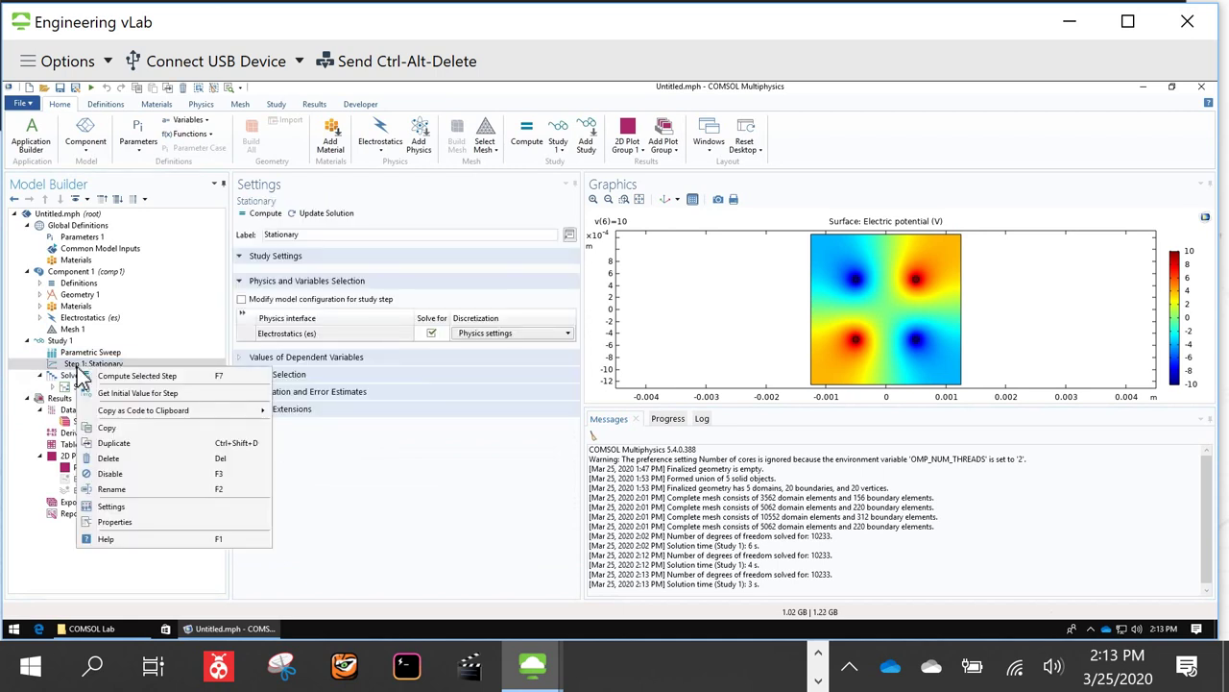
{"action": "left_click", "coordinate": [111, 473]}
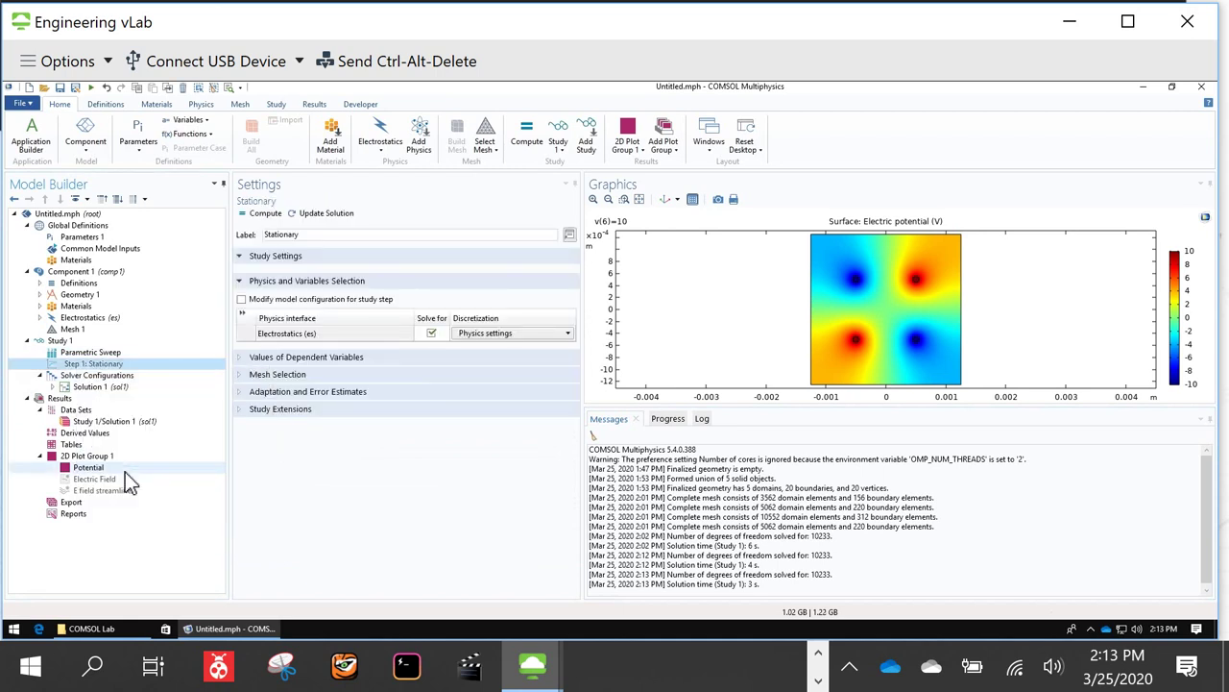
Step: Compute the Parametric Sweep with the stationary step disabled and check its progress
{"action": "left_click", "coordinate": [83, 351]}
{"action": "left_click", "coordinate": [262, 215]}
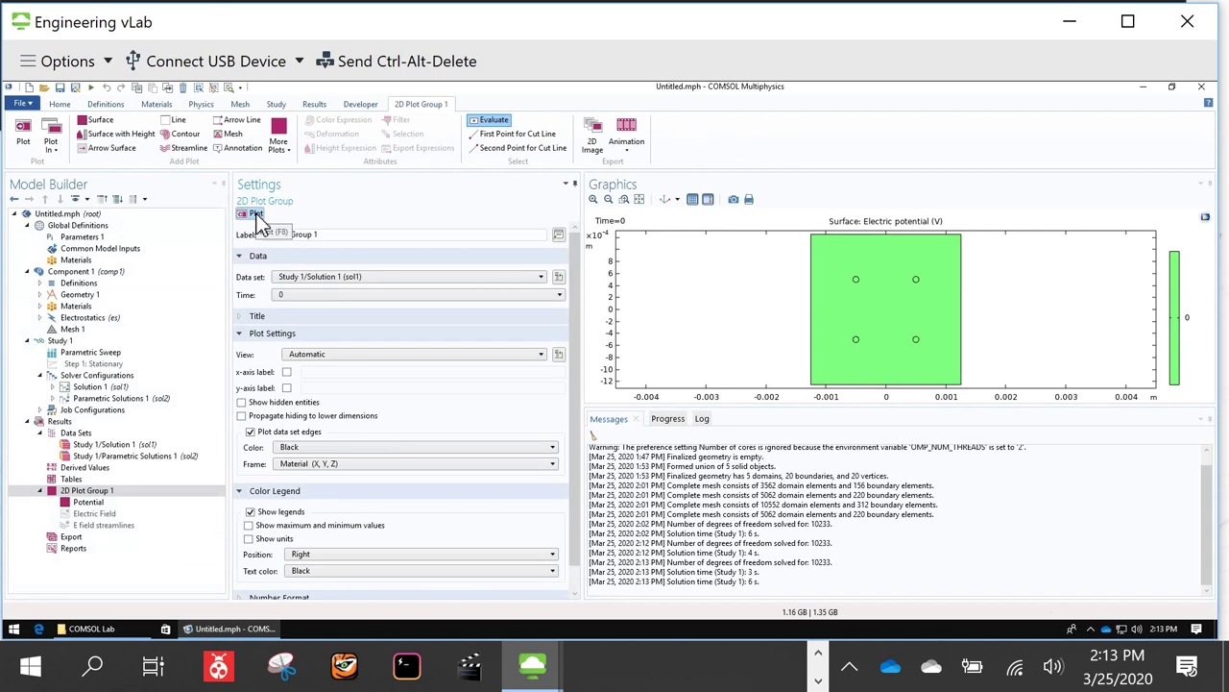
{"action": "left_click", "coordinate": [668, 419]}
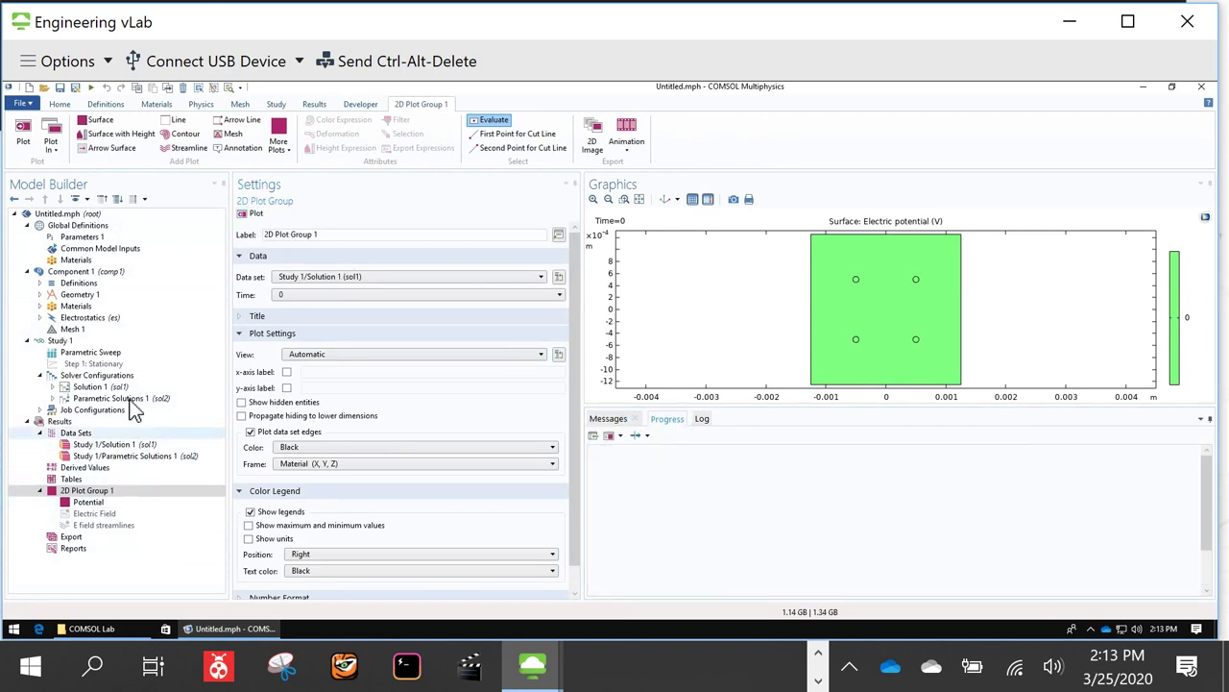
Step: Review the sweep type options of the Parametric Sweep, keeping Specified combinations
{"action": "left_click", "coordinate": [91, 352]}
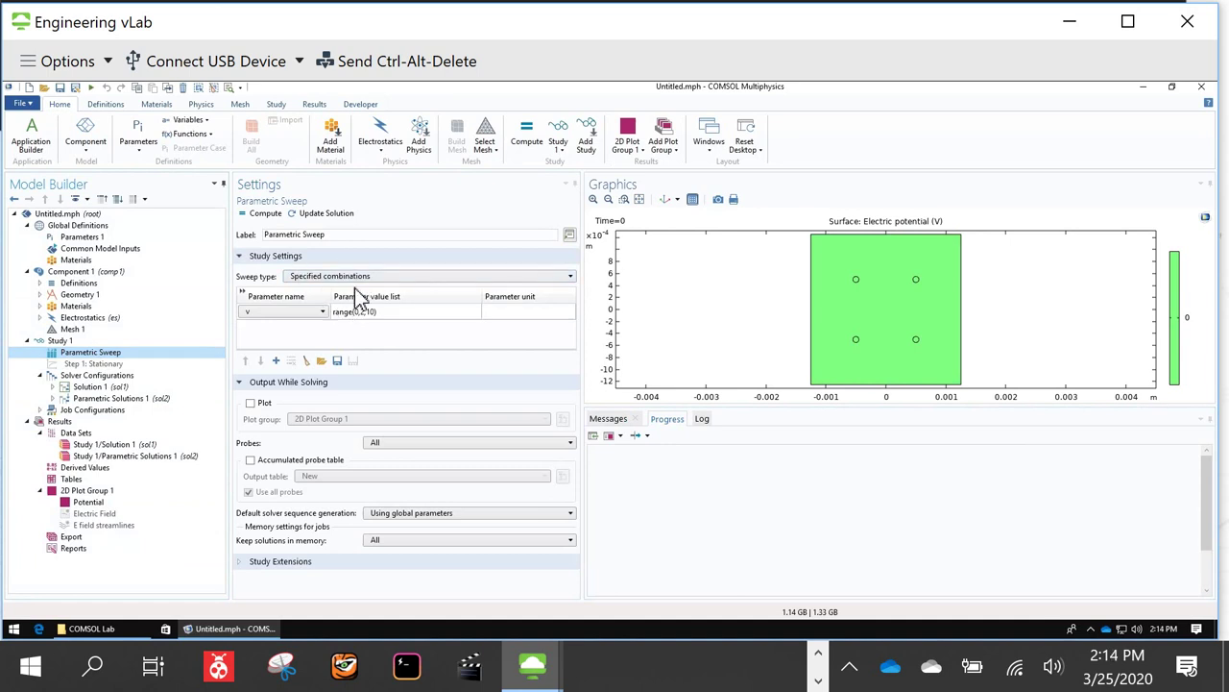
{"action": "left_click", "coordinate": [352, 277]}
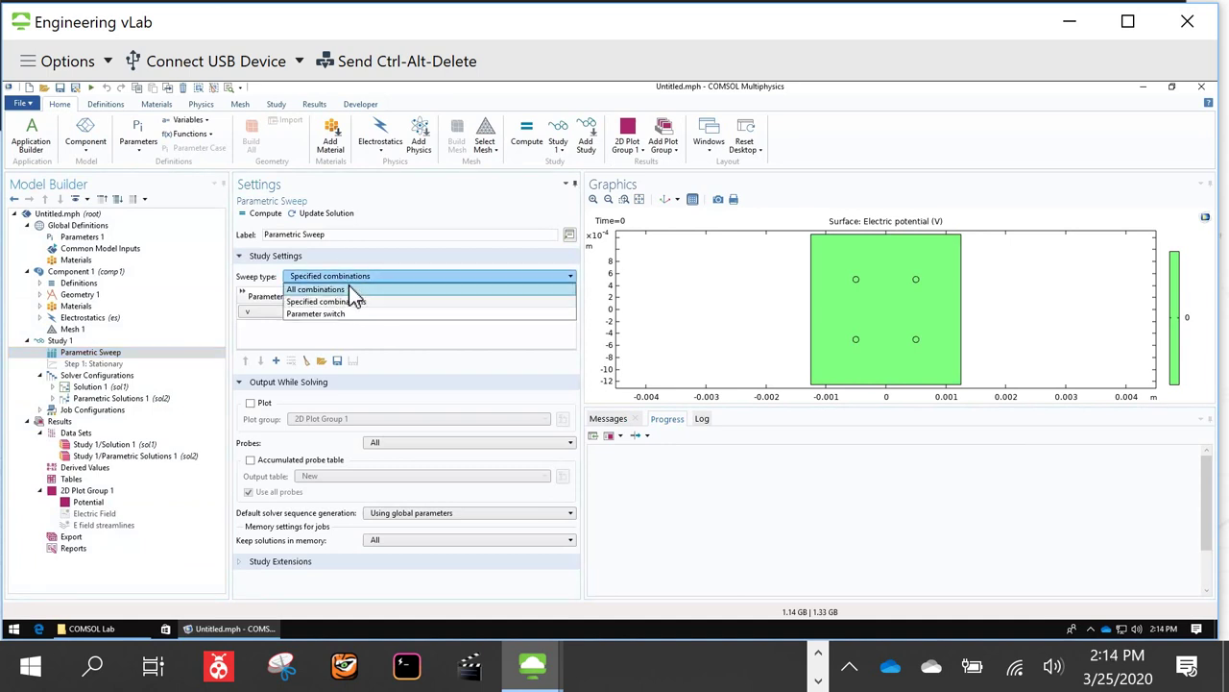
{"action": "left_click", "coordinate": [353, 301]}
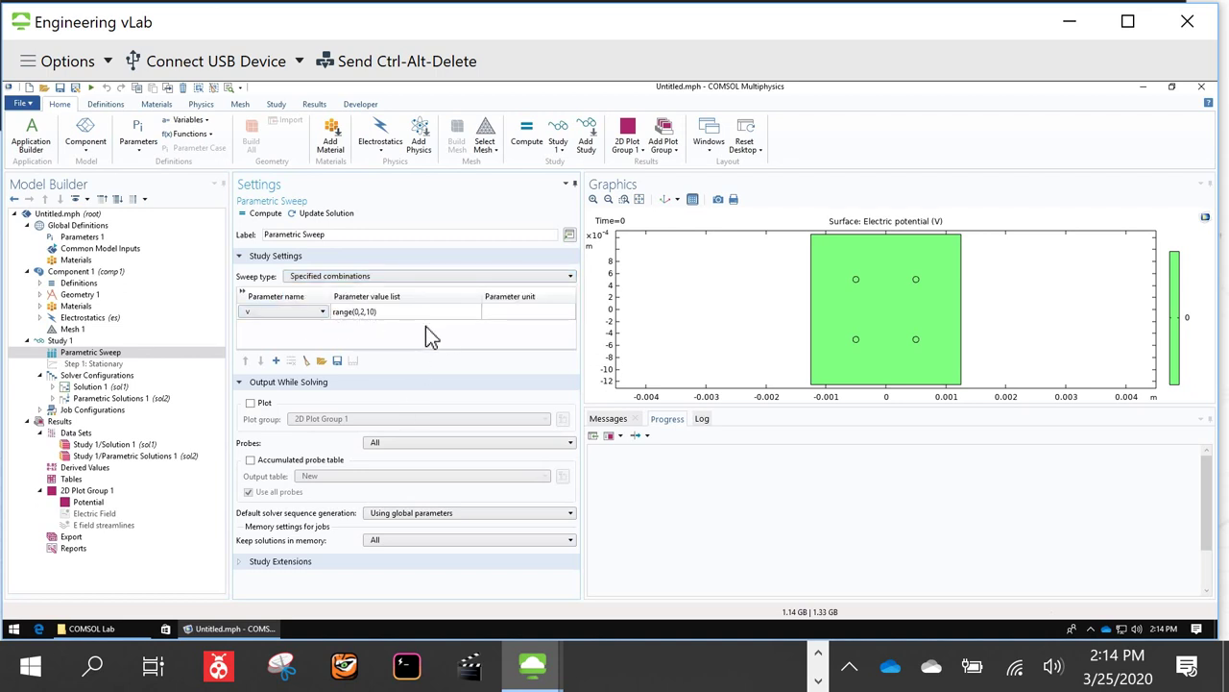
Step: Review the two solution data sets and delete Study 1/Solution 1 from Data Sets
{"action": "left_click", "coordinate": [183, 456]}
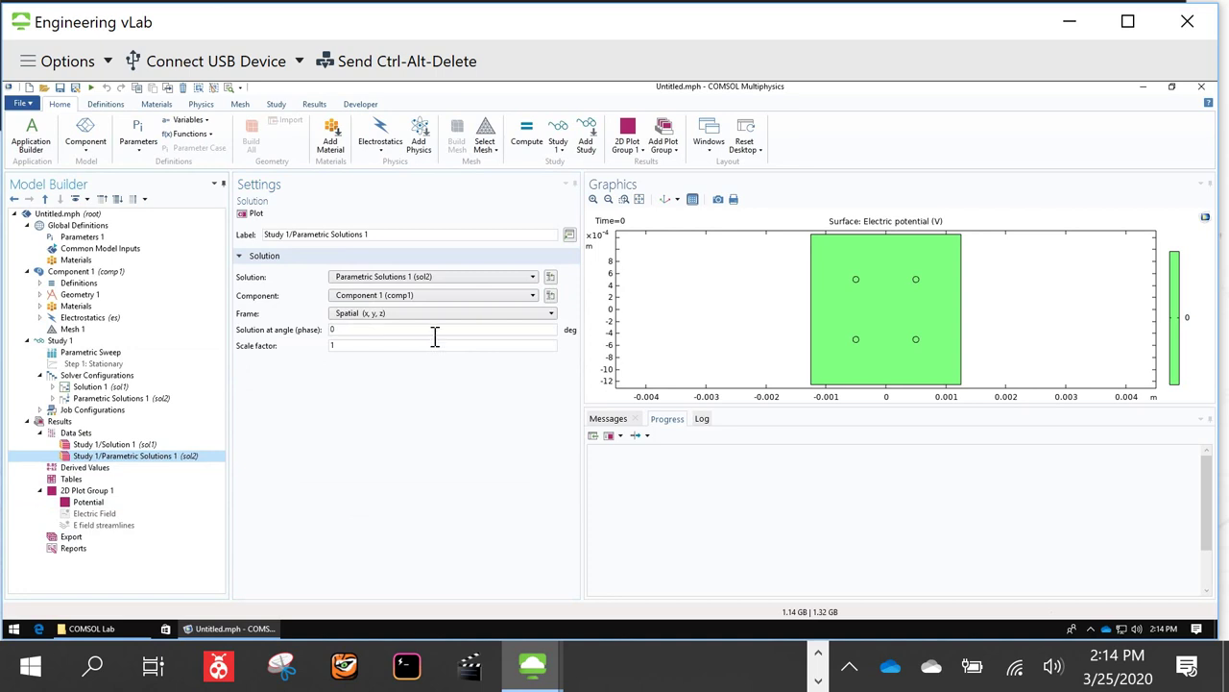
{"action": "left_click", "coordinate": [113, 445]}
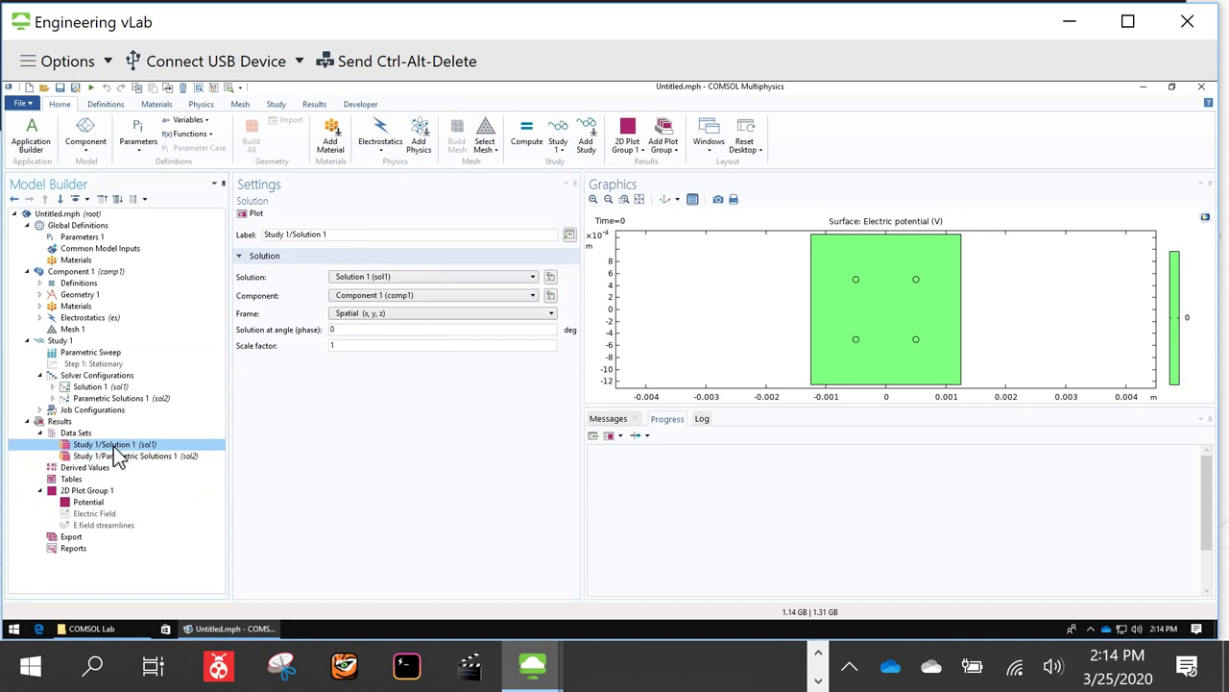
{"action": "right_click", "coordinate": [117, 458]}
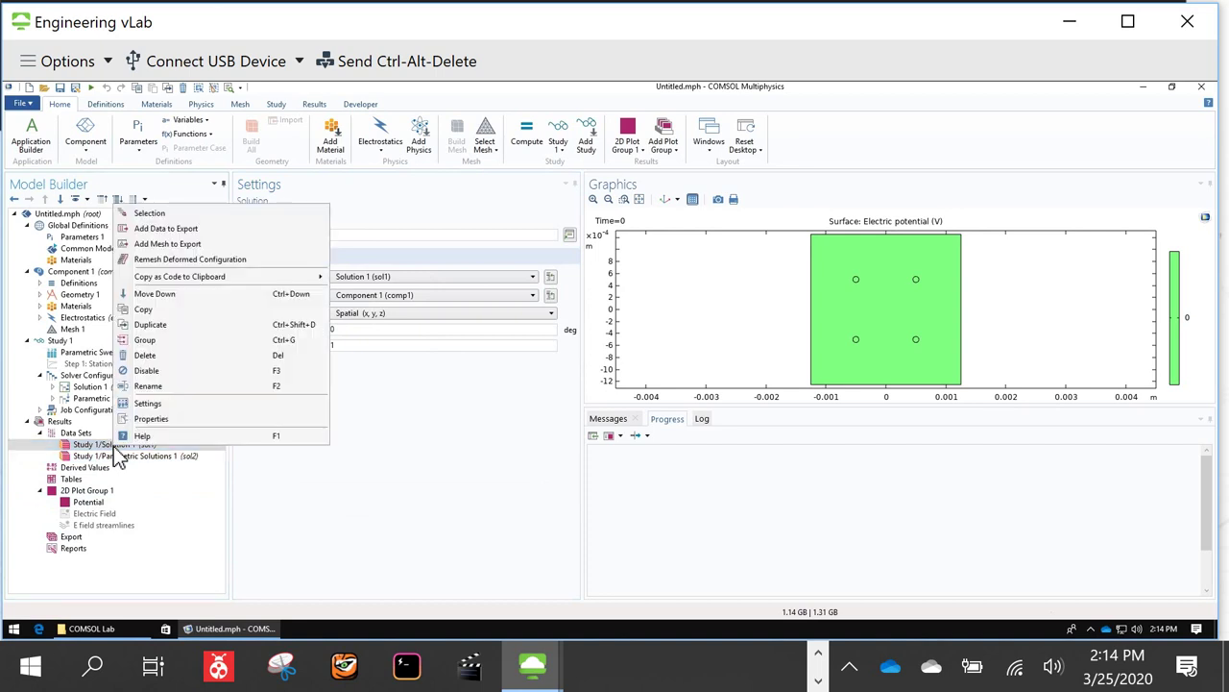
{"action": "left_click", "coordinate": [168, 355]}
{"action": "left_click", "coordinate": [654, 403]}
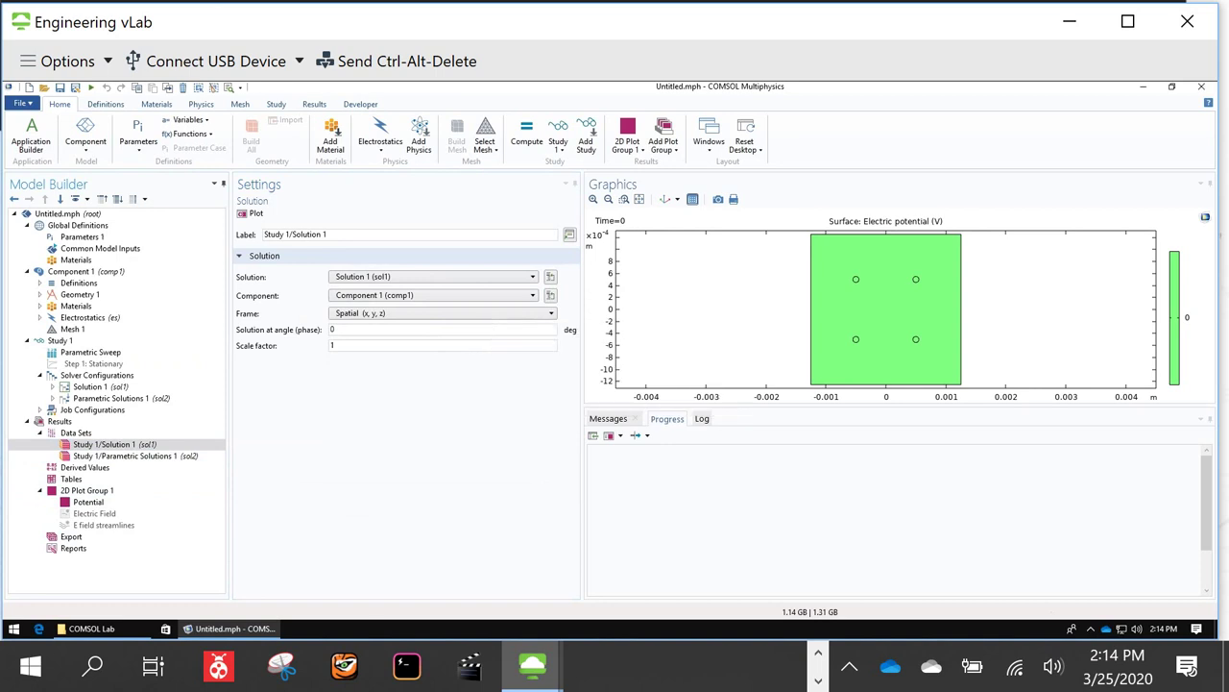
Step: Delete the Study 1/Parametric Solutions 1 data set from the results
{"action": "left_click", "coordinate": [77, 448]}
{"action": "right_click", "coordinate": [77, 447]}
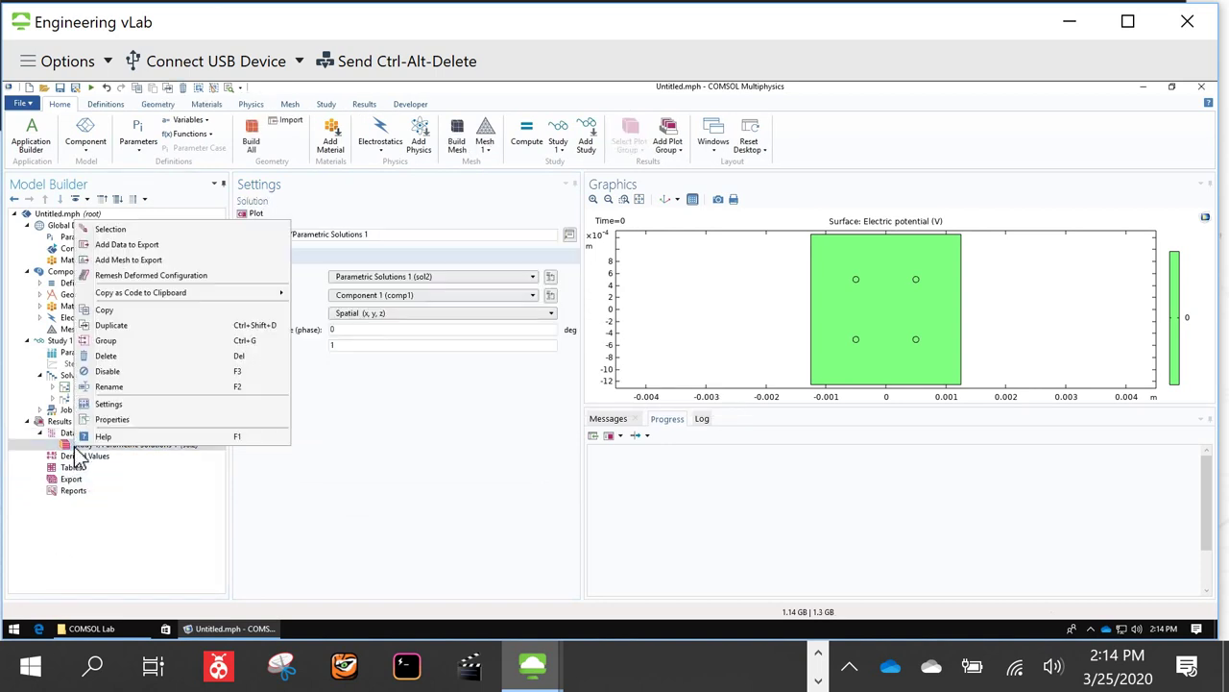
{"action": "left_click", "coordinate": [124, 354]}
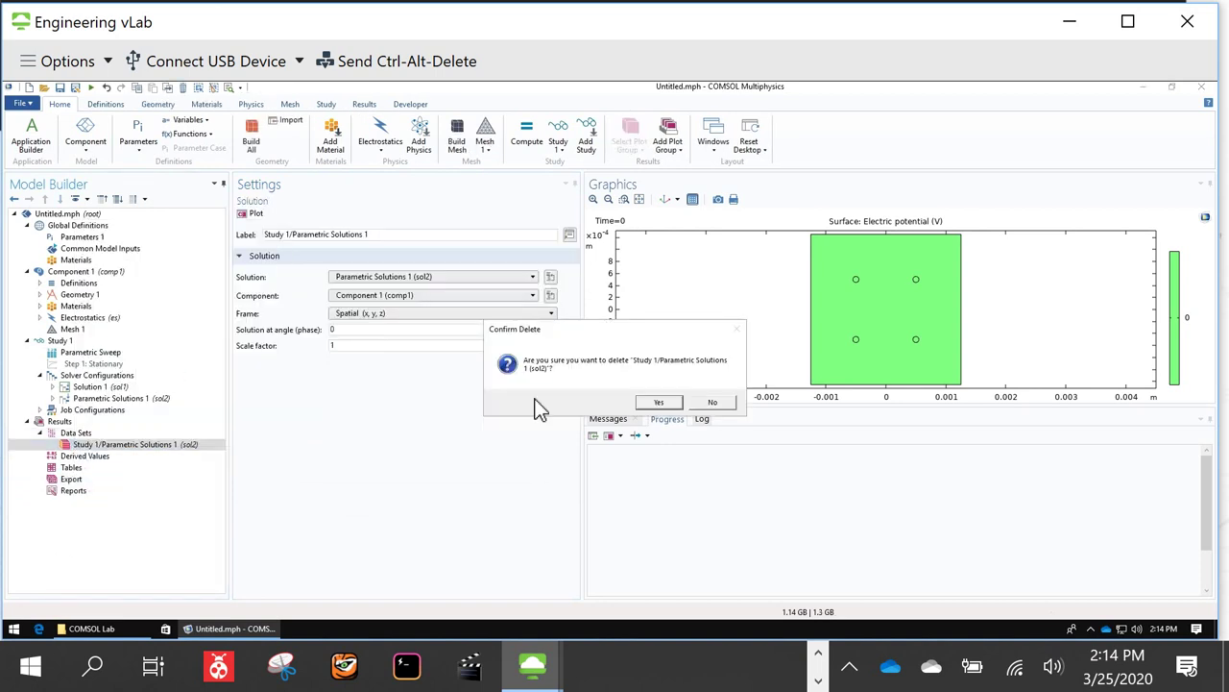
{"action": "left_click", "coordinate": [661, 402]}
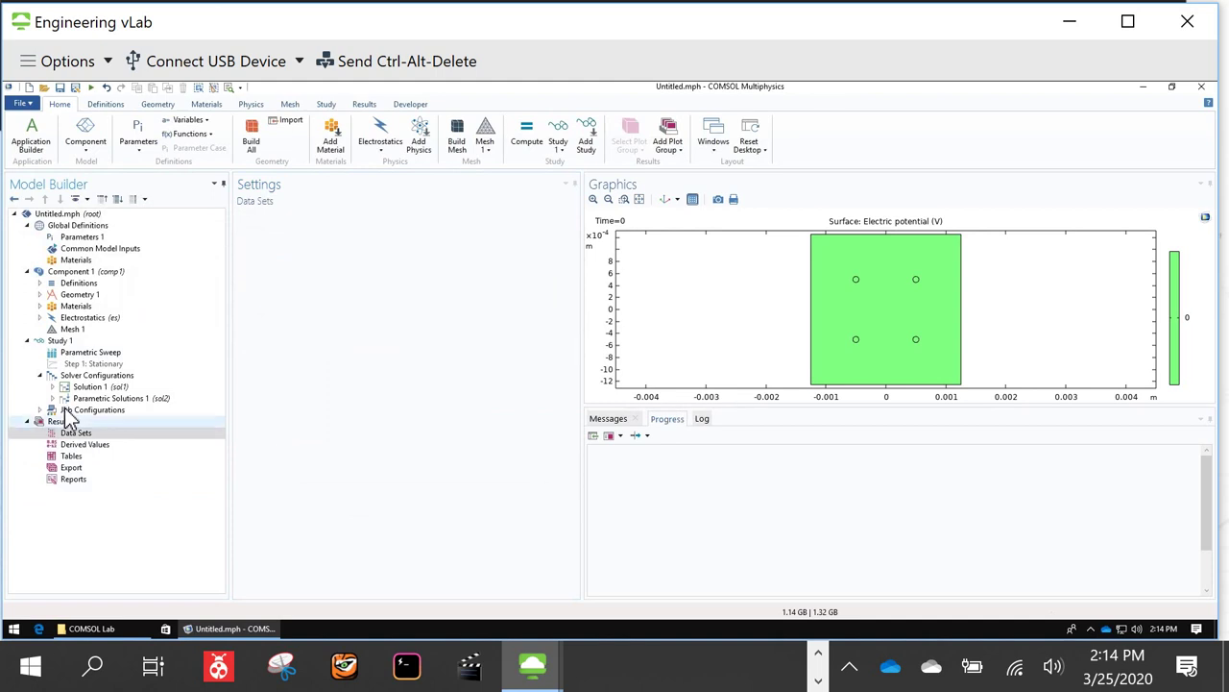
Step: Delete the Parametric Sweep from Study 1
{"action": "right_click", "coordinate": [86, 353]}
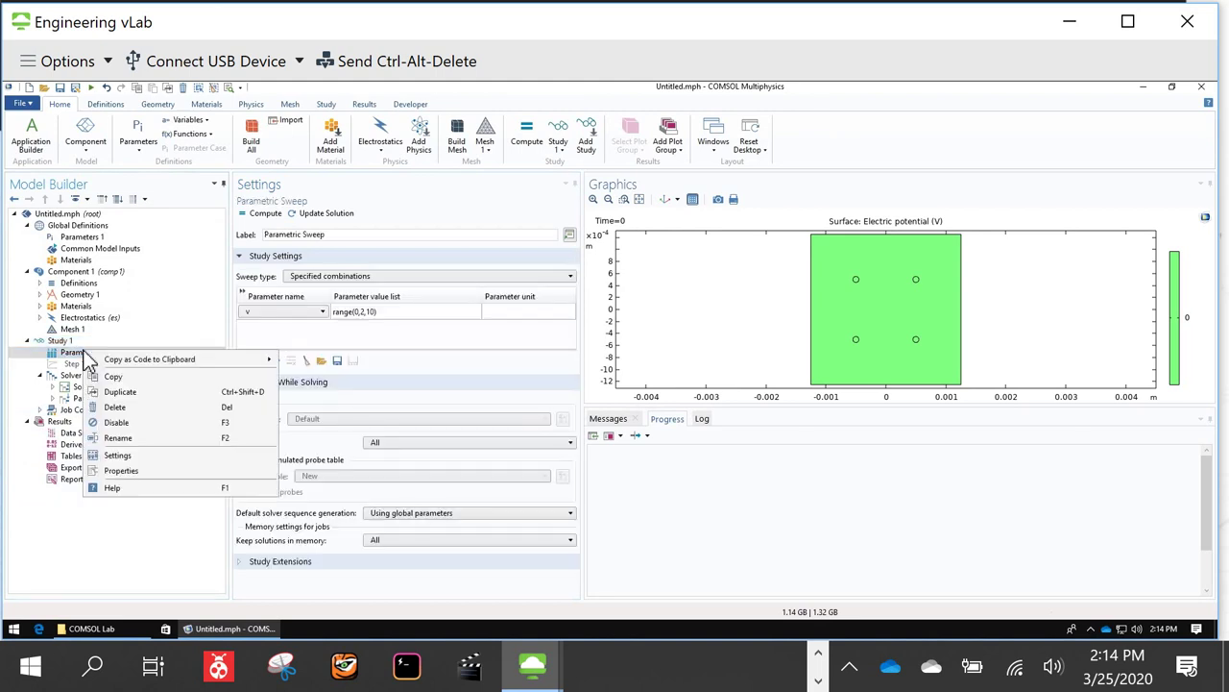
{"action": "left_click", "coordinate": [128, 409]}
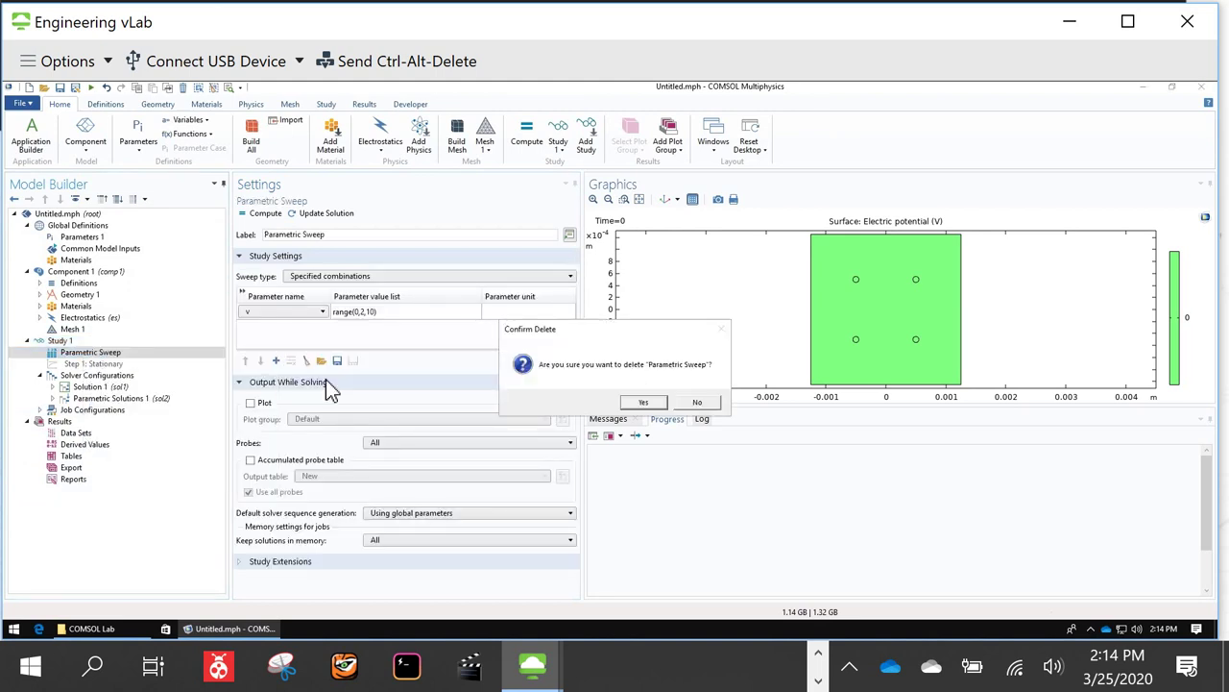
{"action": "left_click", "coordinate": [658, 402]}
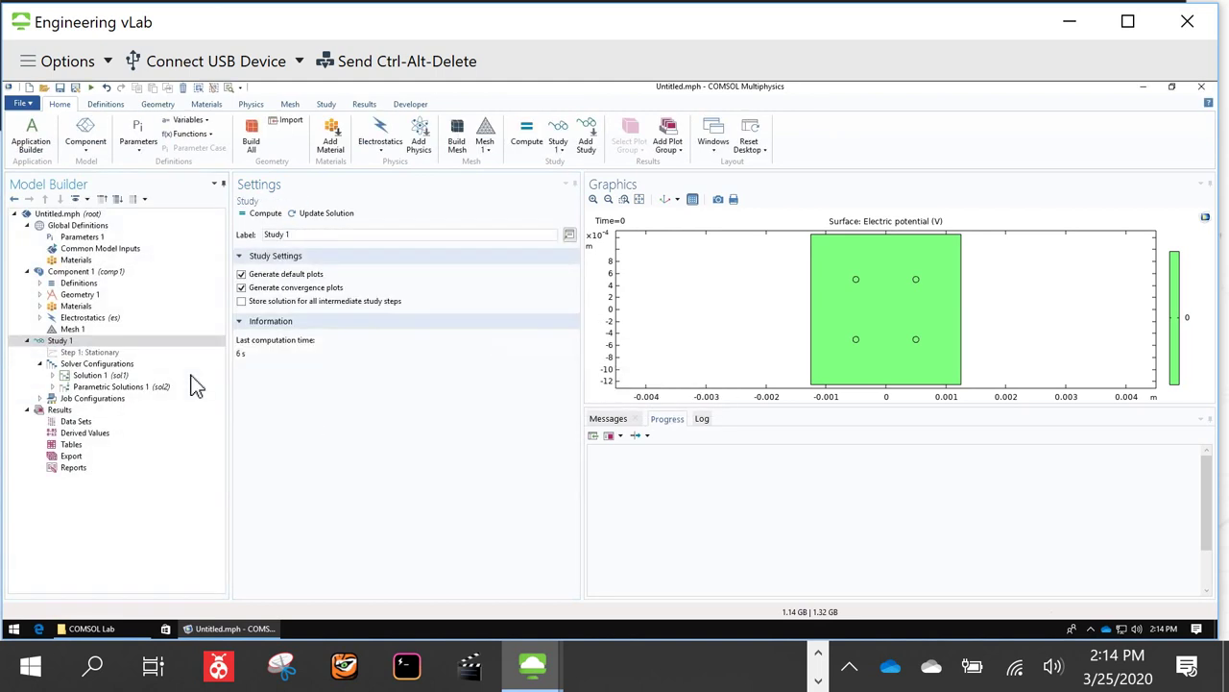
Step: Delete the disabled Stationary step from Study 1
{"action": "left_click", "coordinate": [110, 353]}
{"action": "right_click", "coordinate": [111, 352]}
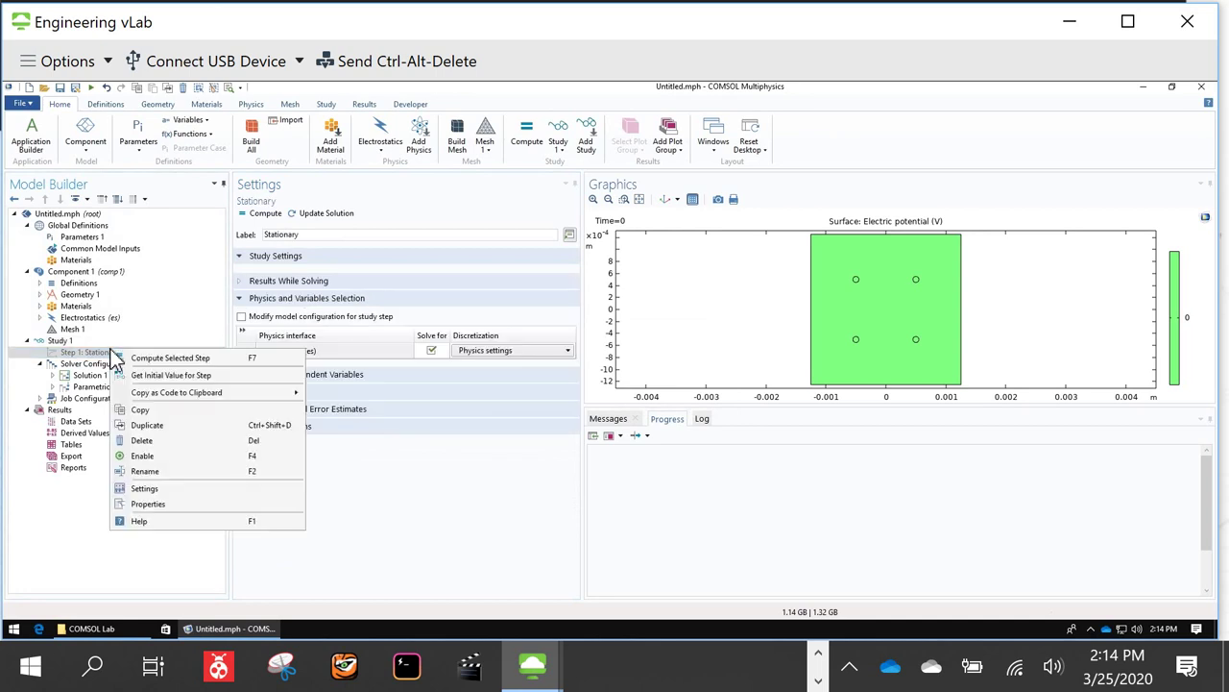
{"action": "left_click", "coordinate": [142, 440]}
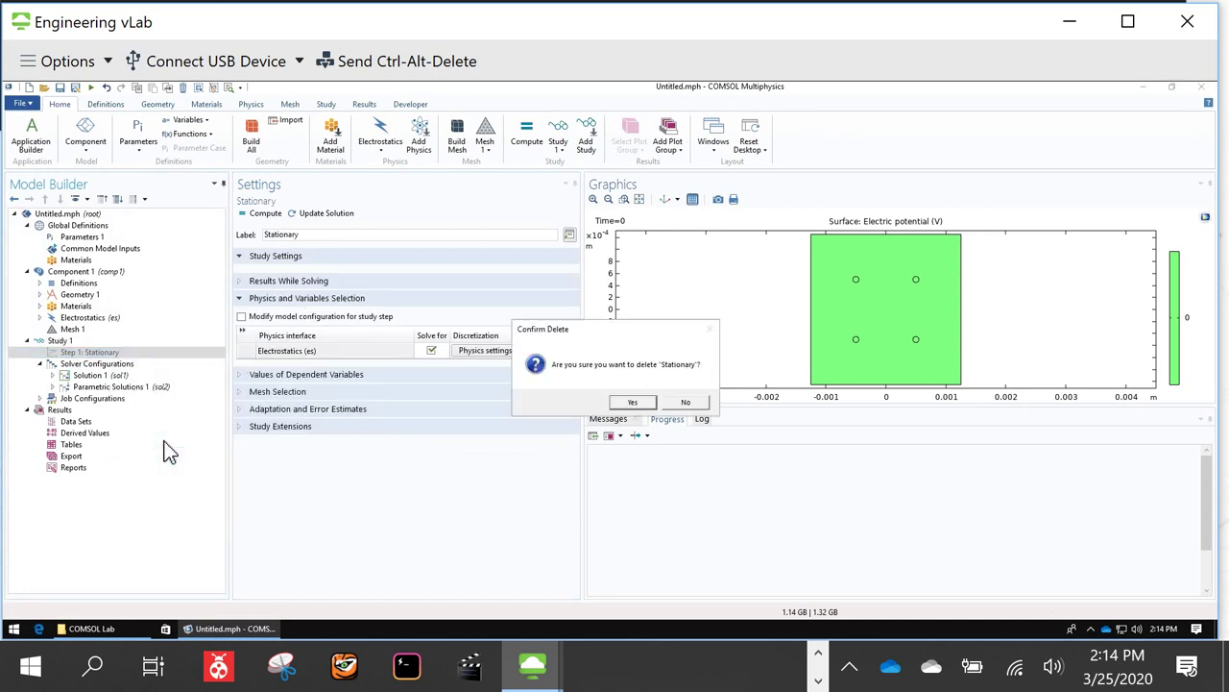
{"action": "left_click", "coordinate": [634, 403]}
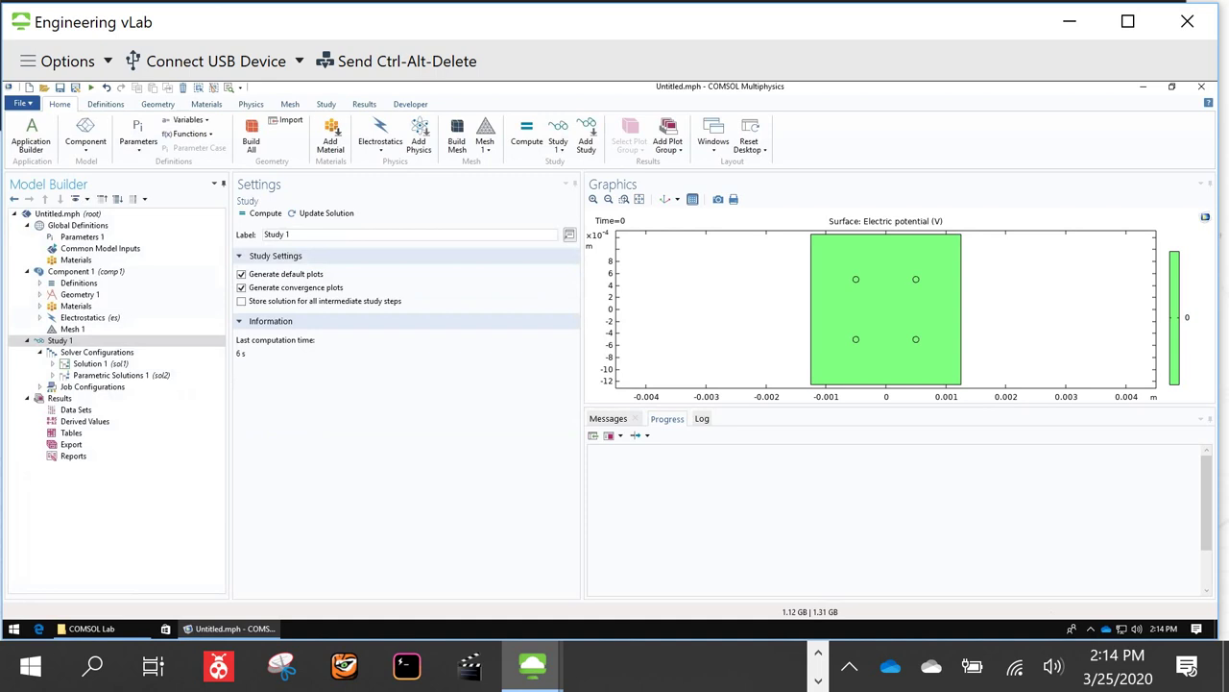
Step: Delete Parametric Solutions 1 from the solver configurations, removing the result nodes associated with it
{"action": "left_click", "coordinate": [112, 354]}
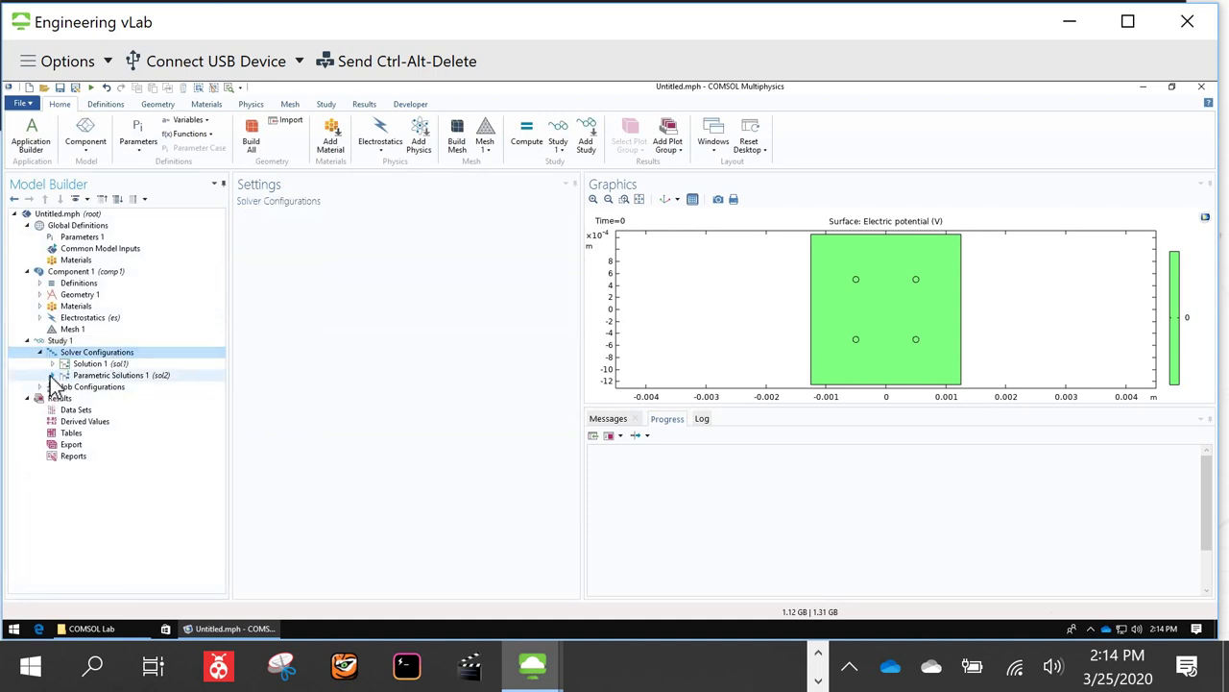
{"action": "left_click", "coordinate": [52, 375]}
{"action": "left_click", "coordinate": [112, 375]}
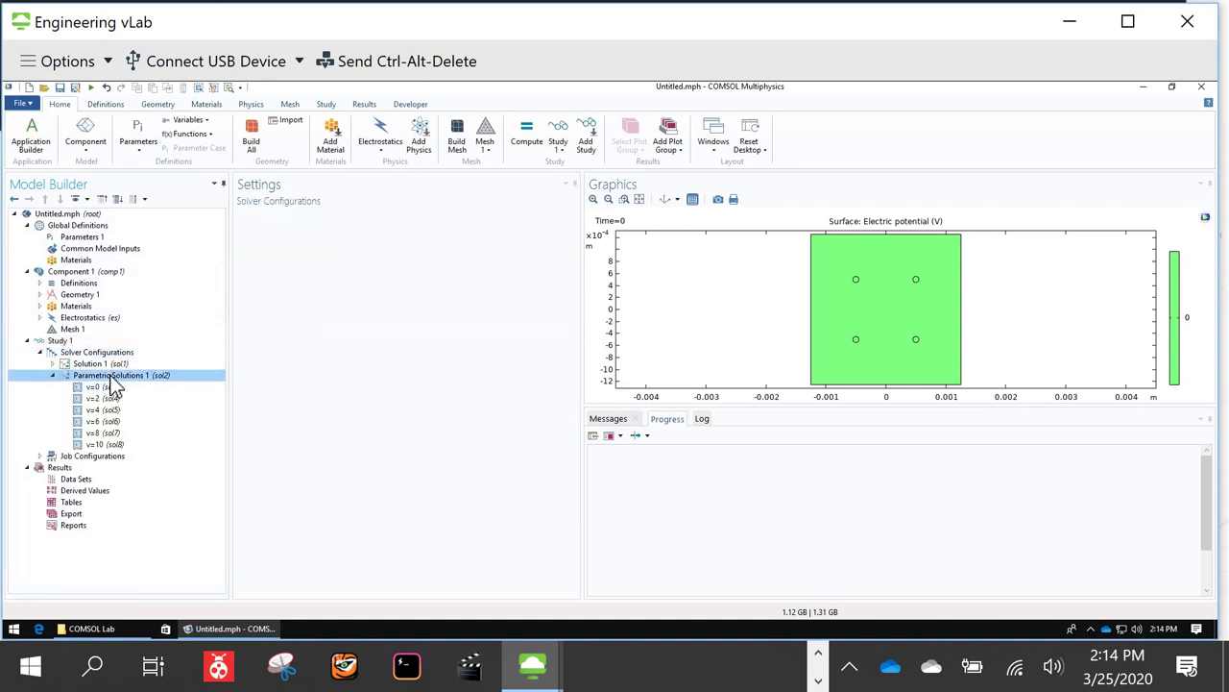
{"action": "right_click", "coordinate": [111, 376]}
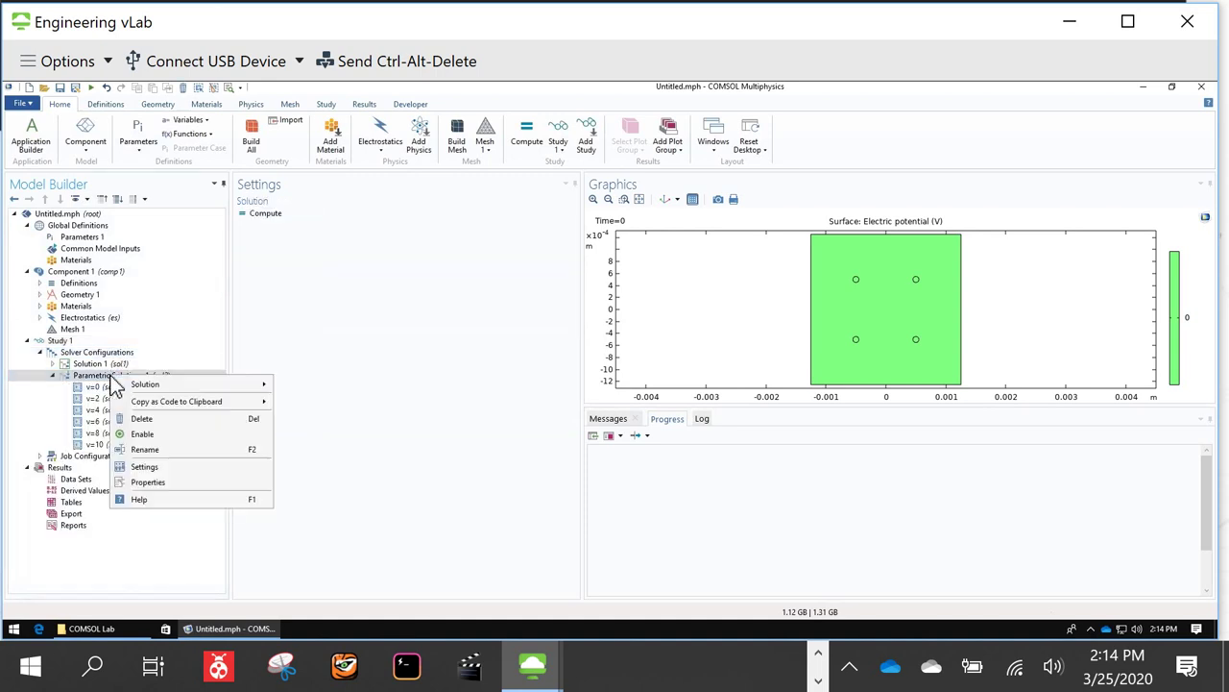
{"action": "left_click", "coordinate": [150, 419]}
{"action": "left_click", "coordinate": [649, 403]}
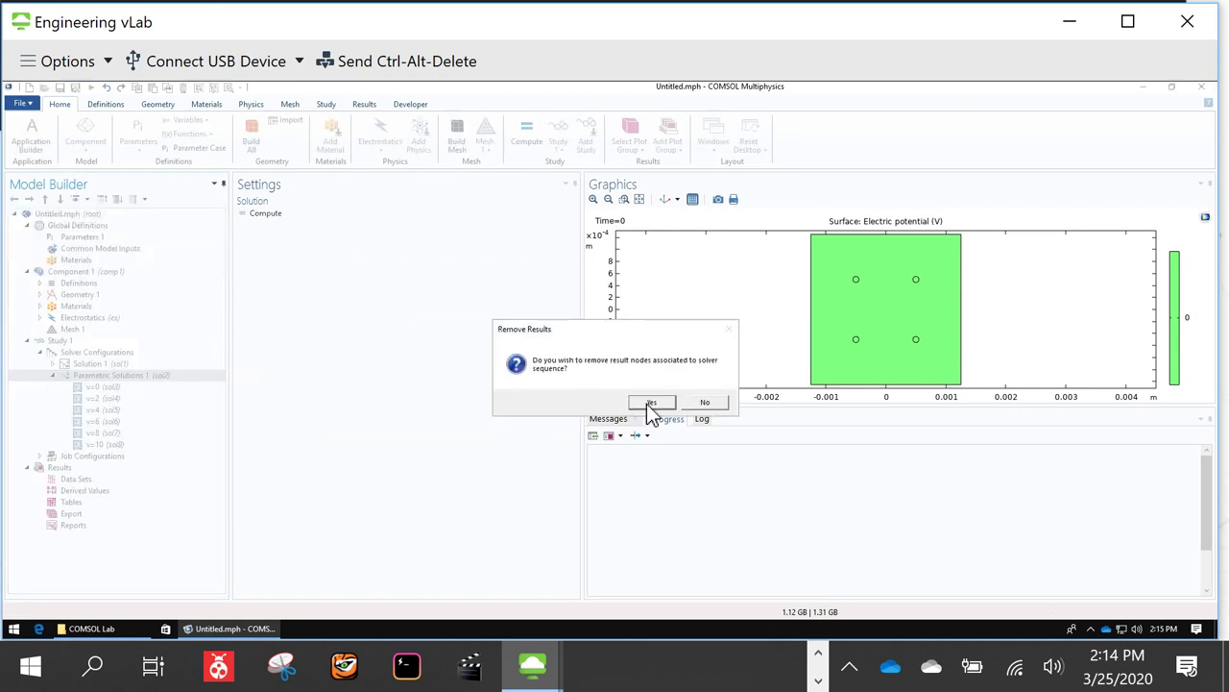
{"action": "left_click", "coordinate": [650, 403]}
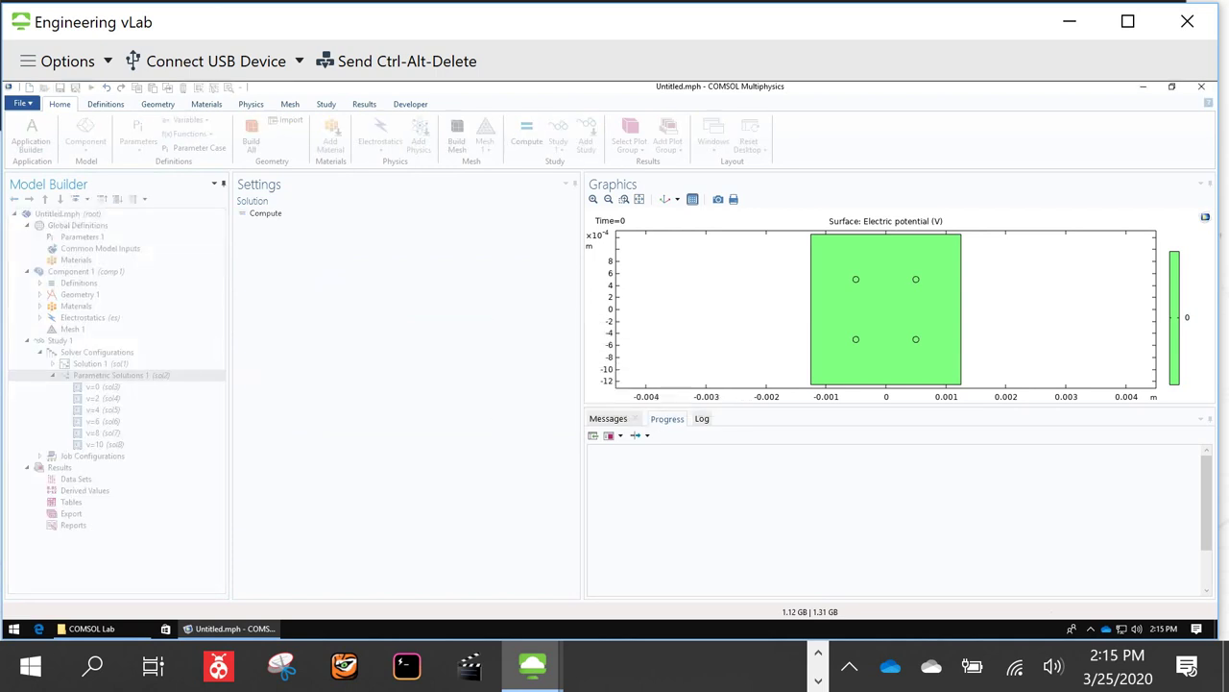
Step: Delete Solution 1 from the solver configurations together with its associated result nodes
{"action": "left_click", "coordinate": [52, 364]}
{"action": "left_click", "coordinate": [85, 366]}
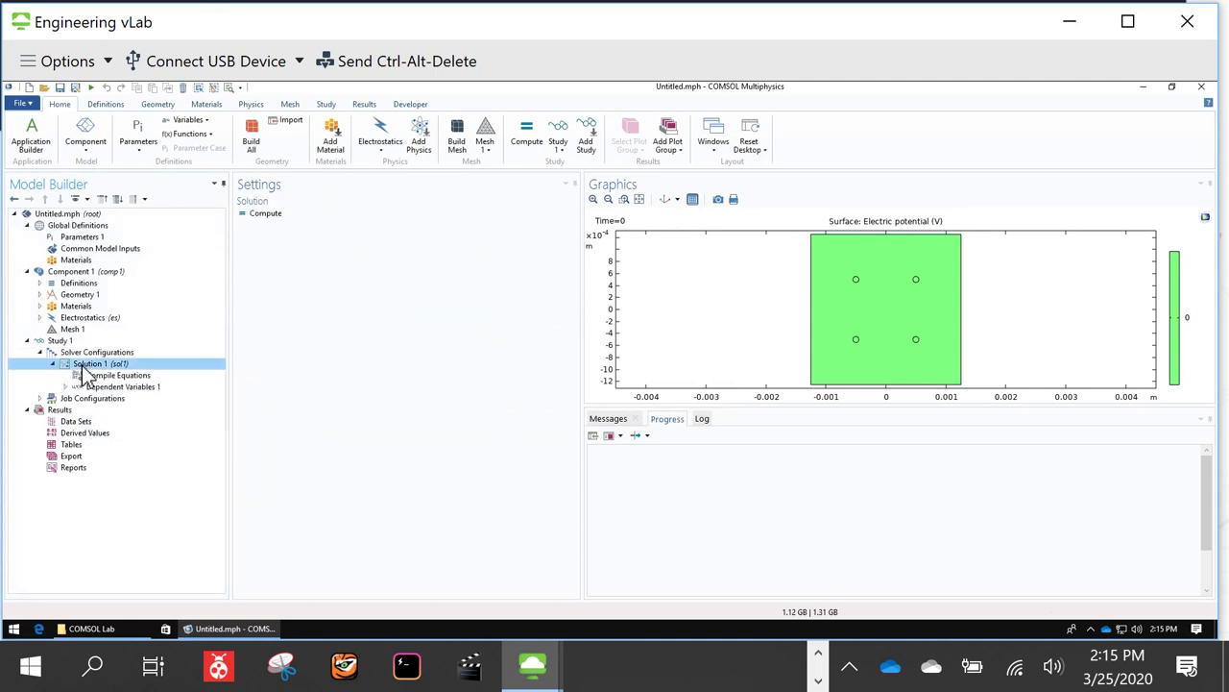
{"action": "right_click", "coordinate": [85, 366]}
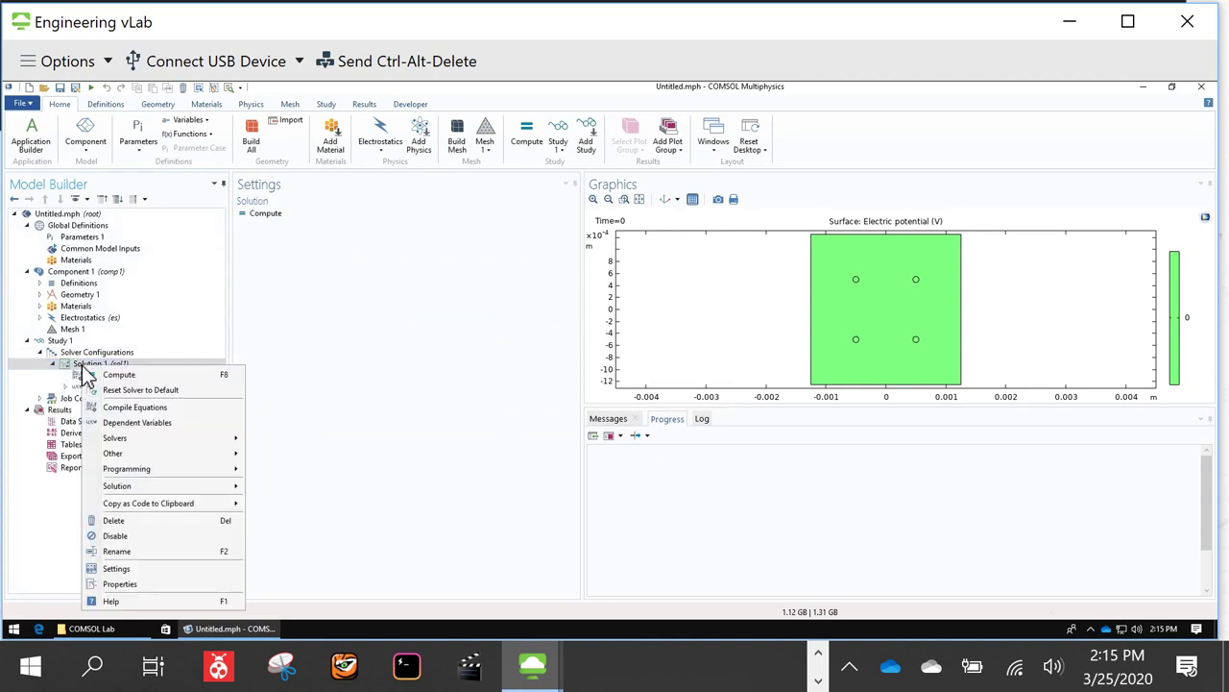
{"action": "left_click", "coordinate": [126, 519]}
{"action": "left_click", "coordinate": [651, 406]}
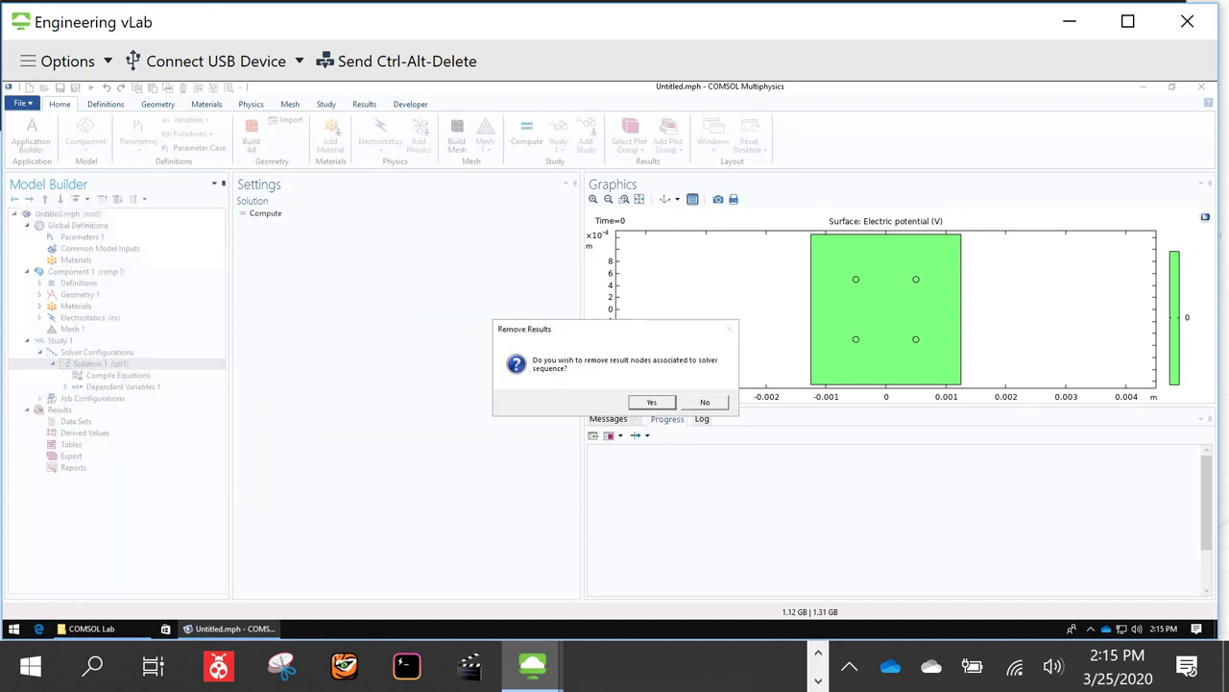
{"action": "left_click", "coordinate": [655, 404]}
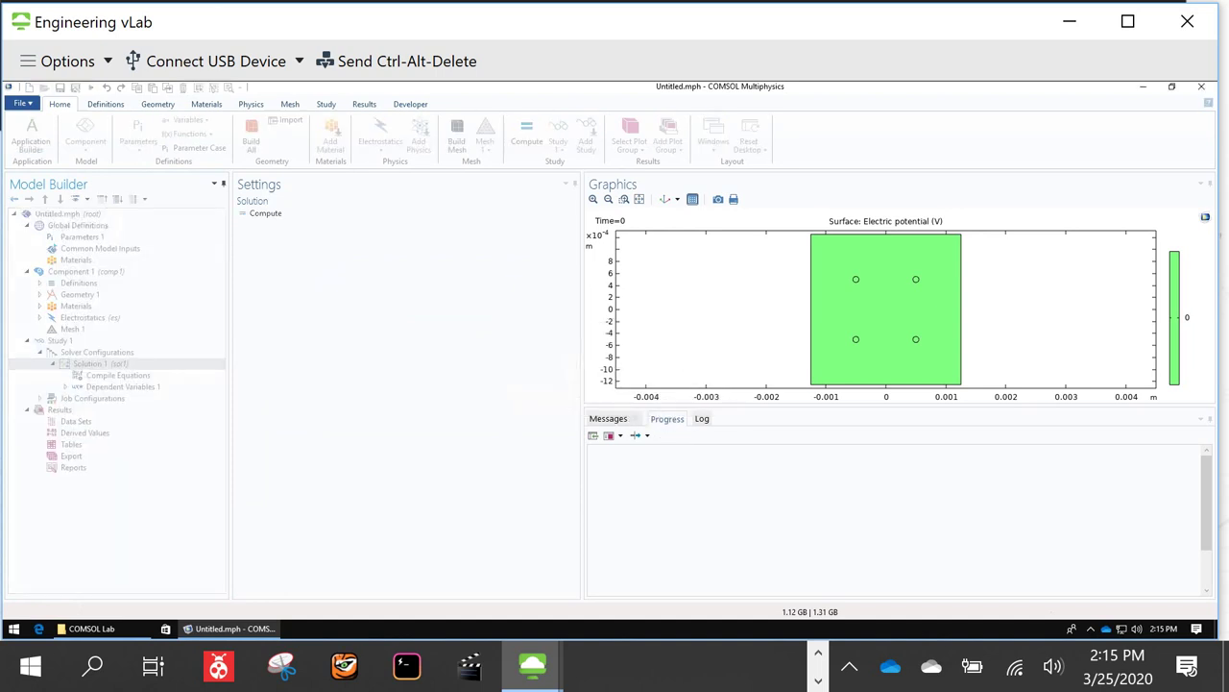
Step: Add a new Parametric Sweep to Study 1 and choose v as its swept parameter
{"action": "left_click", "coordinate": [61, 342]}
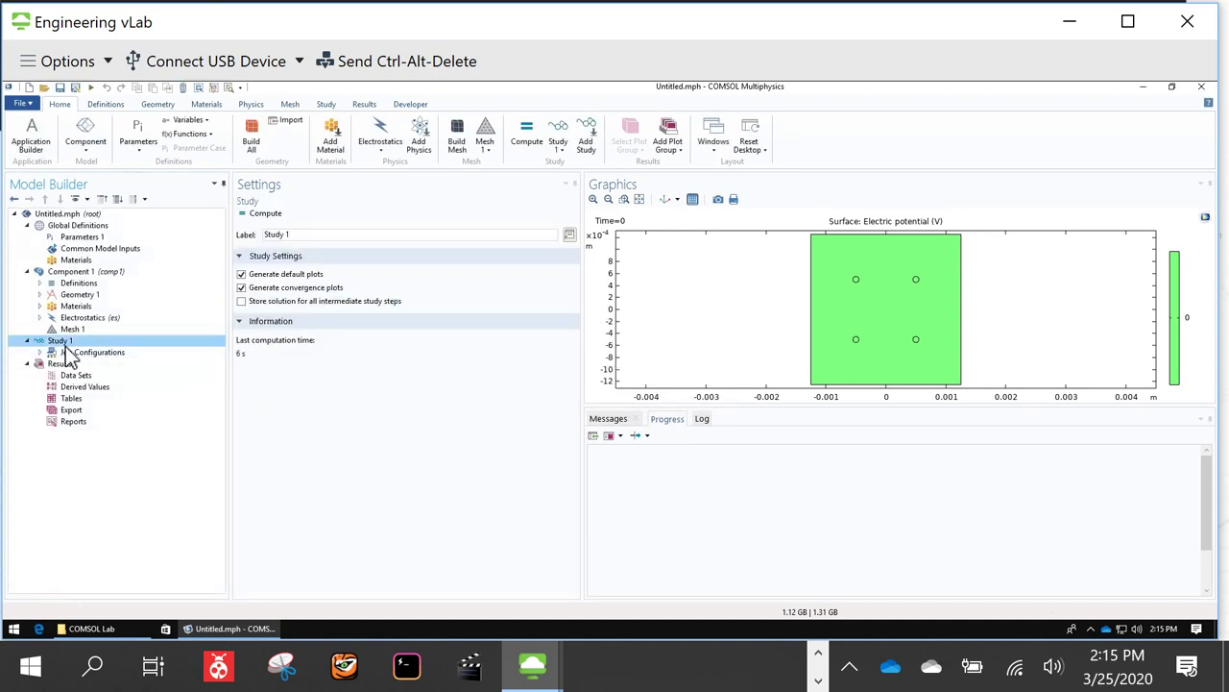
{"action": "right_click", "coordinate": [67, 353]}
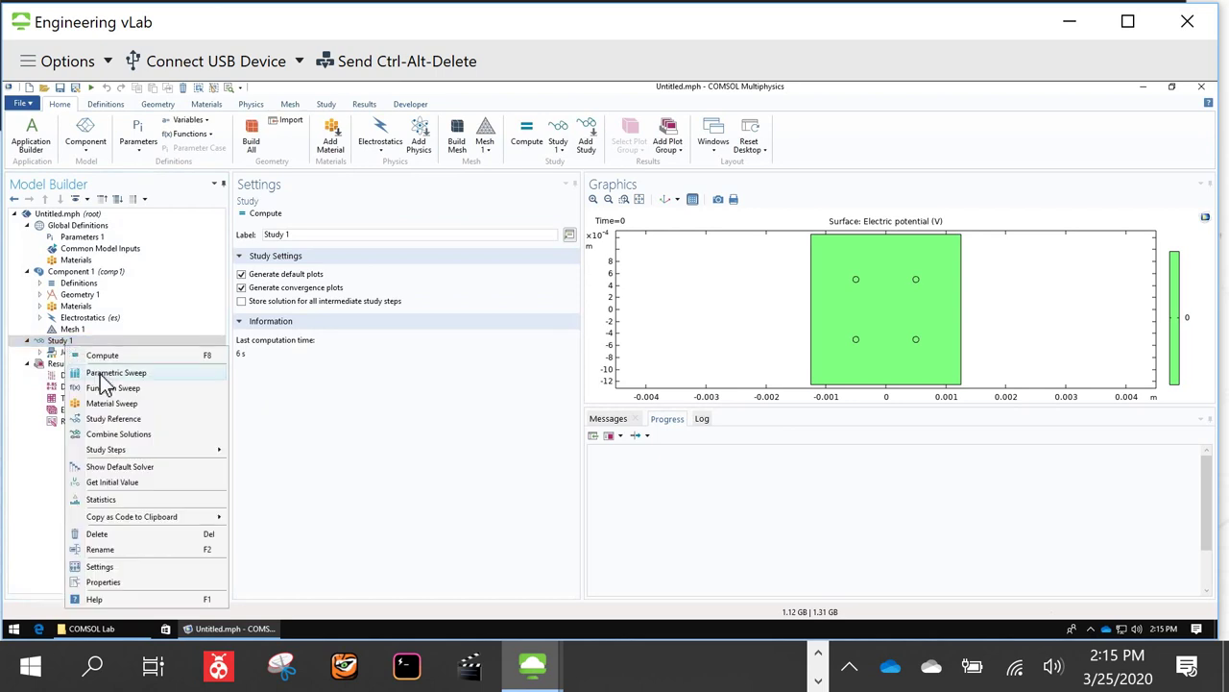
{"action": "left_click", "coordinate": [100, 373]}
{"action": "left_click", "coordinate": [39, 364]}
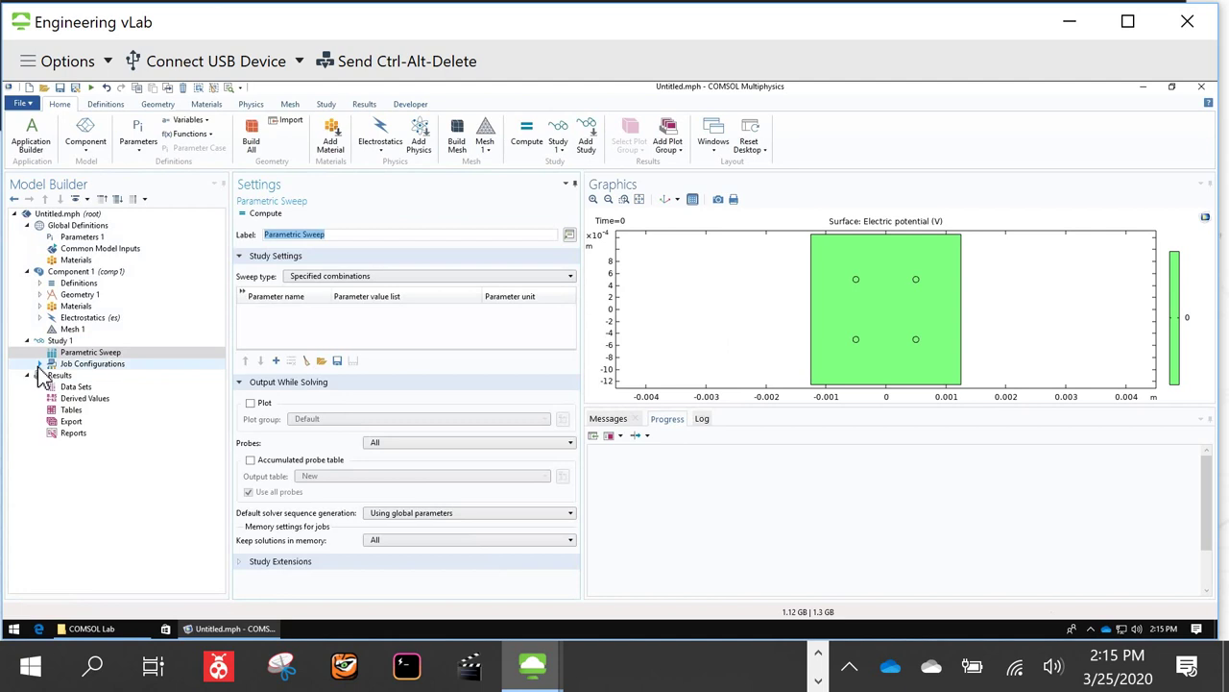
{"action": "left_click", "coordinate": [39, 366]}
{"action": "left_click", "coordinate": [40, 365]}
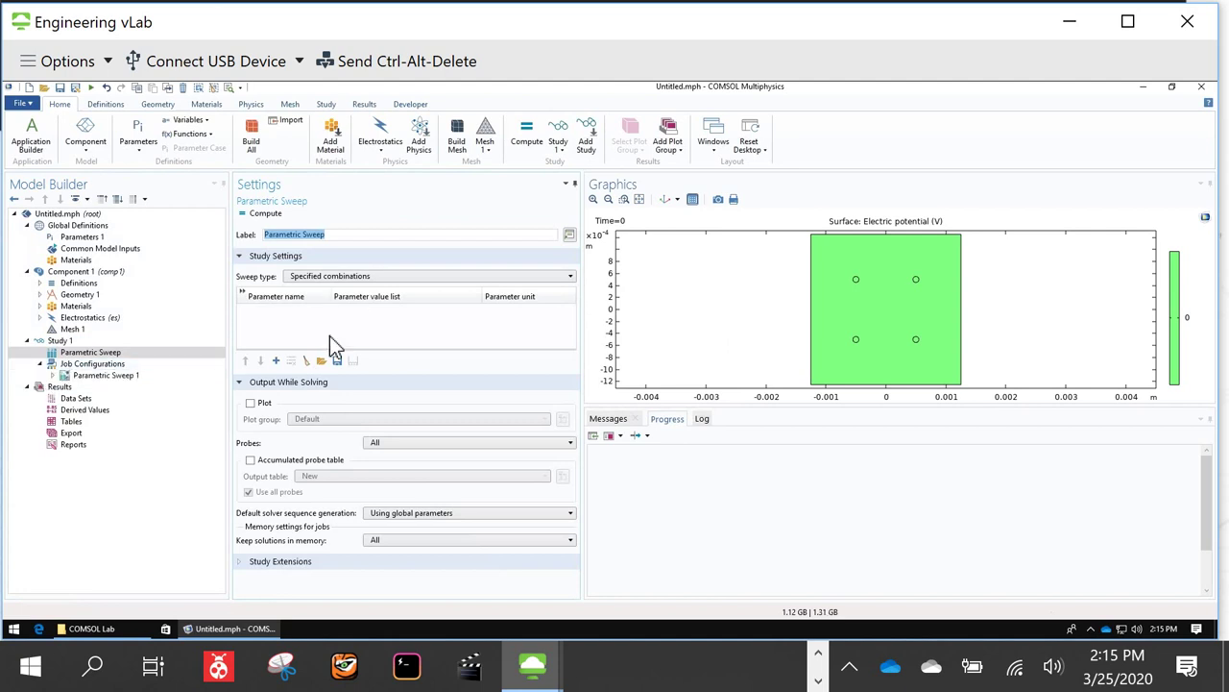
{"action": "left_click", "coordinate": [275, 361]}
{"action": "left_click", "coordinate": [288, 312]}
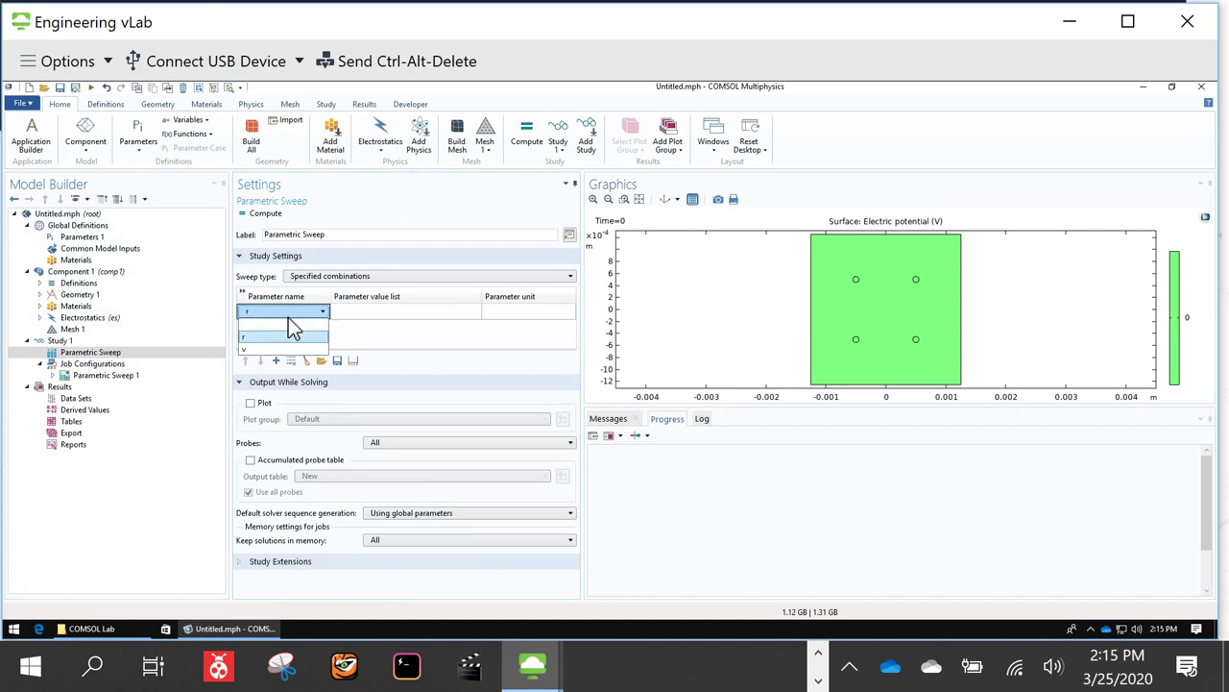
{"action": "left_click", "coordinate": [288, 351]}
{"action": "left_click", "coordinate": [372, 312]}
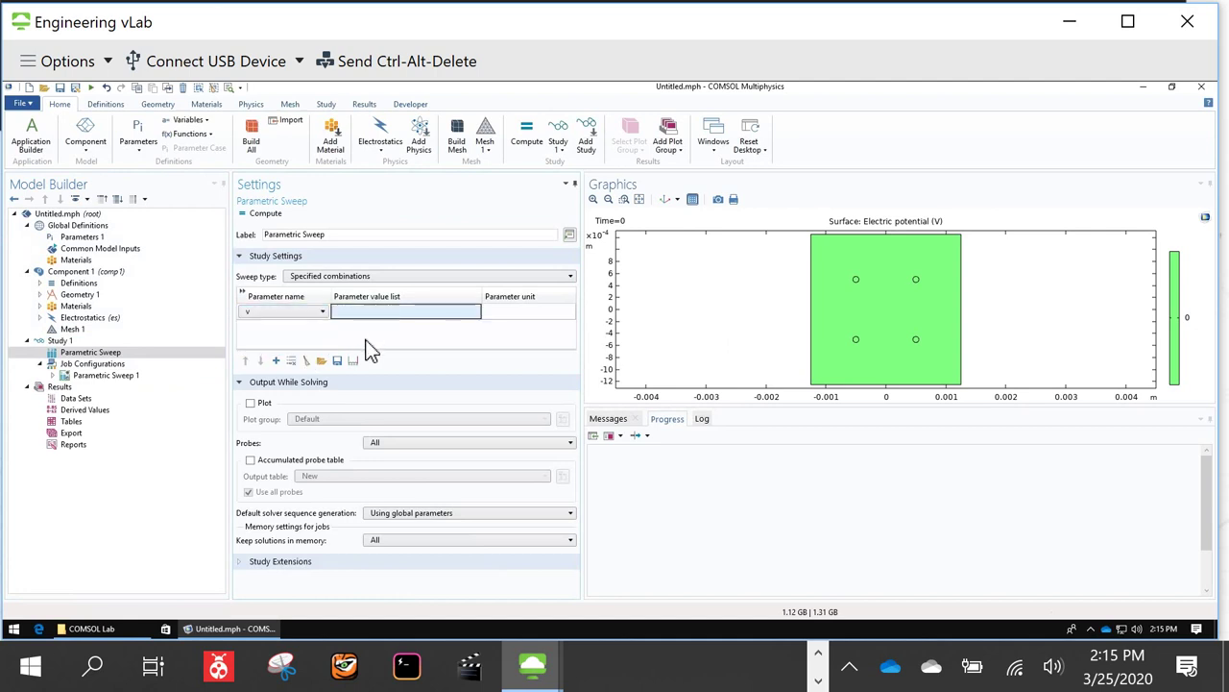
Step: Define the value list of v as a range with start 0, step 2 and stop 6
{"action": "left_click", "coordinate": [352, 360]}
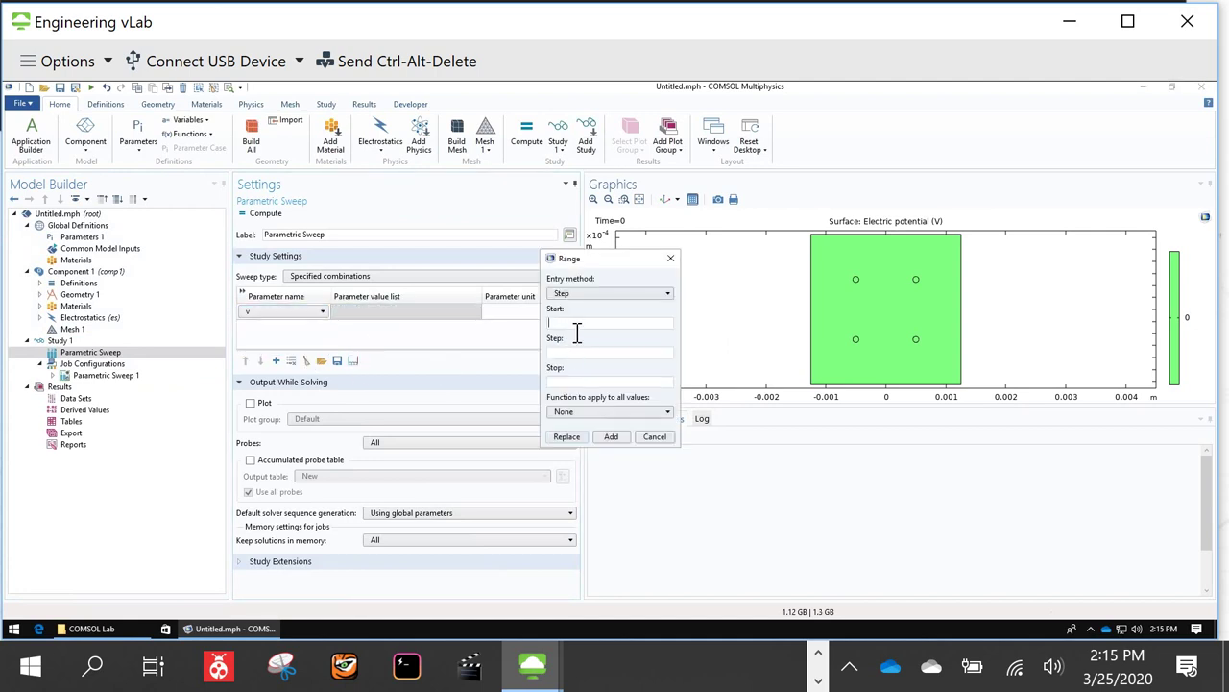
{"action": "type", "text": "0"}
{"action": "left_click", "coordinate": [583, 353]}
{"action": "type", "text": "6"}
{"action": "left_click", "coordinate": [572, 382]}
{"action": "type", "text": "6"}
{"action": "left_click_drag", "start_coordinate": [562, 352], "coordinate": [535, 351]}
{"action": "type", "text": "2"}
{"action": "left_click", "coordinate": [577, 441]}
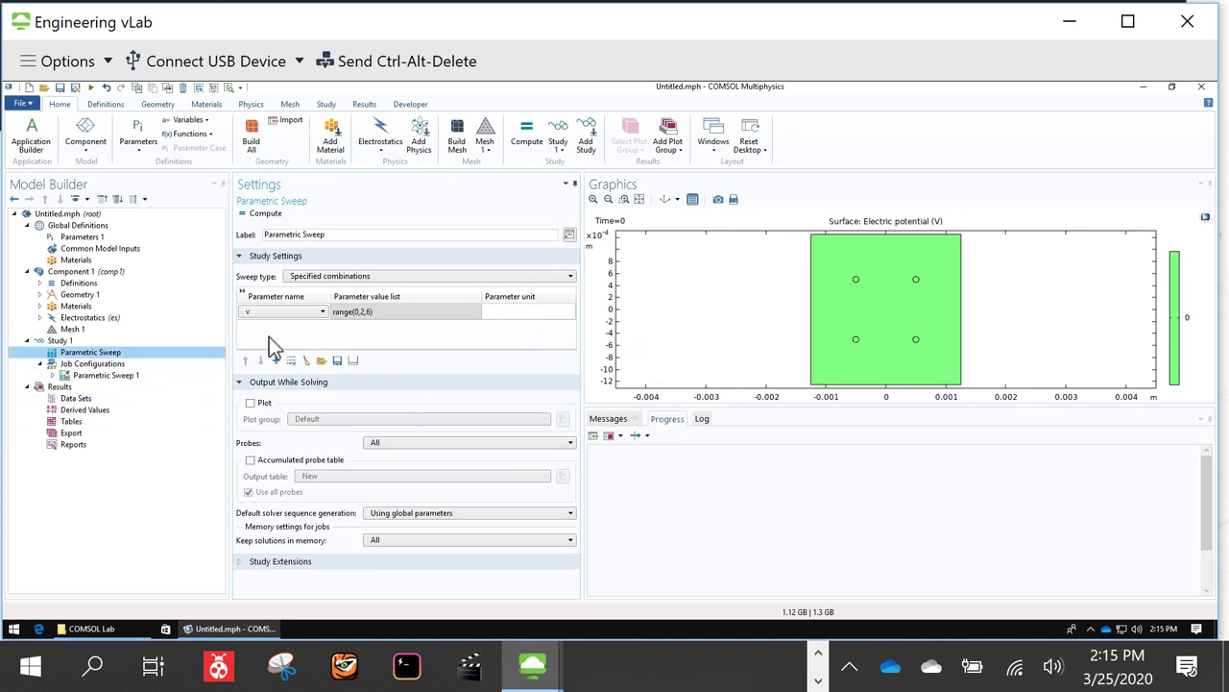
Step: Compute the parametric sweep and review the Solution 1 and Parametric Solutions 1 data sets
{"action": "left_click", "coordinate": [267, 215]}
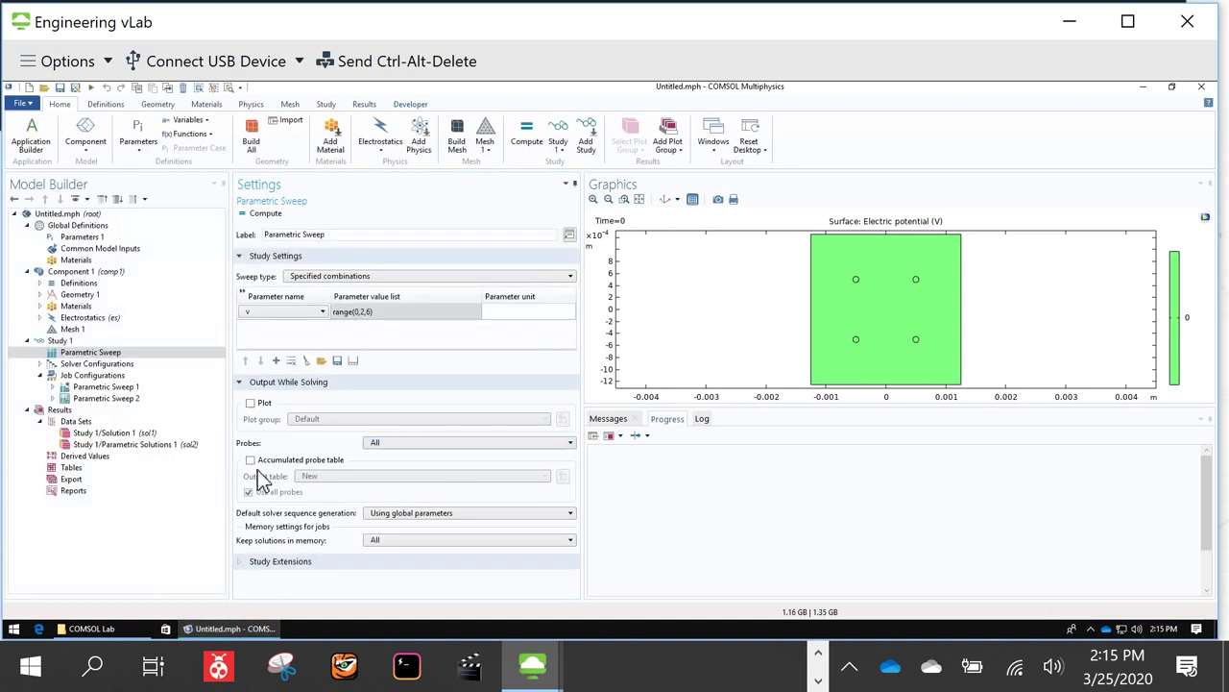
{"action": "left_click", "coordinate": [170, 445]}
{"action": "left_click", "coordinate": [144, 432]}
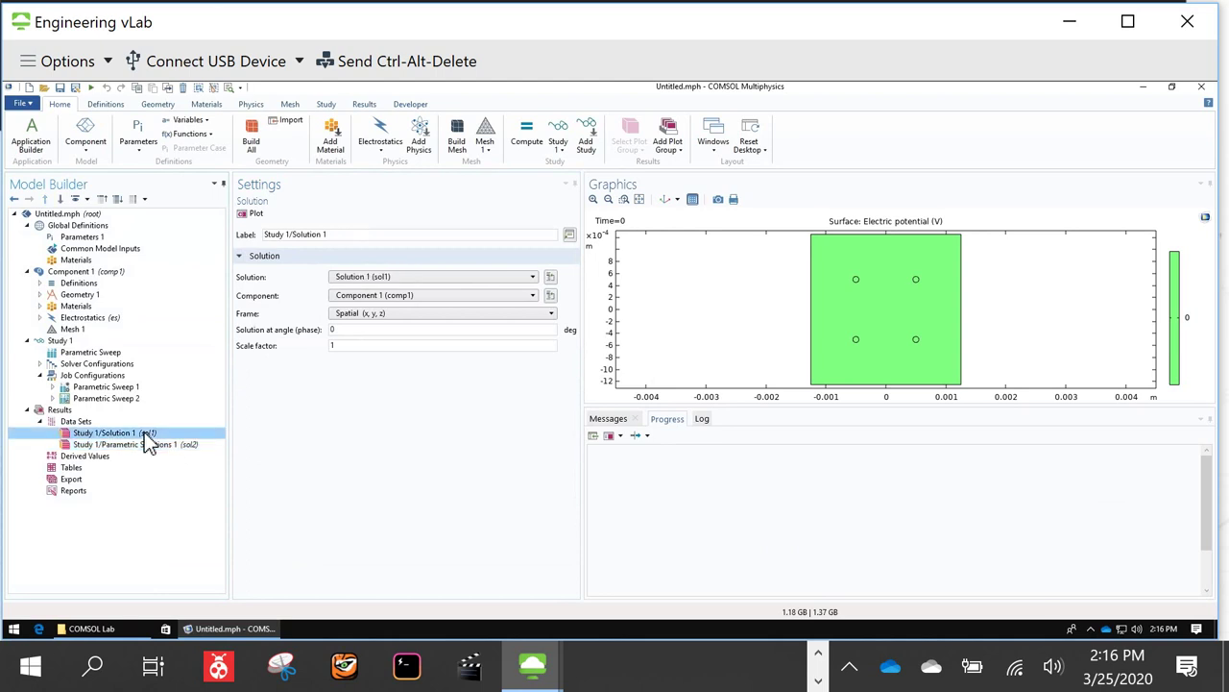
{"action": "left_click", "coordinate": [145, 446]}
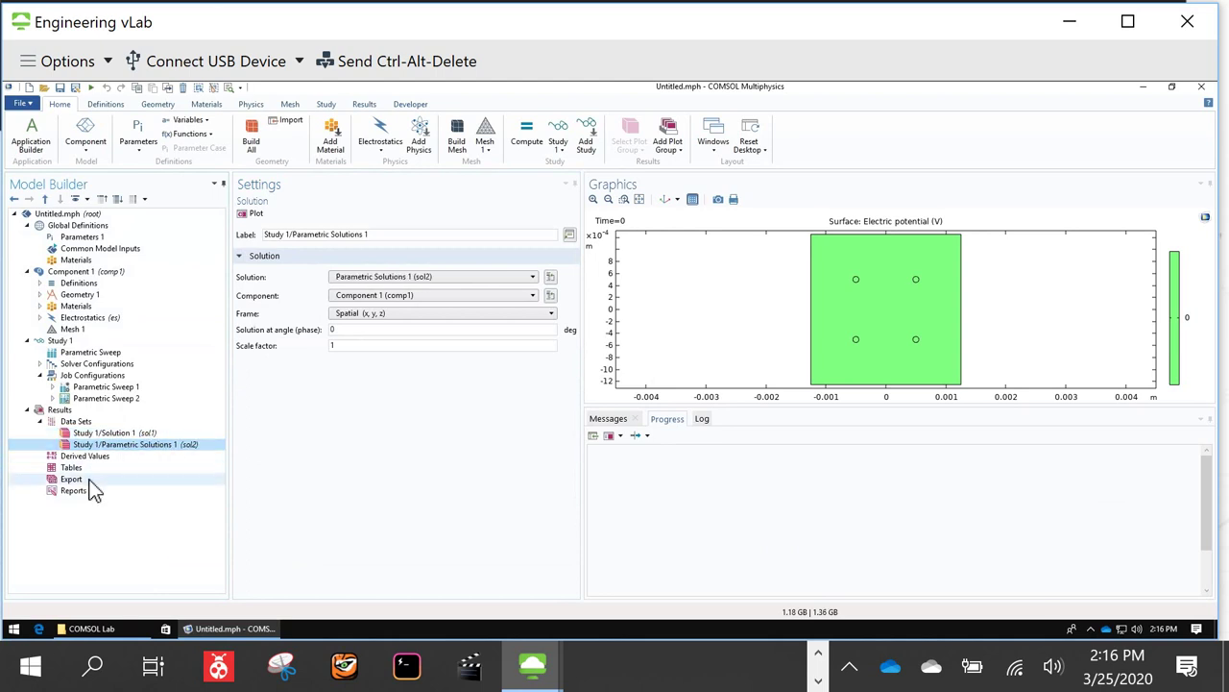
Step: Add a 2D plot group to the results using the Study 1/Parametric Solutions 1 data set
{"action": "right_click", "coordinate": [69, 411]}
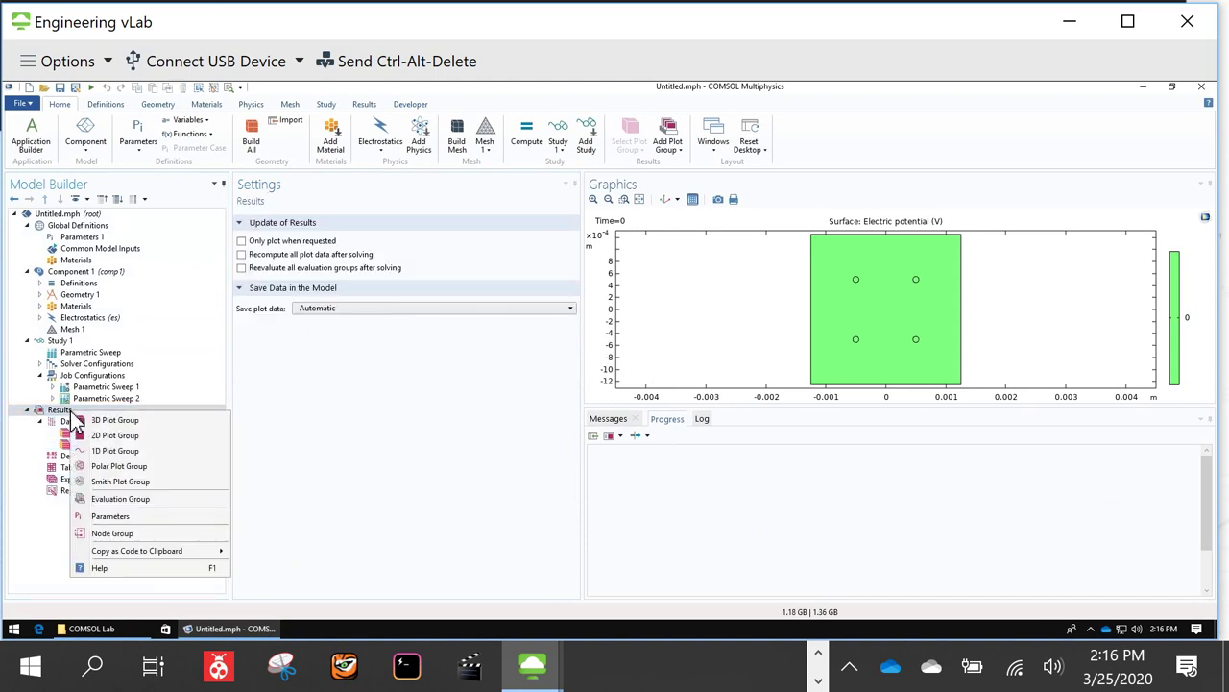
{"action": "left_click", "coordinate": [106, 436]}
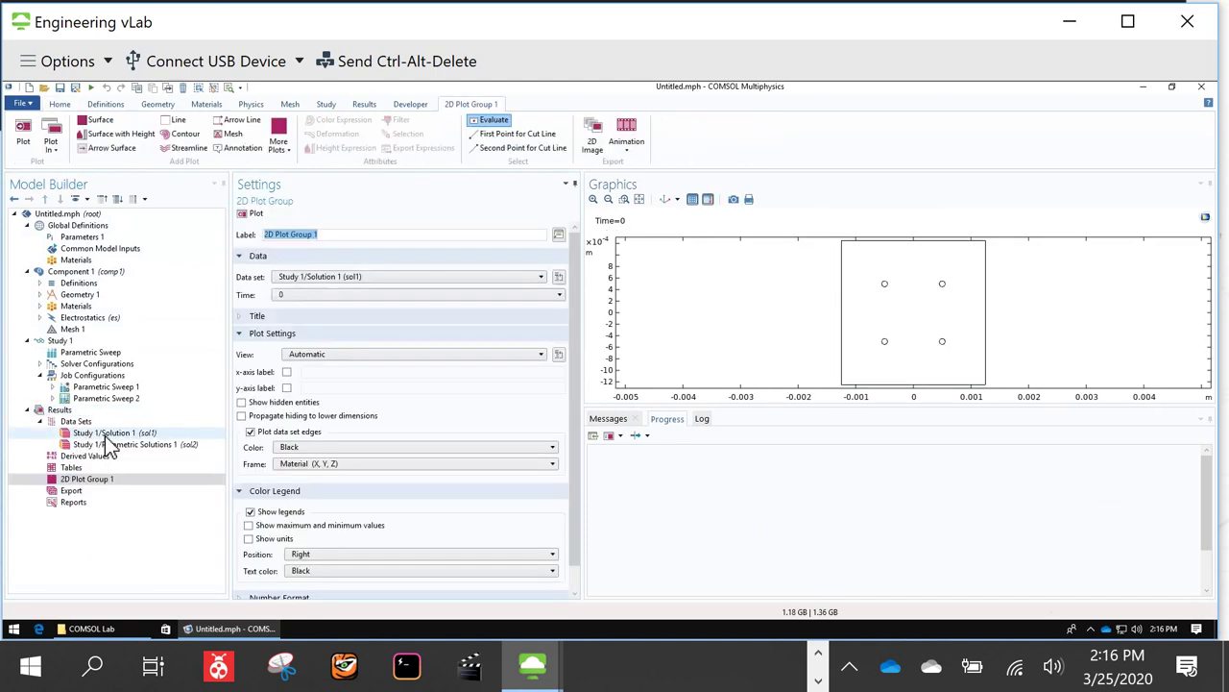
{"action": "left_click", "coordinate": [351, 277]}
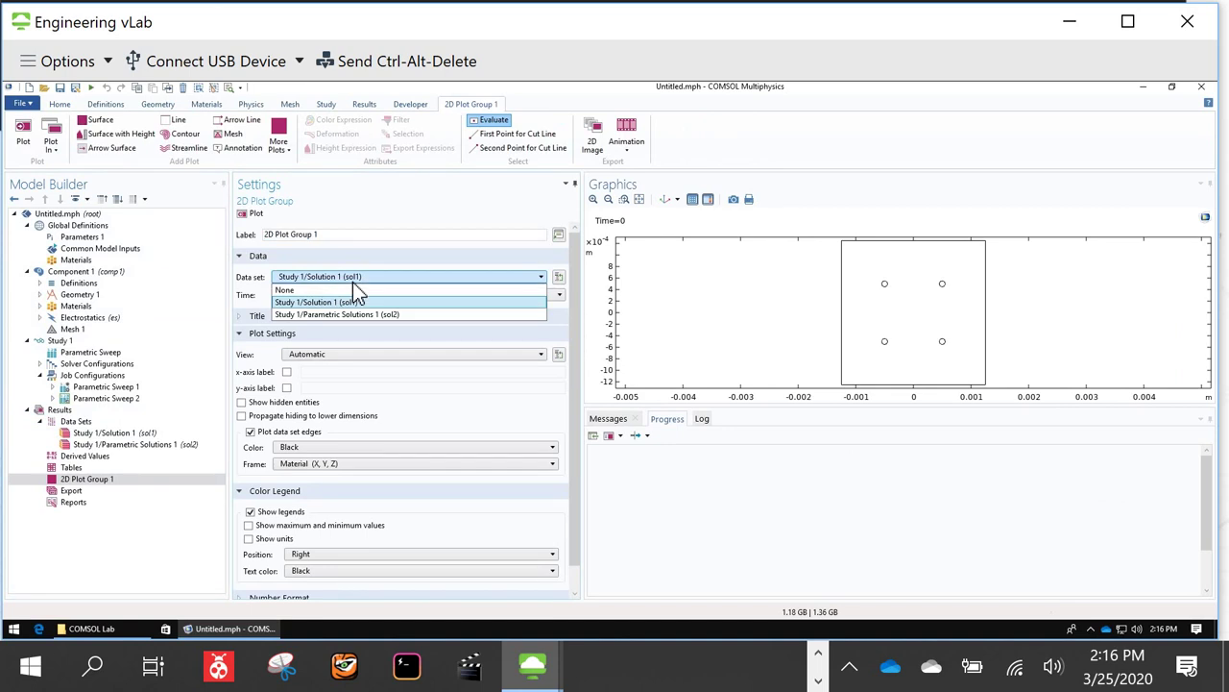
{"action": "left_click", "coordinate": [373, 222]}
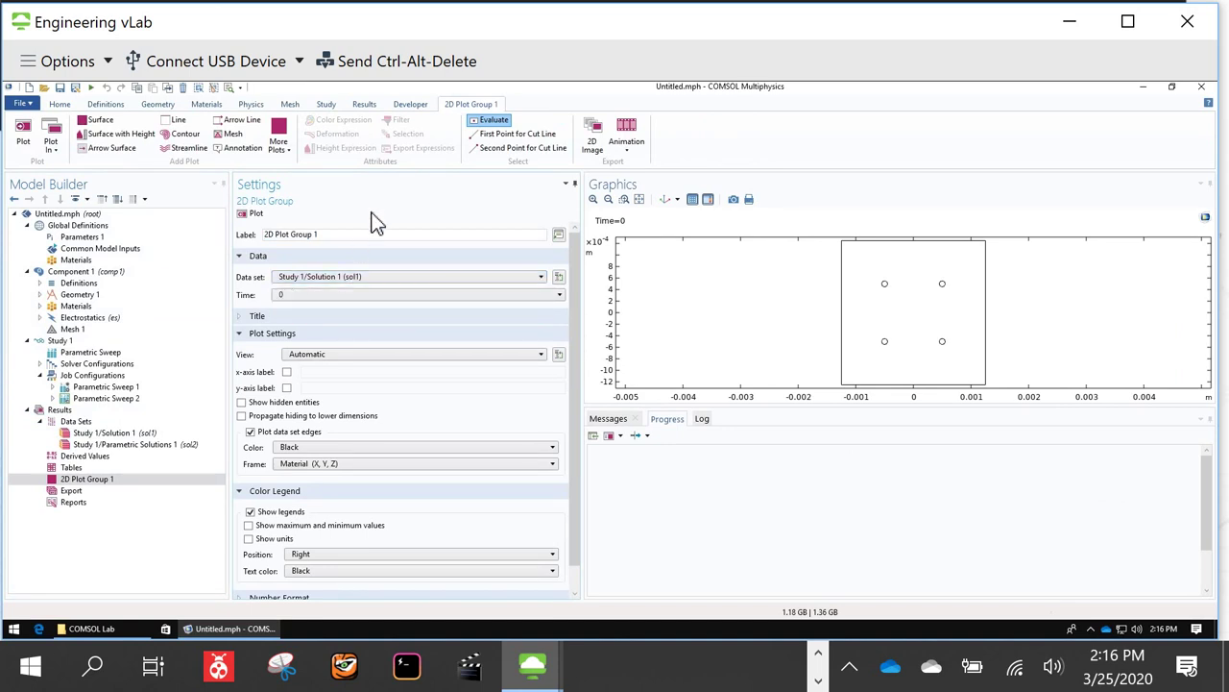
{"action": "left_click", "coordinate": [338, 280]}
{"action": "left_click", "coordinate": [343, 313]}
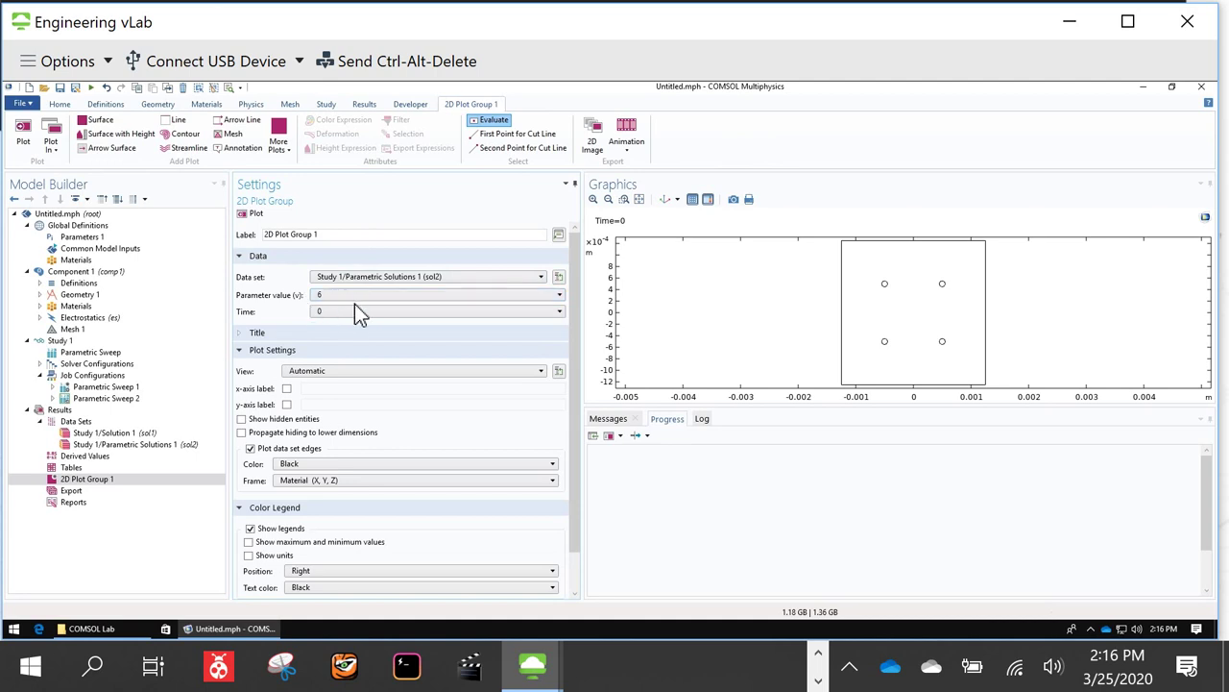
Step: Add a surface plot of the electric potential to the 2D plot group, label it Potential and plot it
{"action": "left_click", "coordinate": [133, 480]}
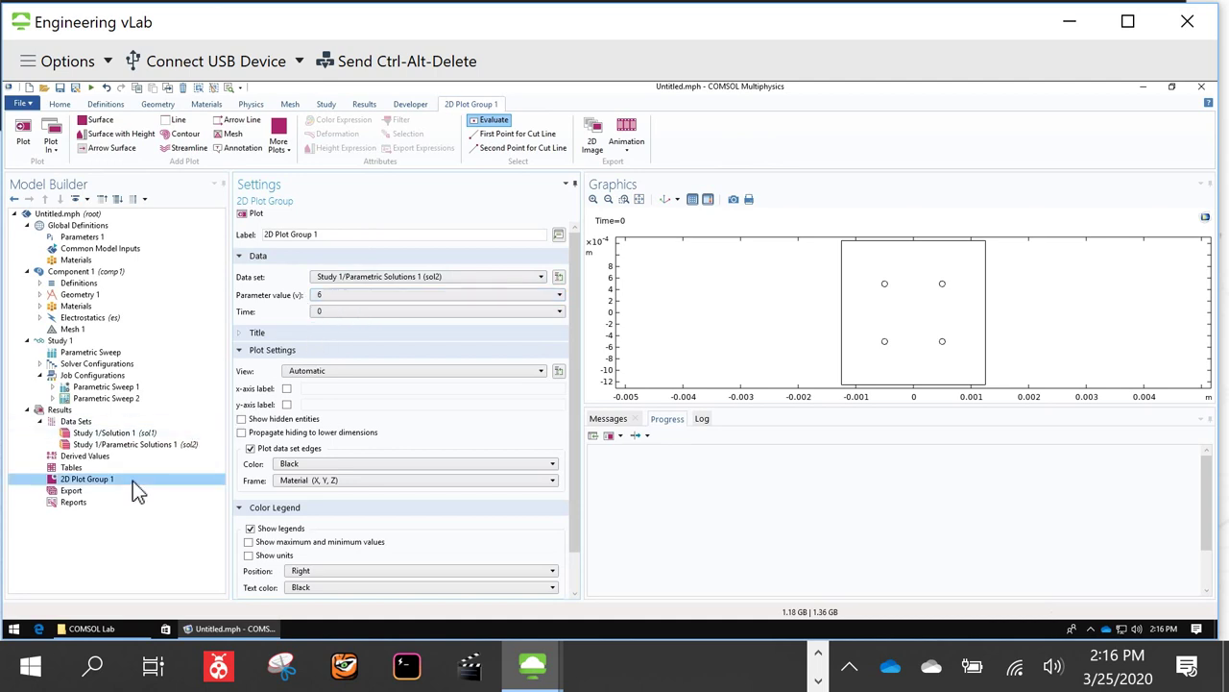
{"action": "right_click", "coordinate": [132, 480]}
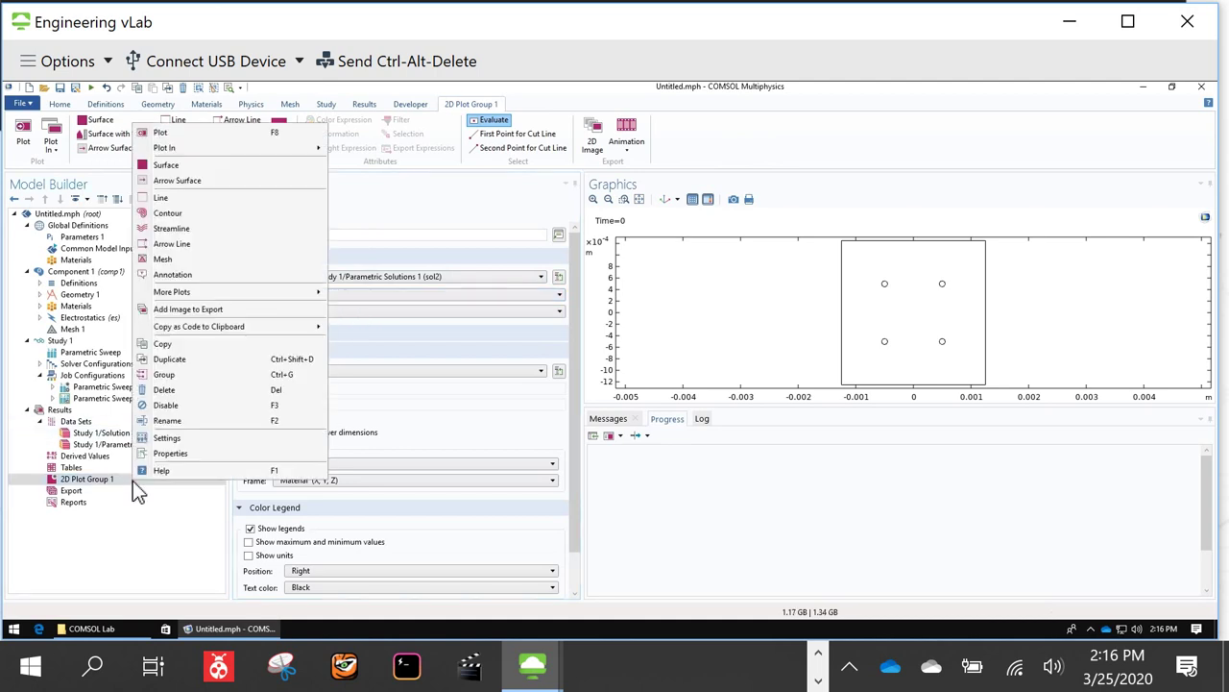
{"action": "left_click", "coordinate": [159, 165]}
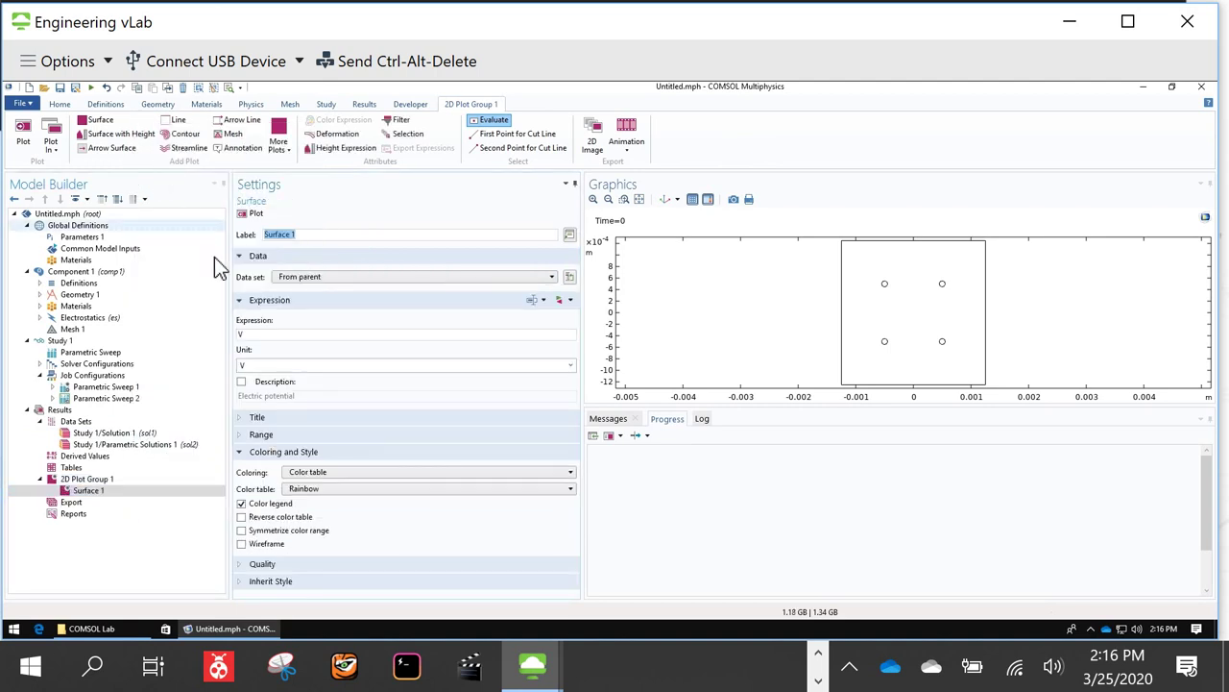
{"action": "left_click", "coordinate": [312, 240]}
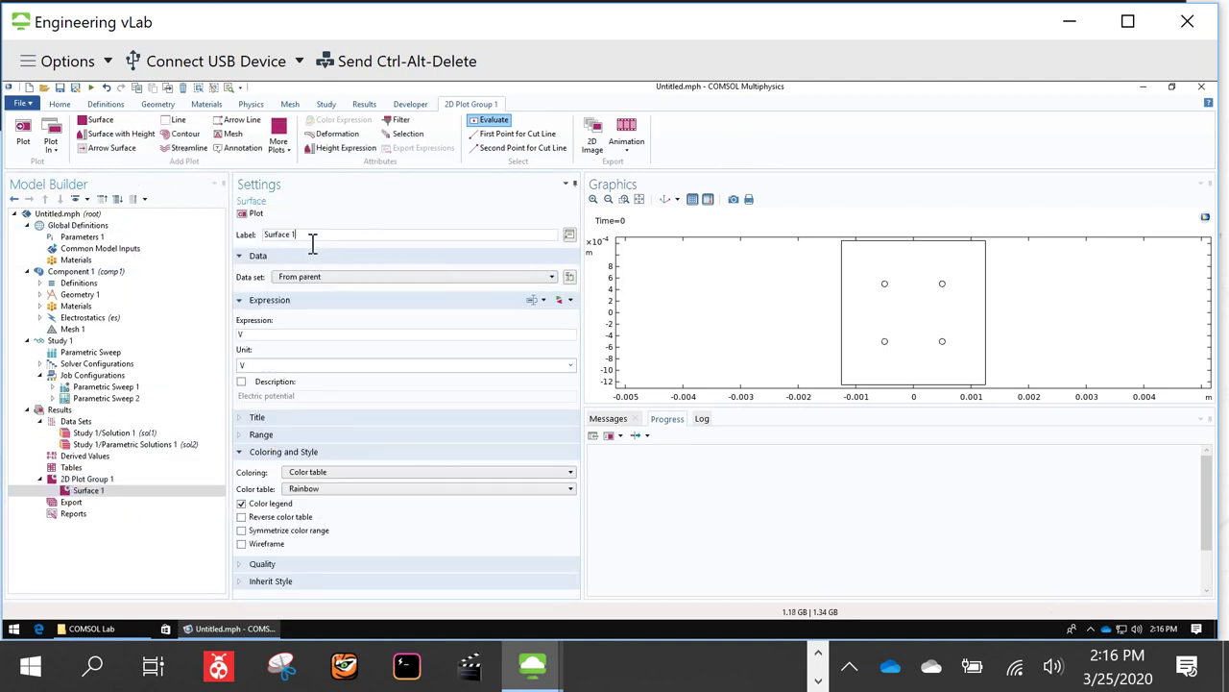
{"action": "left_click_drag", "start_coordinate": [312, 240], "coordinate": [241, 238]}
{"action": "type", "text": "ootential"}
{"action": "left_click", "coordinate": [253, 215]}
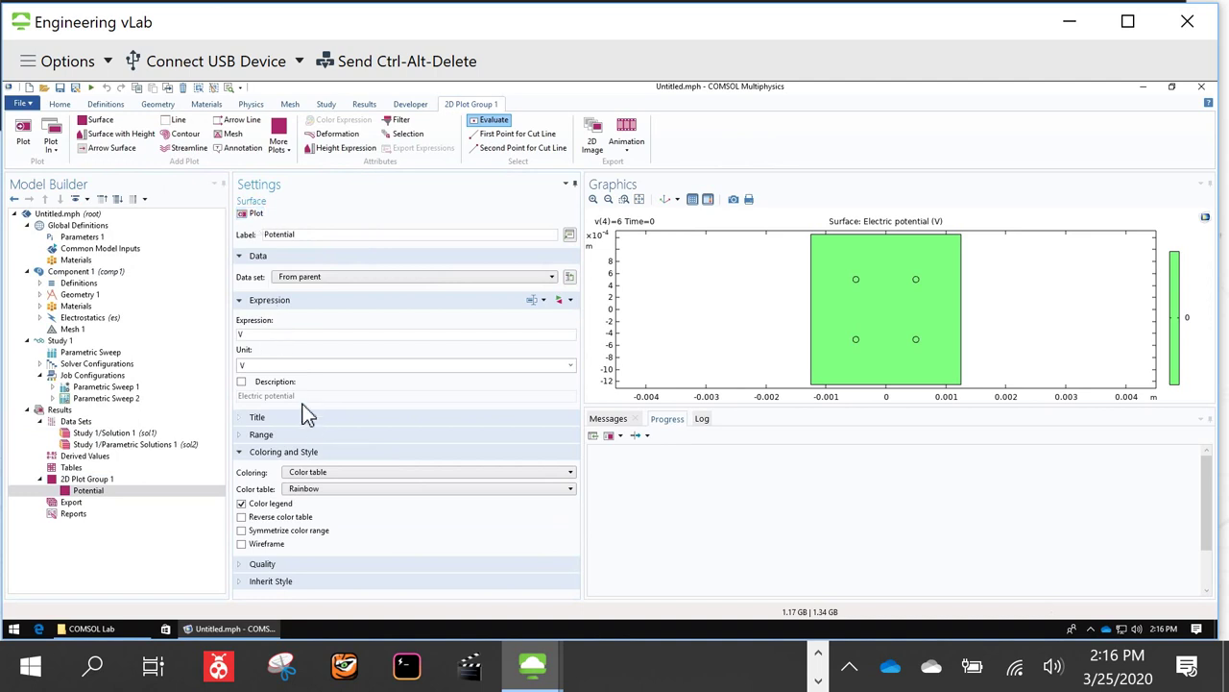
Step: Plot the 2D plot group for parameter value v = 2 and enlarge the graphics area
{"action": "left_click", "coordinate": [112, 479]}
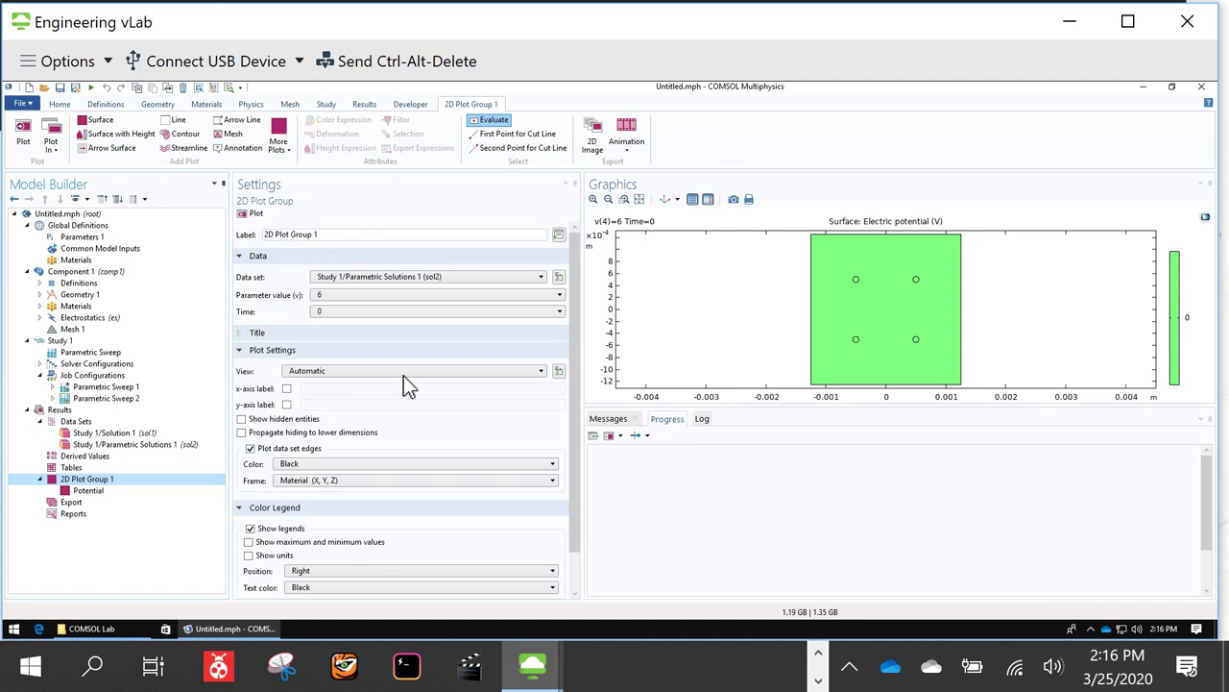
{"action": "left_click", "coordinate": [356, 296]}
{"action": "left_click", "coordinate": [351, 320]}
{"action": "left_click", "coordinate": [248, 212]}
{"action": "left_click_drag", "start_coordinate": [759, 408], "coordinate": [760, 488]}
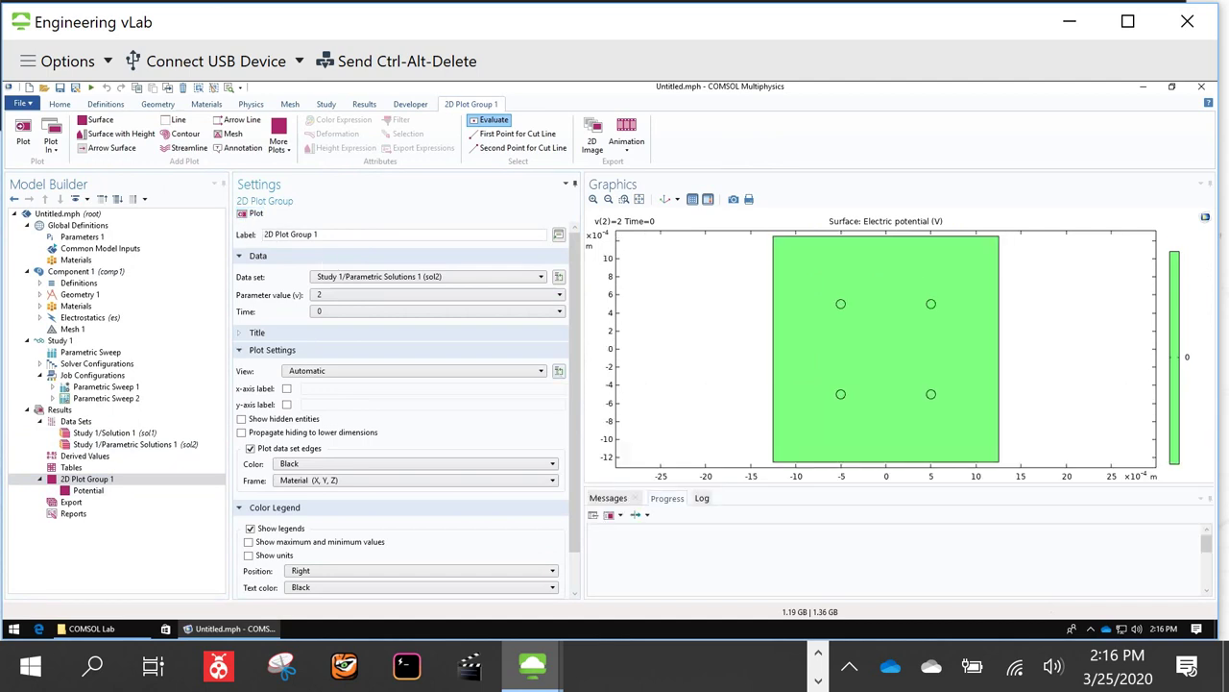
{"action": "left_click", "coordinate": [338, 312]}
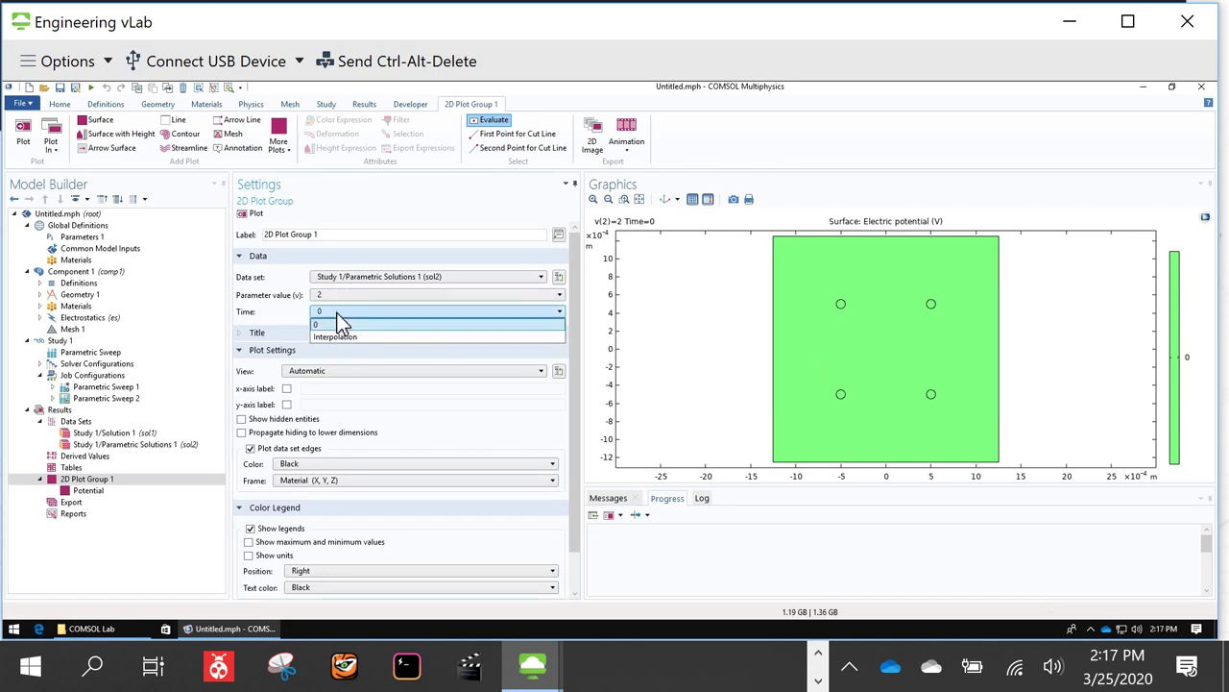
{"action": "left_click", "coordinate": [337, 313]}
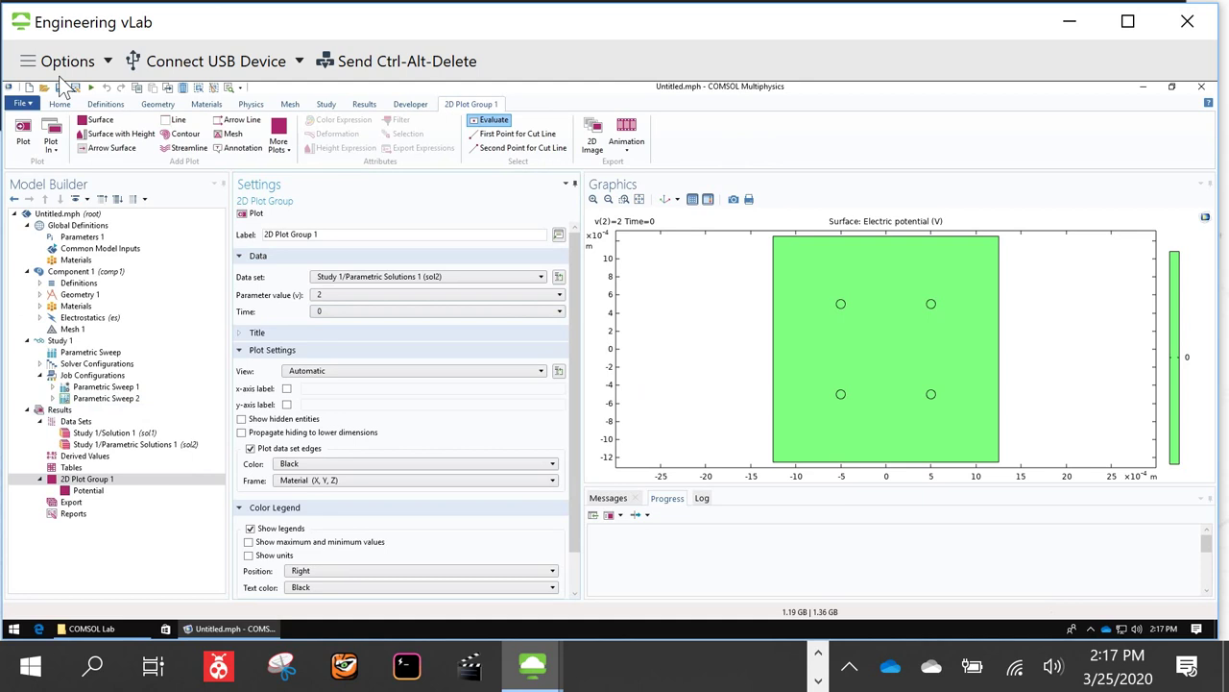
Step: Open Quadropole-Demo from OneDrive's Courses > ECE4800 > COMSOL Lab folder, discarding the changes to the untitled model
{"action": "left_click", "coordinate": [44, 88]}
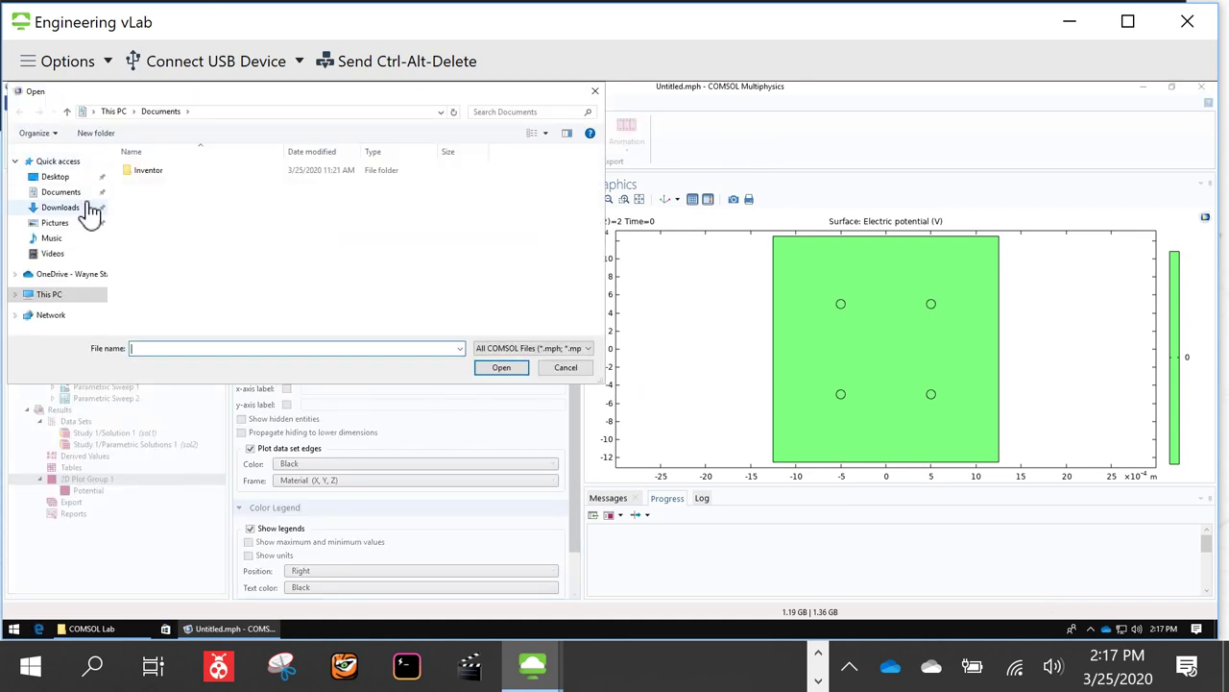
{"action": "left_click", "coordinate": [91, 275]}
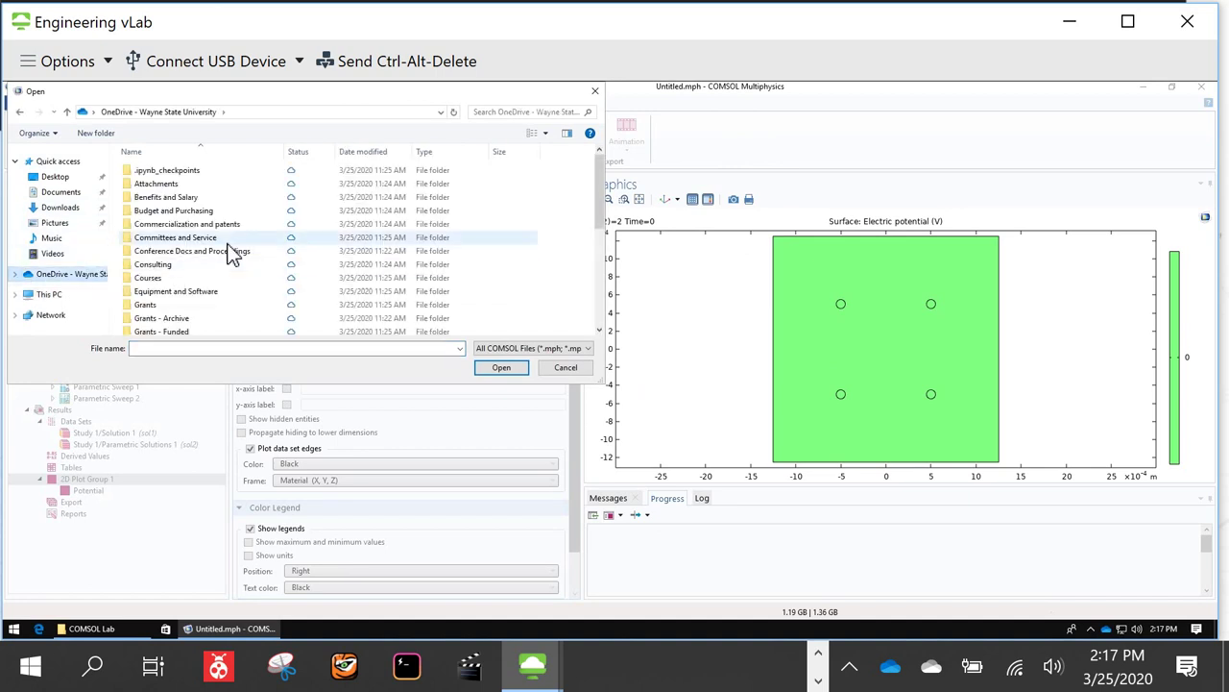
{"action": "scroll", "coordinate": [233, 255], "scroll_direction": "down", "scroll_amount": 4}
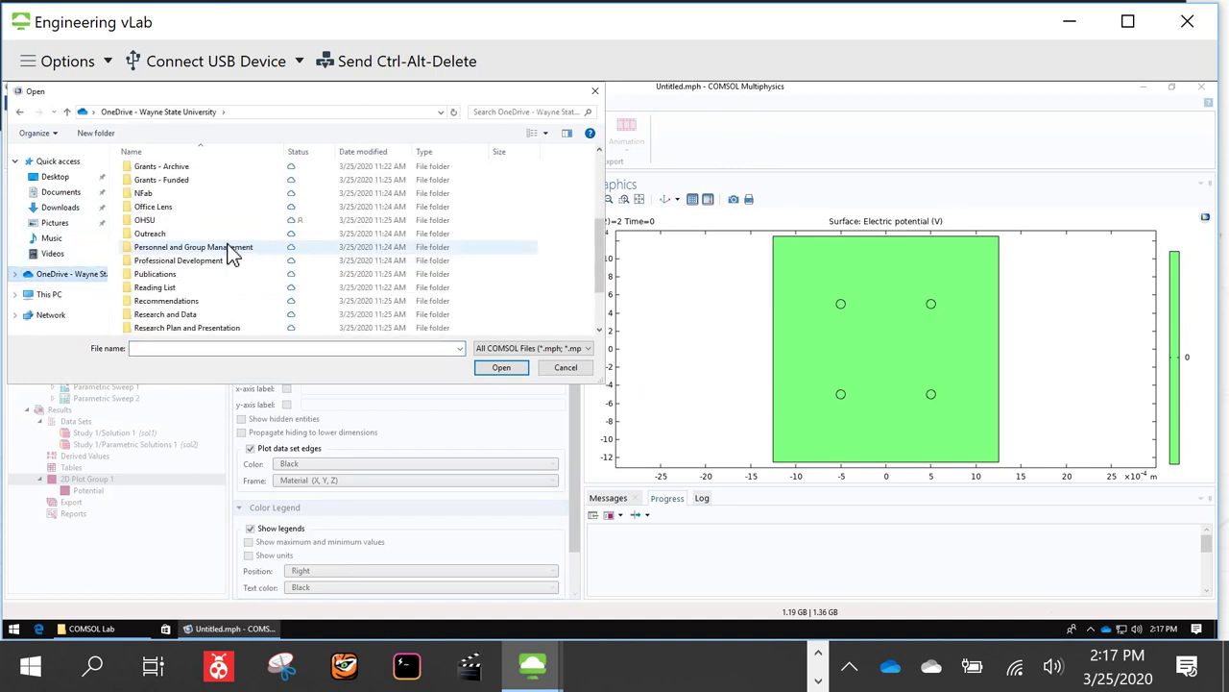
{"action": "scroll", "coordinate": [228, 246], "scroll_direction": "up", "scroll_amount": 4}
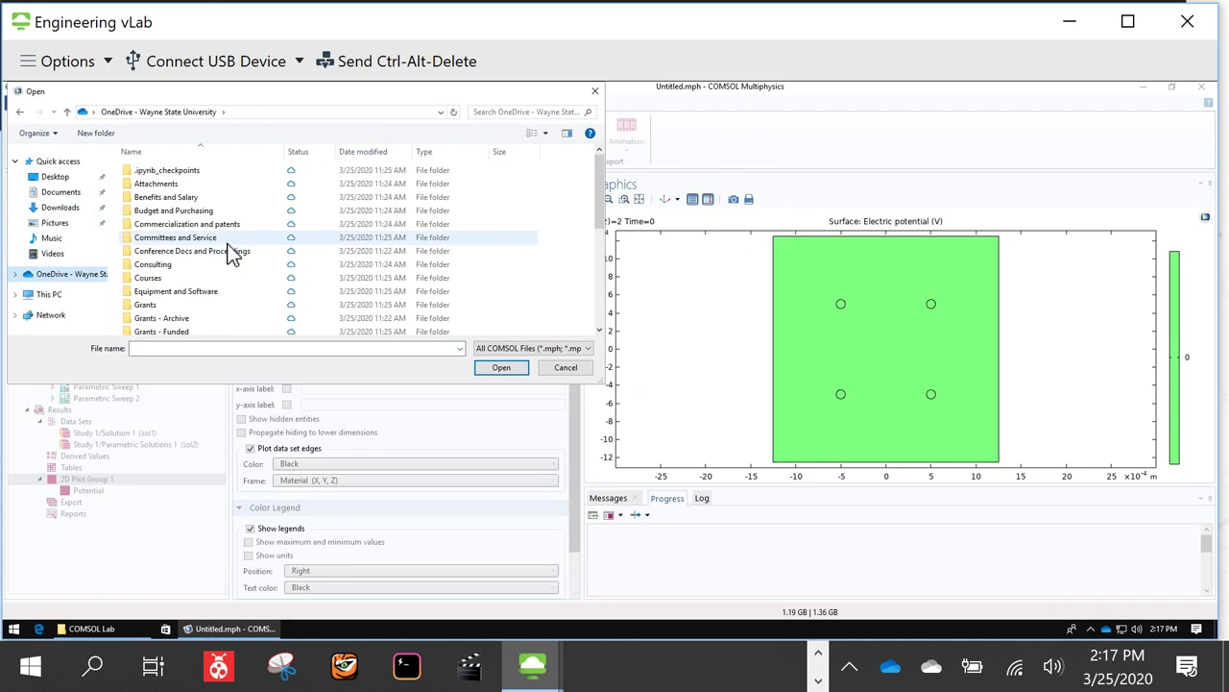
{"action": "scroll", "coordinate": [231, 252], "scroll_direction": "down", "scroll_amount": 2}
{"action": "scroll", "coordinate": [230, 253], "scroll_direction": "down", "scroll_amount": 2}
{"action": "scroll", "coordinate": [231, 252], "scroll_direction": "up", "scroll_amount": 3}
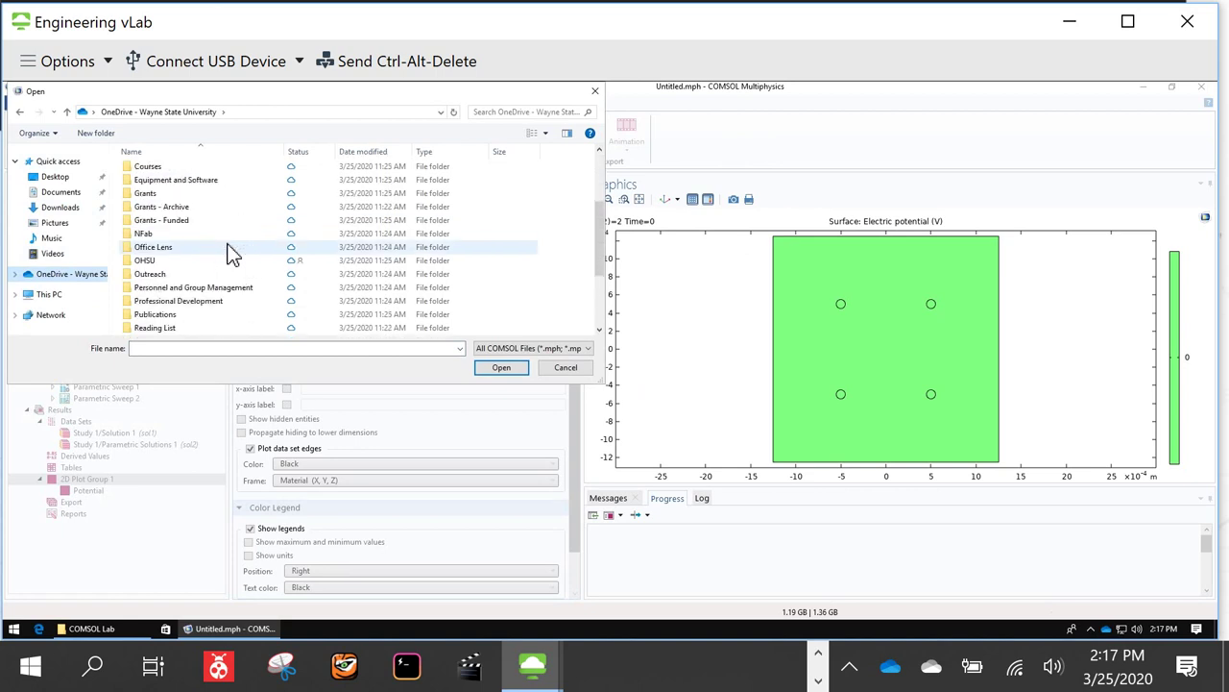
{"action": "double_click", "coordinate": [179, 249]}
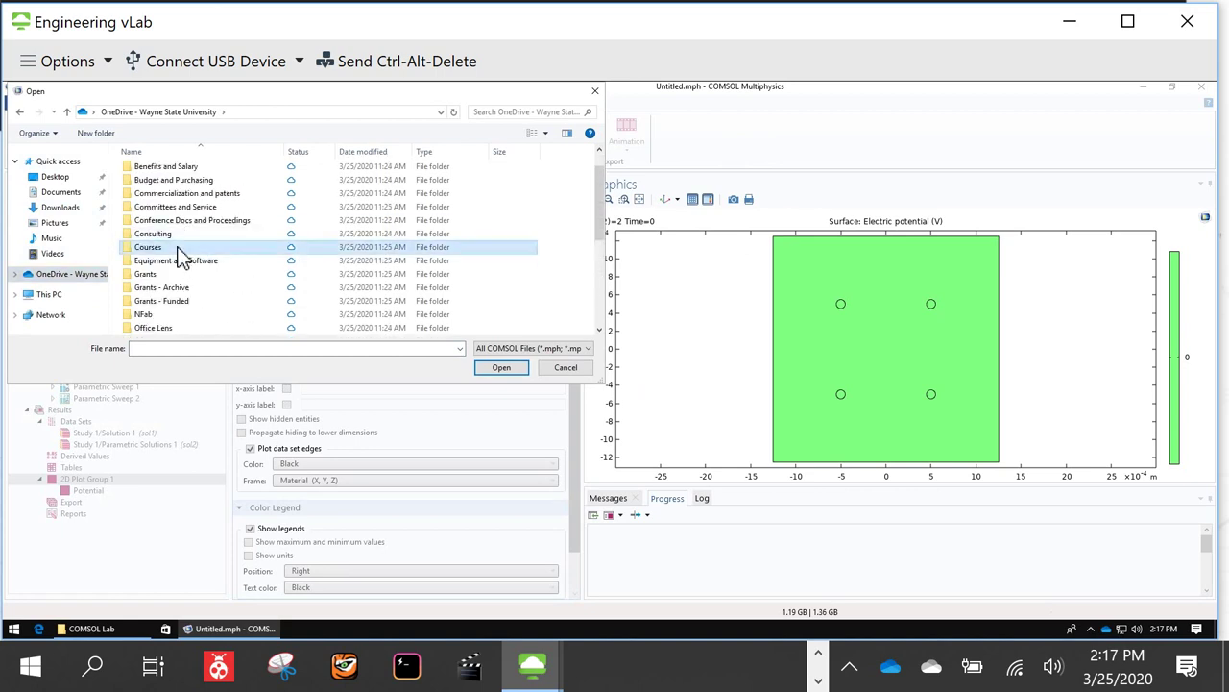
{"action": "double_click", "coordinate": [155, 226]}
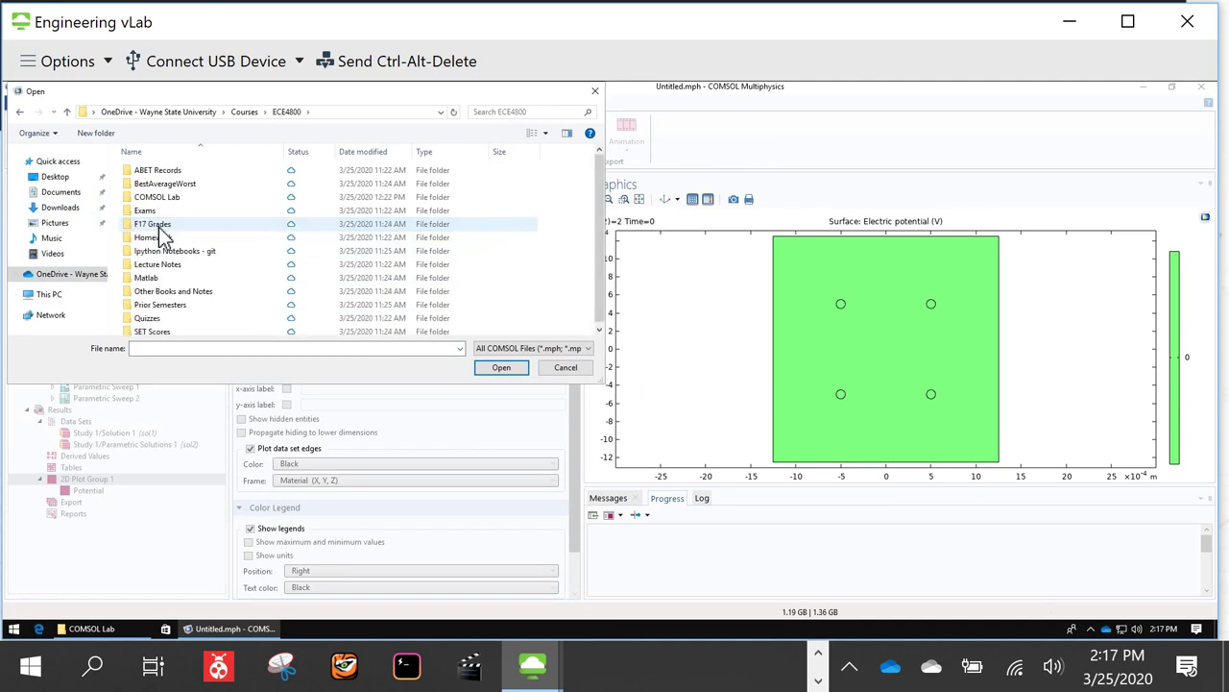
{"action": "double_click", "coordinate": [162, 196]}
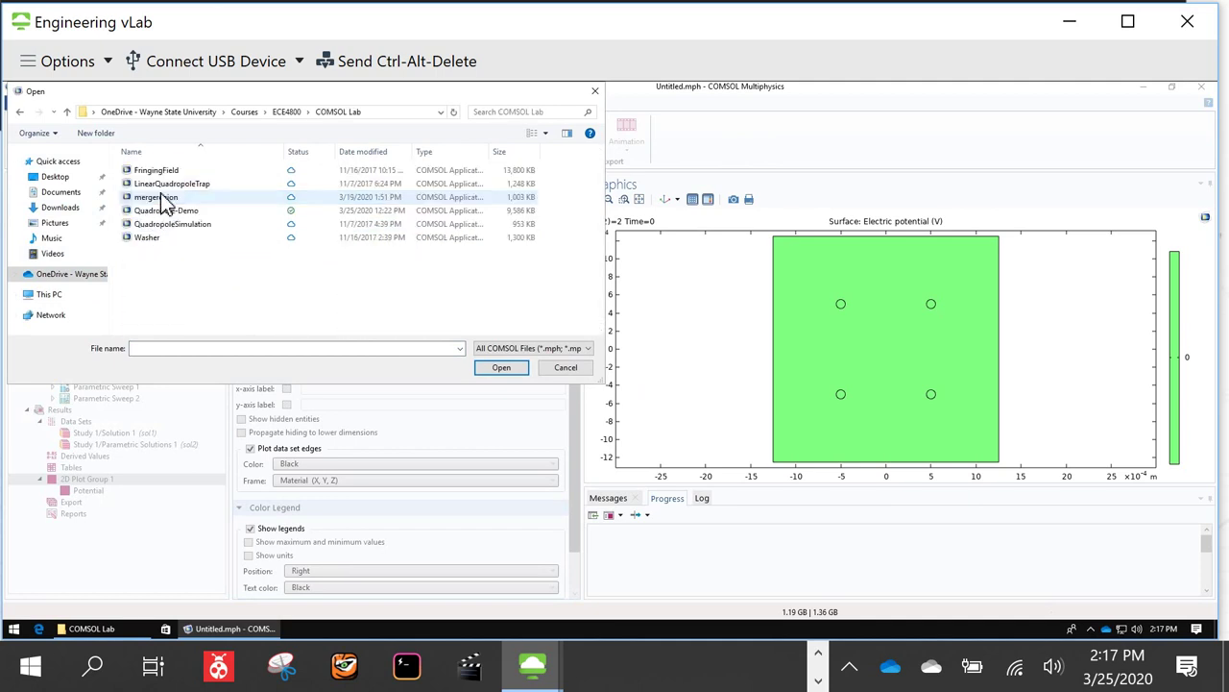
{"action": "double_click", "coordinate": [178, 210]}
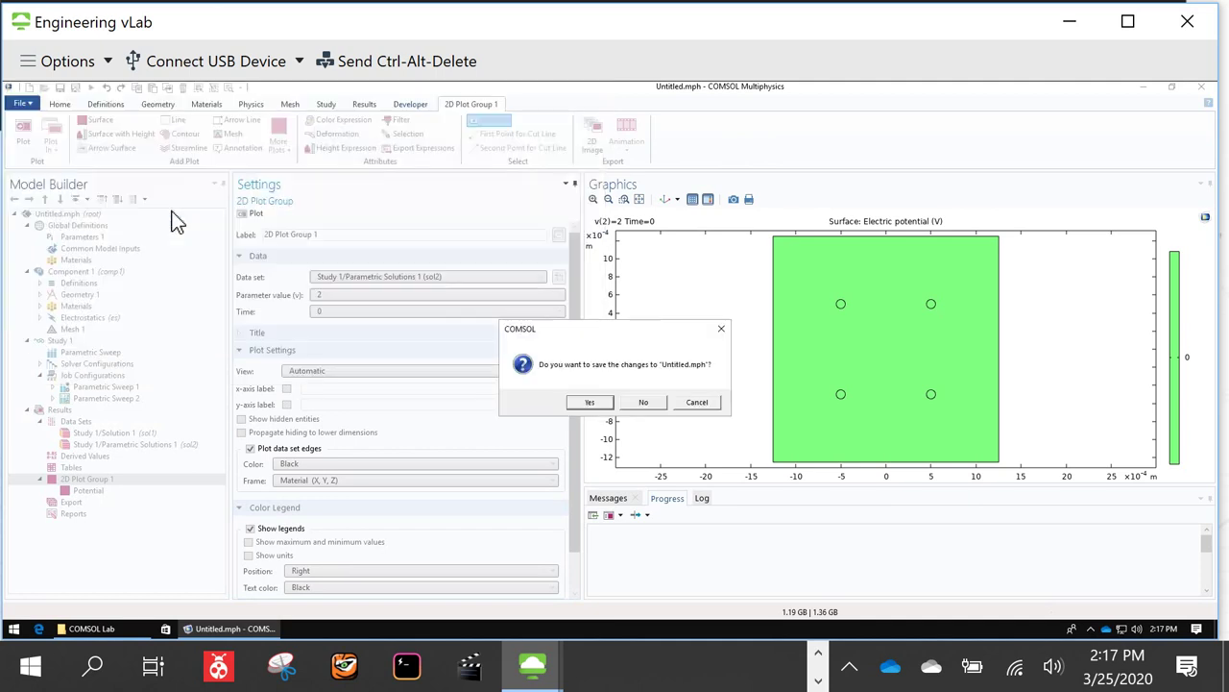
{"action": "left_click", "coordinate": [643, 403]}
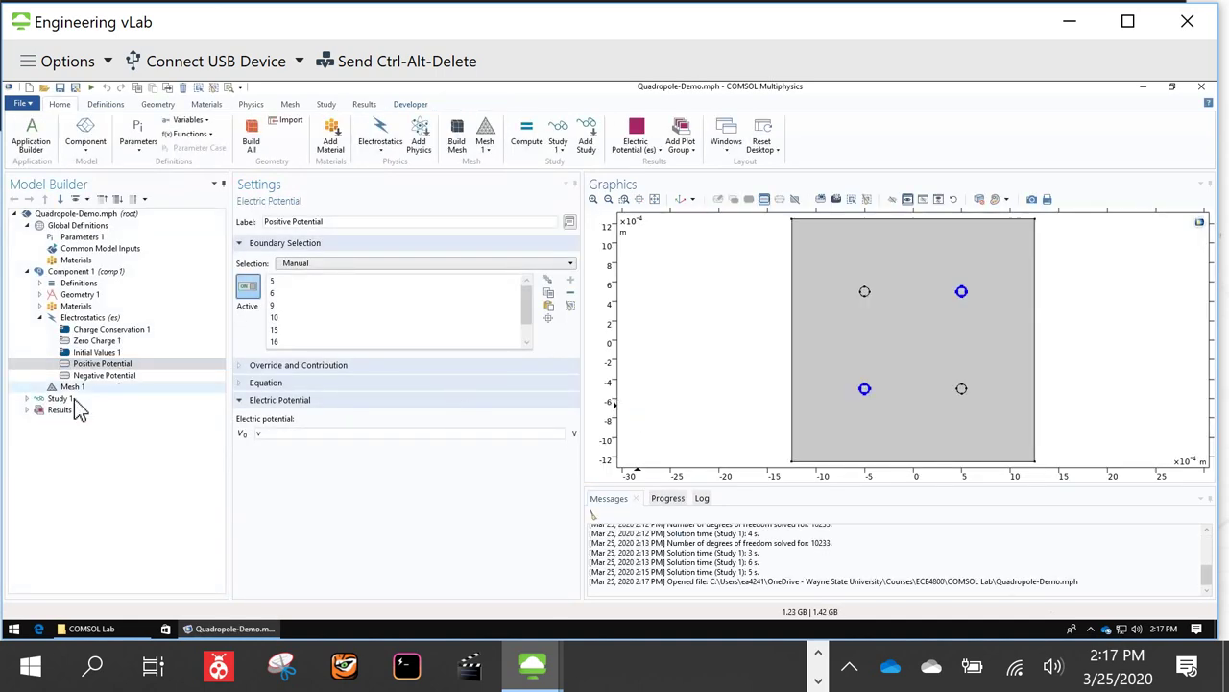
Step: Display the Electric Potential (es) plot group from the results and plot it for parameter value v = 0
{"action": "left_click", "coordinate": [27, 410]}
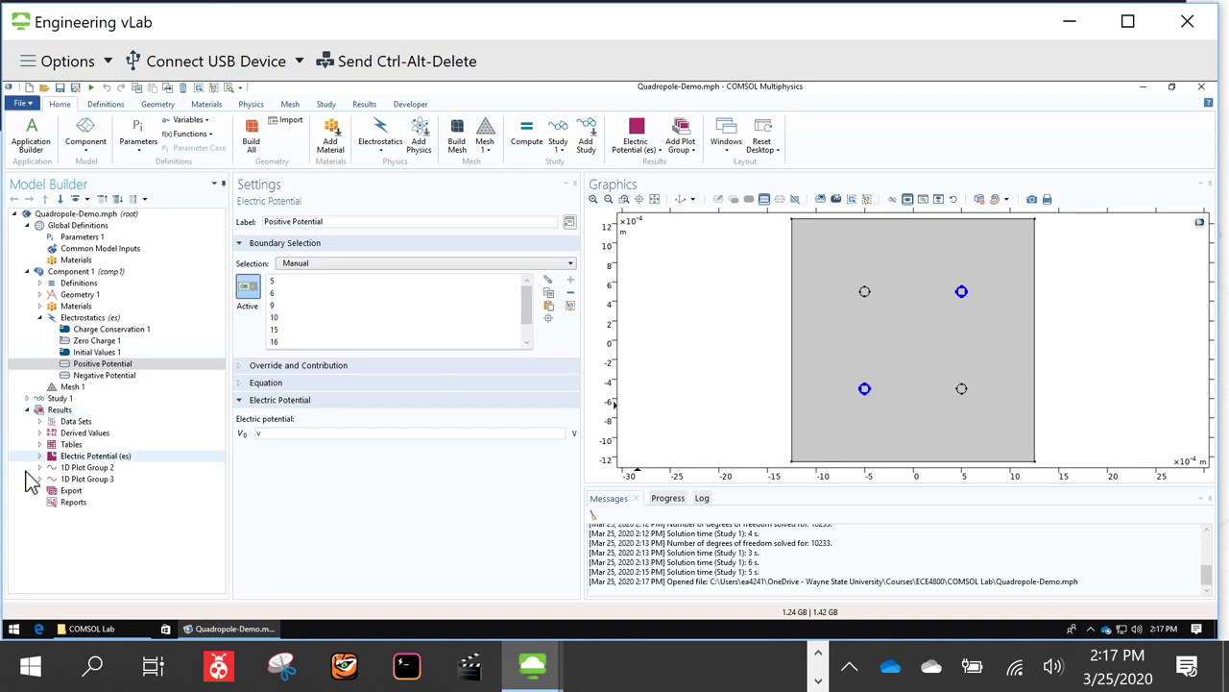
{"action": "left_click", "coordinate": [92, 457]}
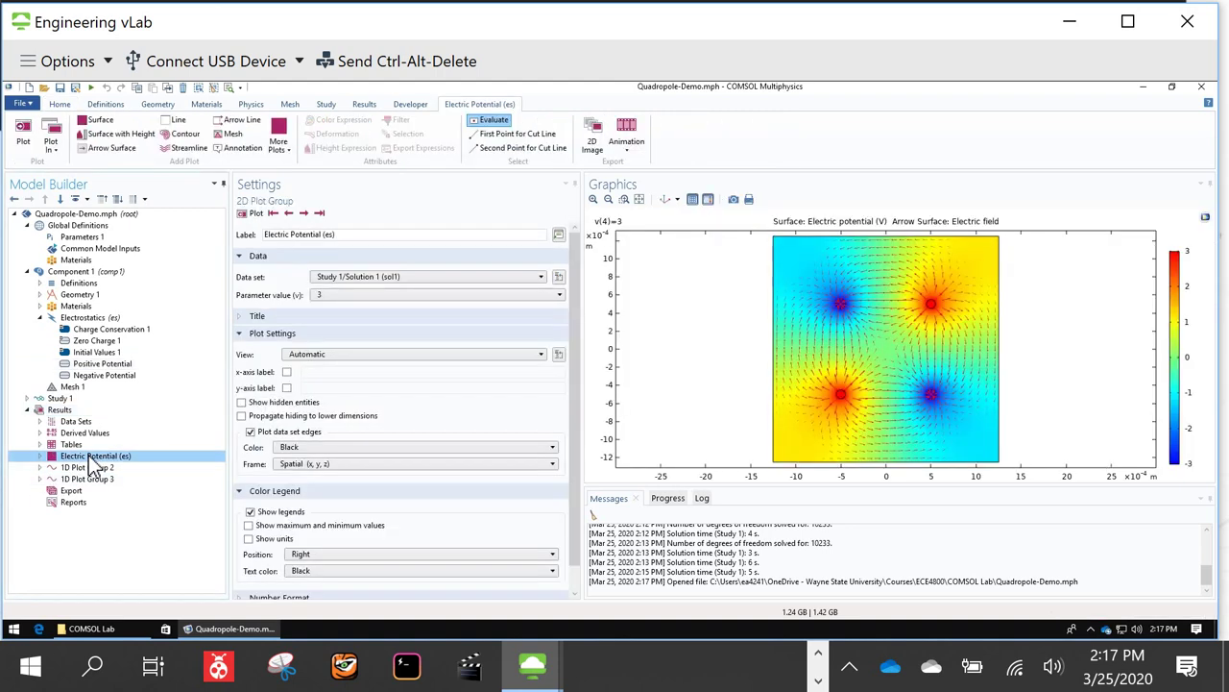
{"action": "left_click", "coordinate": [379, 295]}
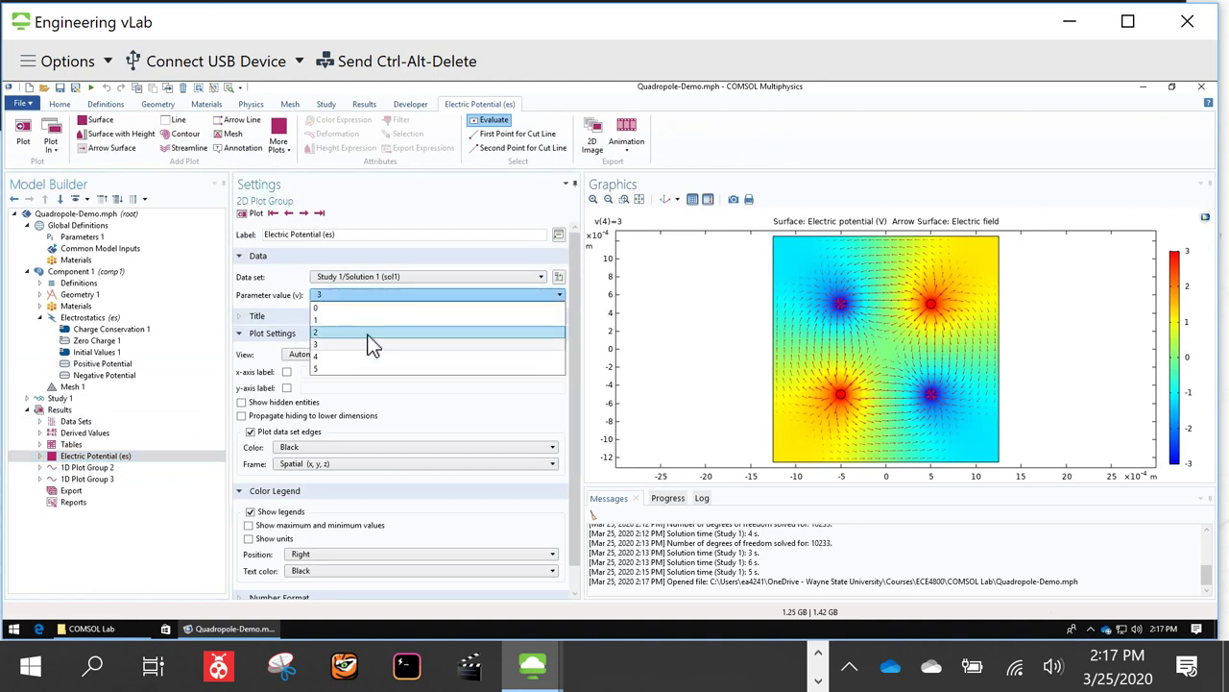
{"action": "left_click", "coordinate": [372, 332]}
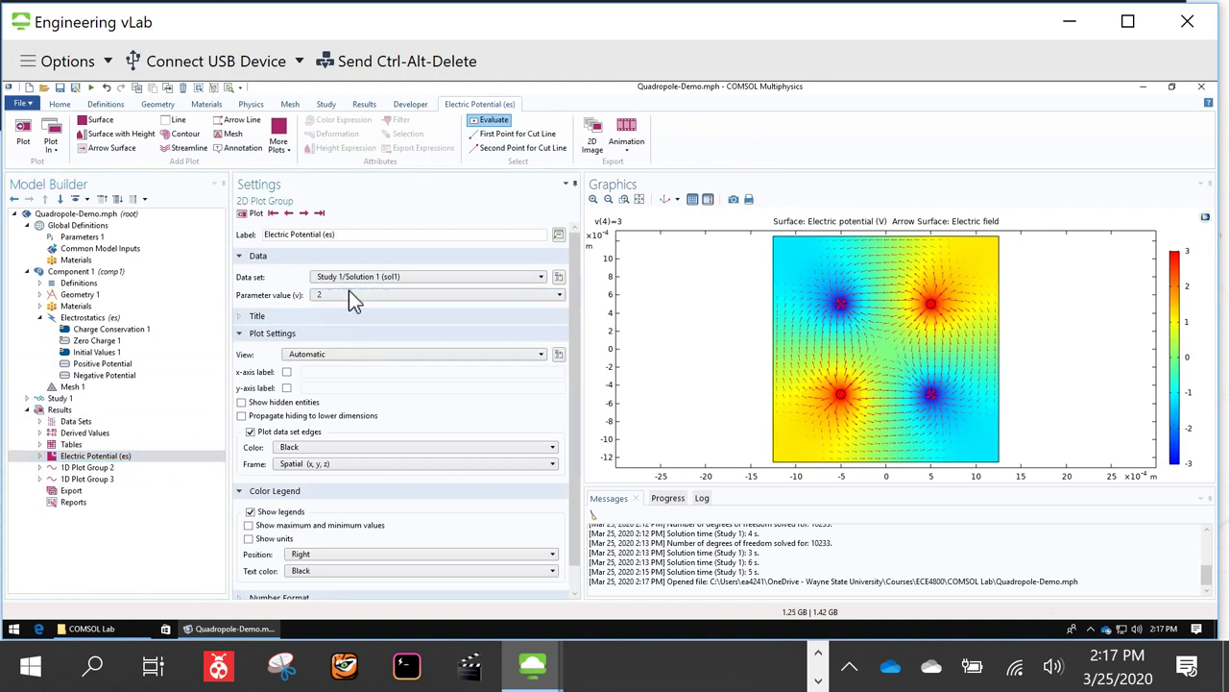
{"action": "left_click", "coordinate": [350, 291]}
{"action": "left_click", "coordinate": [347, 312]}
{"action": "left_click", "coordinate": [253, 213]}
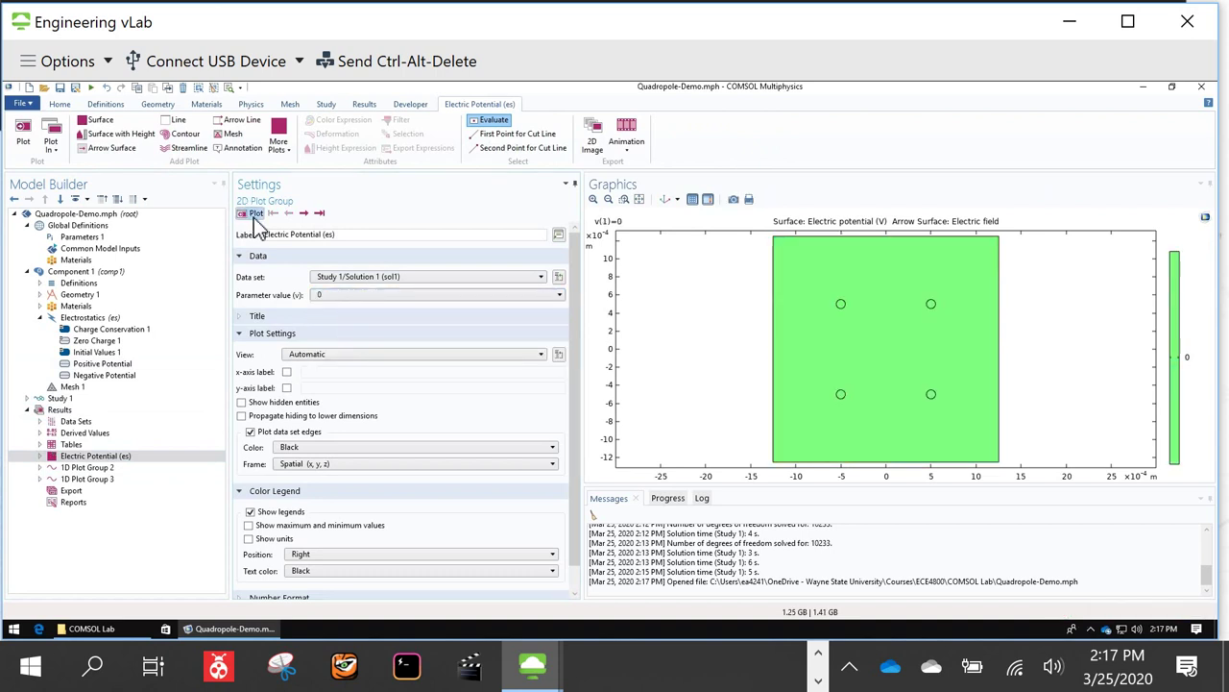
Step: Replot the Electric Potential (es) group for v = 5 and again for v = 3 to compare the fields
{"action": "left_click", "coordinate": [371, 298]}
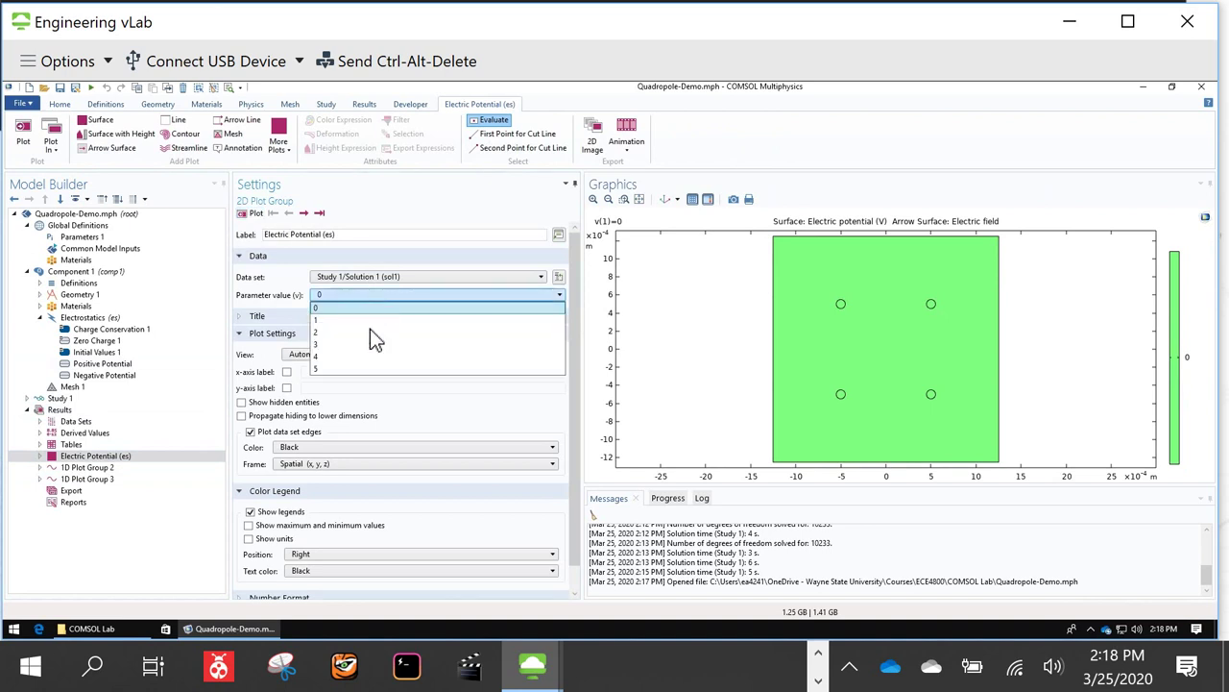
{"action": "left_click", "coordinate": [361, 369]}
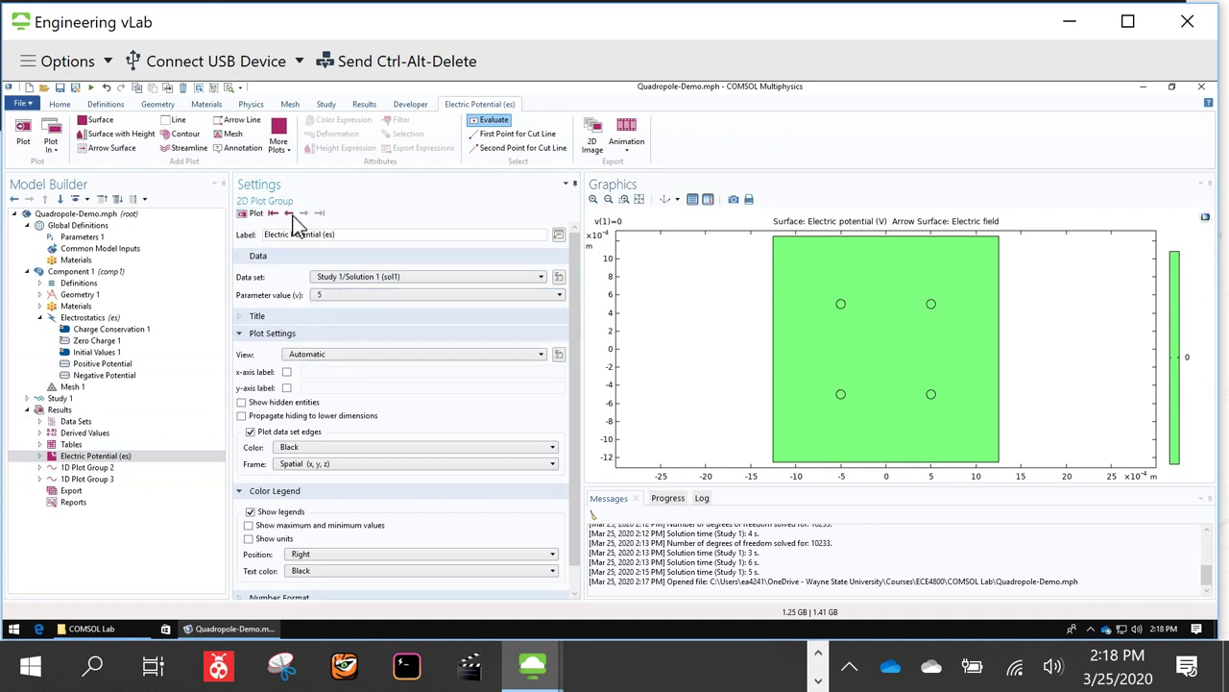
{"action": "left_click", "coordinate": [255, 215]}
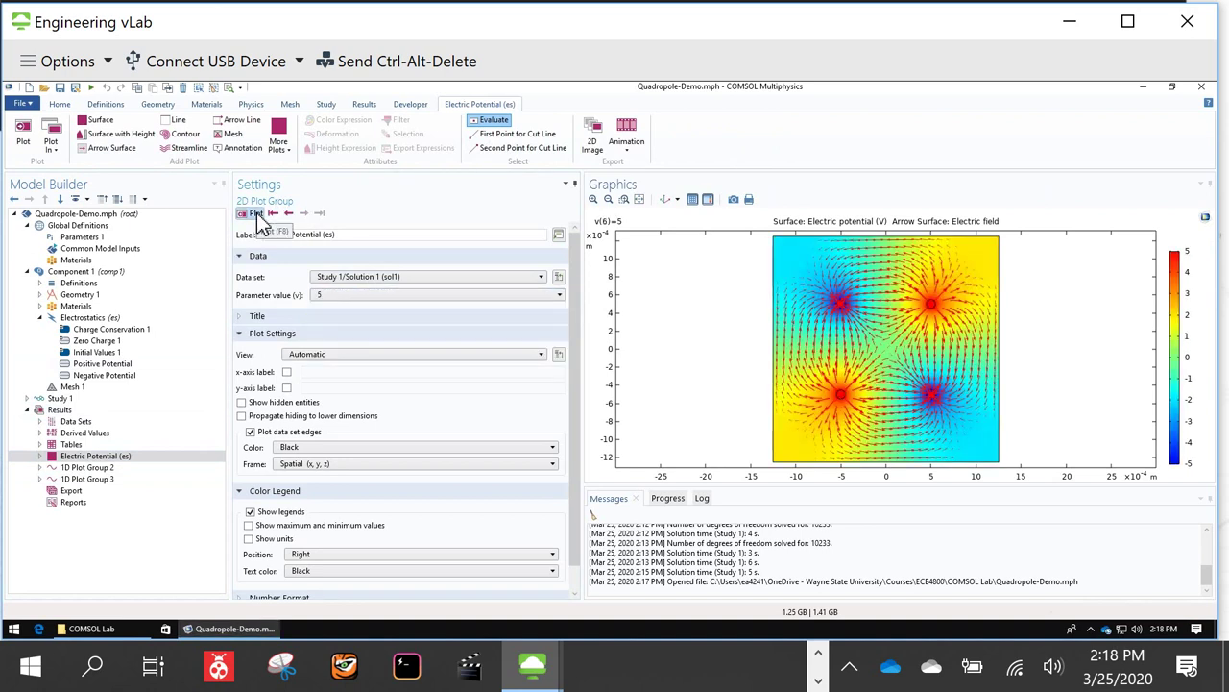
{"action": "left_click", "coordinate": [341, 294]}
{"action": "left_click", "coordinate": [340, 339]}
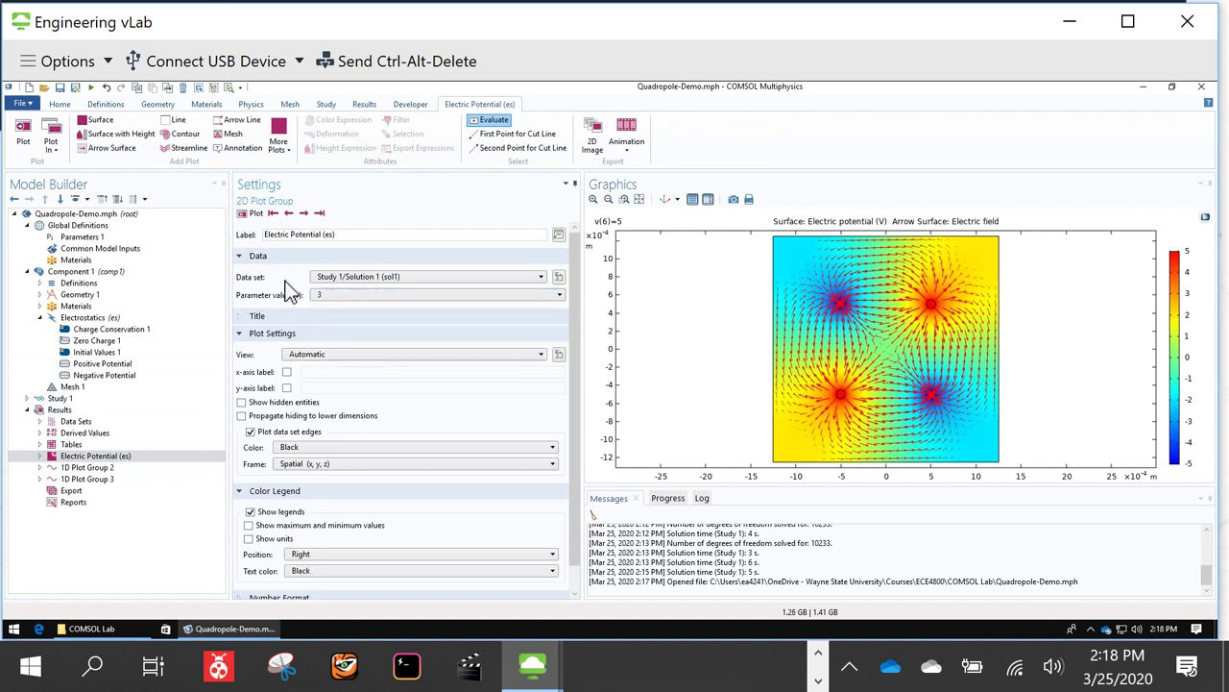
{"action": "left_click", "coordinate": [246, 216]}
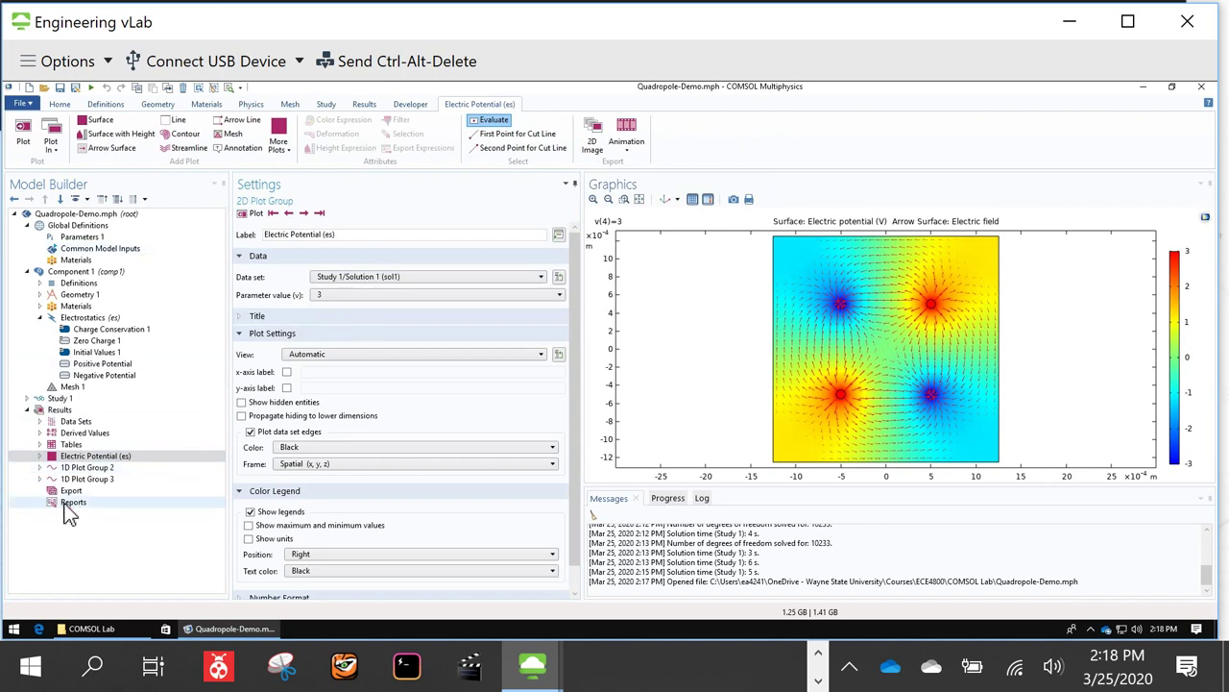
Step: Expand both 1D plot groups and Study 1, and examine the Parametric Sweep settings for v
{"action": "left_click", "coordinate": [40, 478]}
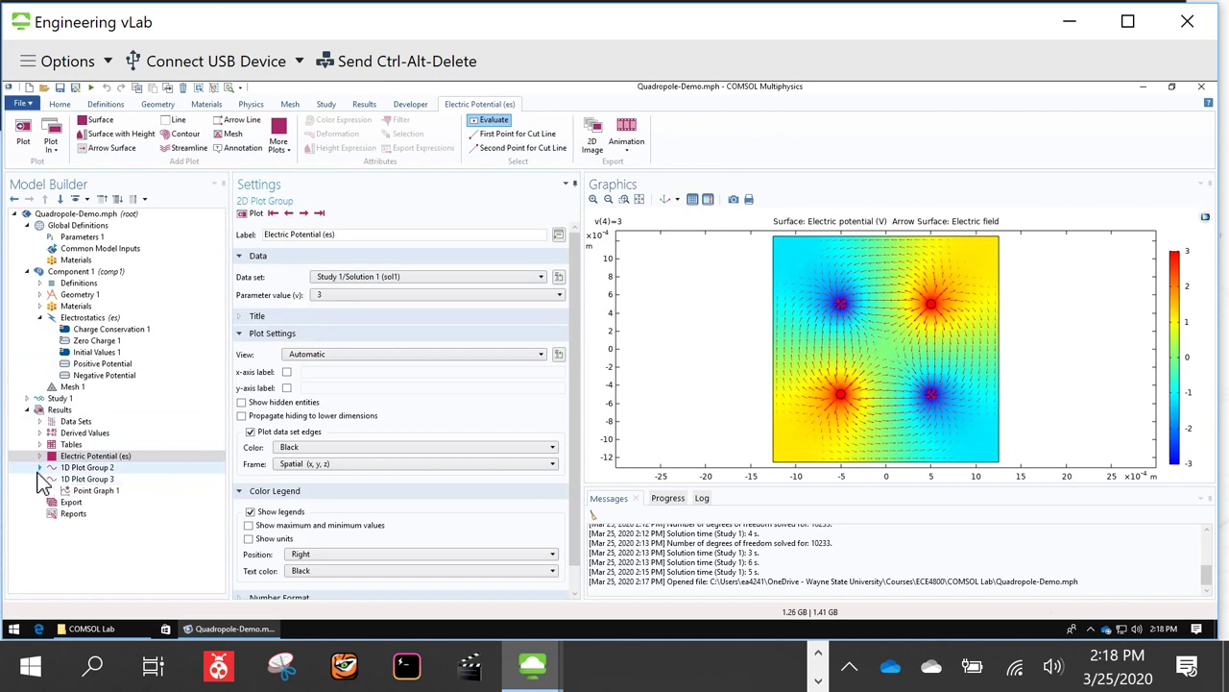
{"action": "left_click", "coordinate": [40, 468]}
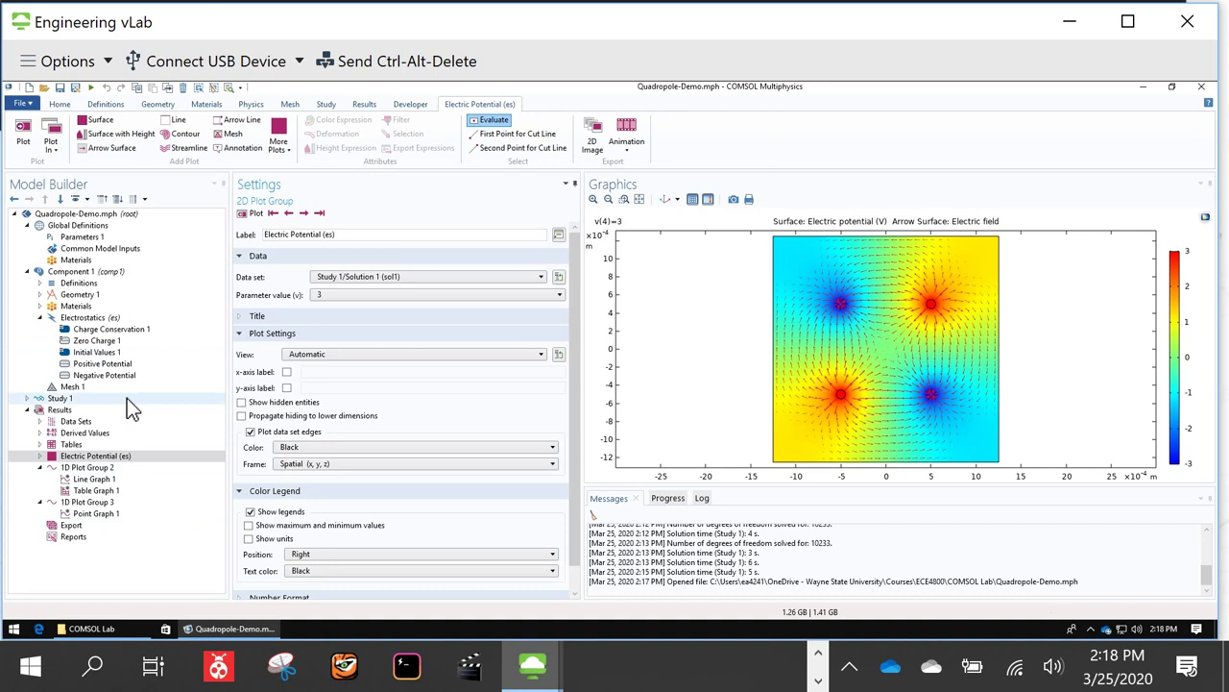
{"action": "left_click", "coordinate": [27, 398]}
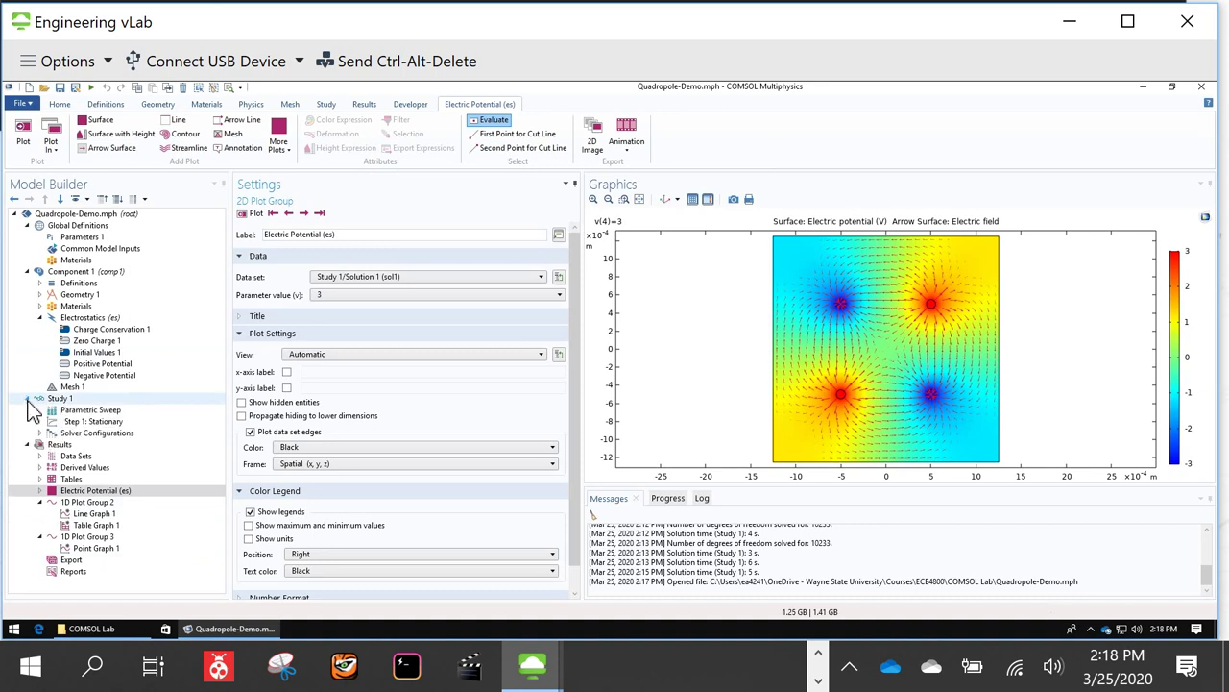
{"action": "left_click", "coordinate": [79, 410]}
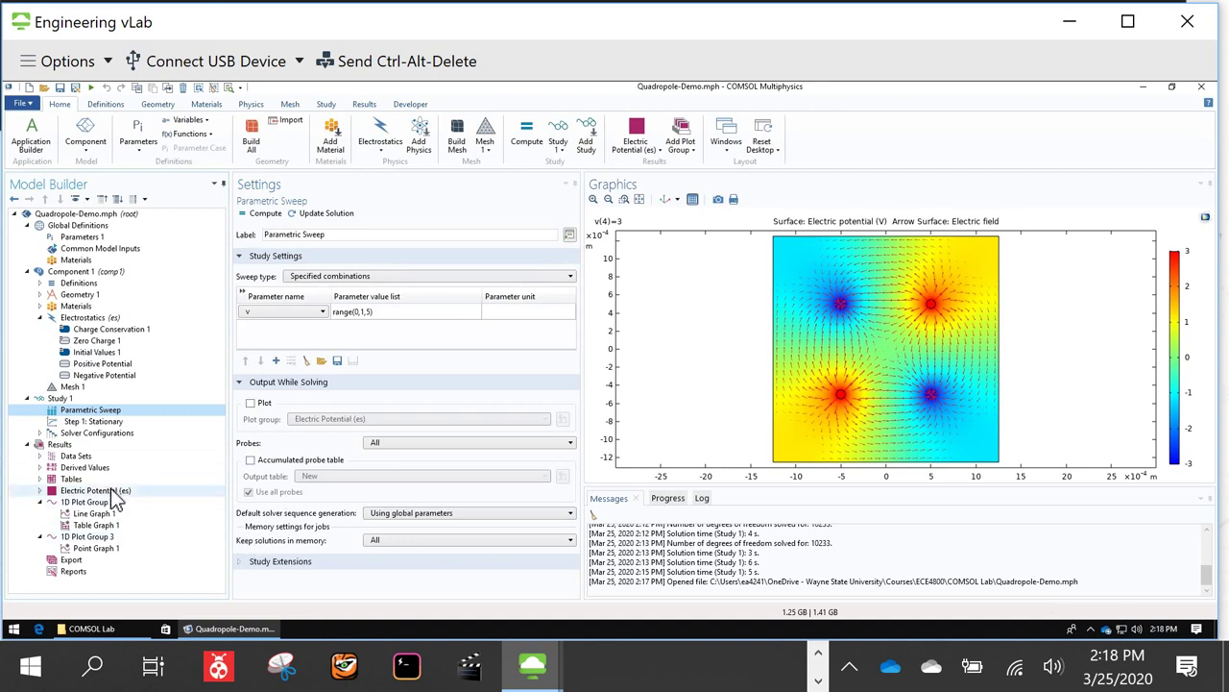
Step: Review the point graph of 1D Plot Group 3 and the line graph of 1D Plot Group 2
{"action": "left_click", "coordinate": [98, 538]}
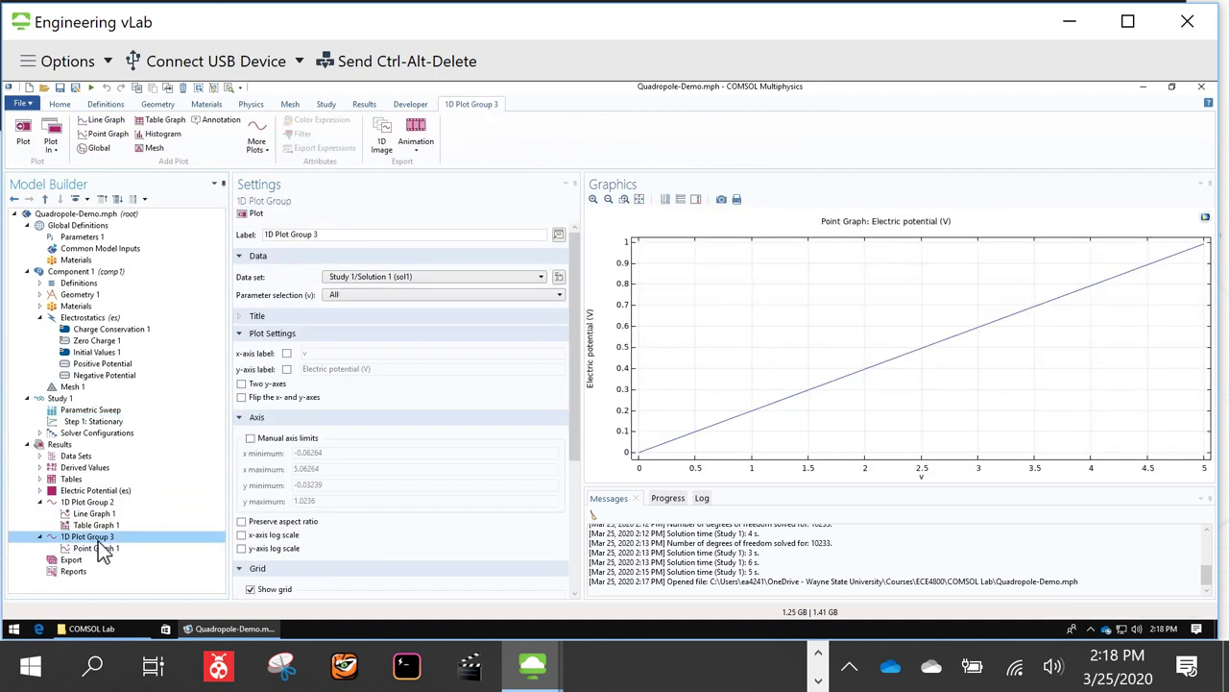
{"action": "right_click", "coordinate": [62, 448]}
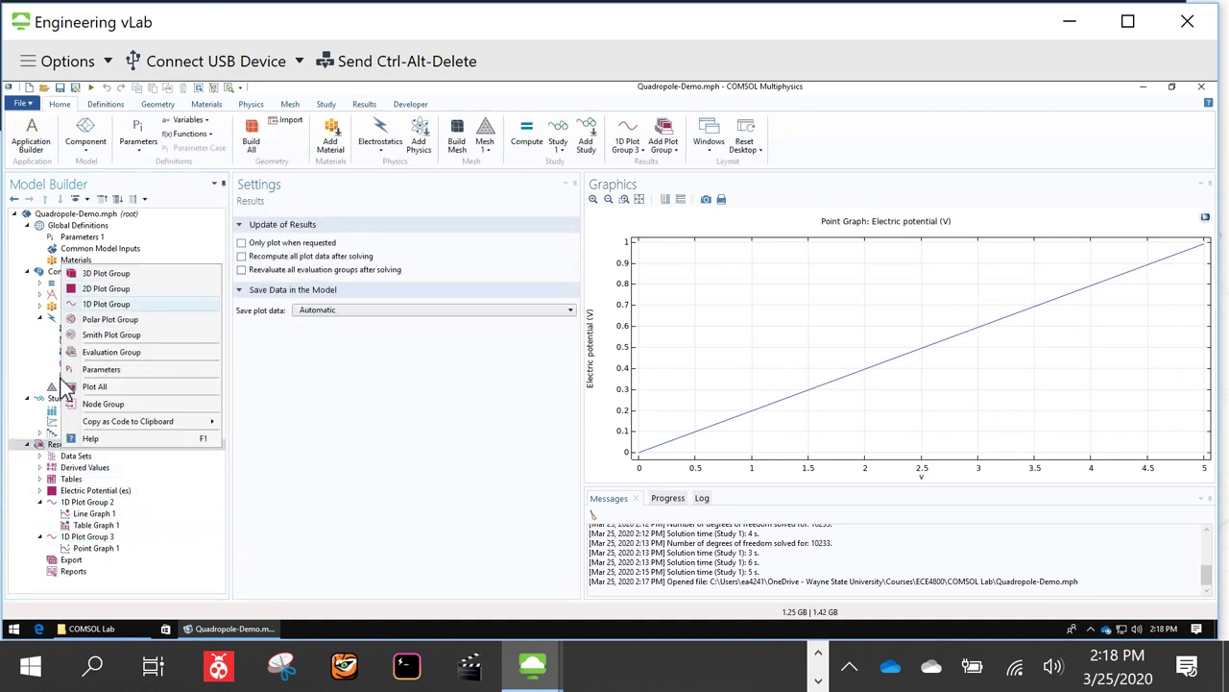
{"action": "left_click", "coordinate": [28, 538]}
{"action": "left_click", "coordinate": [105, 548]}
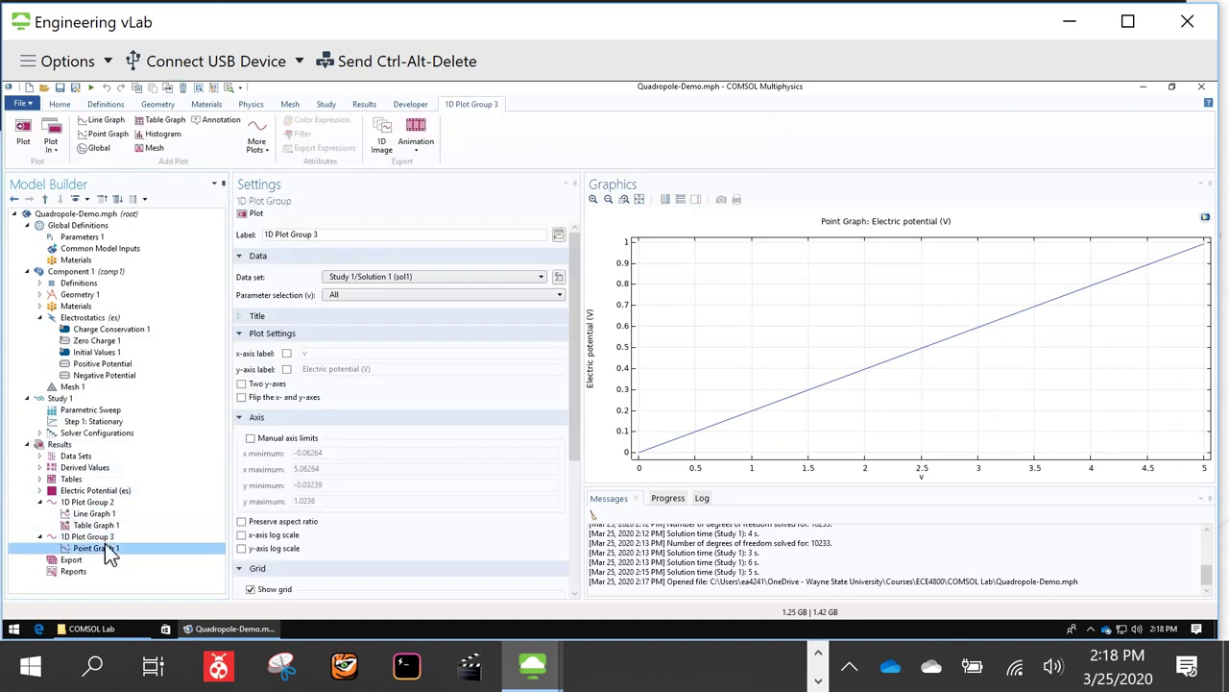
{"action": "left_click", "coordinate": [95, 535]}
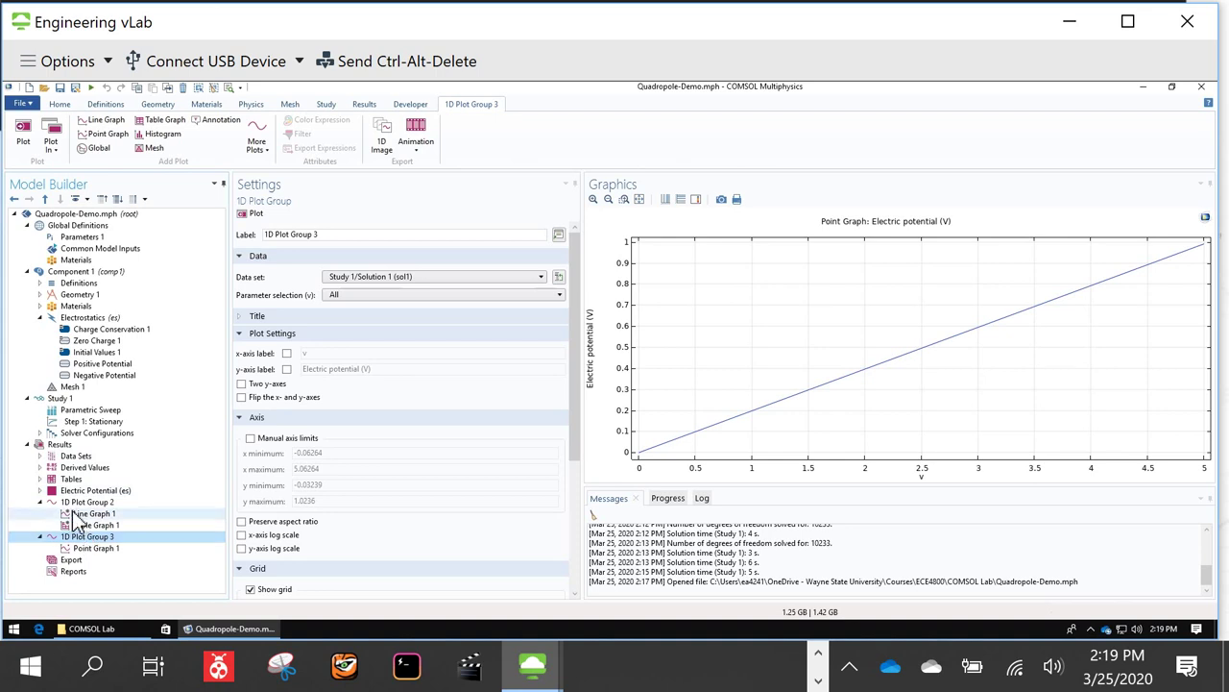
{"action": "left_click", "coordinate": [69, 504]}
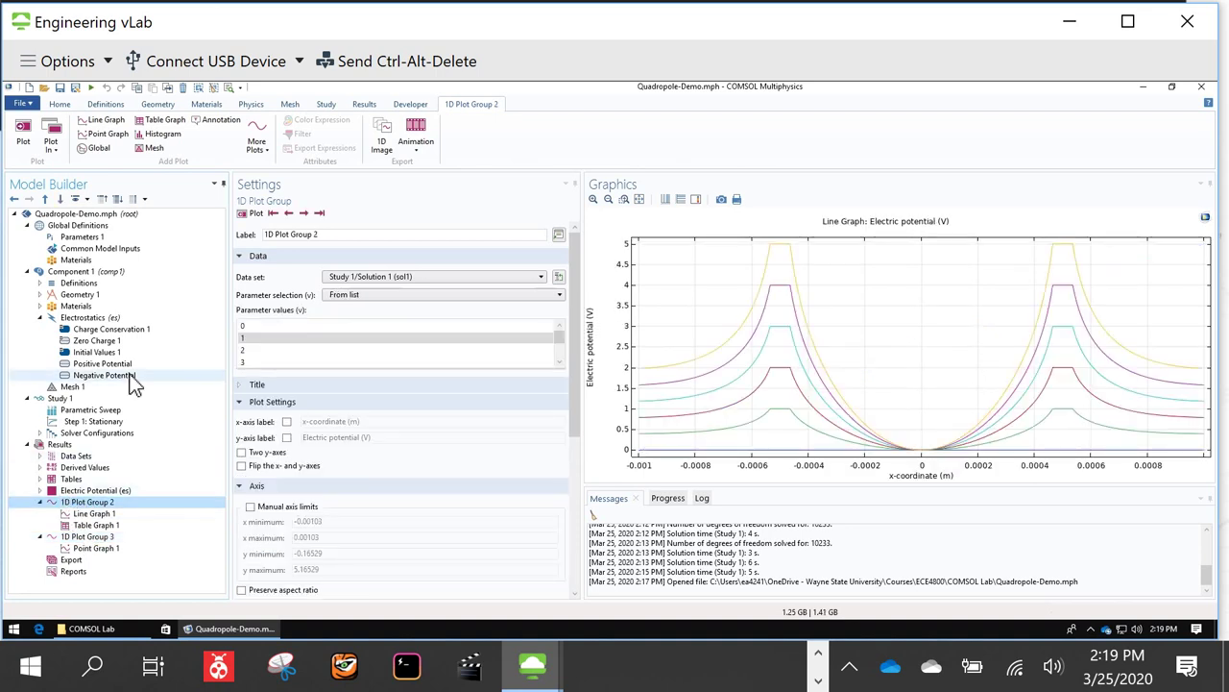
Step: View Geometry 1, return to 1D Plot Group 3 and look through the graph types that can be added to it
{"action": "left_click", "coordinate": [75, 293]}
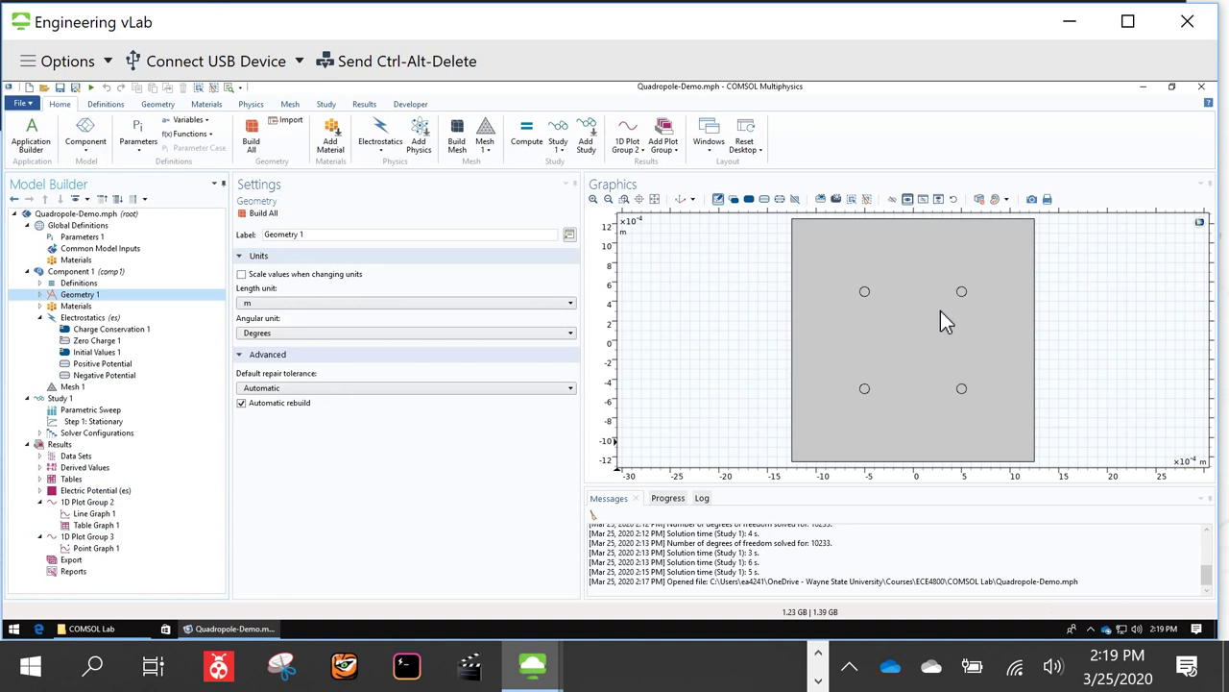
{"action": "left_click", "coordinate": [110, 539]}
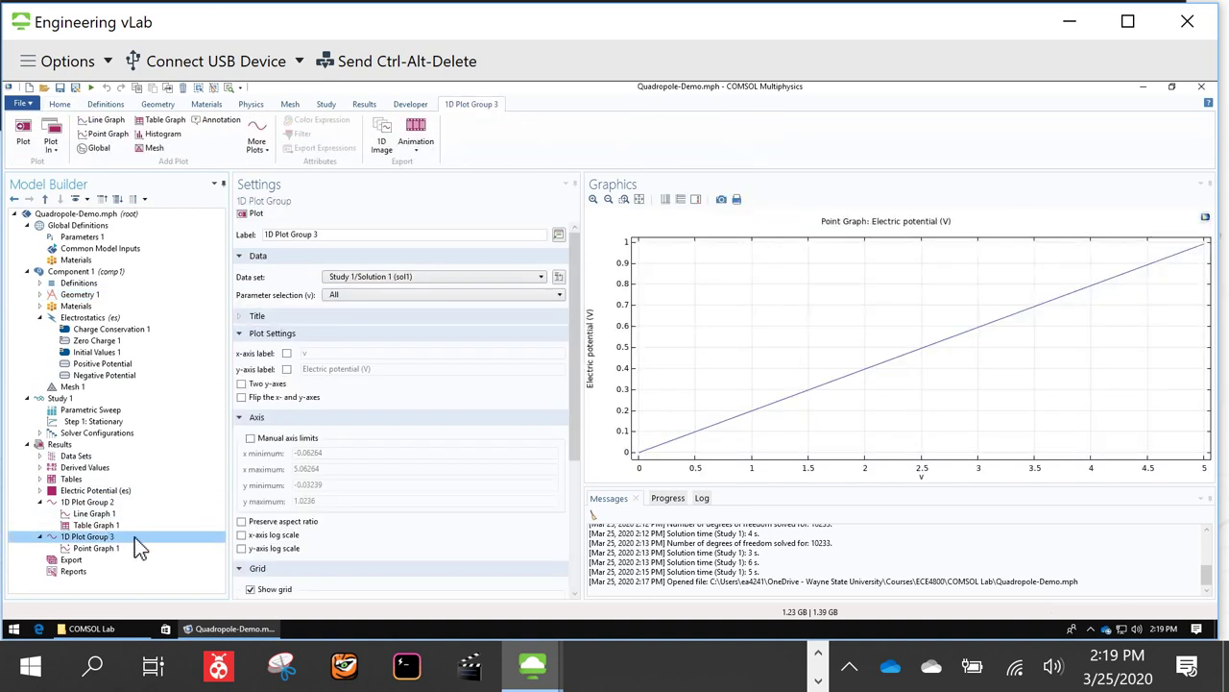
{"action": "right_click", "coordinate": [122, 536]}
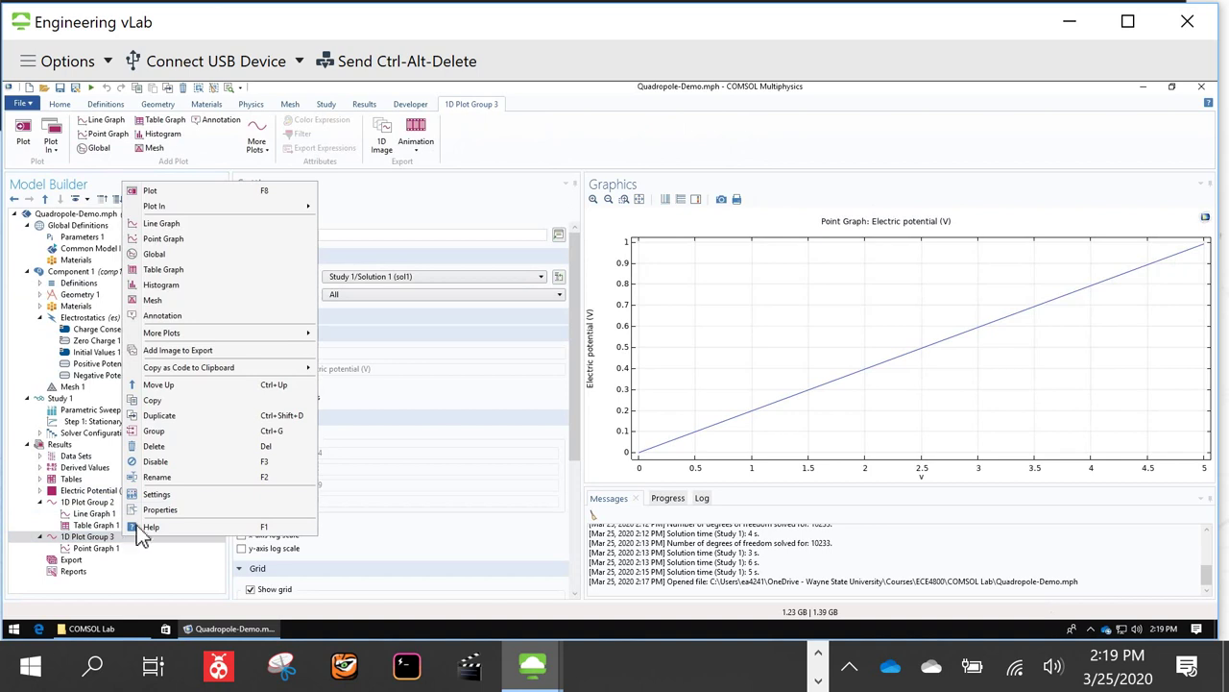
{"action": "left_click", "coordinate": [201, 236]}
{"action": "left_click", "coordinate": [110, 537]}
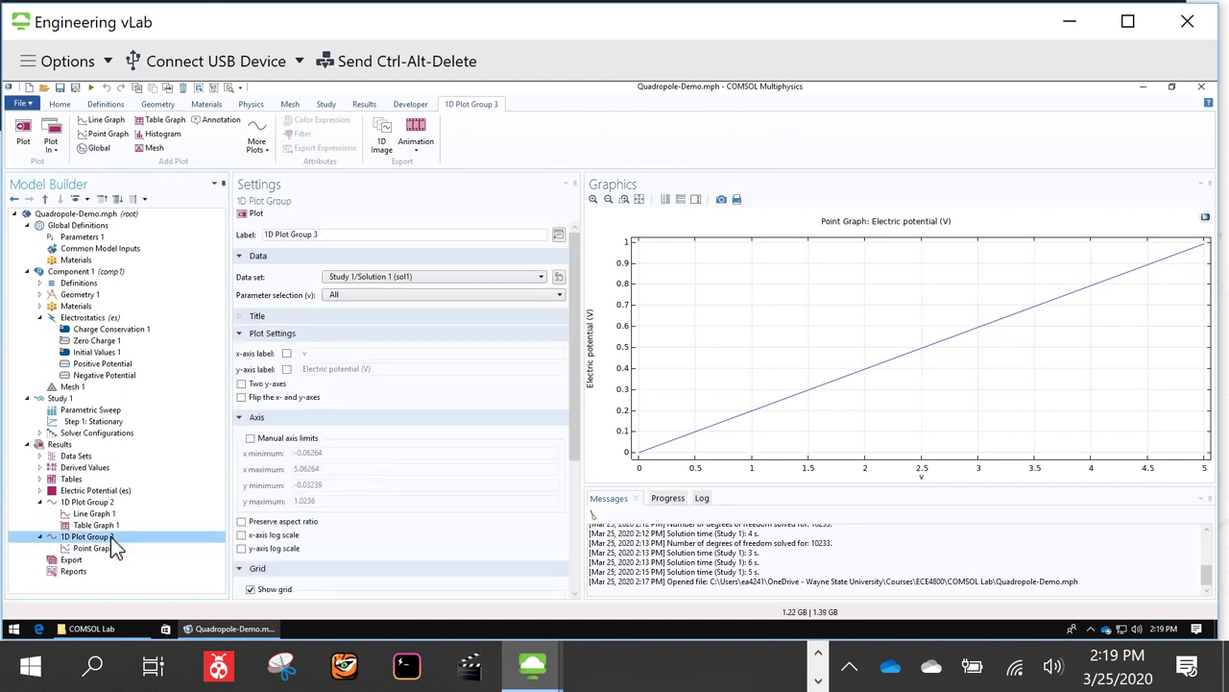
Step: Add a second point graph to 1D Plot Group 3 and return to the settings of Point Graph 1
{"action": "right_click", "coordinate": [111, 542]}
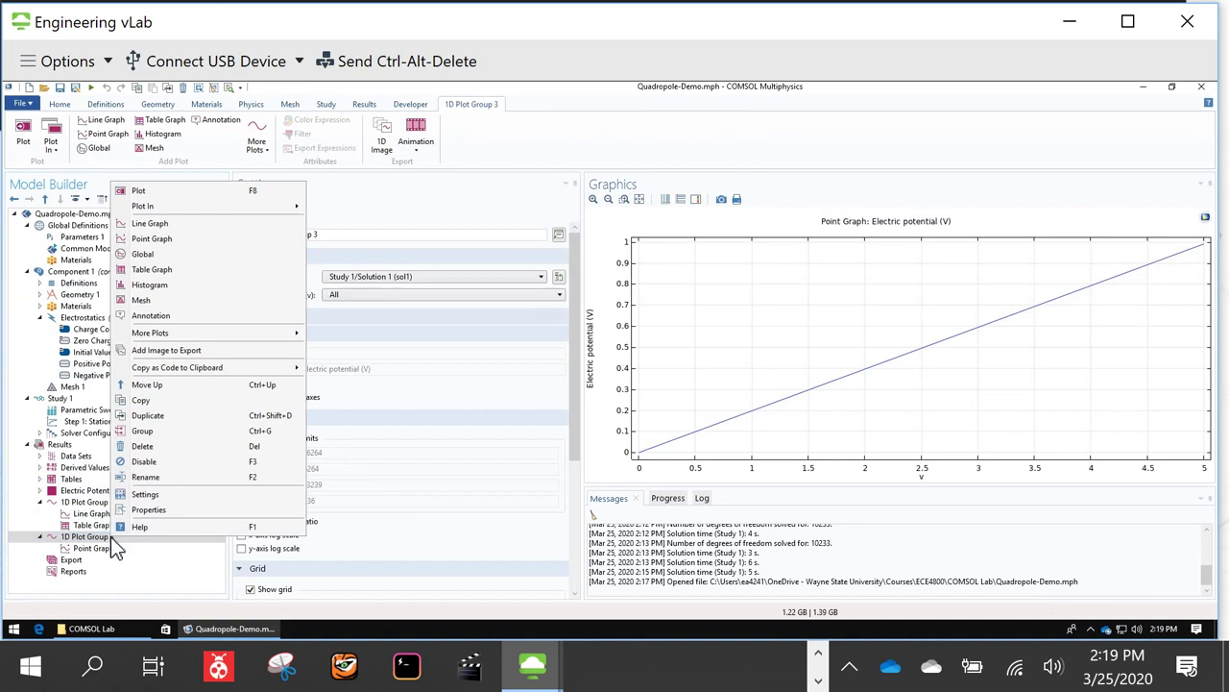
{"action": "left_click", "coordinate": [201, 236]}
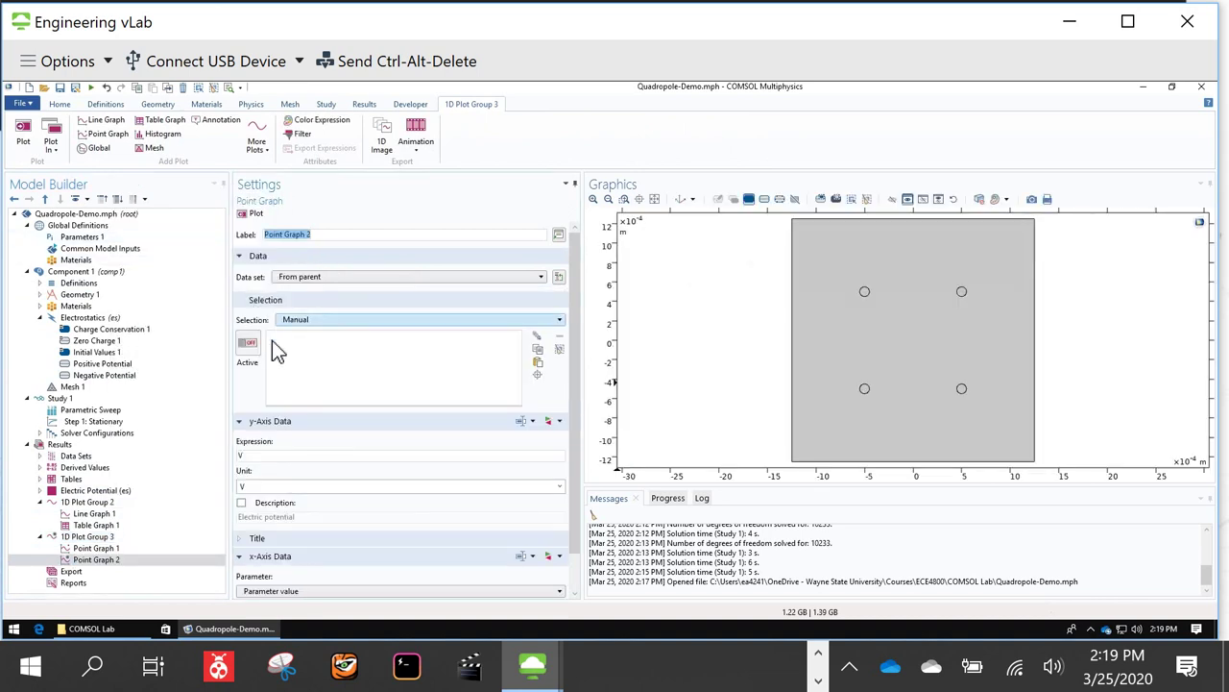
{"action": "right_click", "coordinate": [157, 566]}
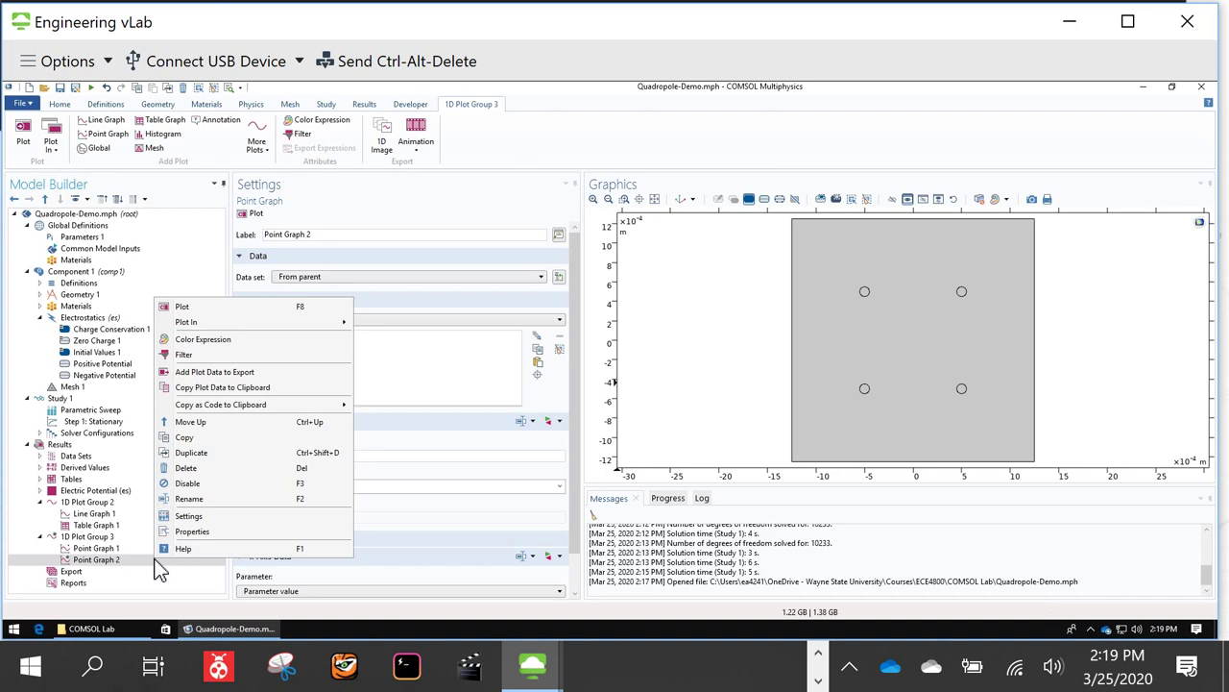
{"action": "left_click", "coordinate": [106, 536]}
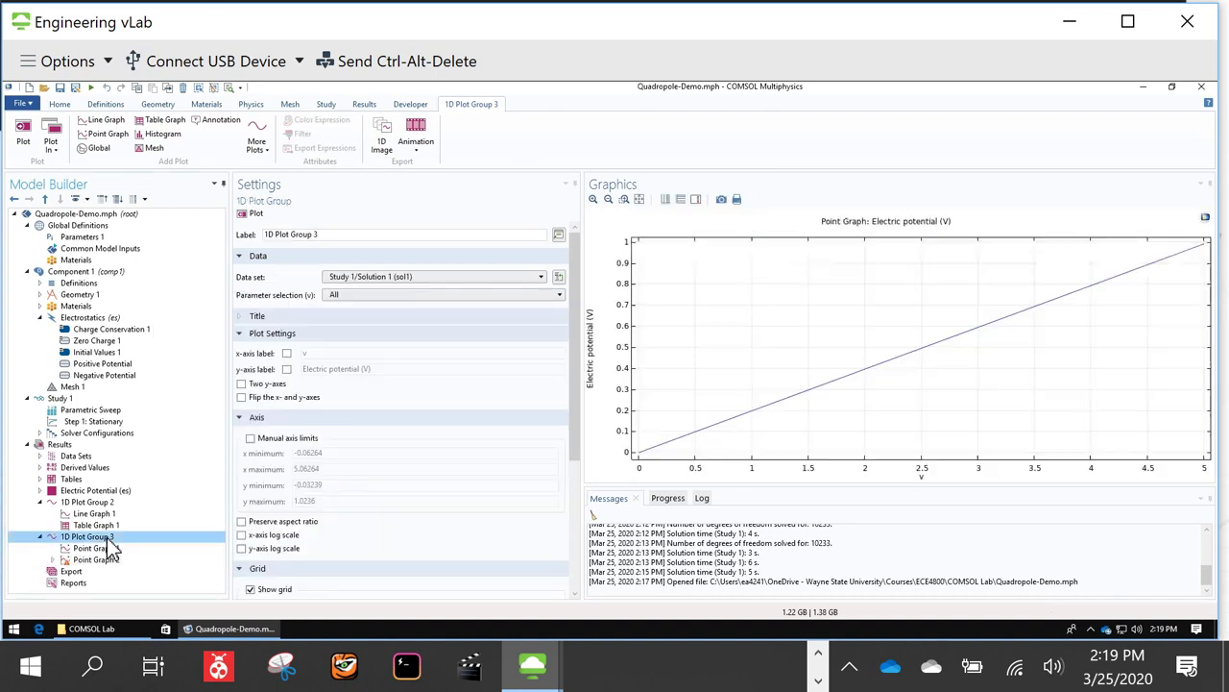
{"action": "right_click", "coordinate": [109, 540]}
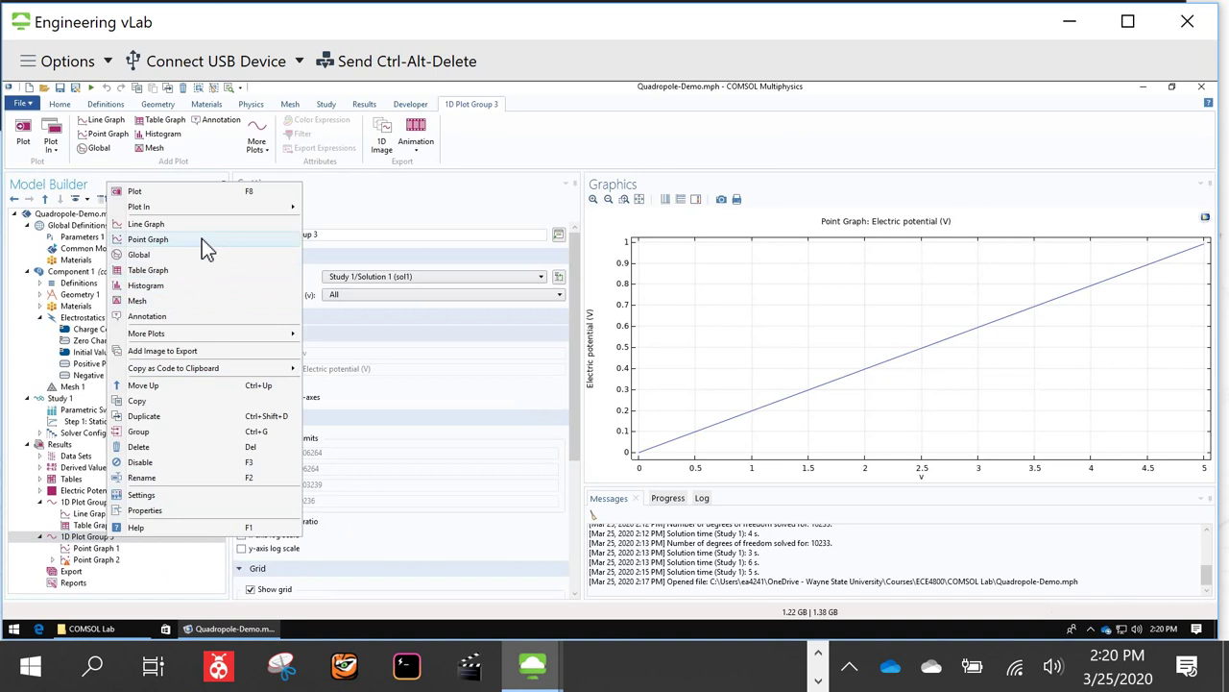
{"action": "left_click", "coordinate": [99, 548]}
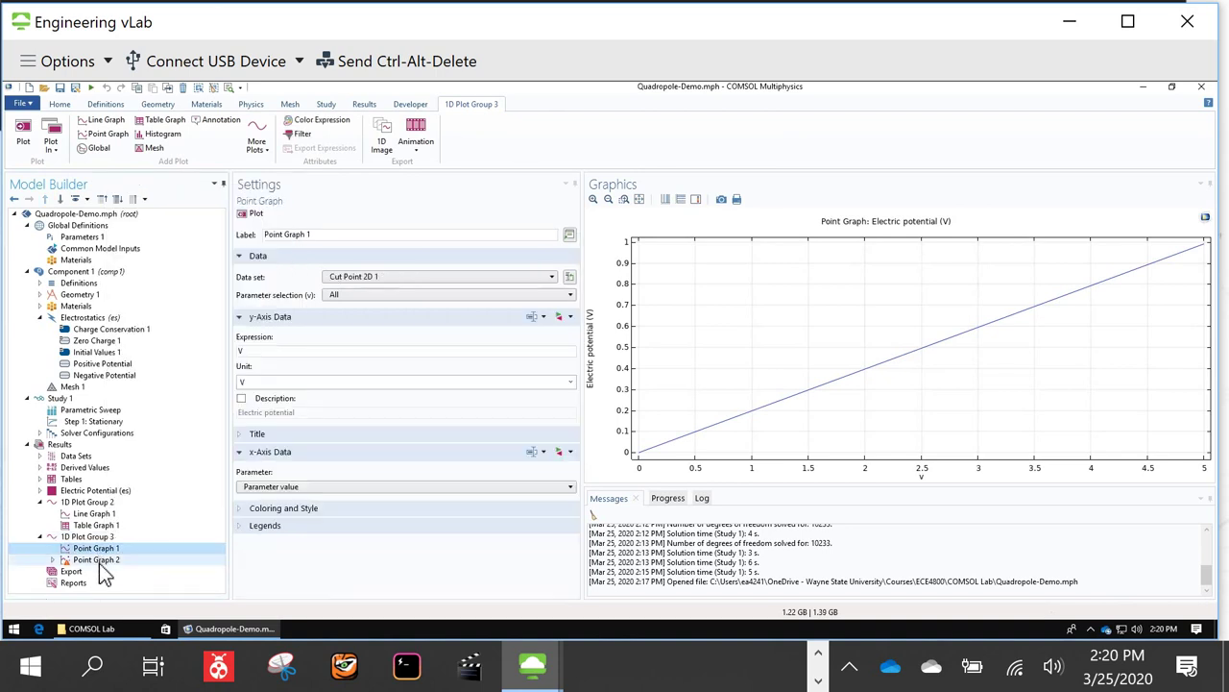
Step: Delete Point Graph 2 from 1D Plot Group 3
{"action": "left_click", "coordinate": [99, 561]}
{"action": "right_click", "coordinate": [99, 561]}
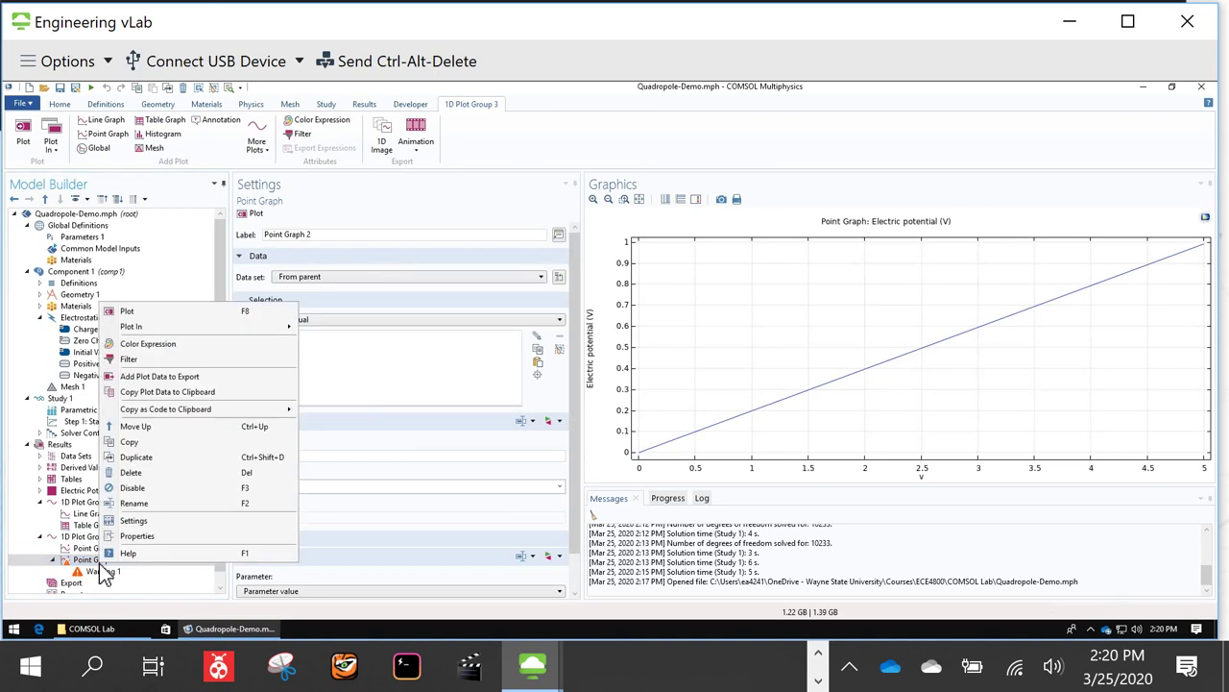
{"action": "left_click", "coordinate": [130, 472]}
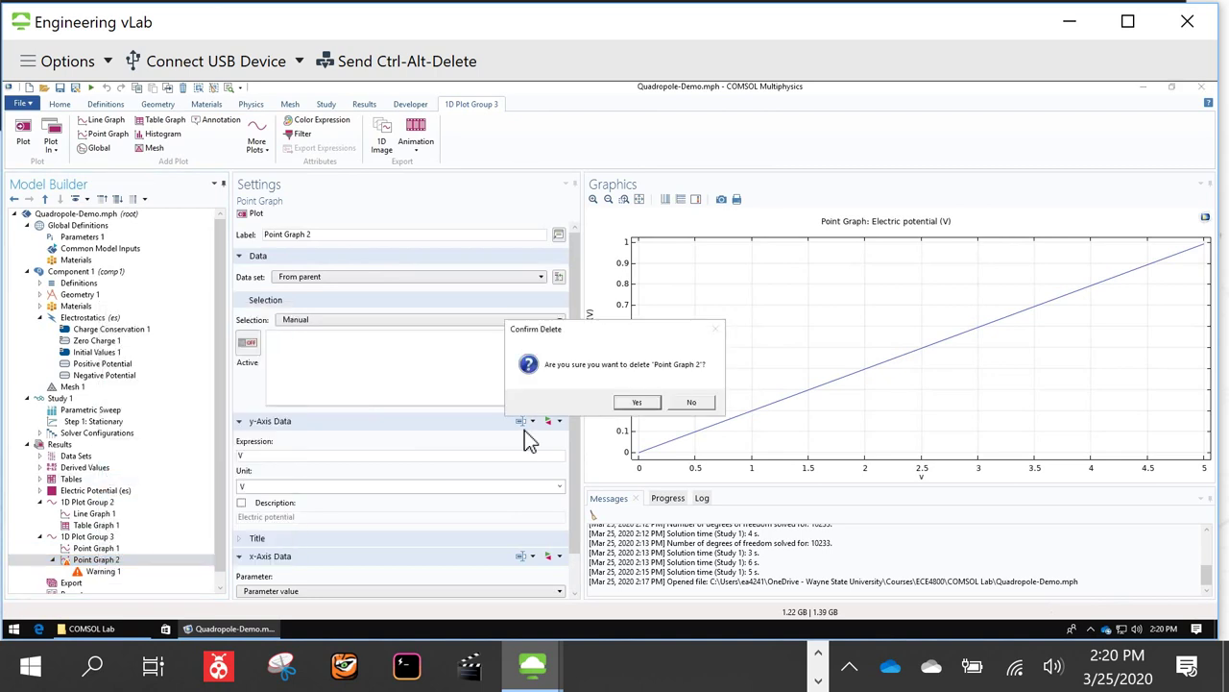
{"action": "left_click", "coordinate": [638, 403]}
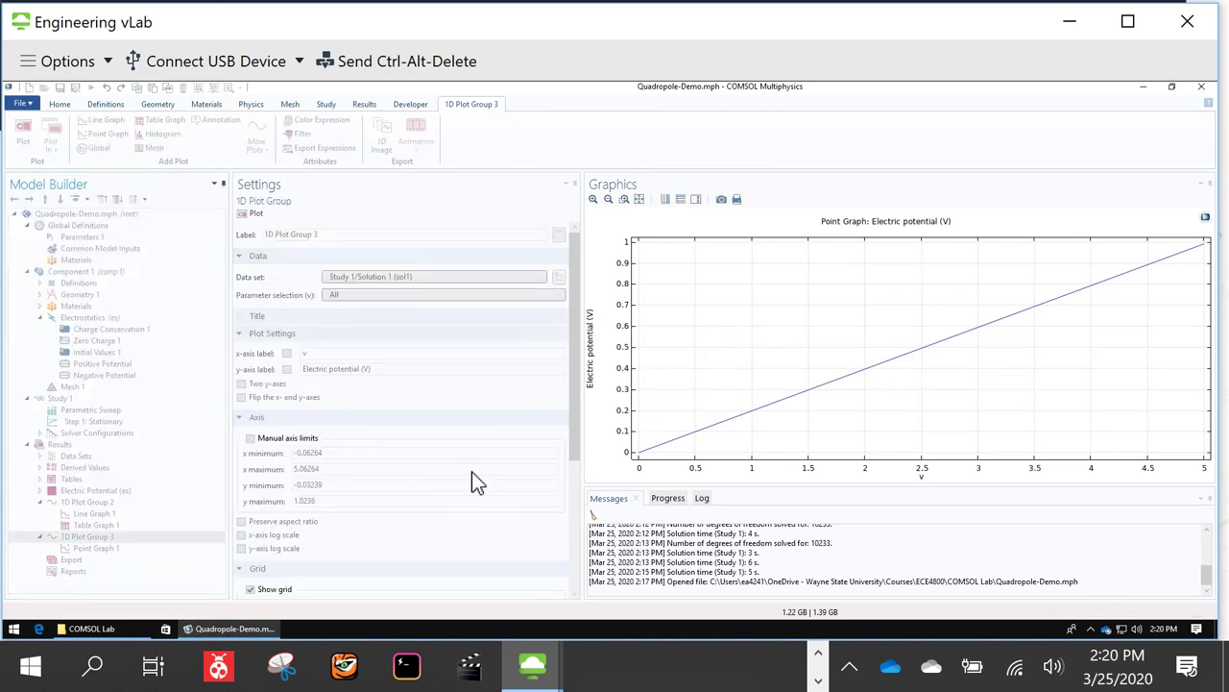
Step: Expand the data sets, examine the x and y coordinates of Cut Point 2D 1, and plot the point in the geometry
{"action": "left_click", "coordinate": [40, 457]}
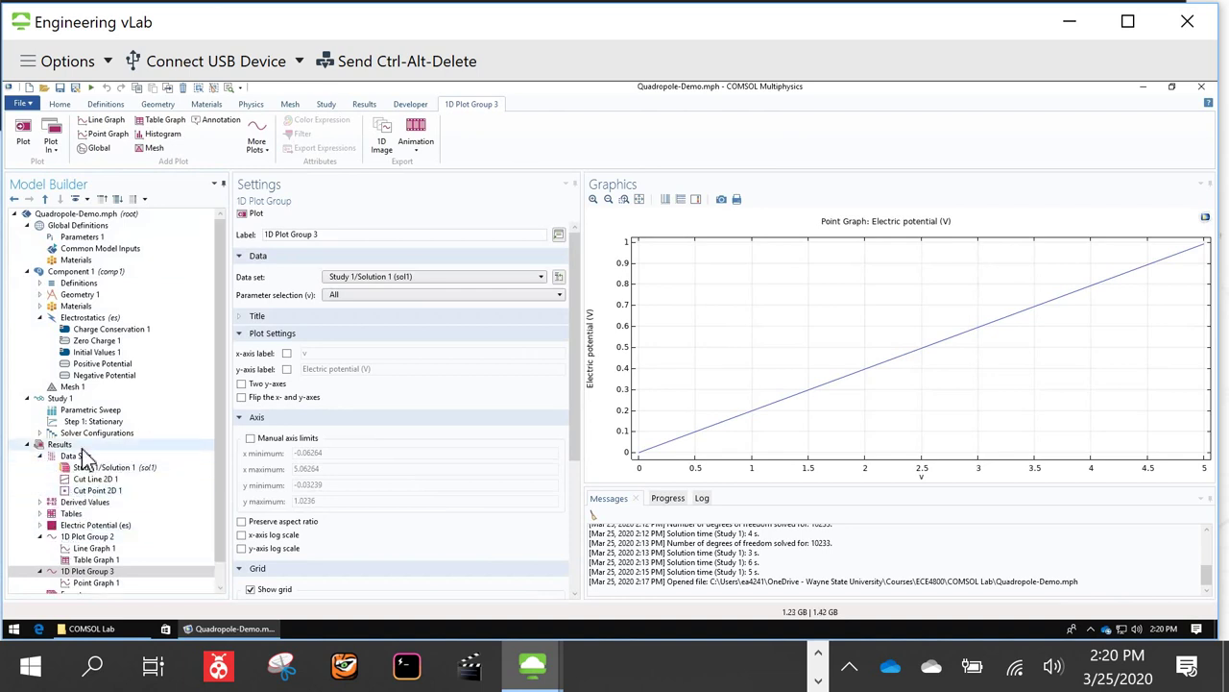
{"action": "right_click", "coordinate": [82, 458]}
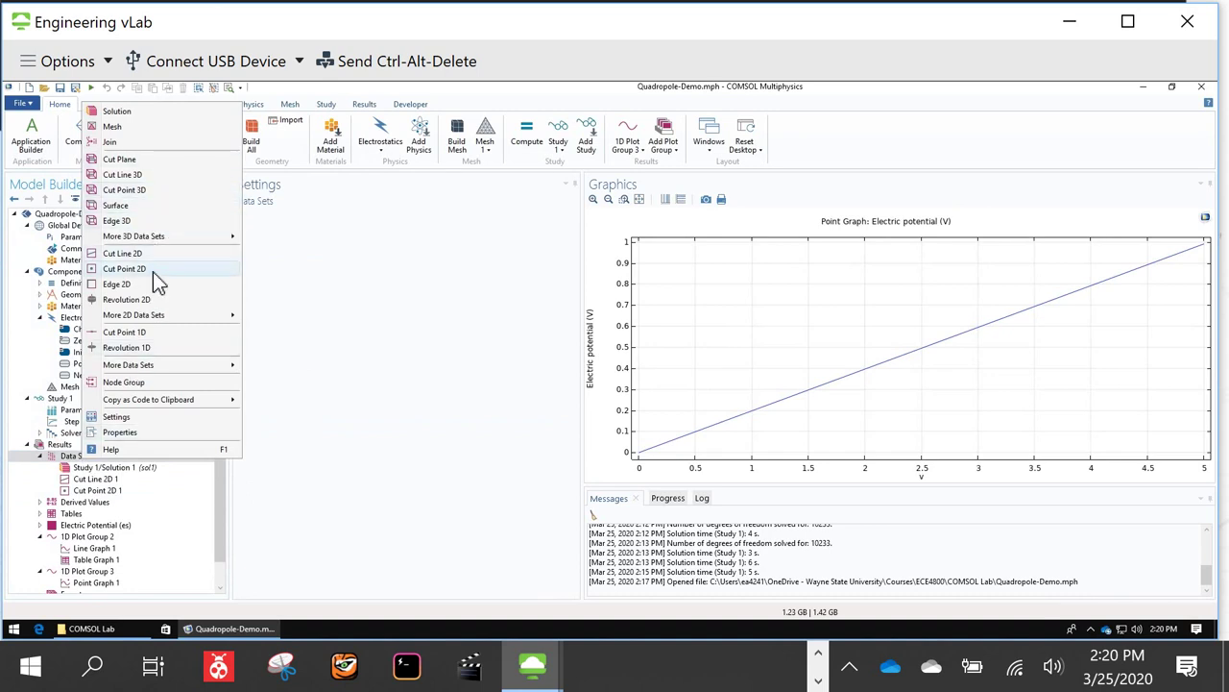
{"action": "left_click", "coordinate": [60, 491]}
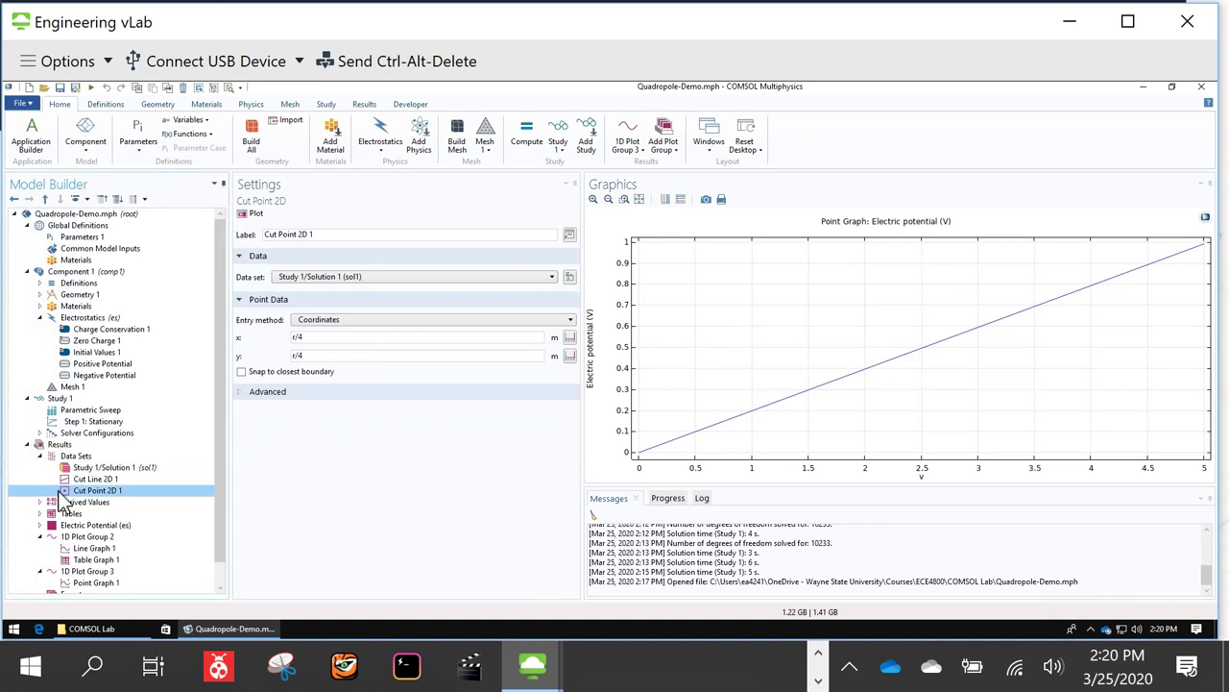
{"action": "left_click", "coordinate": [90, 494]}
{"action": "left_click", "coordinate": [331, 355]}
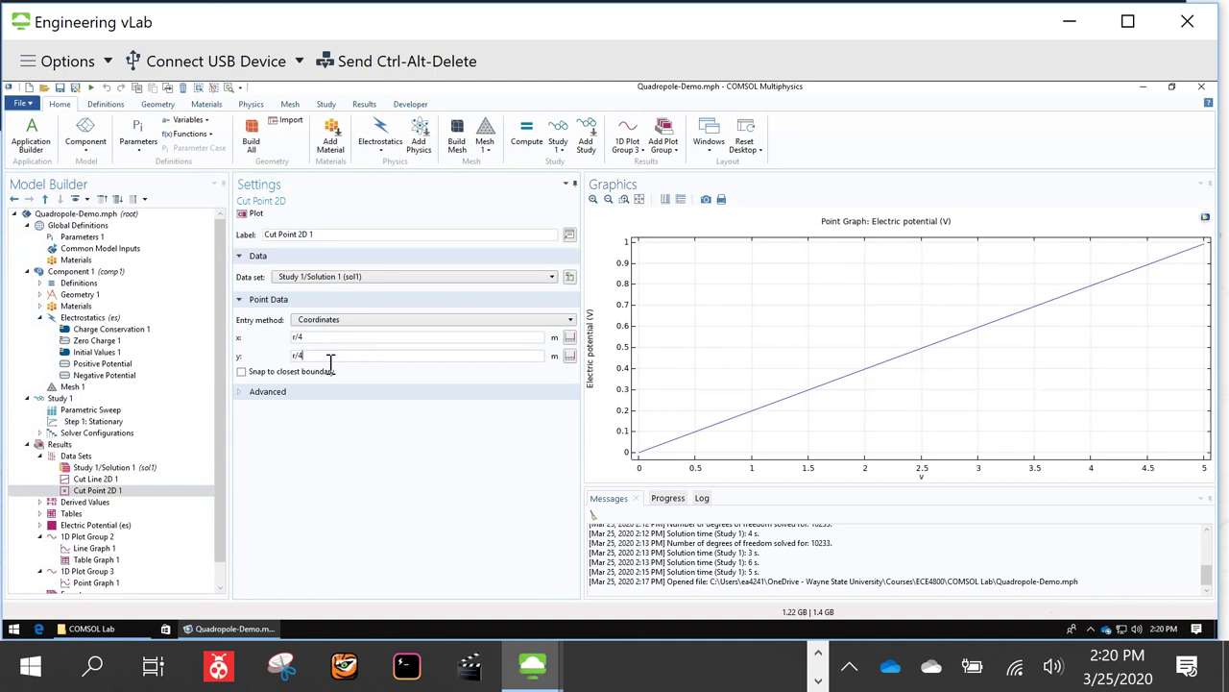
{"action": "left_click", "coordinate": [254, 212]}
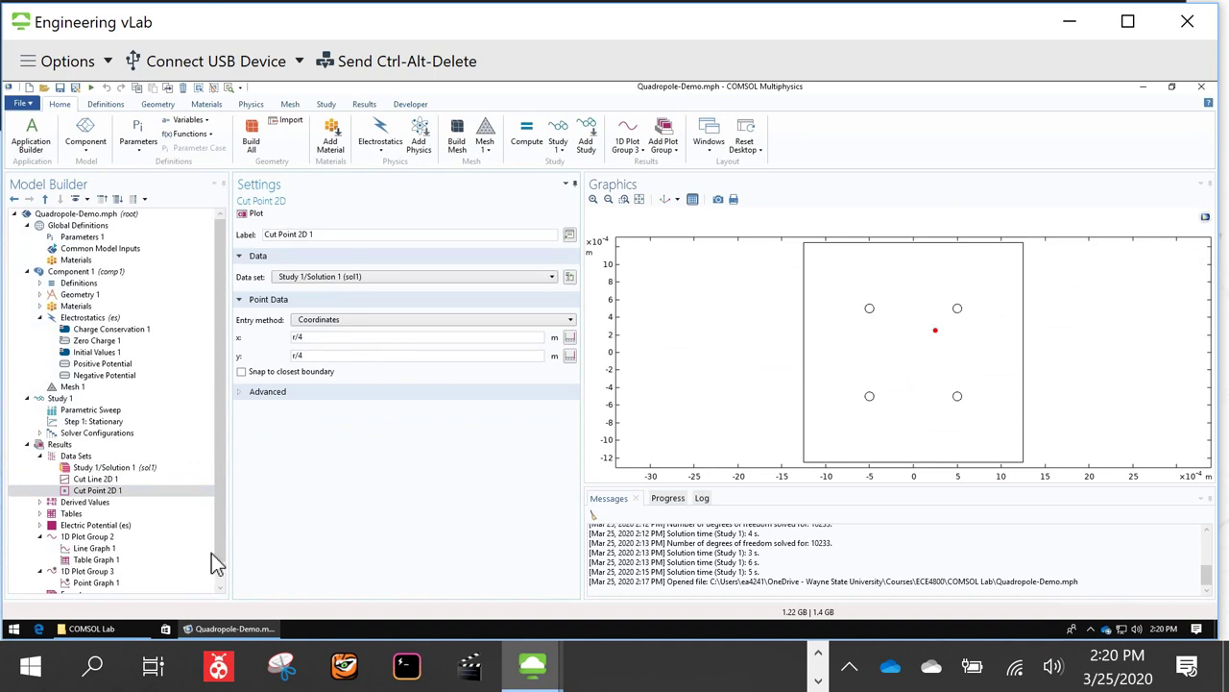
Step: Choose Cut Point 2D 1 as the data set of Point Graph 1 in 1D Plot Group 3 and replot it
{"action": "scroll", "coordinate": [165, 543], "scroll_direction": "down", "scroll_amount": 1}
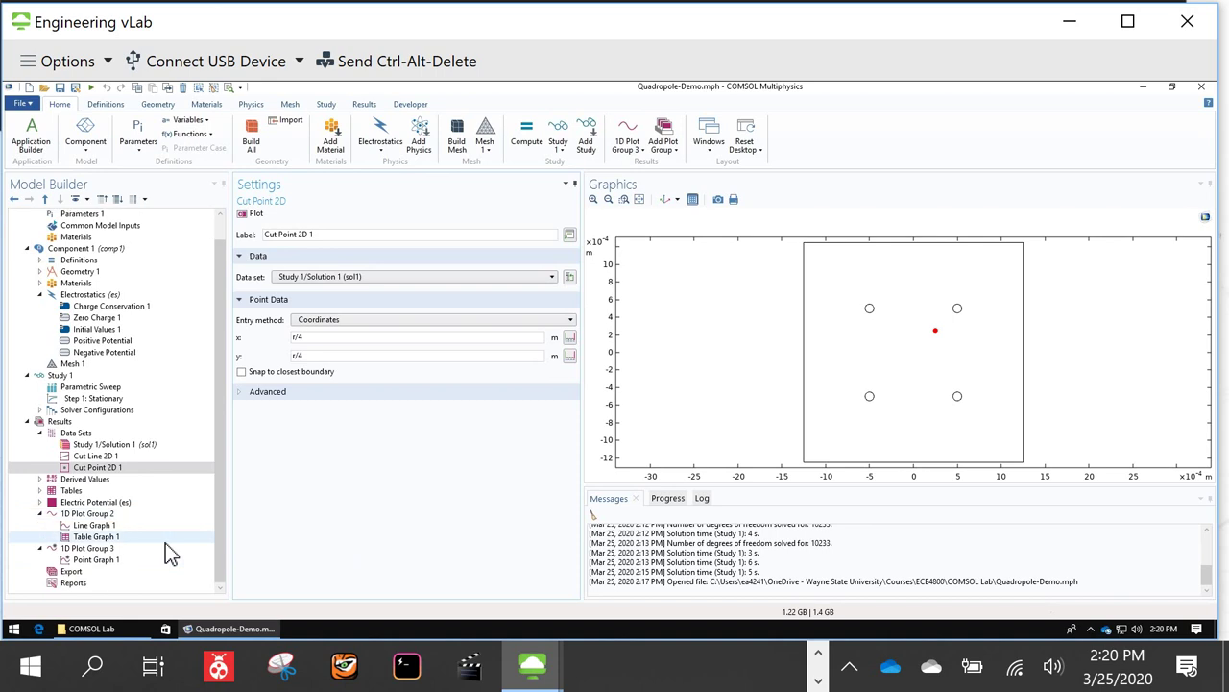
{"action": "left_click", "coordinate": [114, 548]}
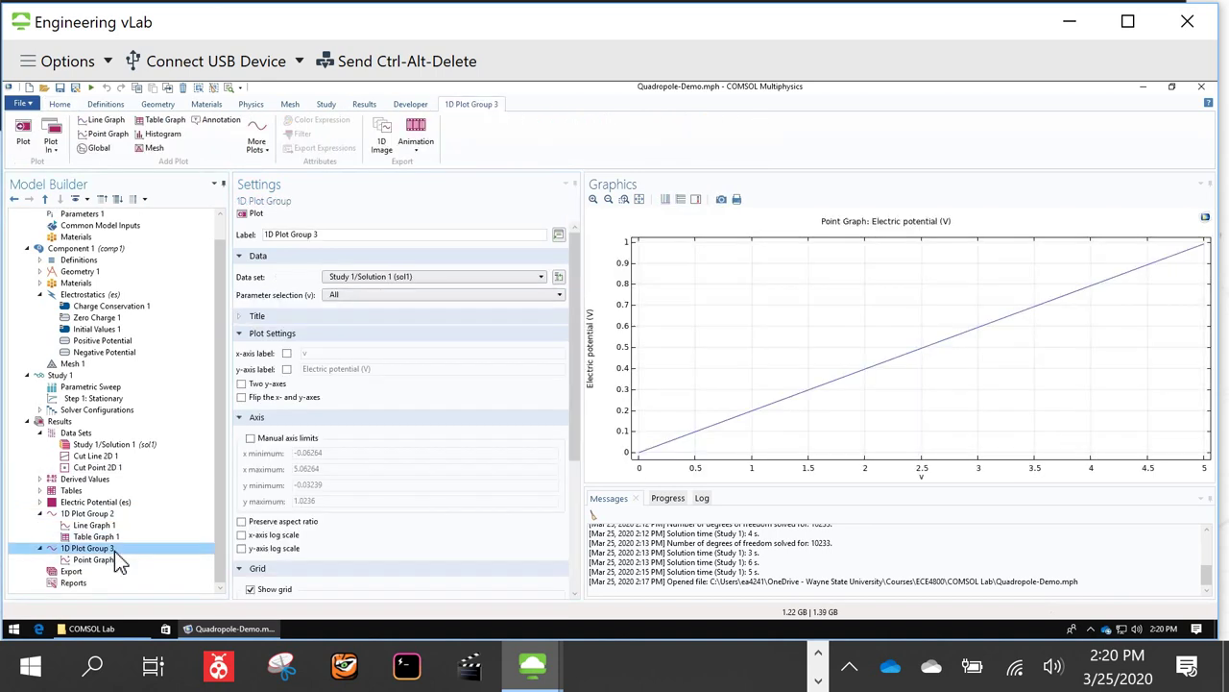
{"action": "left_click", "coordinate": [106, 563]}
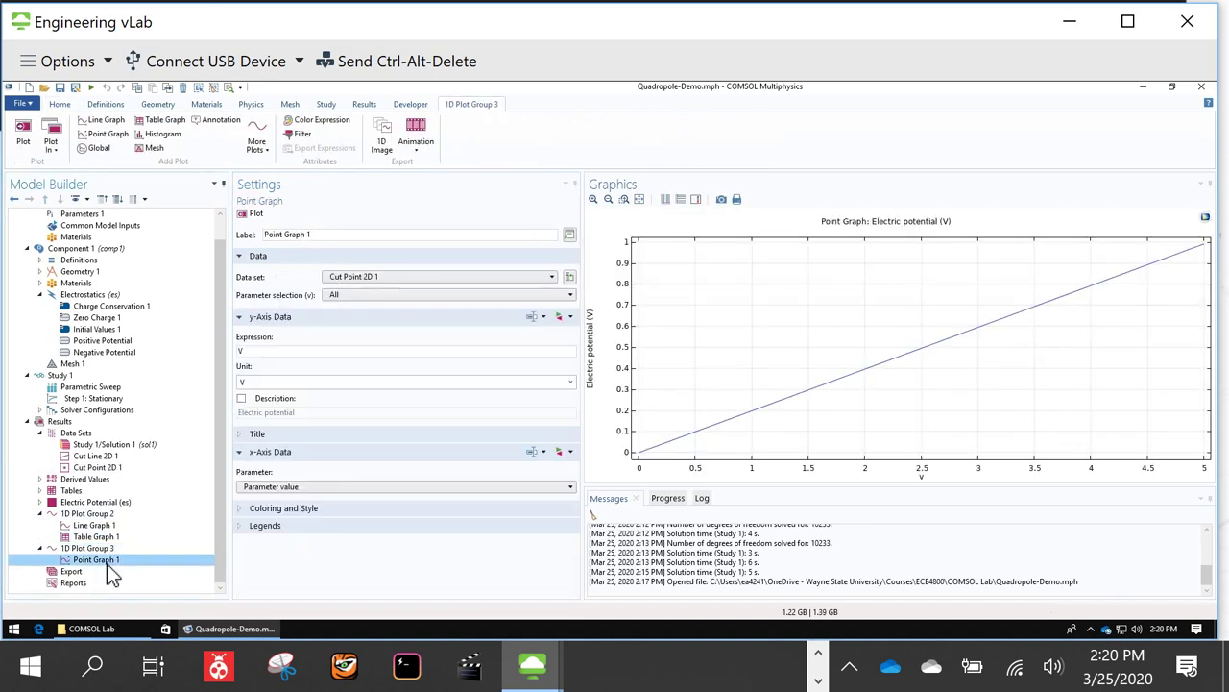
{"action": "left_click", "coordinate": [403, 280]}
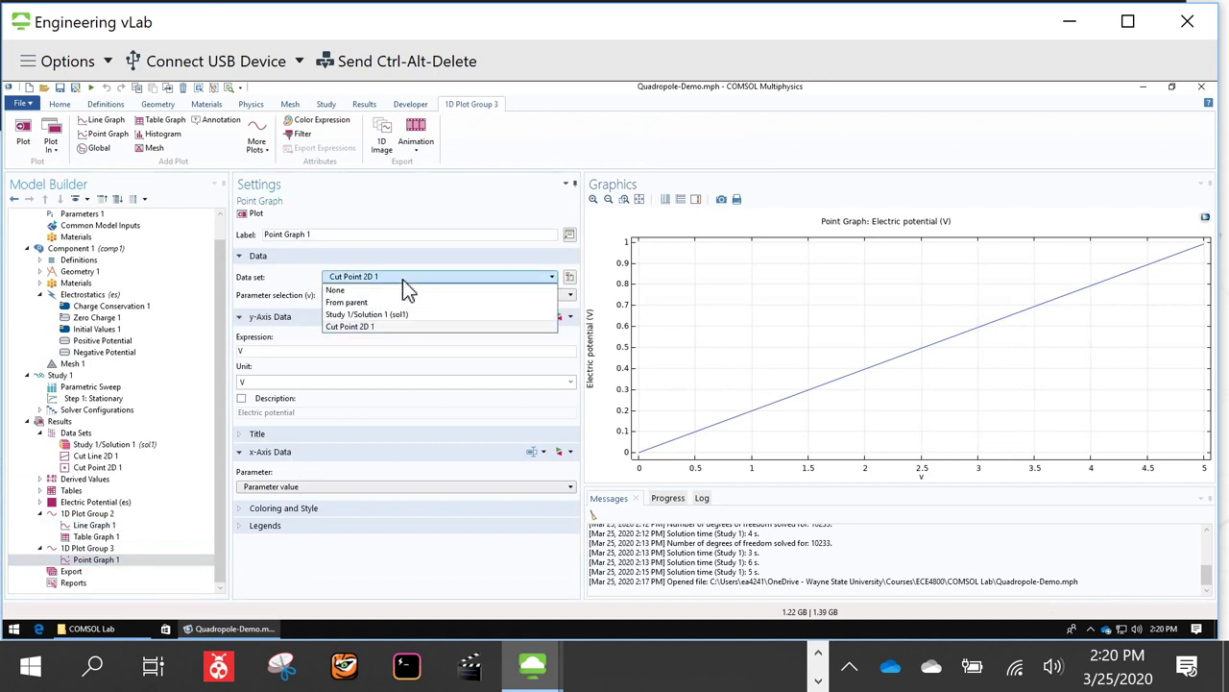
{"action": "left_click", "coordinate": [381, 327]}
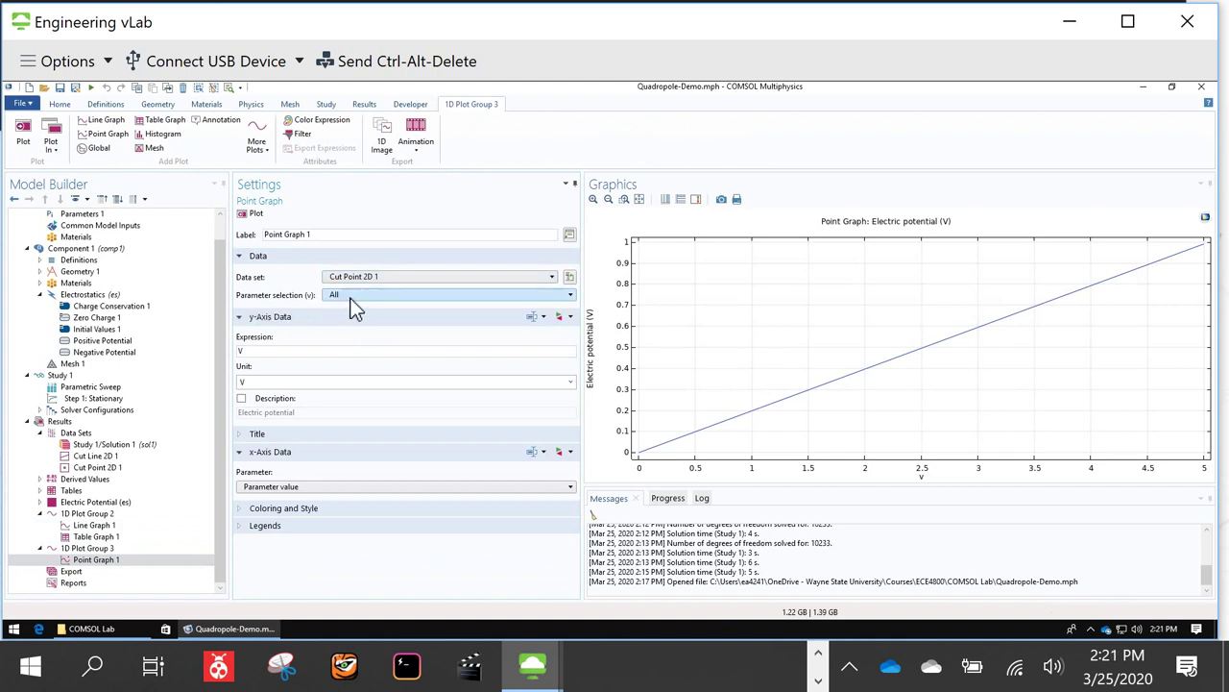
{"action": "left_click", "coordinate": [246, 213]}
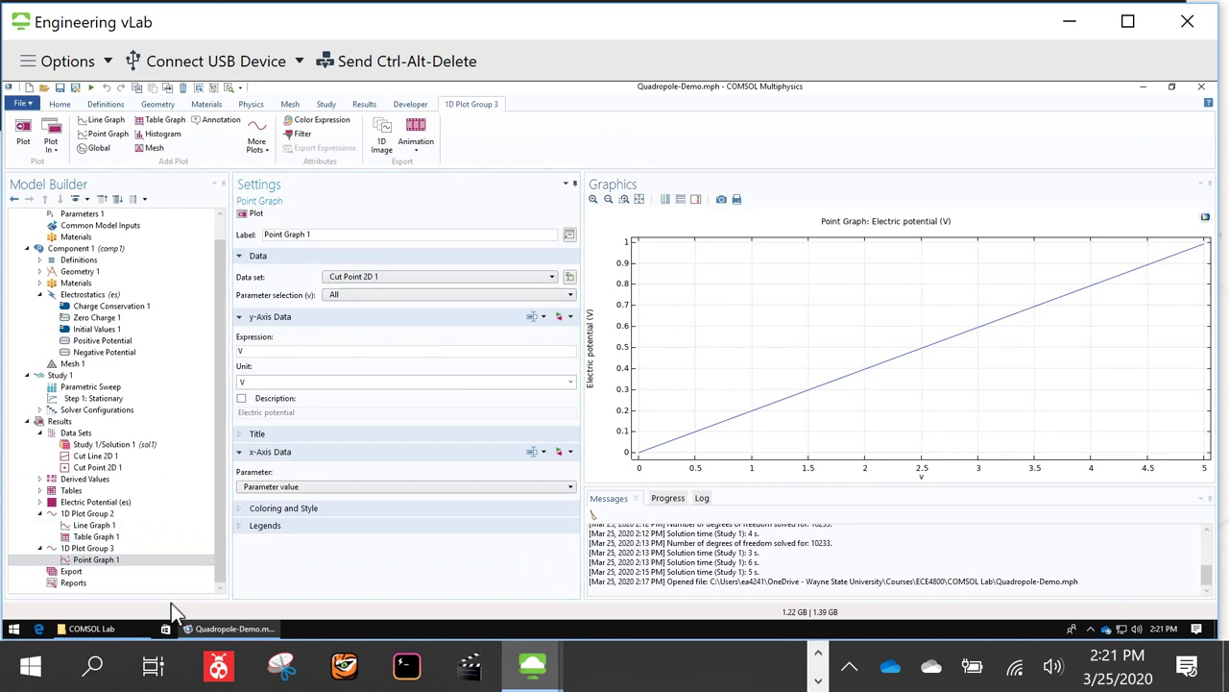
Step: Review Line Graph 1 of 1D Plot Group 2, then plot its Cut Line 2D 1 data set and examine the two end points
{"action": "left_click", "coordinate": [97, 516]}
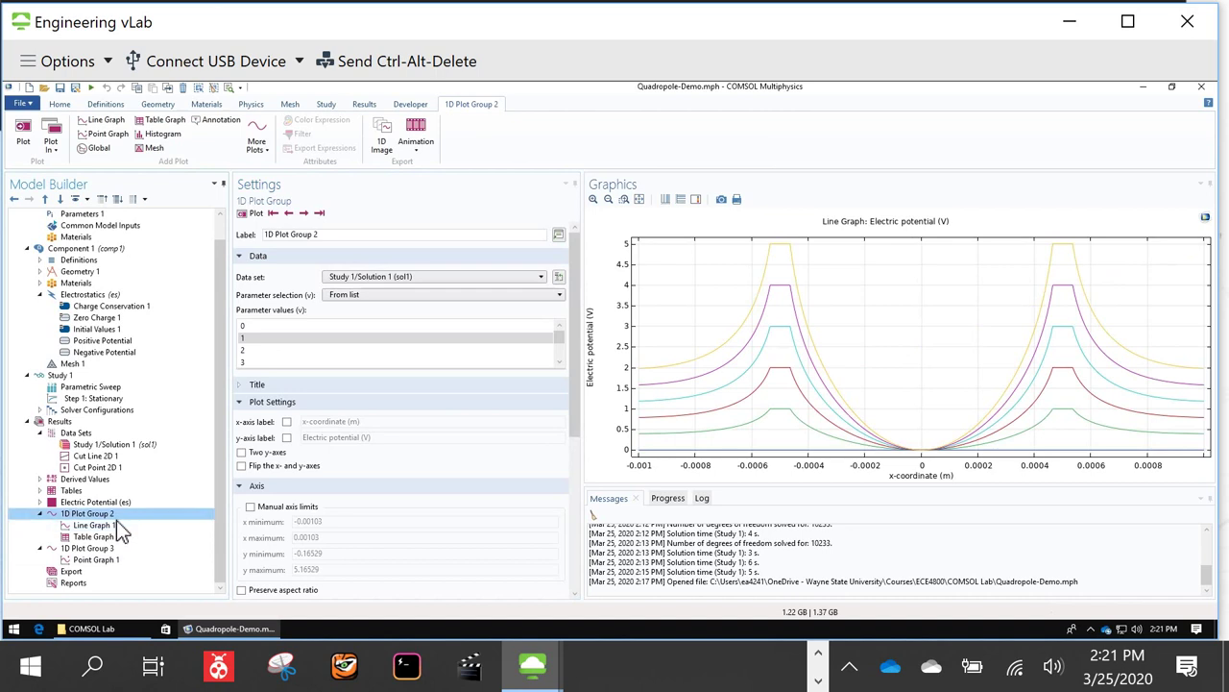
{"action": "left_click", "coordinate": [104, 528]}
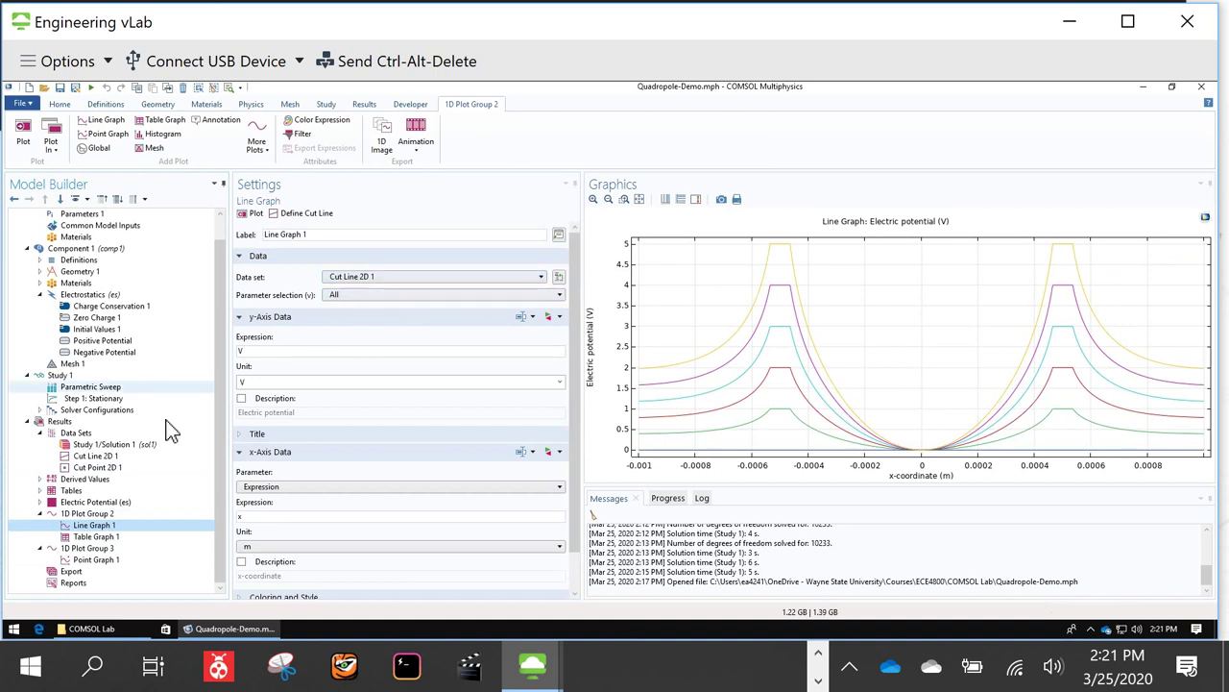
{"action": "left_click", "coordinate": [90, 435]}
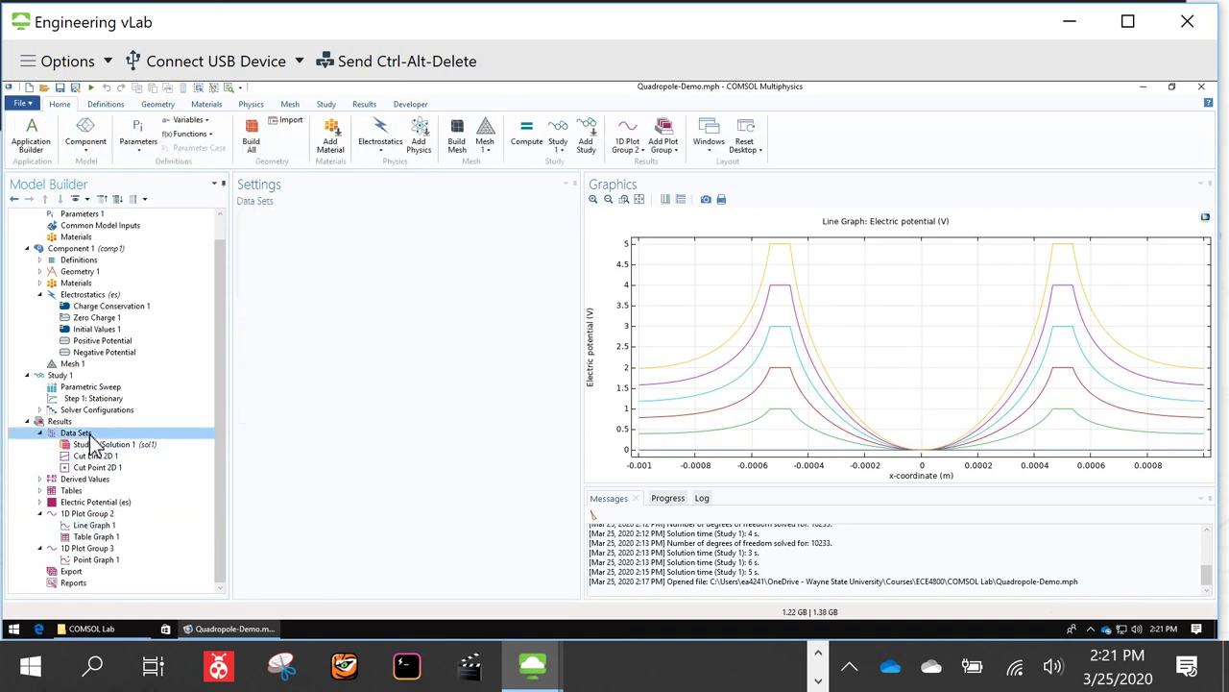
{"action": "right_click", "coordinate": [90, 435]}
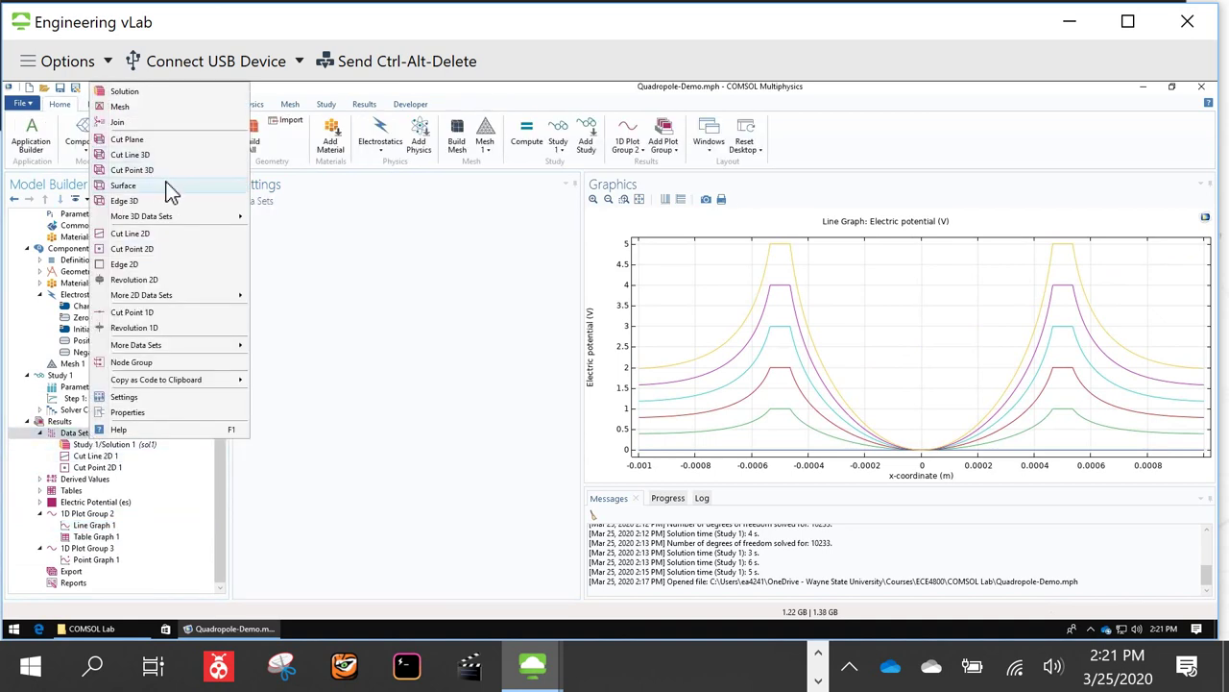
{"action": "left_click", "coordinate": [14, 498]}
{"action": "left_click", "coordinate": [96, 457]}
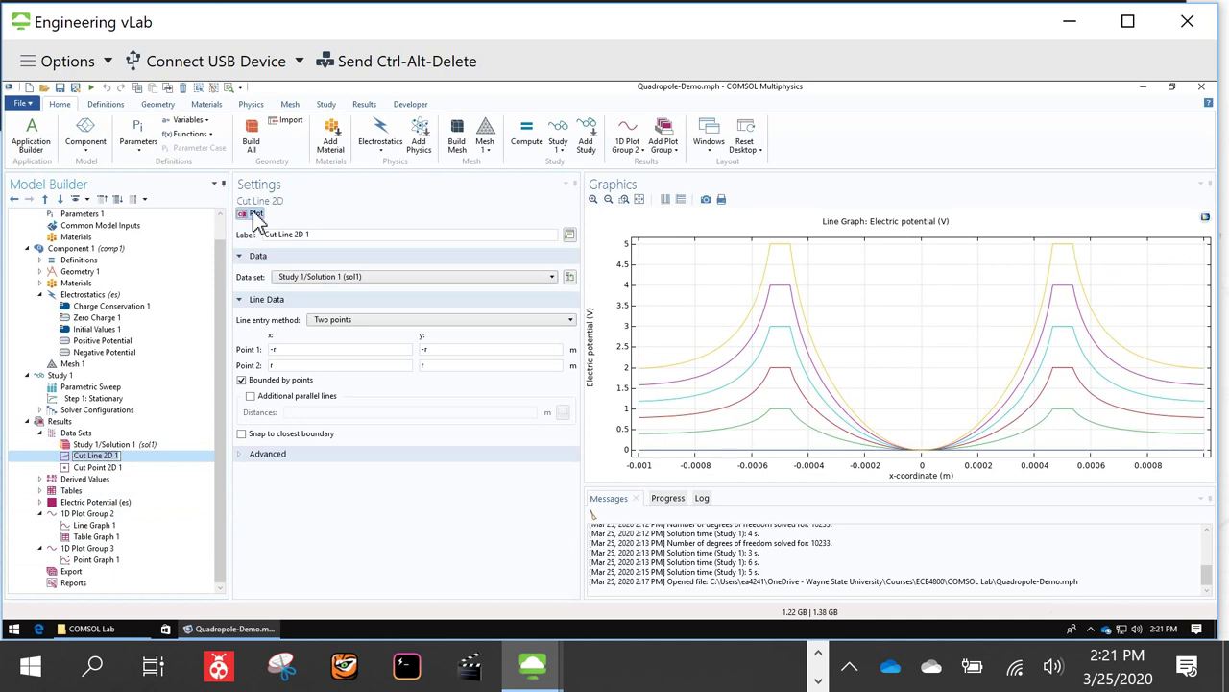
{"action": "left_click", "coordinate": [254, 213]}
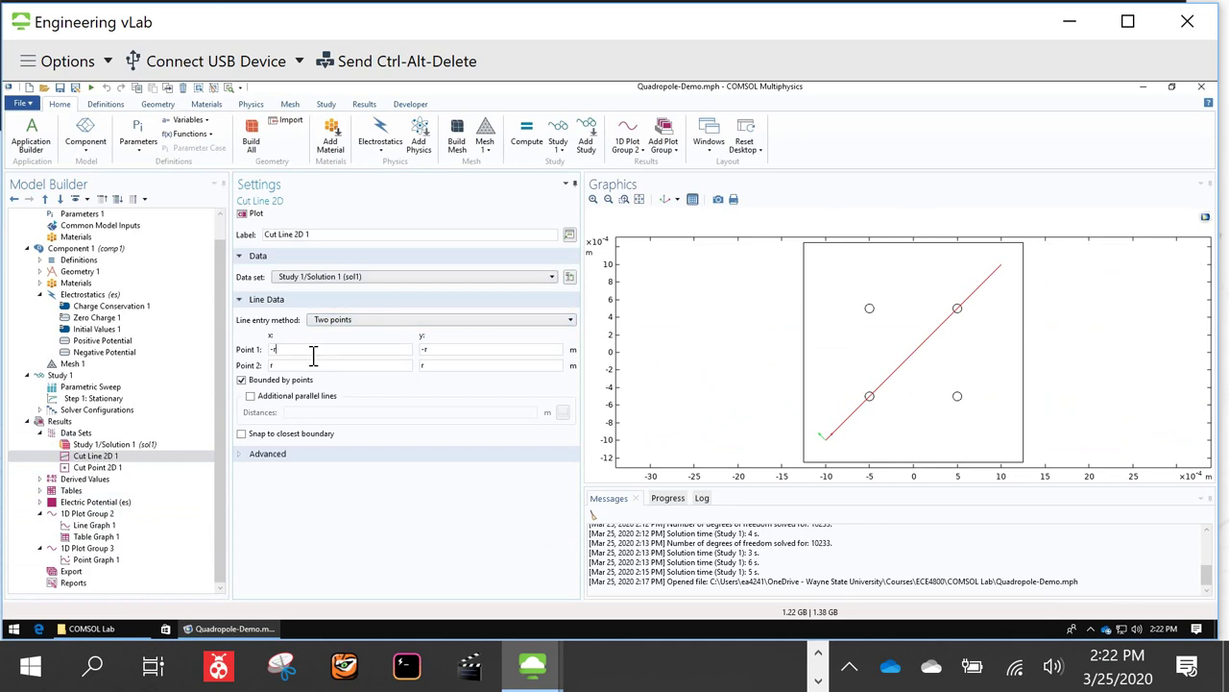
{"action": "left_click", "coordinate": [461, 351]}
{"action": "left_click", "coordinate": [472, 372]}
Step: Set the parameter selection for v in Line Graph 1 of 1D Plot Group 2 to First and plot it
{"action": "left_click", "coordinate": [115, 524]}
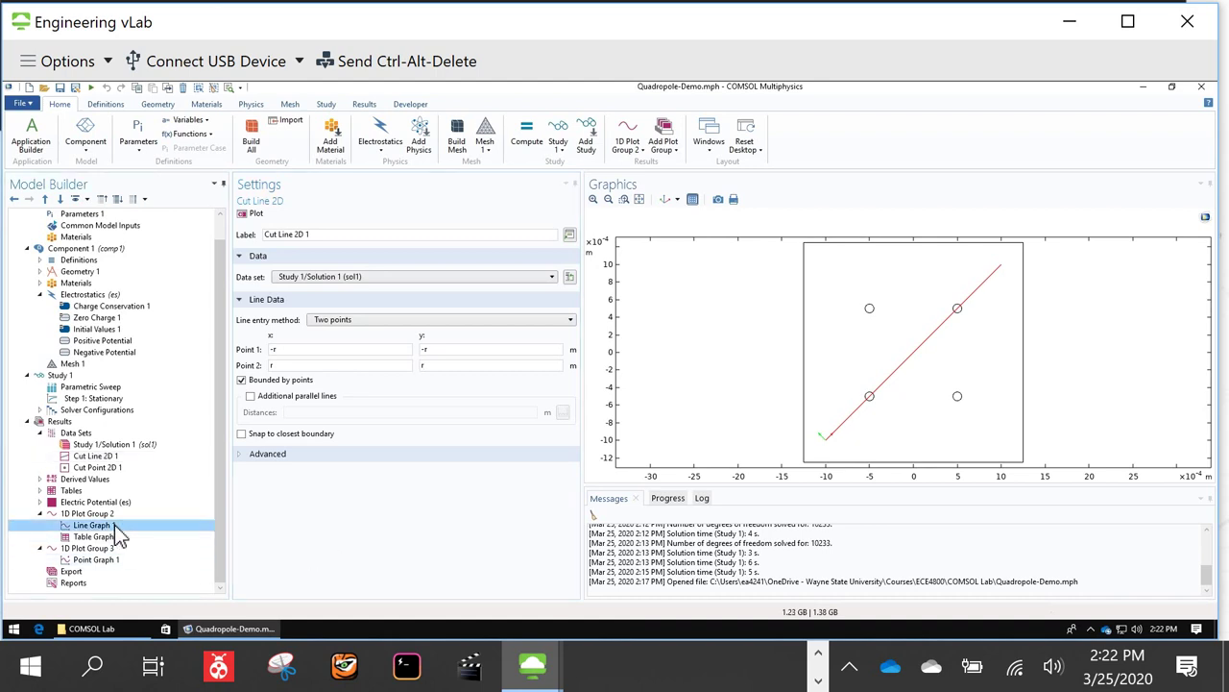
{"action": "left_click", "coordinate": [103, 515]}
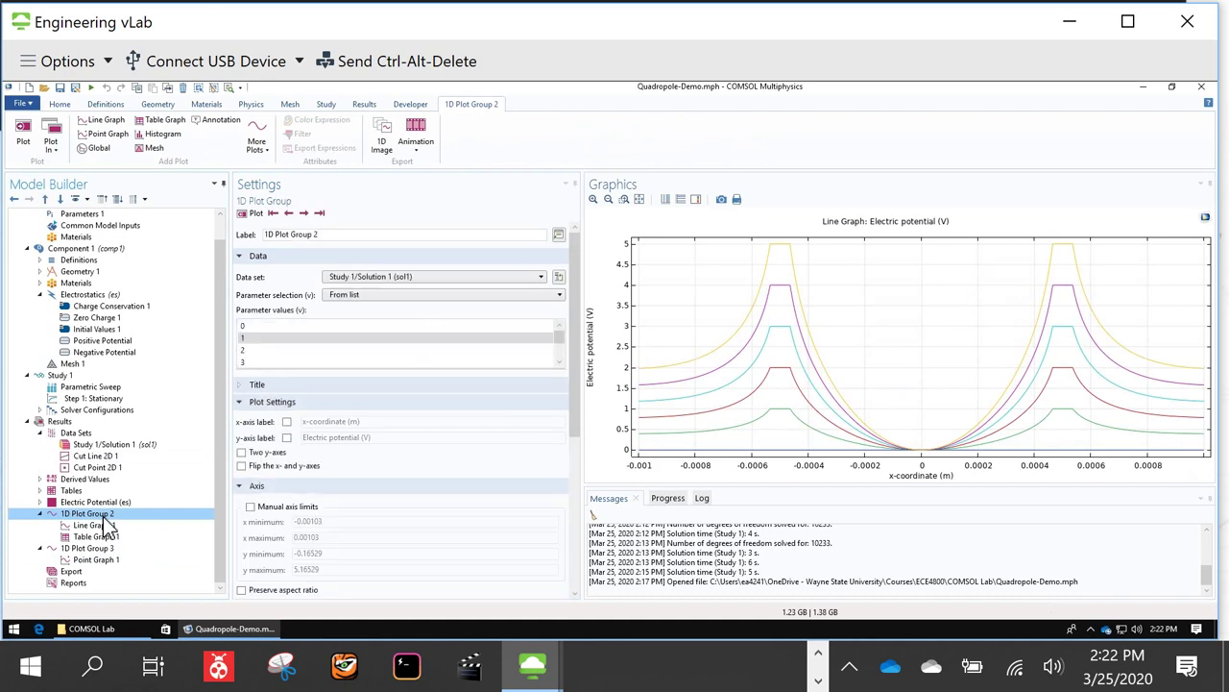
{"action": "right_click", "coordinate": [102, 516]}
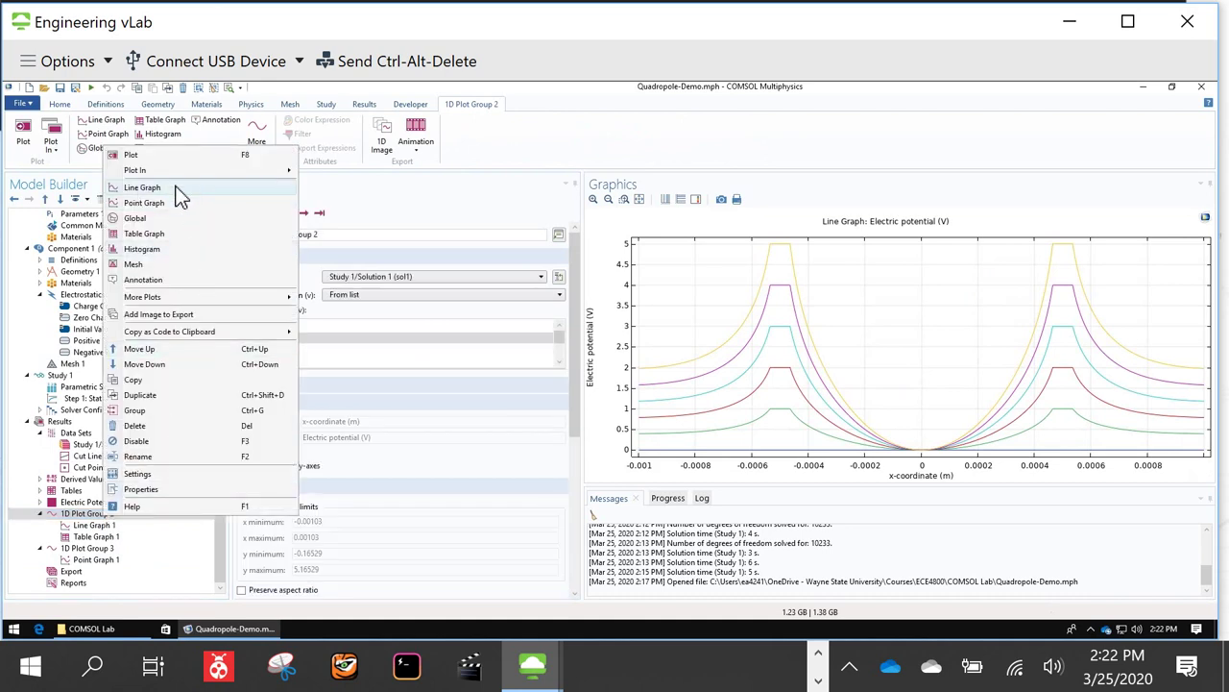
{"action": "left_click", "coordinate": [91, 536]}
{"action": "left_click", "coordinate": [86, 526]}
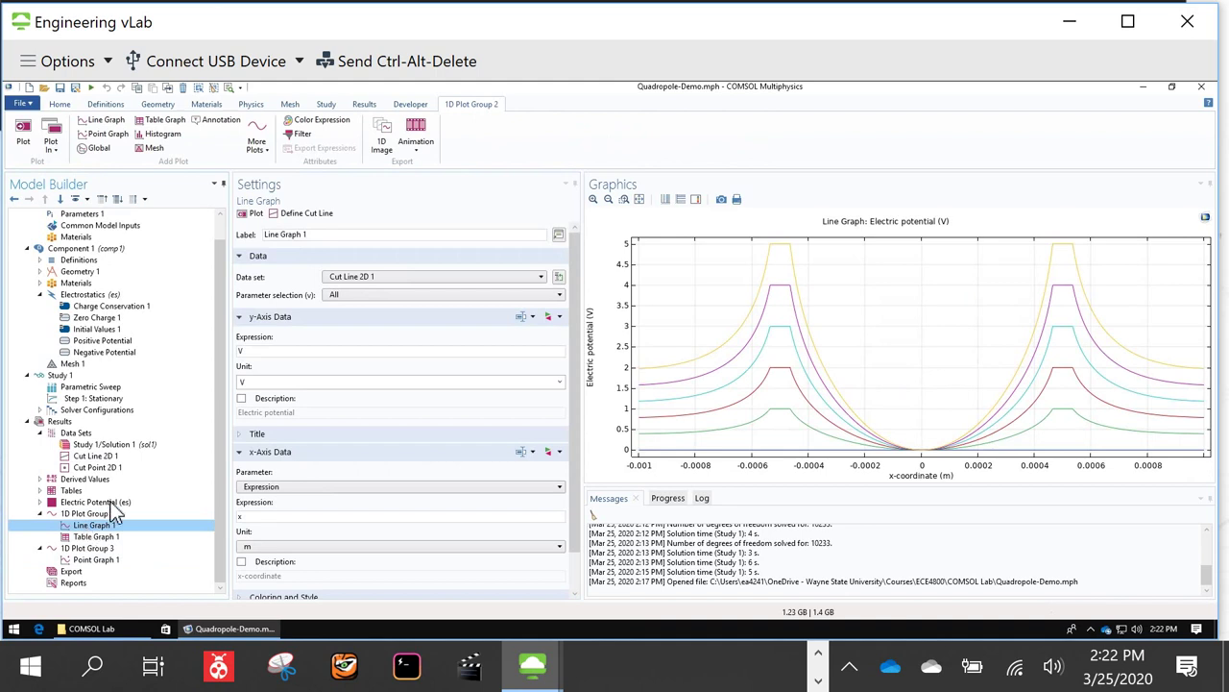
{"action": "left_click", "coordinate": [395, 297]}
{"action": "left_click", "coordinate": [389, 326]}
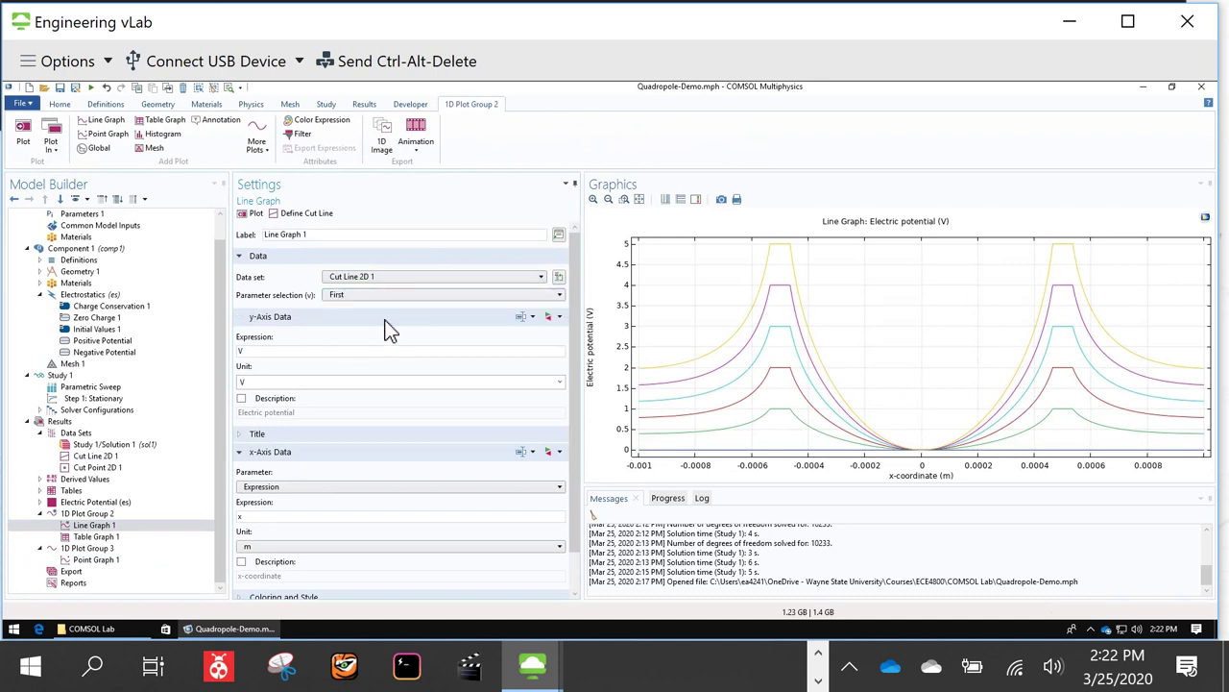
{"action": "left_click", "coordinate": [254, 213]}
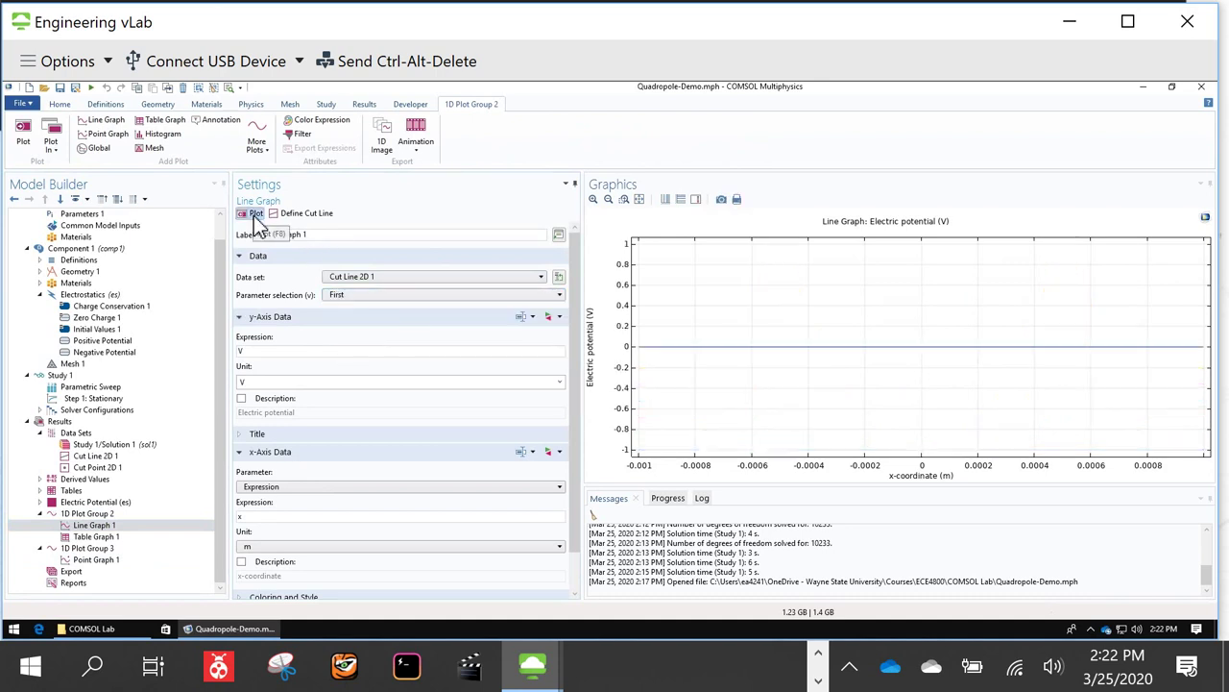
Step: Set the parameter selection for v in Line Graph 1 to Last and replot the graph
{"action": "left_click", "coordinate": [411, 297]}
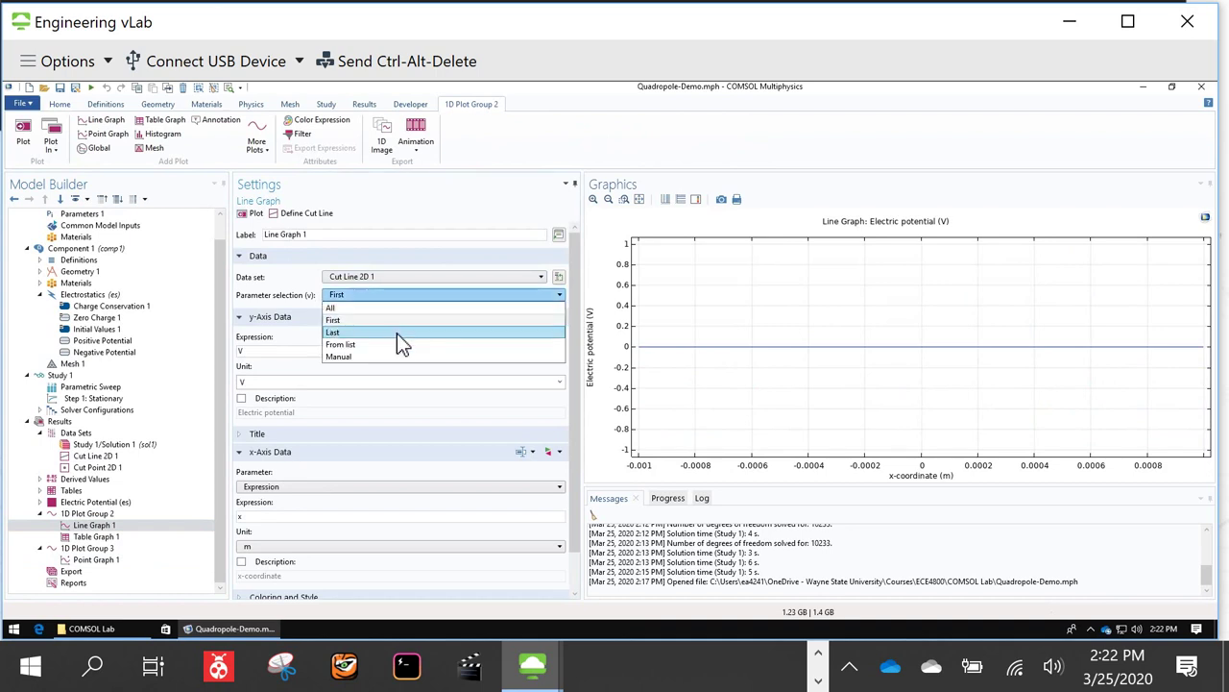
{"action": "left_click", "coordinate": [400, 343]}
{"action": "left_click", "coordinate": [255, 214]}
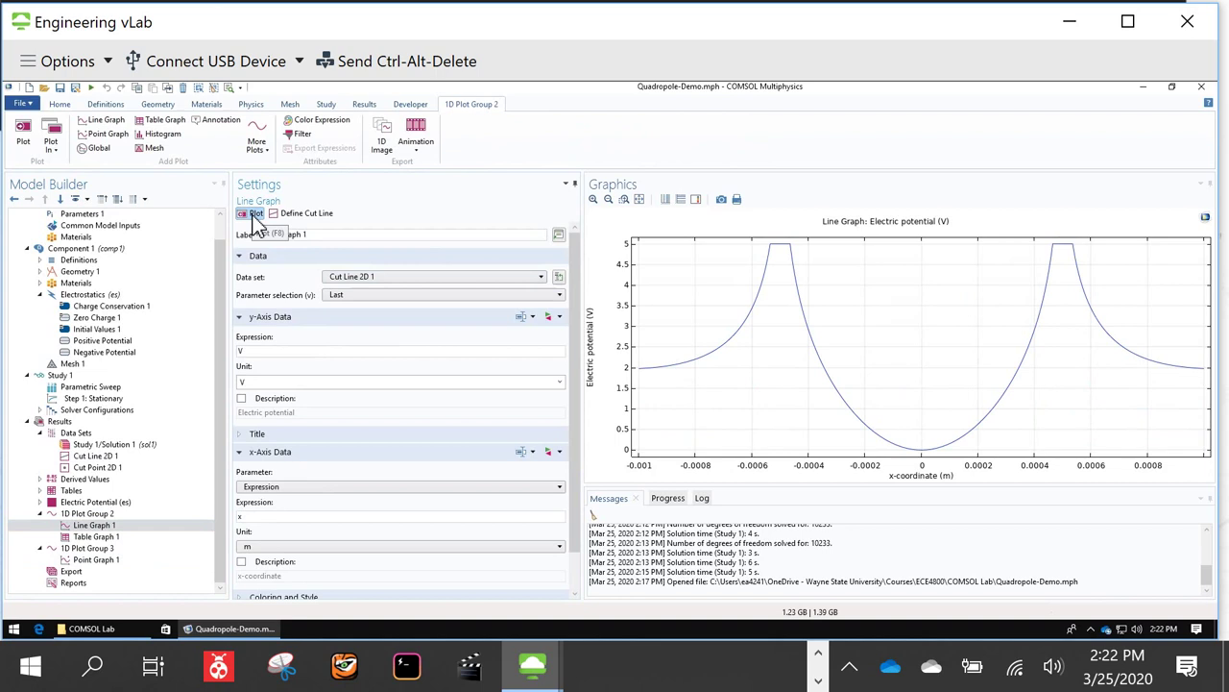
Step: Set the parameter selection for v in Line Graph 1 to All and replot the curves
{"action": "left_click", "coordinate": [365, 296]}
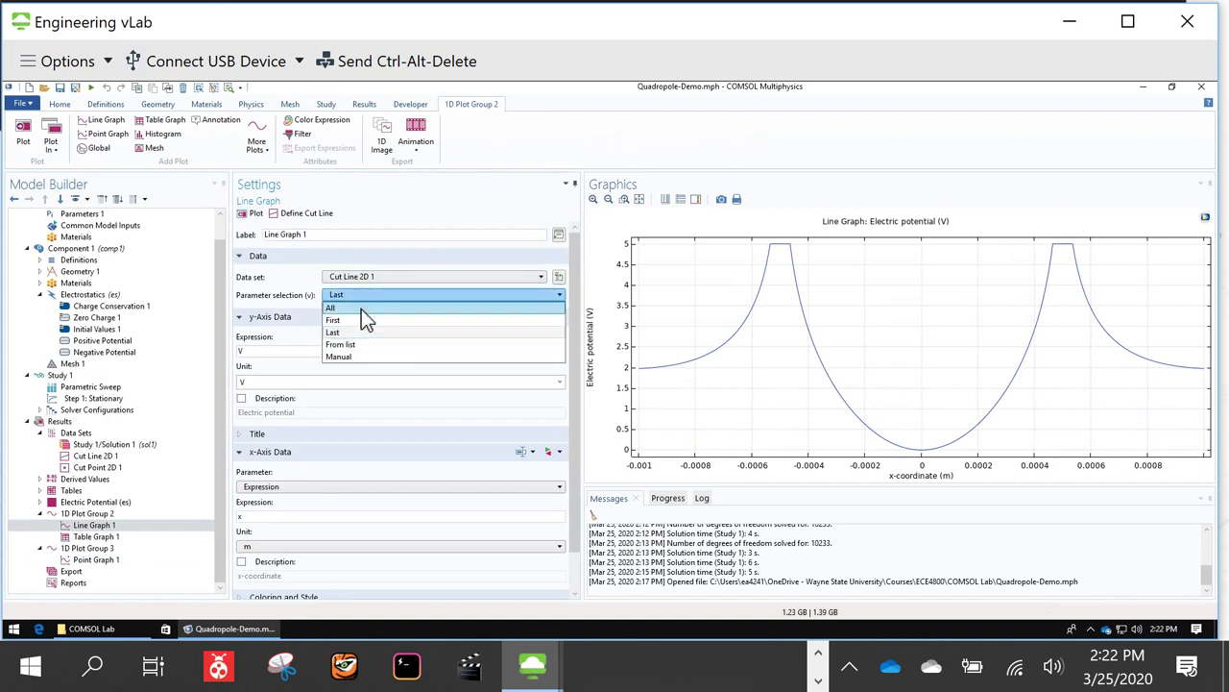
{"action": "left_click", "coordinate": [362, 309]}
{"action": "left_click", "coordinate": [252, 213]}
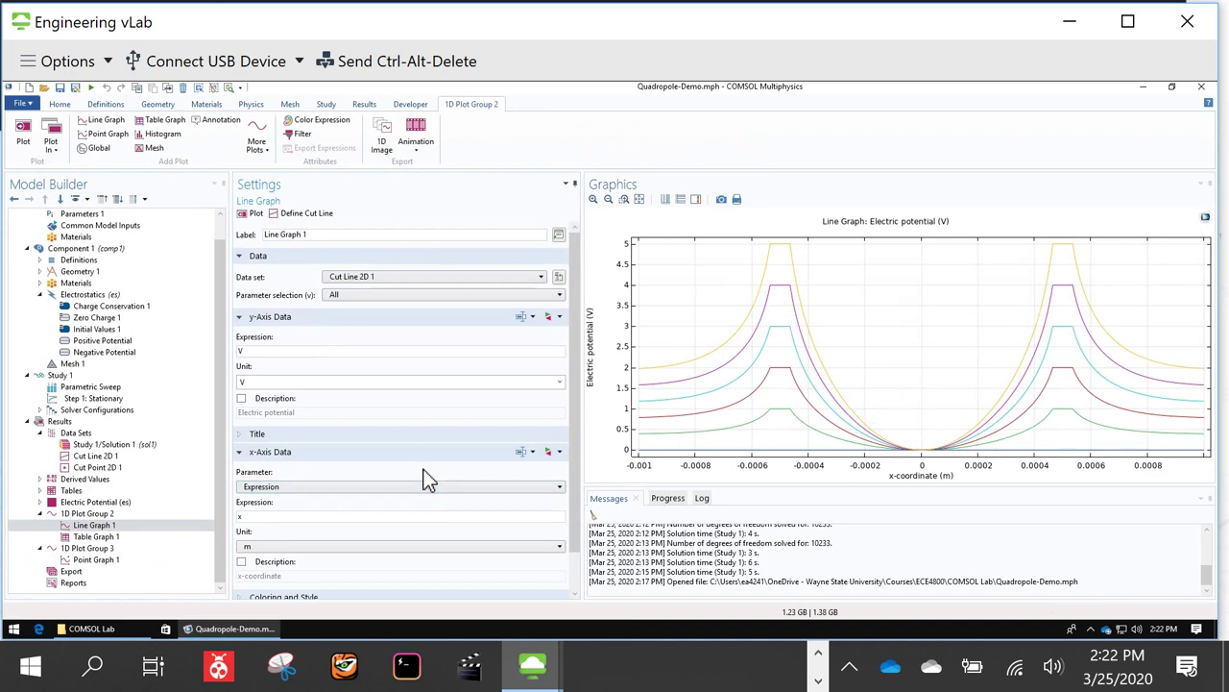
Step: Turn on the legends for Line Graph 1 of 1D Plot Group 2
{"action": "scroll", "coordinate": [426, 480], "scroll_direction": "down", "scroll_amount": 2}
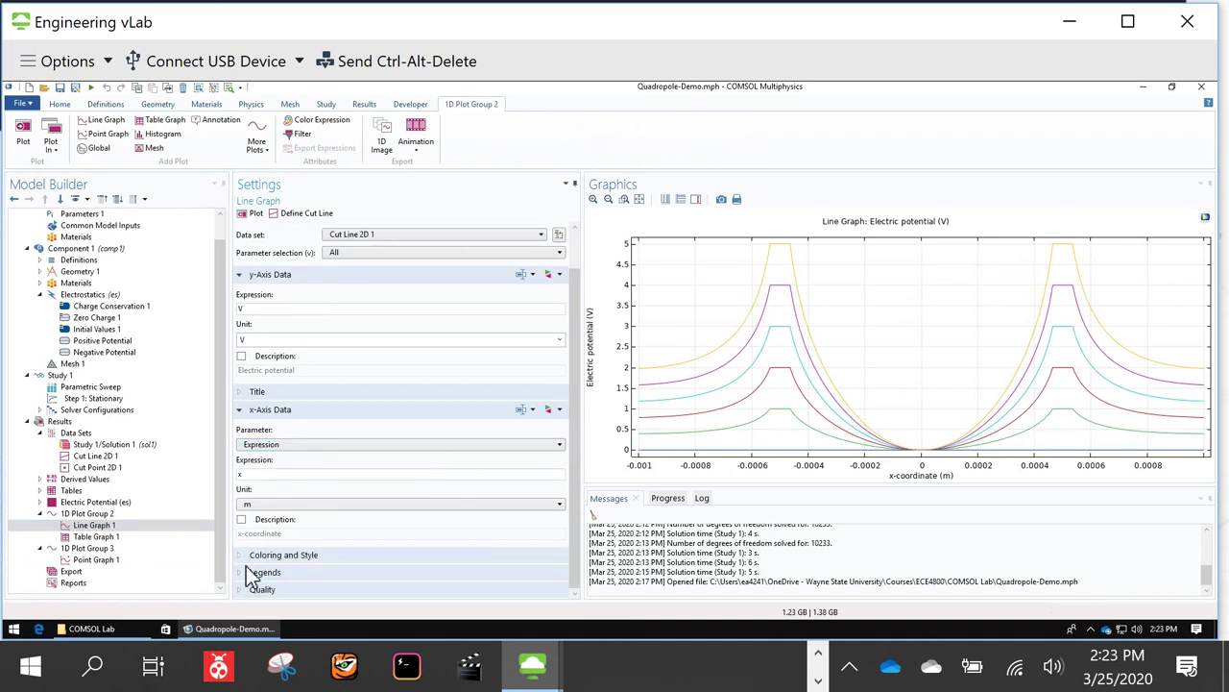
{"action": "left_click", "coordinate": [372, 571]}
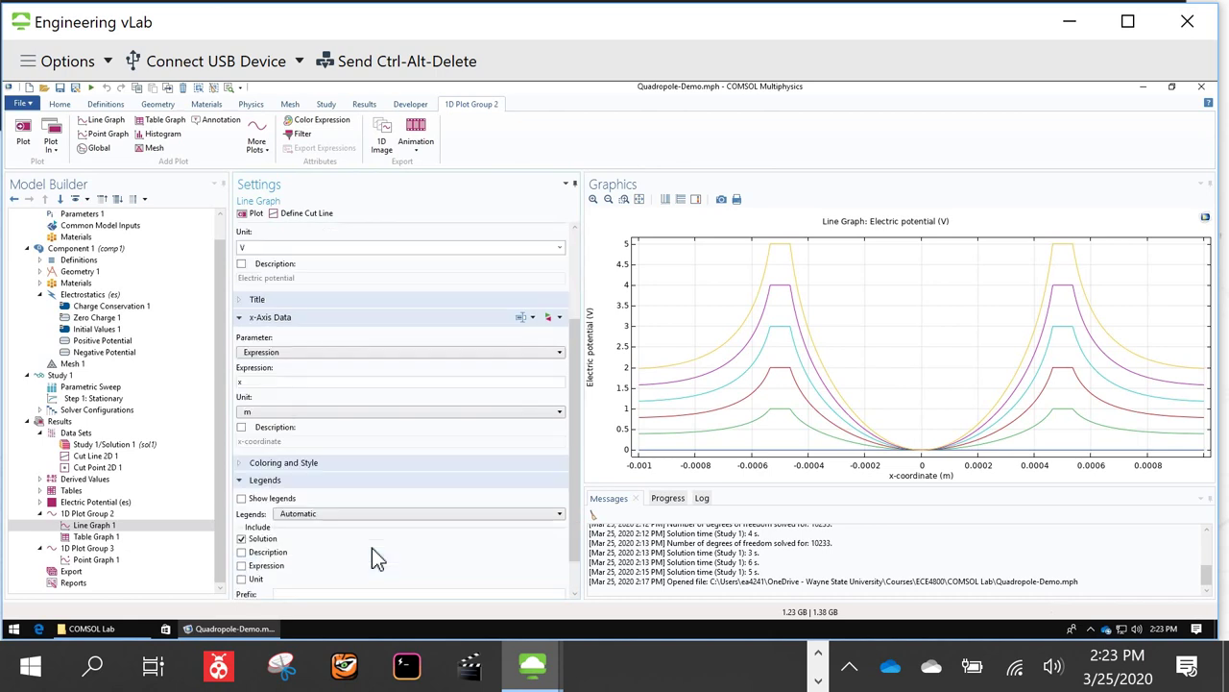
{"action": "left_click", "coordinate": [242, 498]}
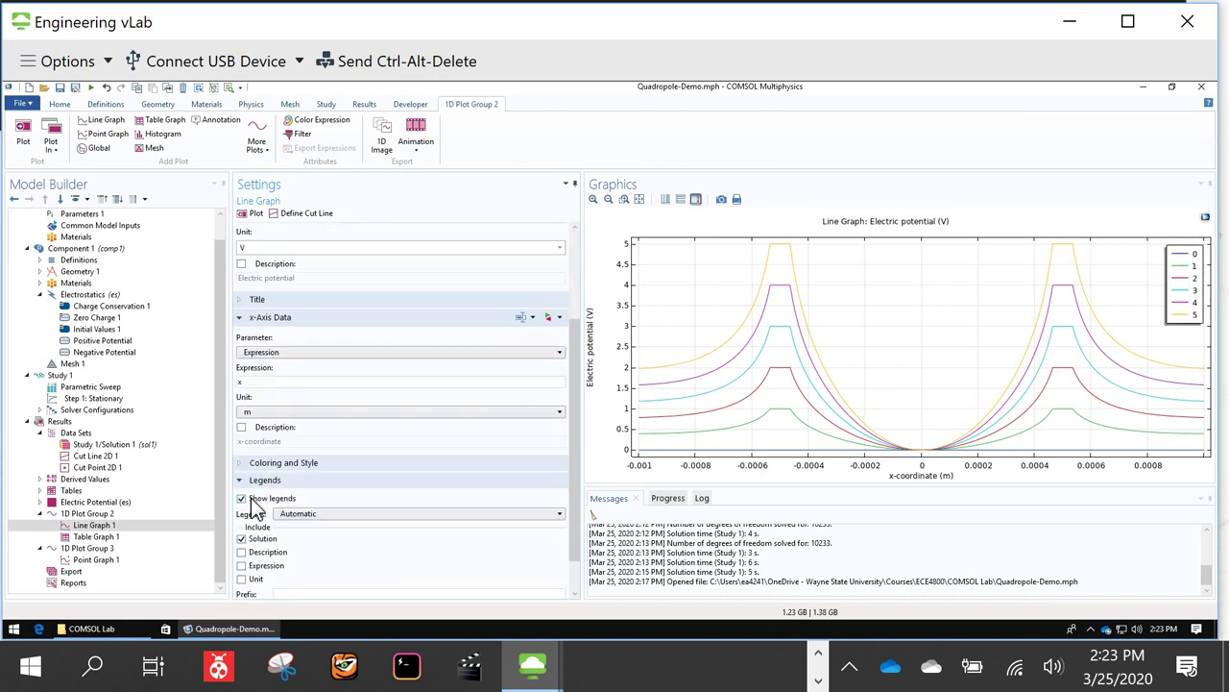
Step: Export a snapshot of the line graph to a PNG file named exasmple in the COMSOL Lab folder
{"action": "left_click", "coordinate": [727, 202]}
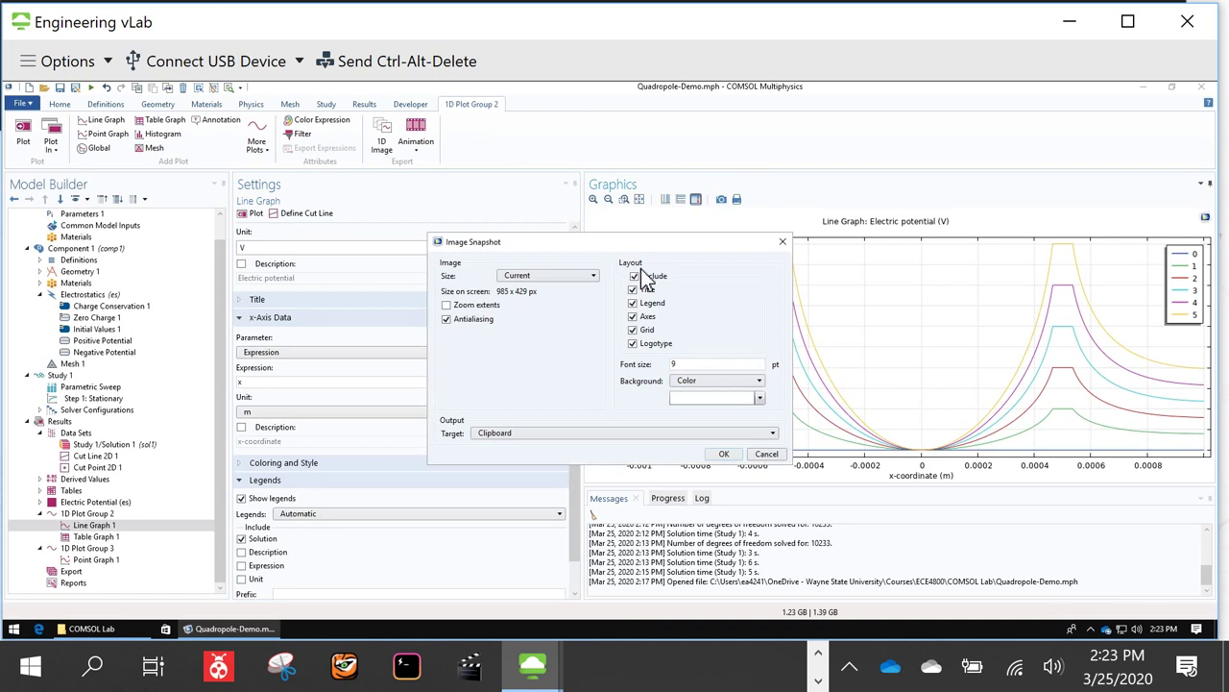
{"action": "left_click", "coordinate": [633, 316]}
{"action": "left_click", "coordinate": [624, 434]}
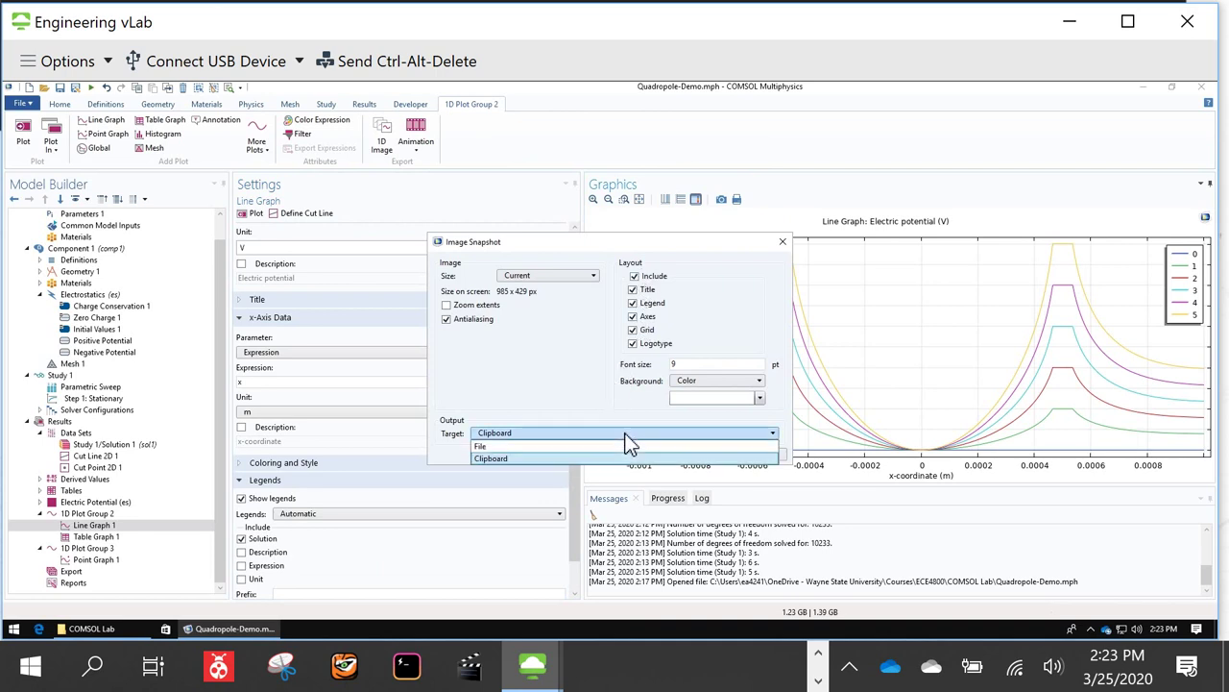
{"action": "left_click", "coordinate": [573, 447]}
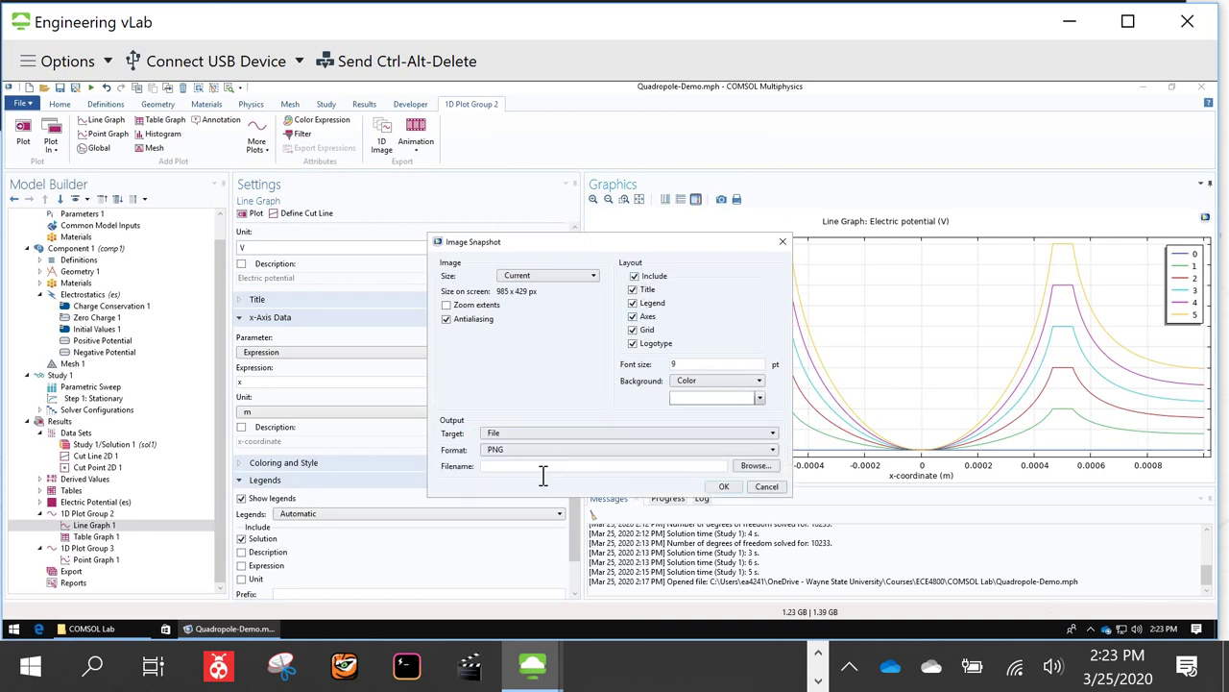
{"action": "left_click", "coordinate": [755, 464]}
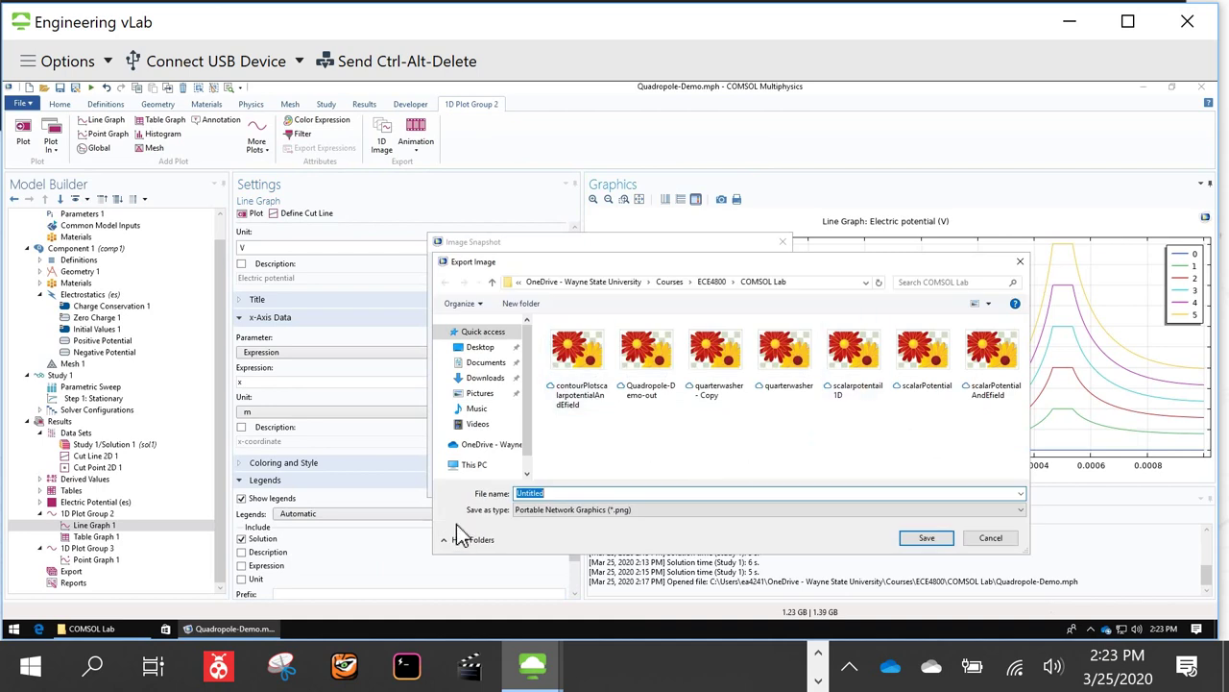
{"action": "type", "text": "exasmple"}
{"action": "left_click", "coordinate": [927, 539]}
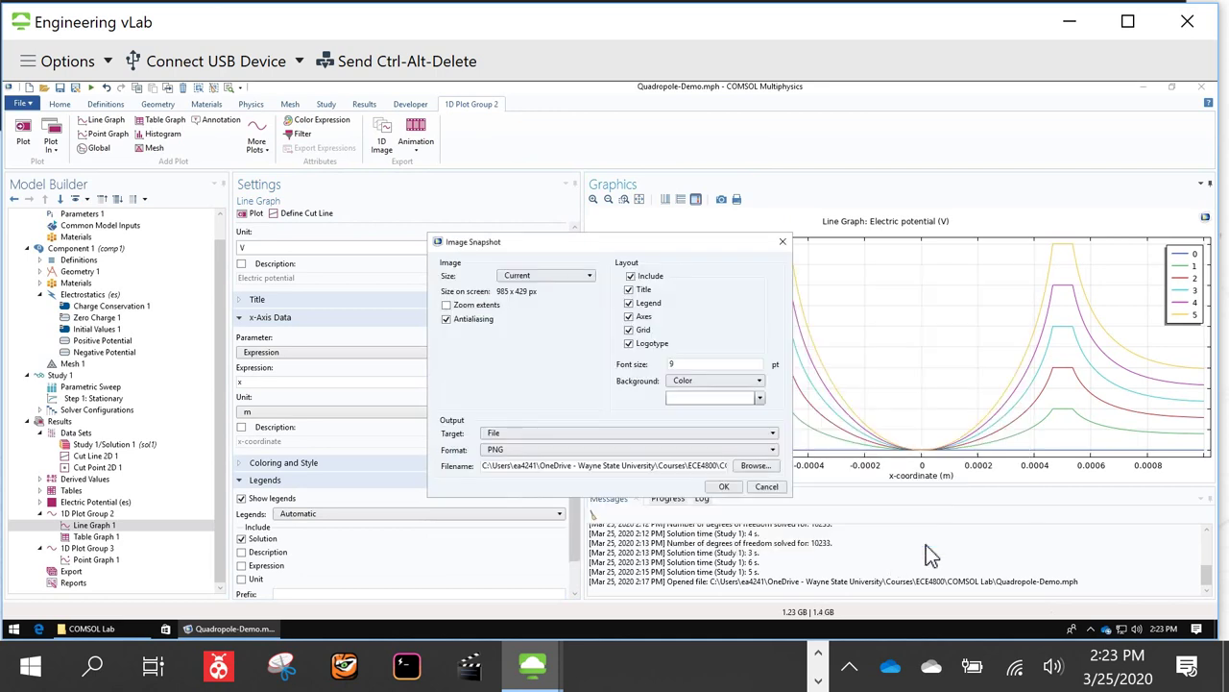
{"action": "left_click", "coordinate": [727, 485]}
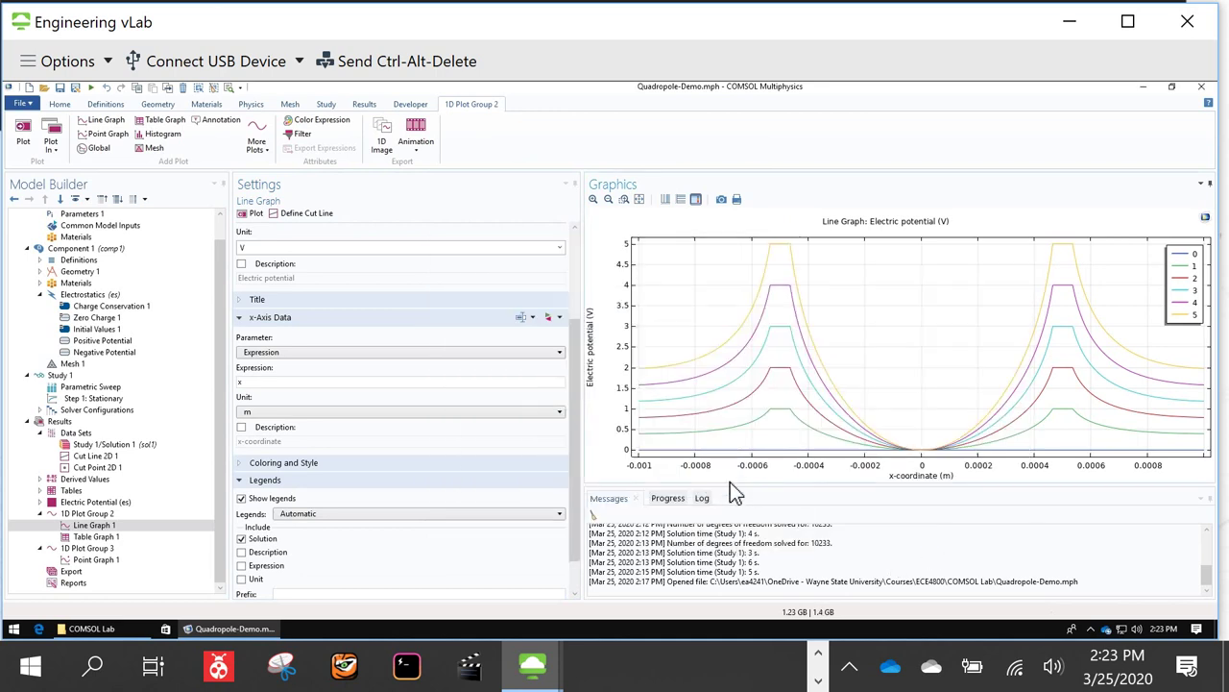
Step: Find the Snipping Tool on the virtual machine and launch it
{"action": "left_click", "coordinate": [13, 628]}
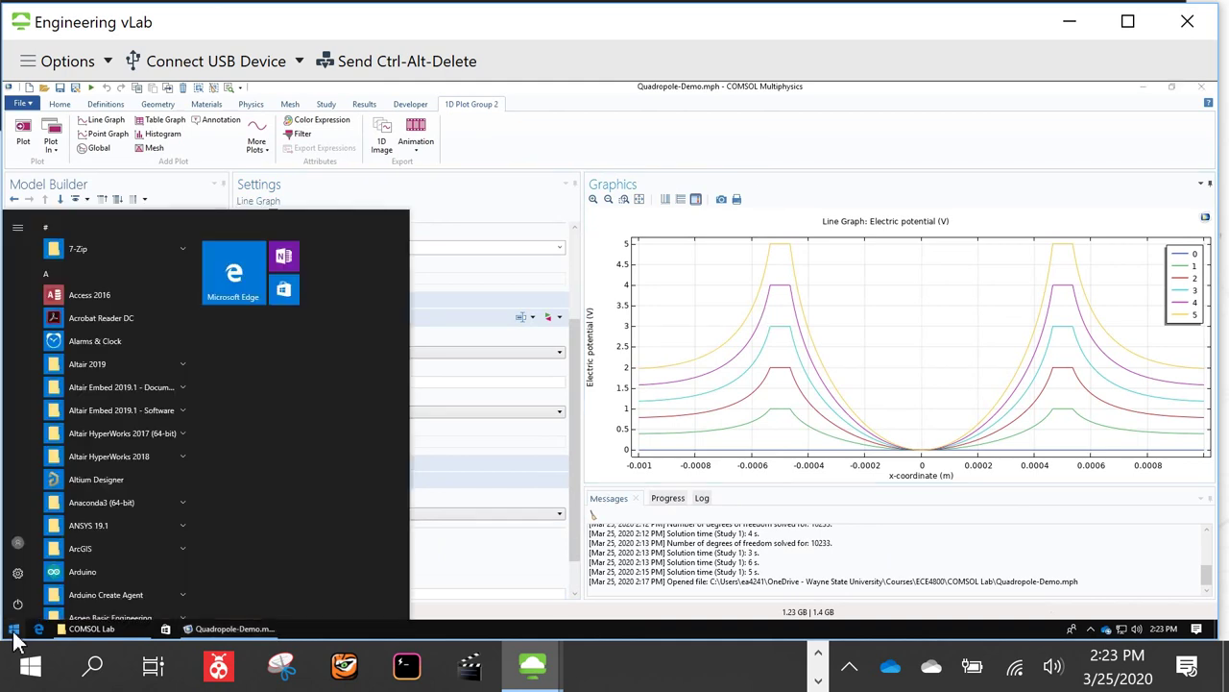
{"action": "type", "text": "clip"}
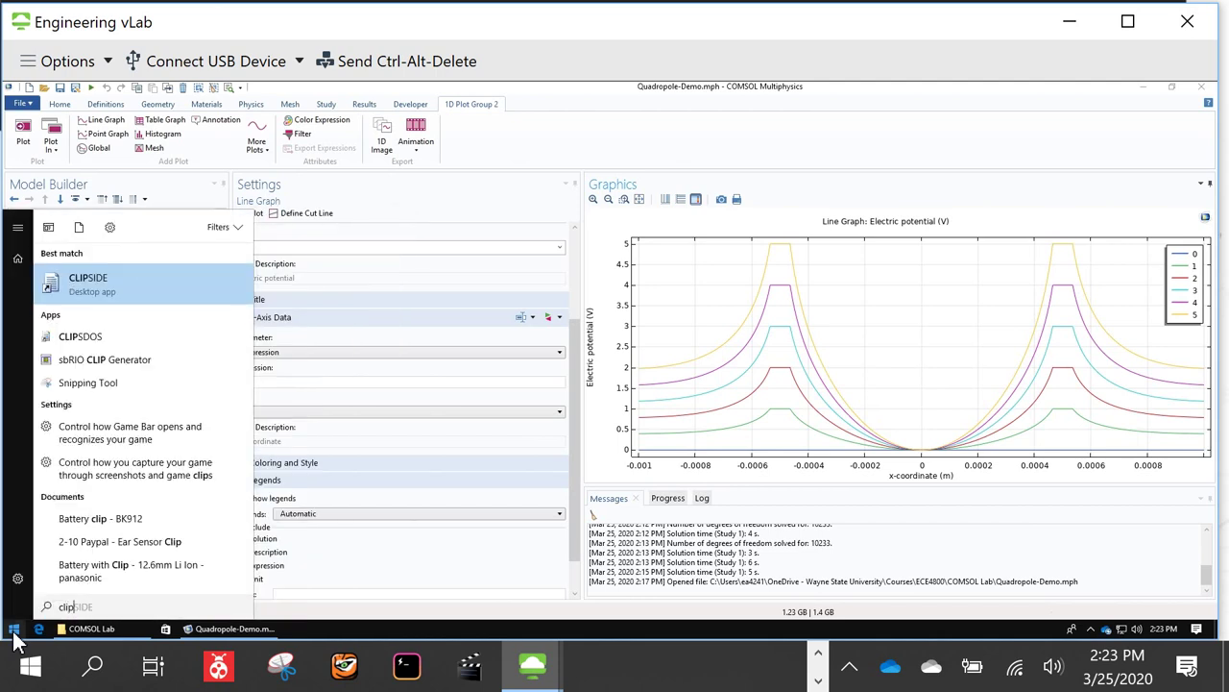
{"action": "key", "text": "BackSpace"}
{"action": "key", "text": "BackSpace"}
{"action": "key", "text": "BackSpace"}
{"action": "key", "text": "BackSpace"}
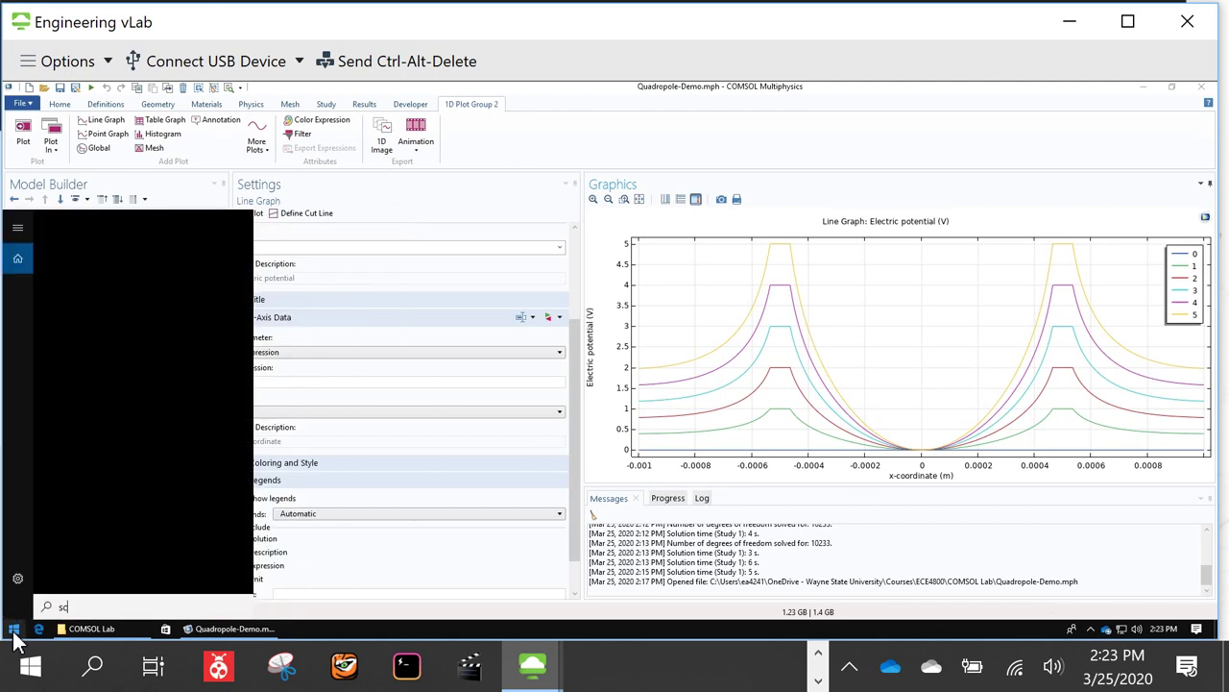
{"action": "type", "text": "scree"}
{"action": "key", "text": "BackSpace"}
{"action": "key", "text": "BackSpace"}
{"action": "key", "text": "BackSpace"}
{"action": "key", "text": "BackSpace"}
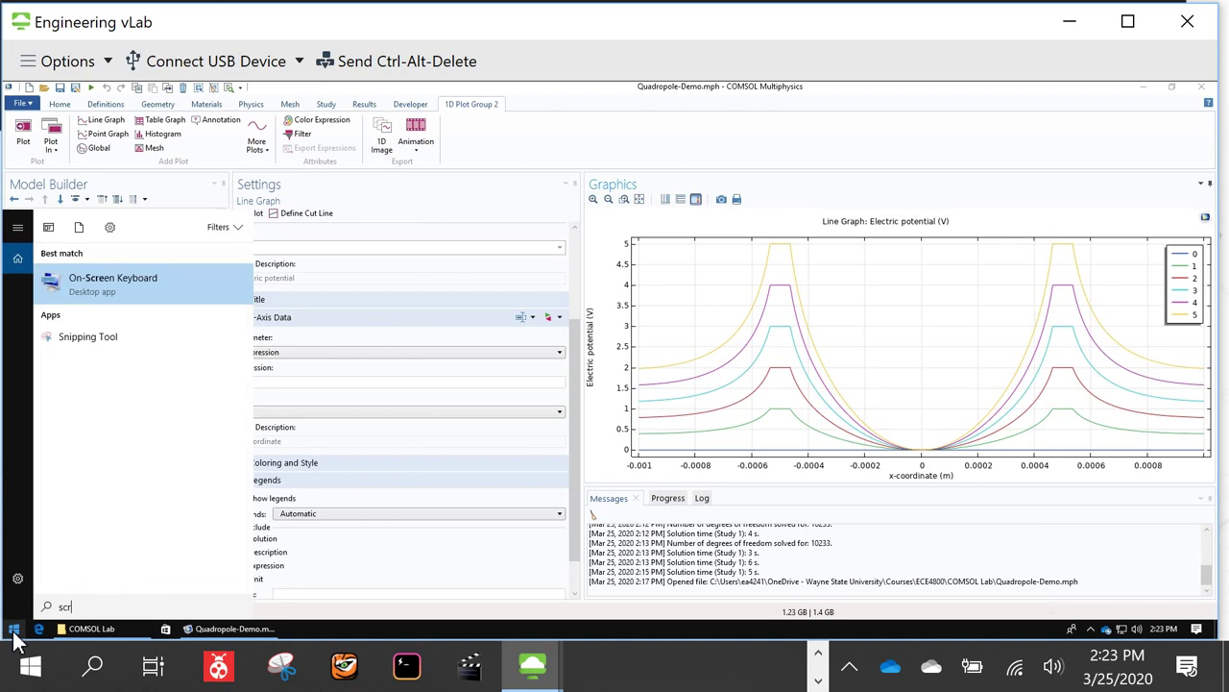
{"action": "type", "text": "nipping"}
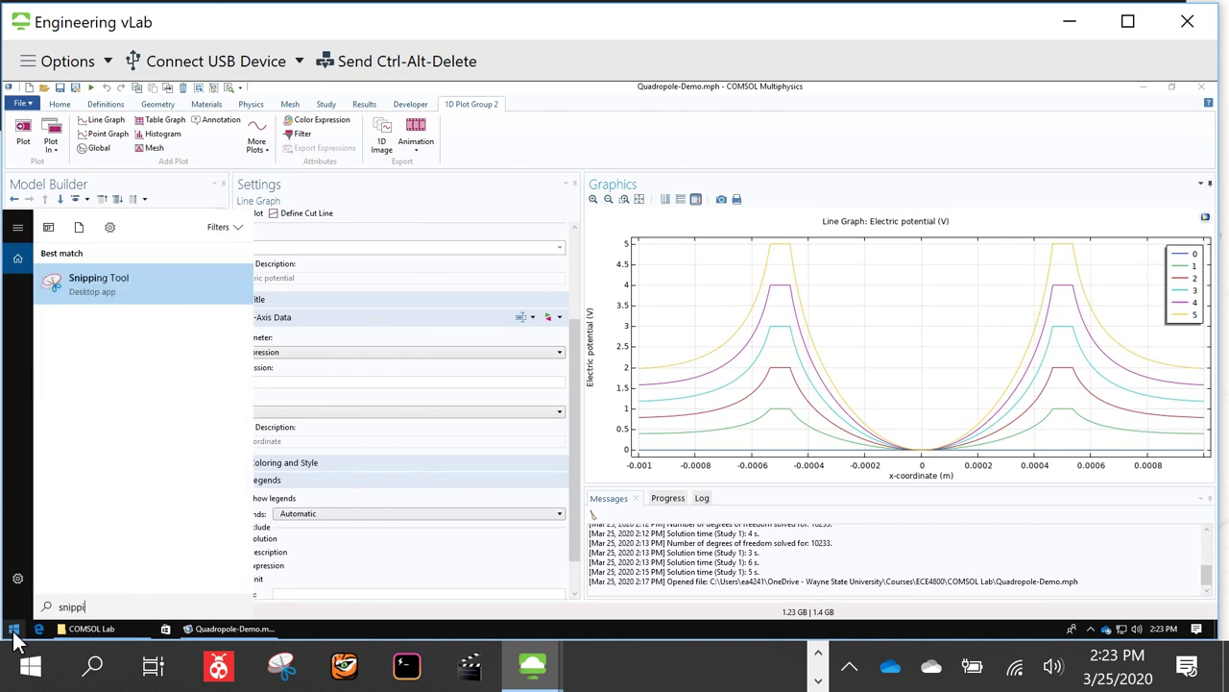
{"action": "left_click", "coordinate": [109, 290]}
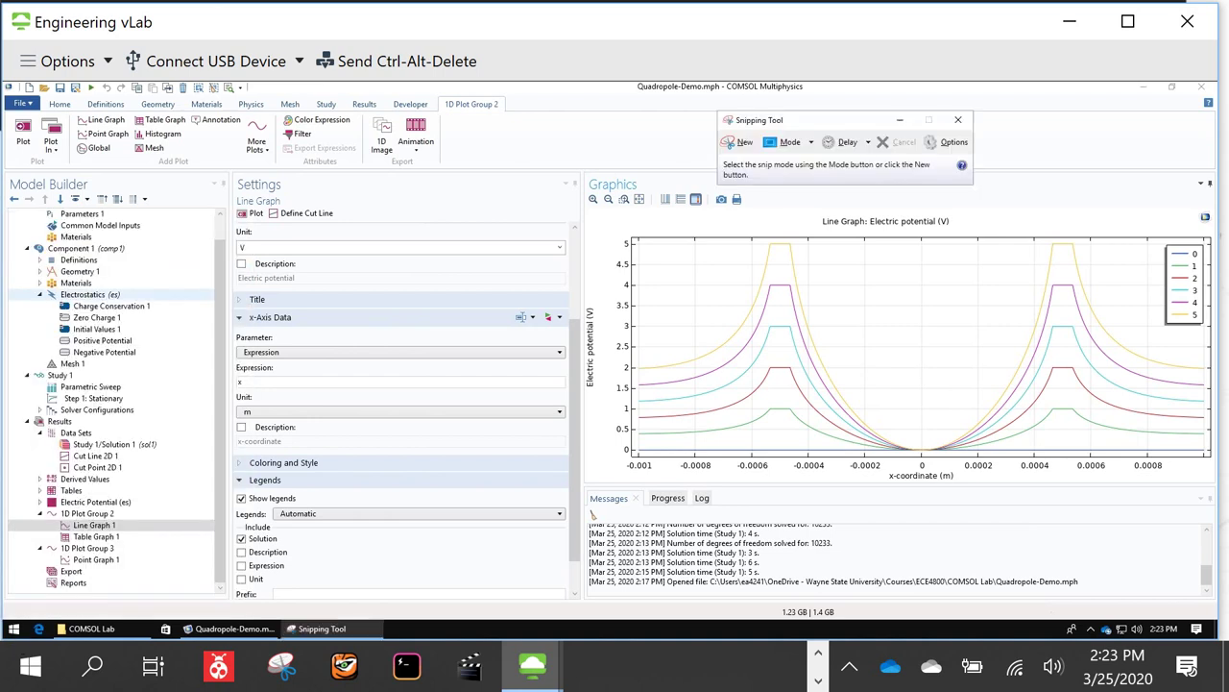
Step: Capture a rectangular snip of the electric potential line graph, then close the Snipping Tool without saving it
{"action": "left_click", "coordinate": [740, 144]}
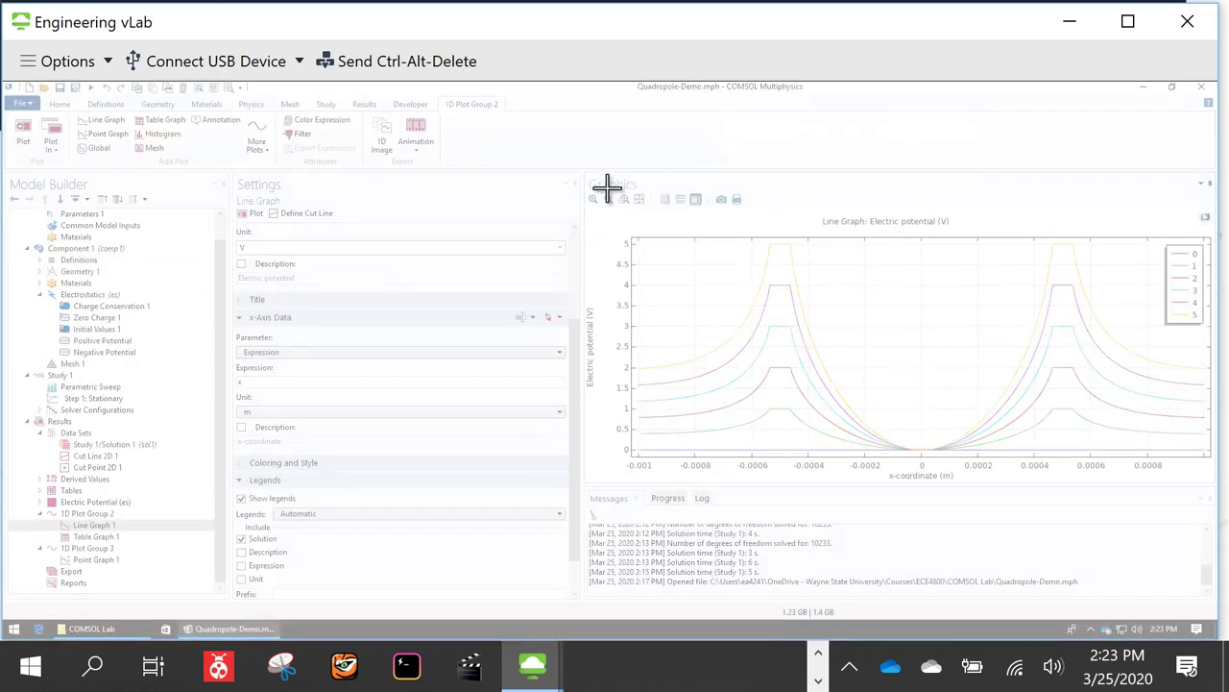
{"action": "left_click_drag", "start_coordinate": [597, 179], "coordinate": [1097, 496]}
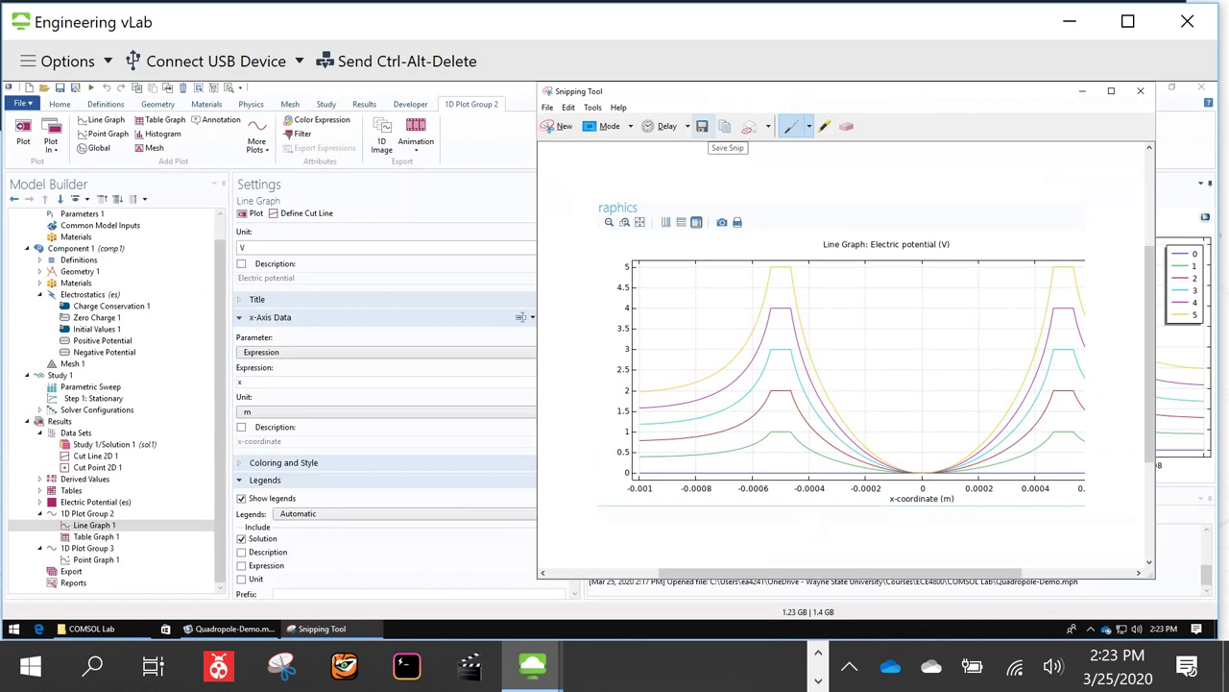
{"action": "left_click", "coordinate": [1140, 90]}
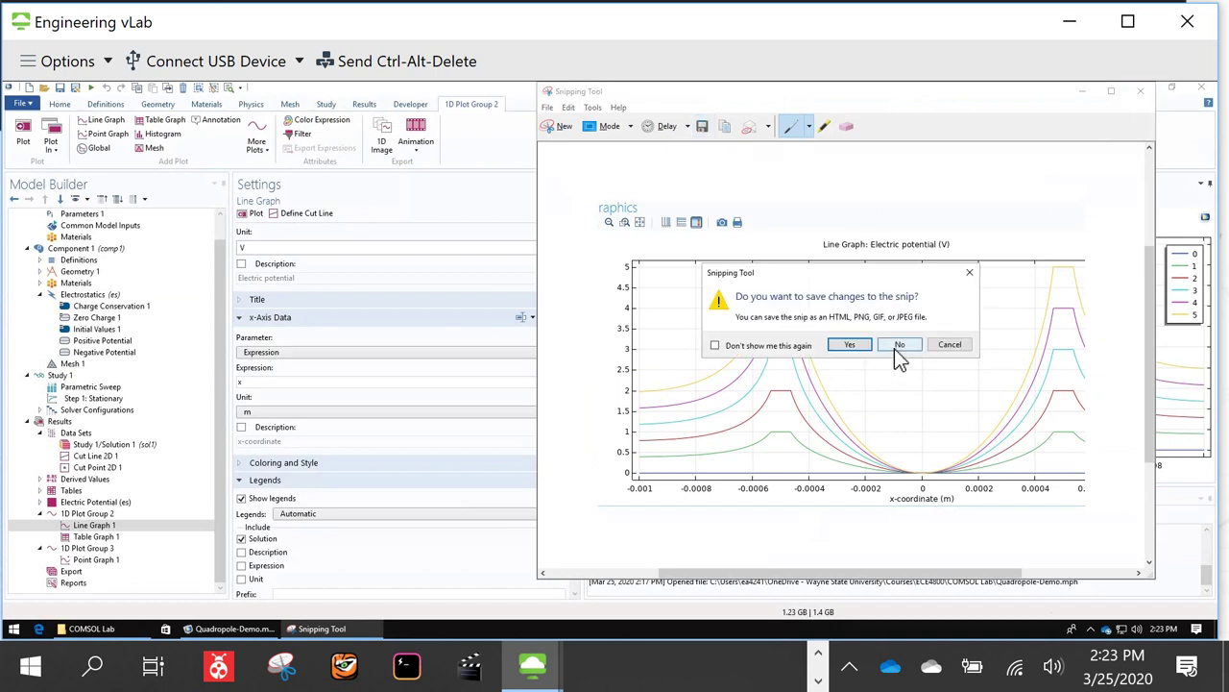
{"action": "left_click", "coordinate": [898, 348]}
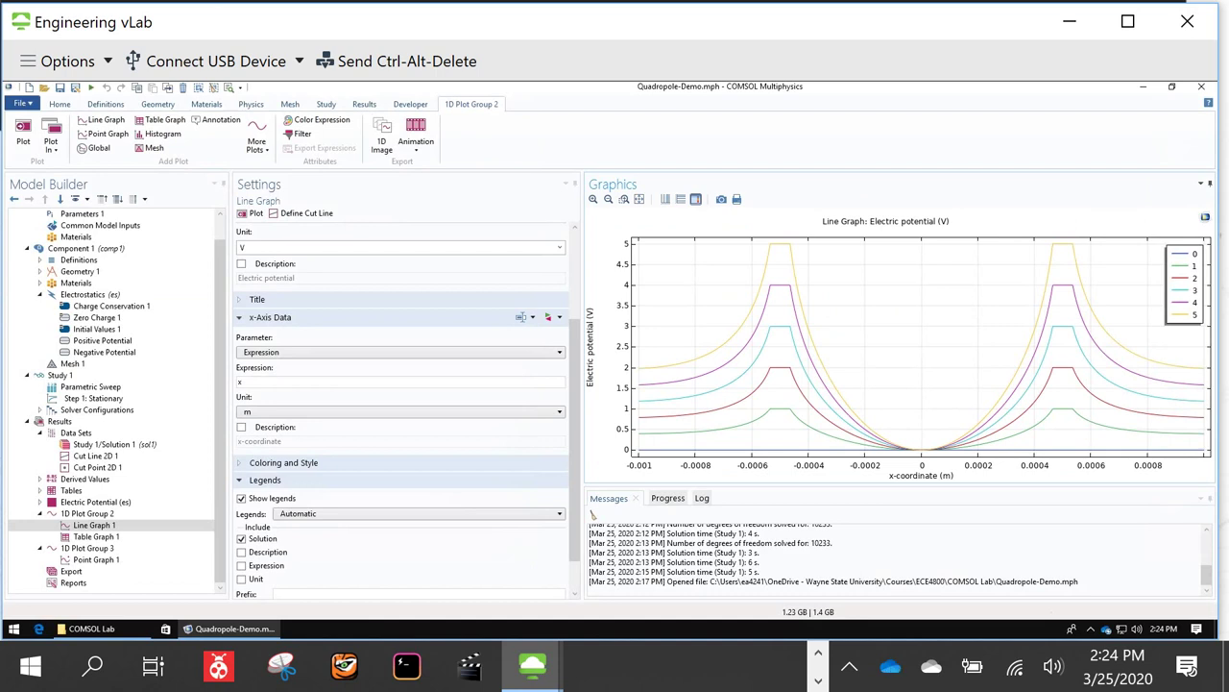
Step: Save the Quadropole-Demo.mph model
{"action": "left_click", "coordinate": [817, 679]}
{"action": "left_click", "coordinate": [60, 88]}
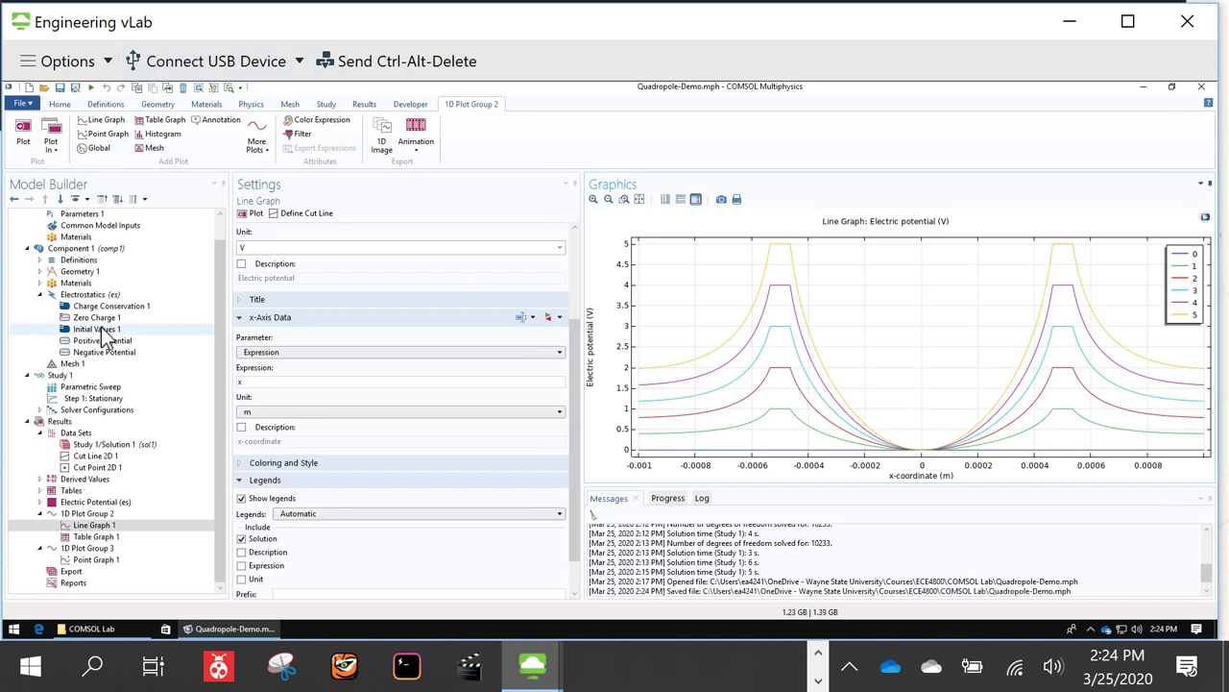
Step: Minimize the model window and look over the options for connecting a USB device to the virtual machine
{"action": "left_click", "coordinate": [1143, 87]}
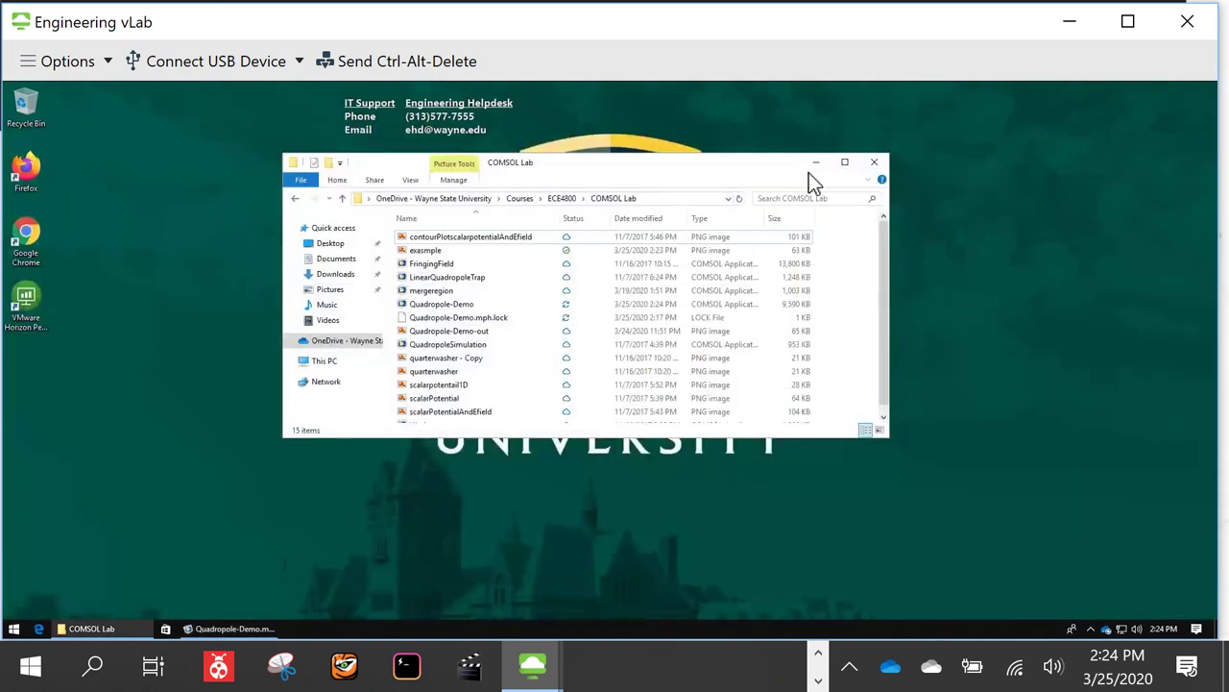
{"action": "left_click", "coordinate": [225, 69]}
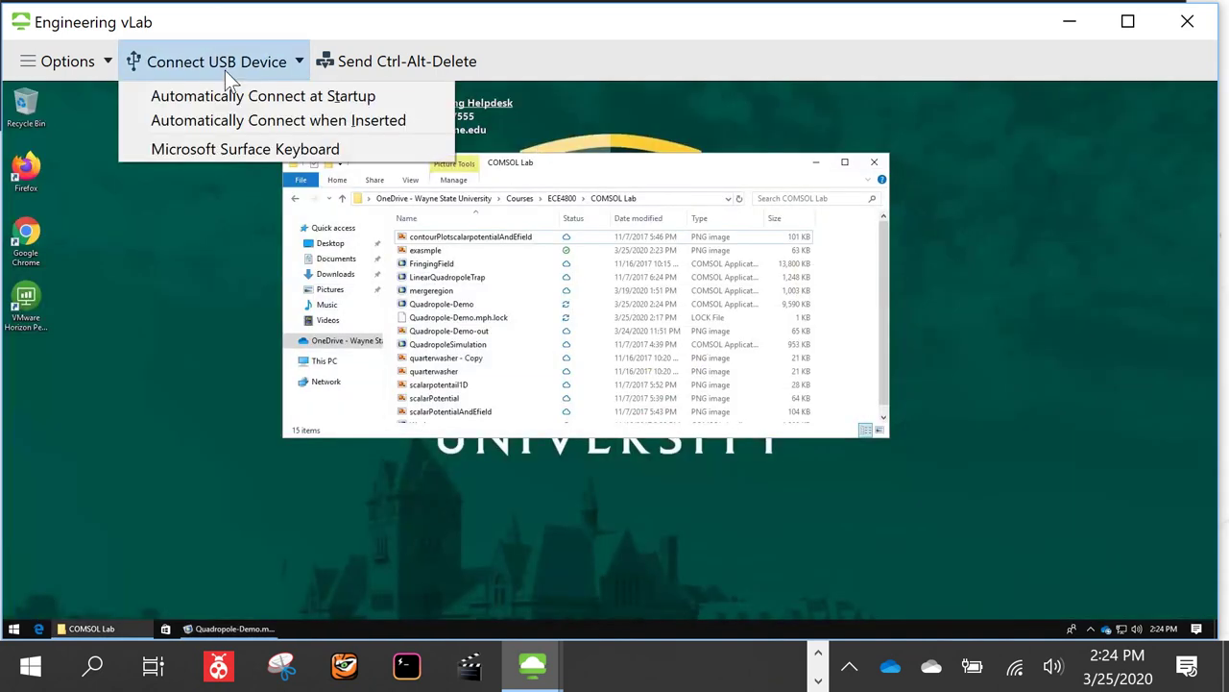
{"action": "left_click", "coordinate": [181, 249]}
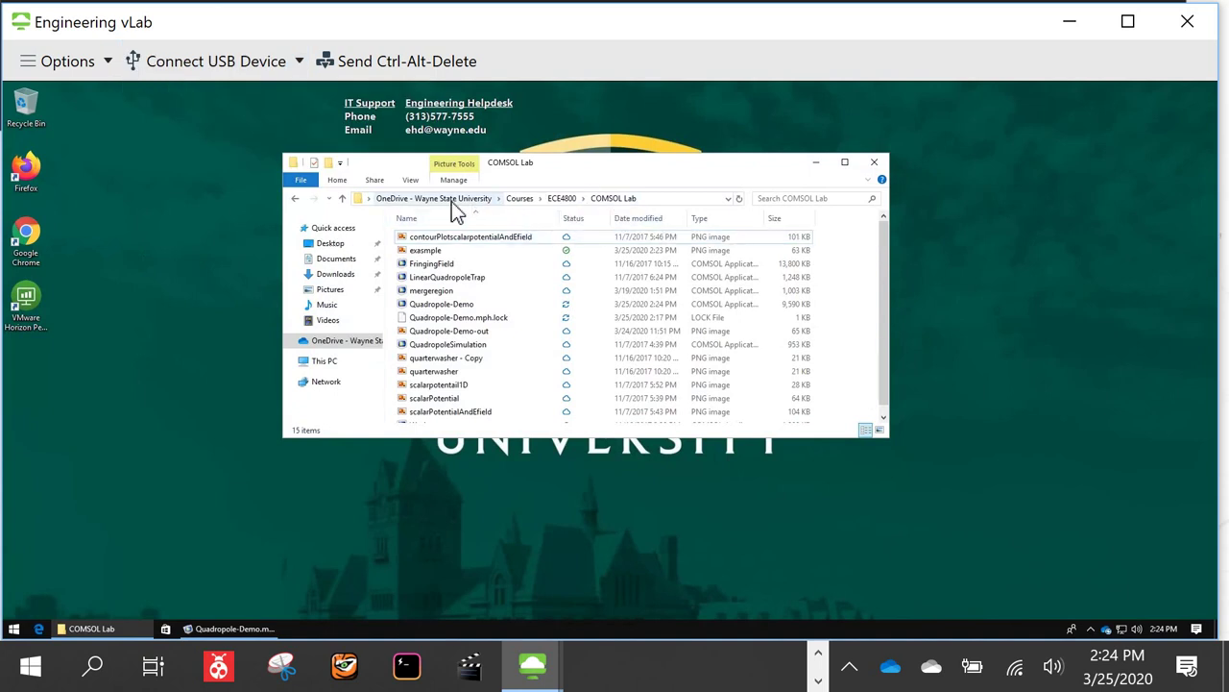
Step: Browse from the OneDrive root through Courses and ECE4800 to the COMSOL Lab folder to view the saved files
{"action": "left_click", "coordinate": [355, 348]}
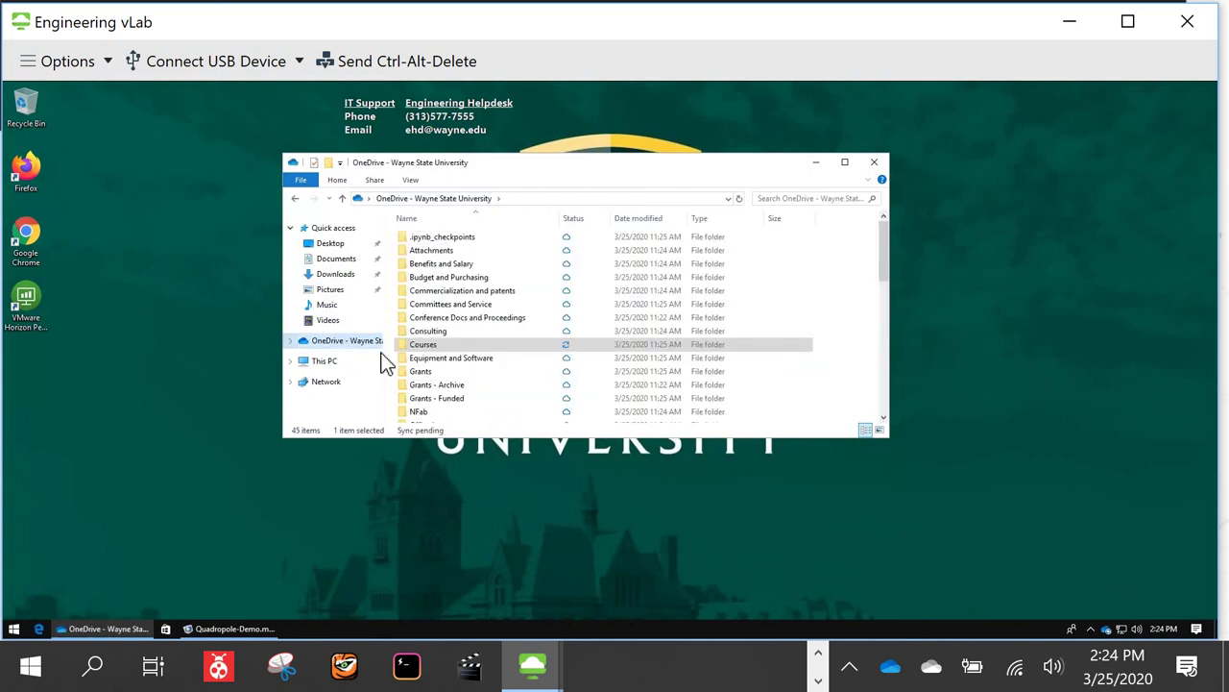
{"action": "double_click", "coordinate": [506, 348]}
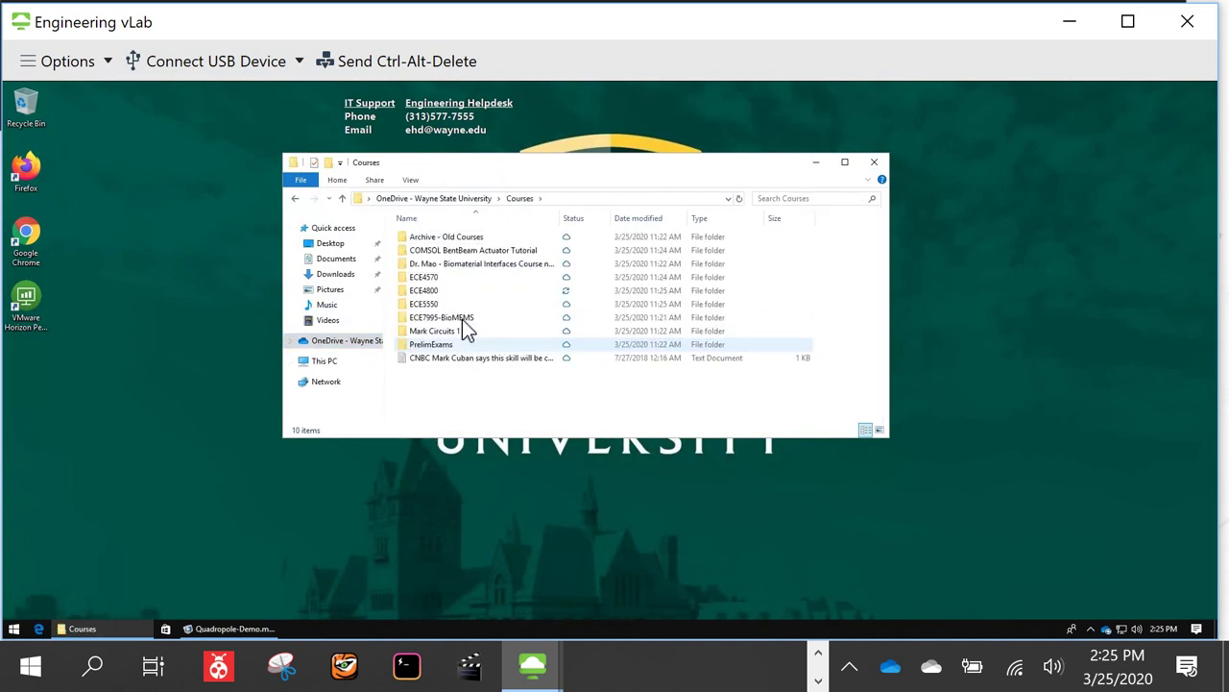
{"action": "double_click", "coordinate": [426, 291]}
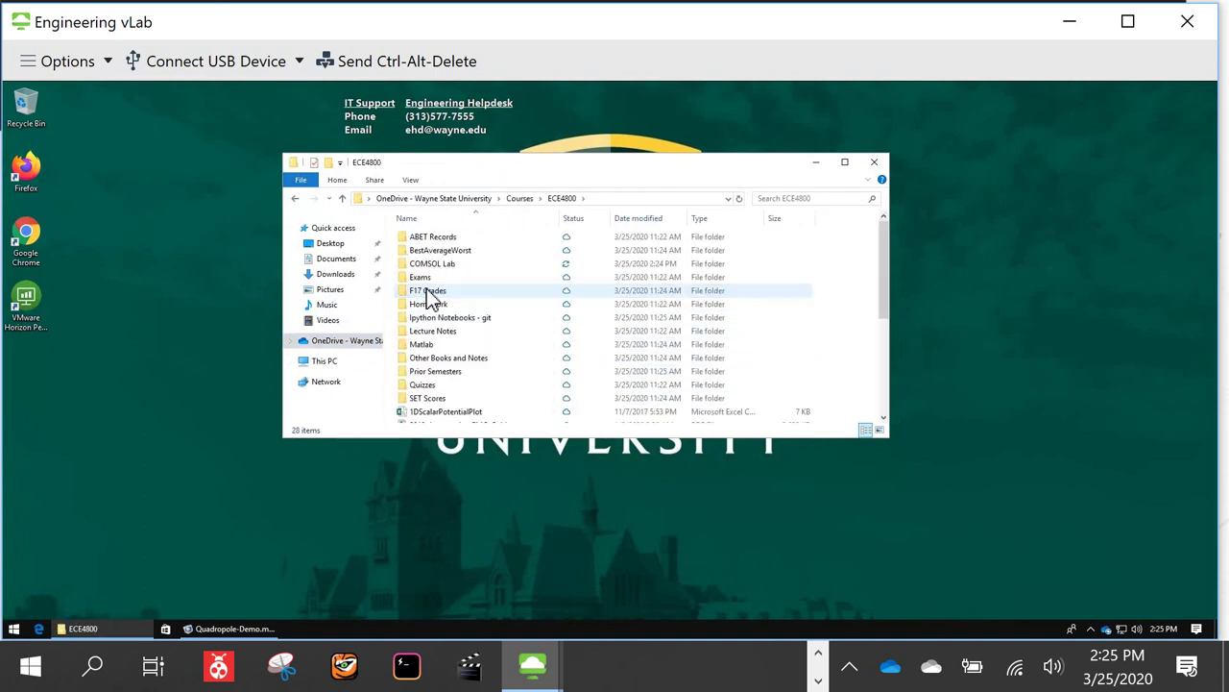
{"action": "scroll", "coordinate": [644, 334], "scroll_direction": "down", "scroll_amount": 1}
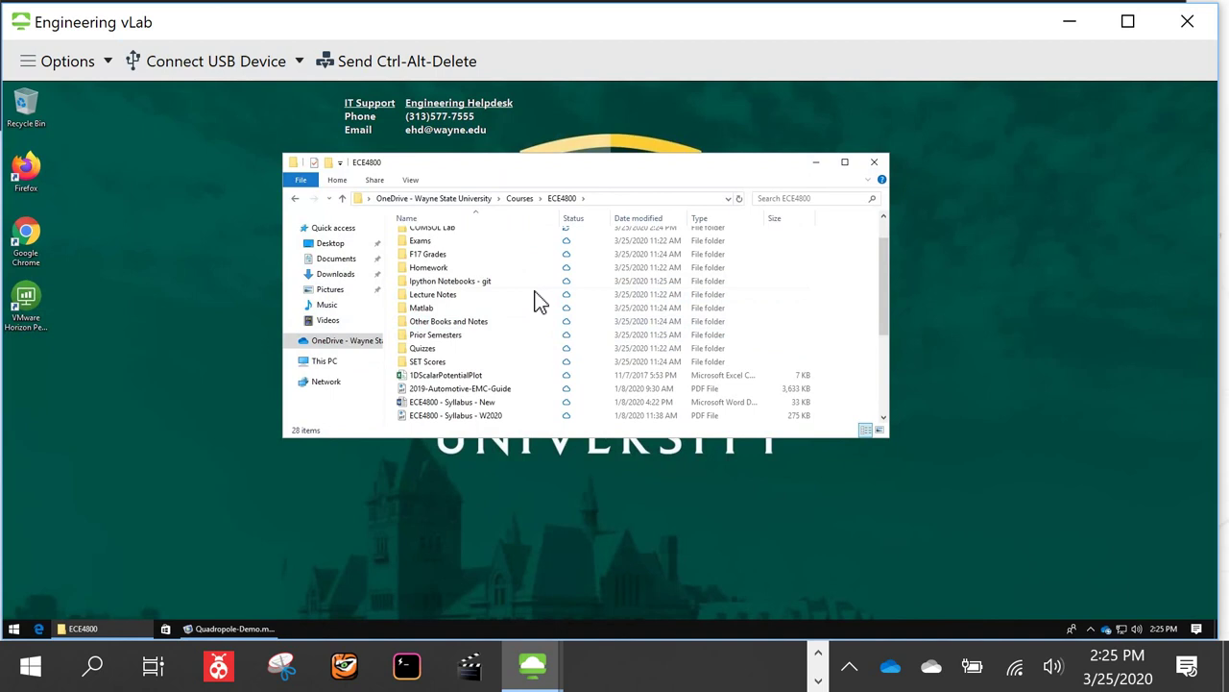
{"action": "double_click", "coordinate": [441, 233]}
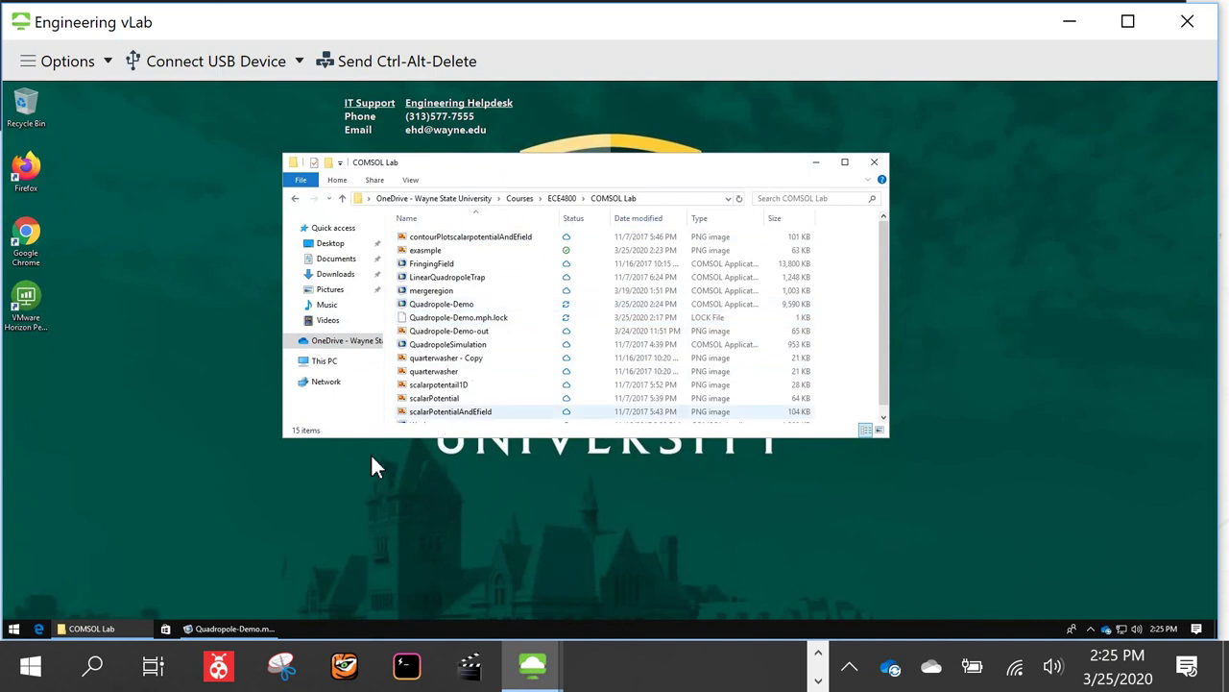
Step: Bring back the Quadropole-Demo model window and close COMSOL Multiphysics
{"action": "left_click", "coordinate": [234, 629]}
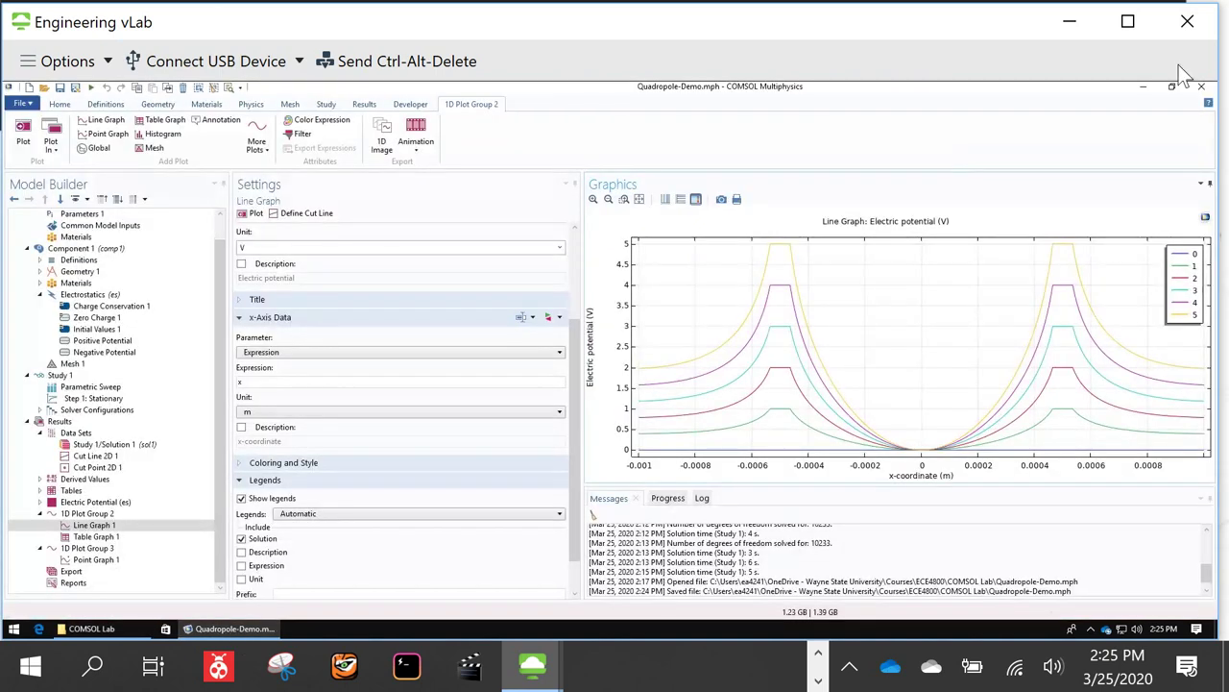
{"action": "left_click", "coordinate": [1204, 87]}
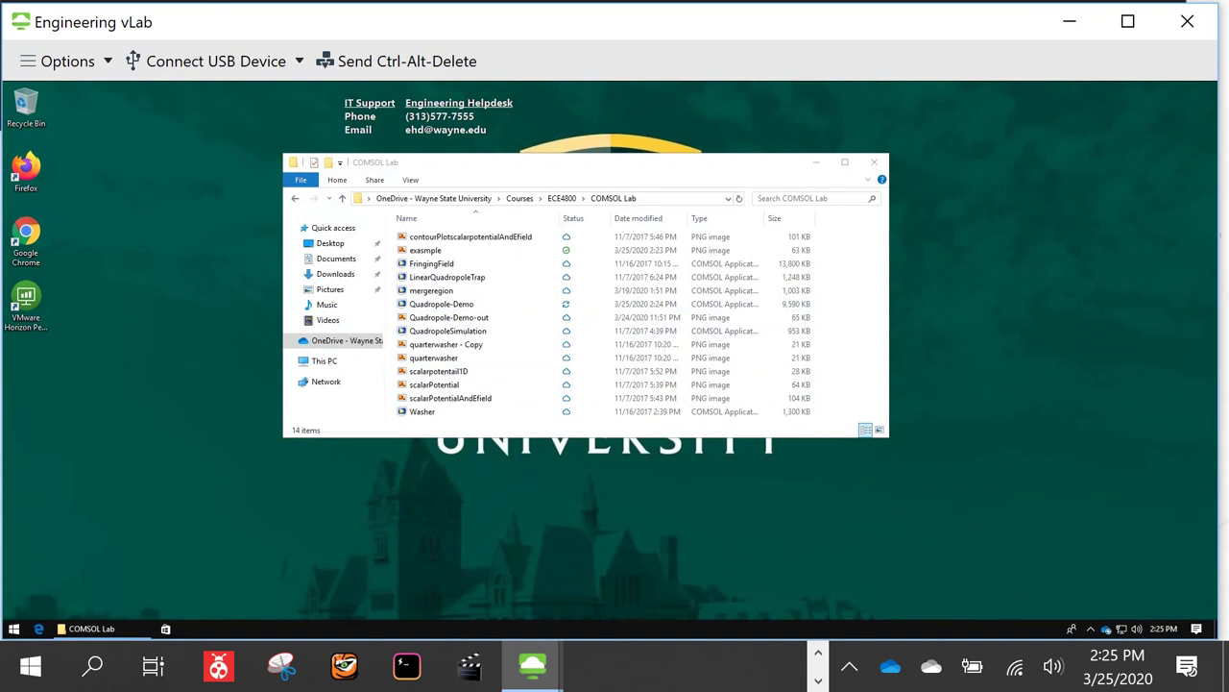
{"action": "left_click", "coordinate": [818, 656]}
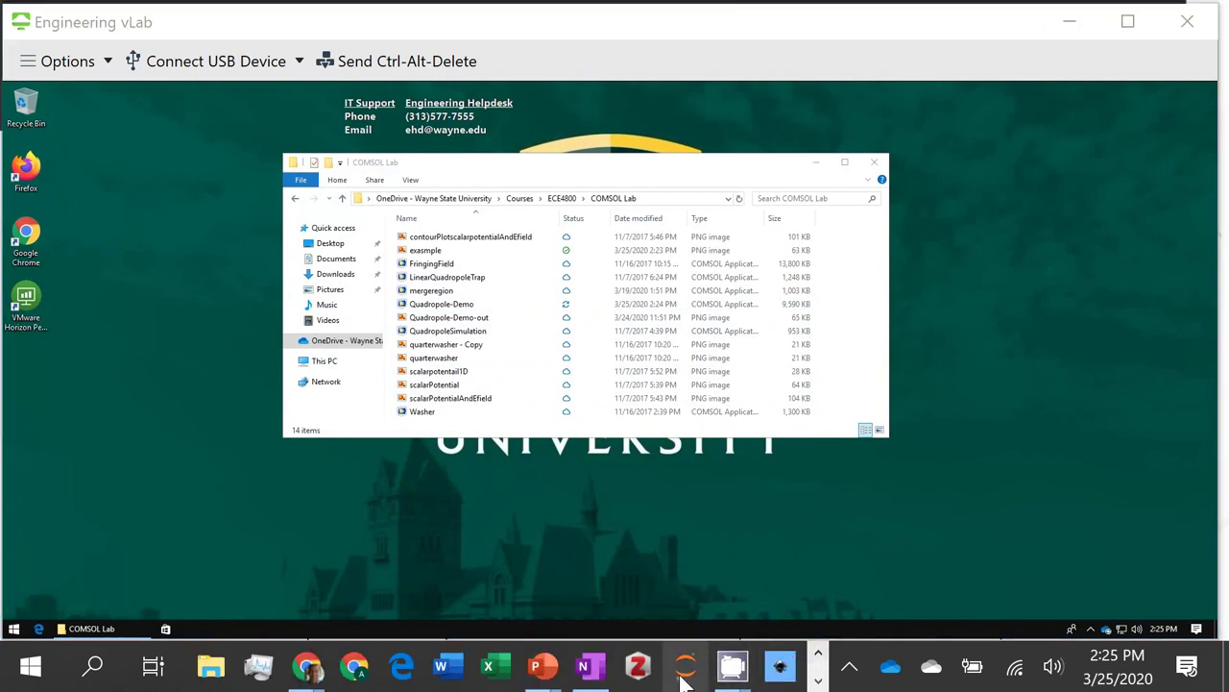
{"action": "mouse_move", "coordinate": [734, 672]}
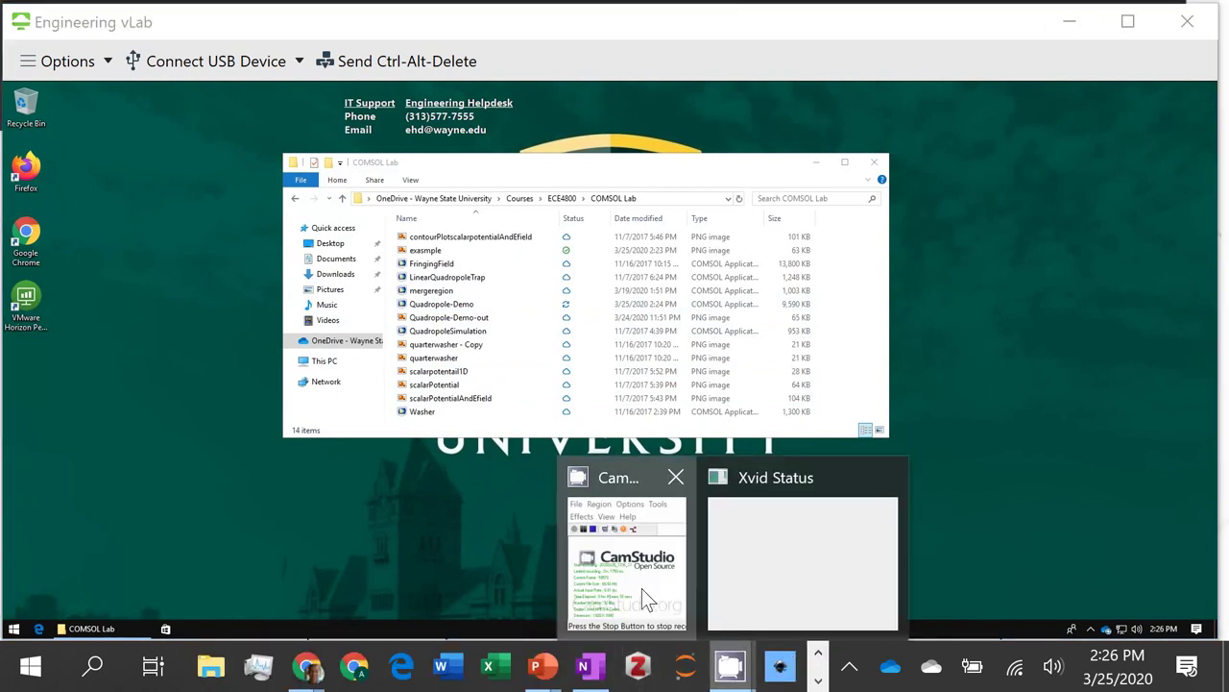